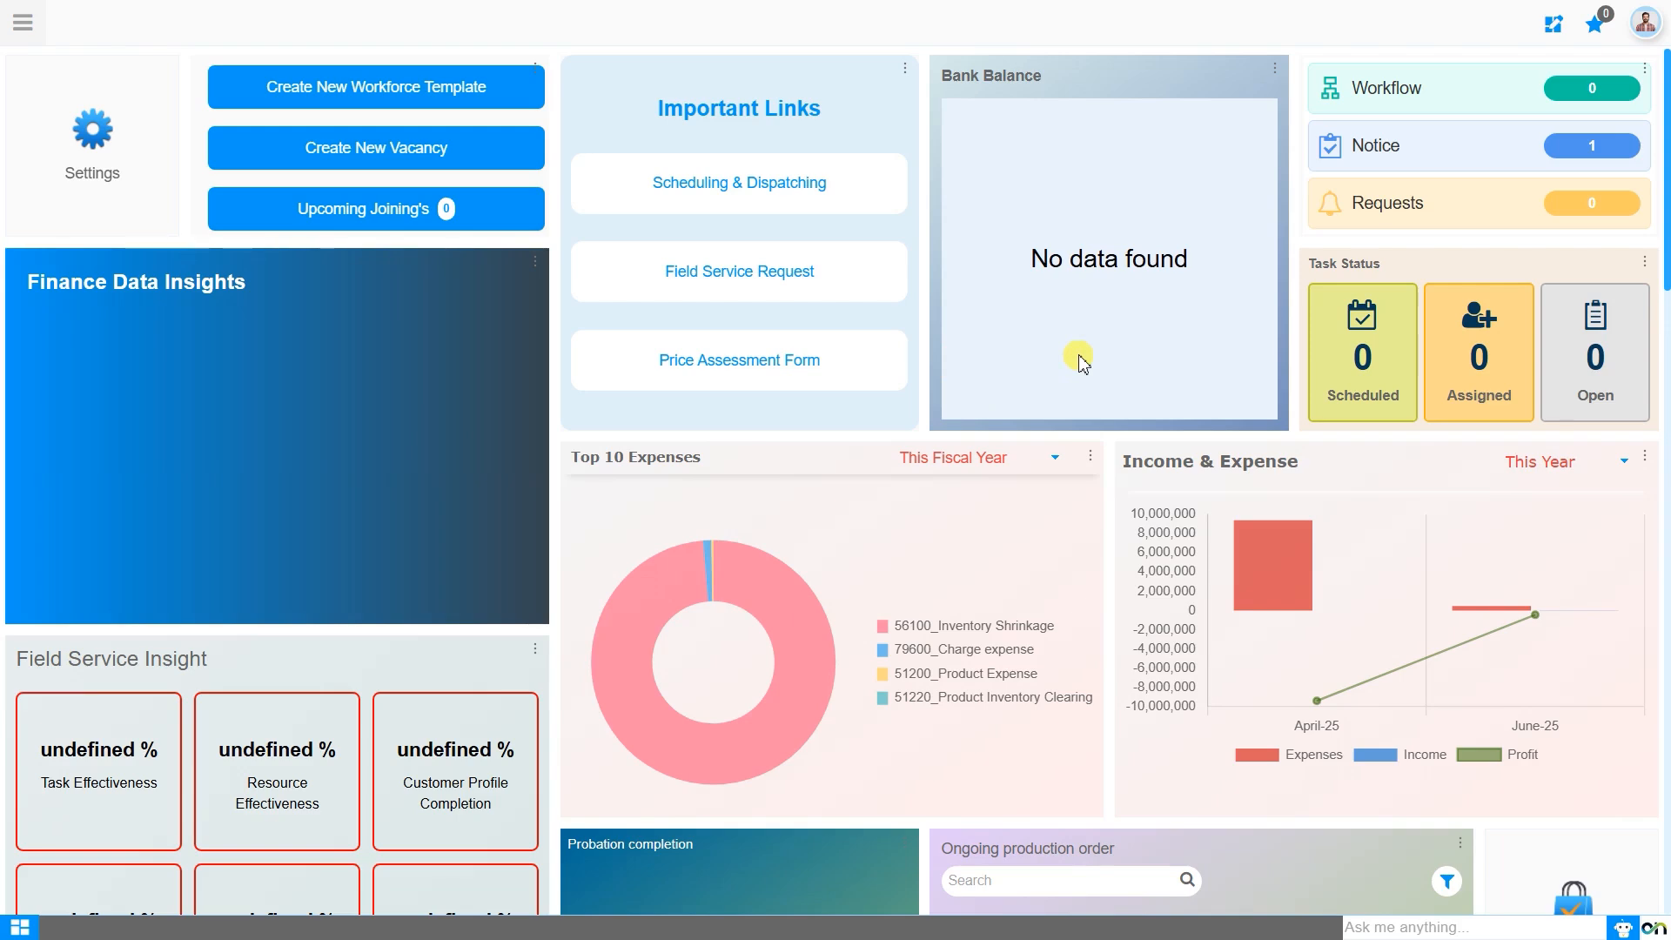
# Step: Search the application's modules and screens for "sales order" and clear the search
pyautogui.click(38, 33)
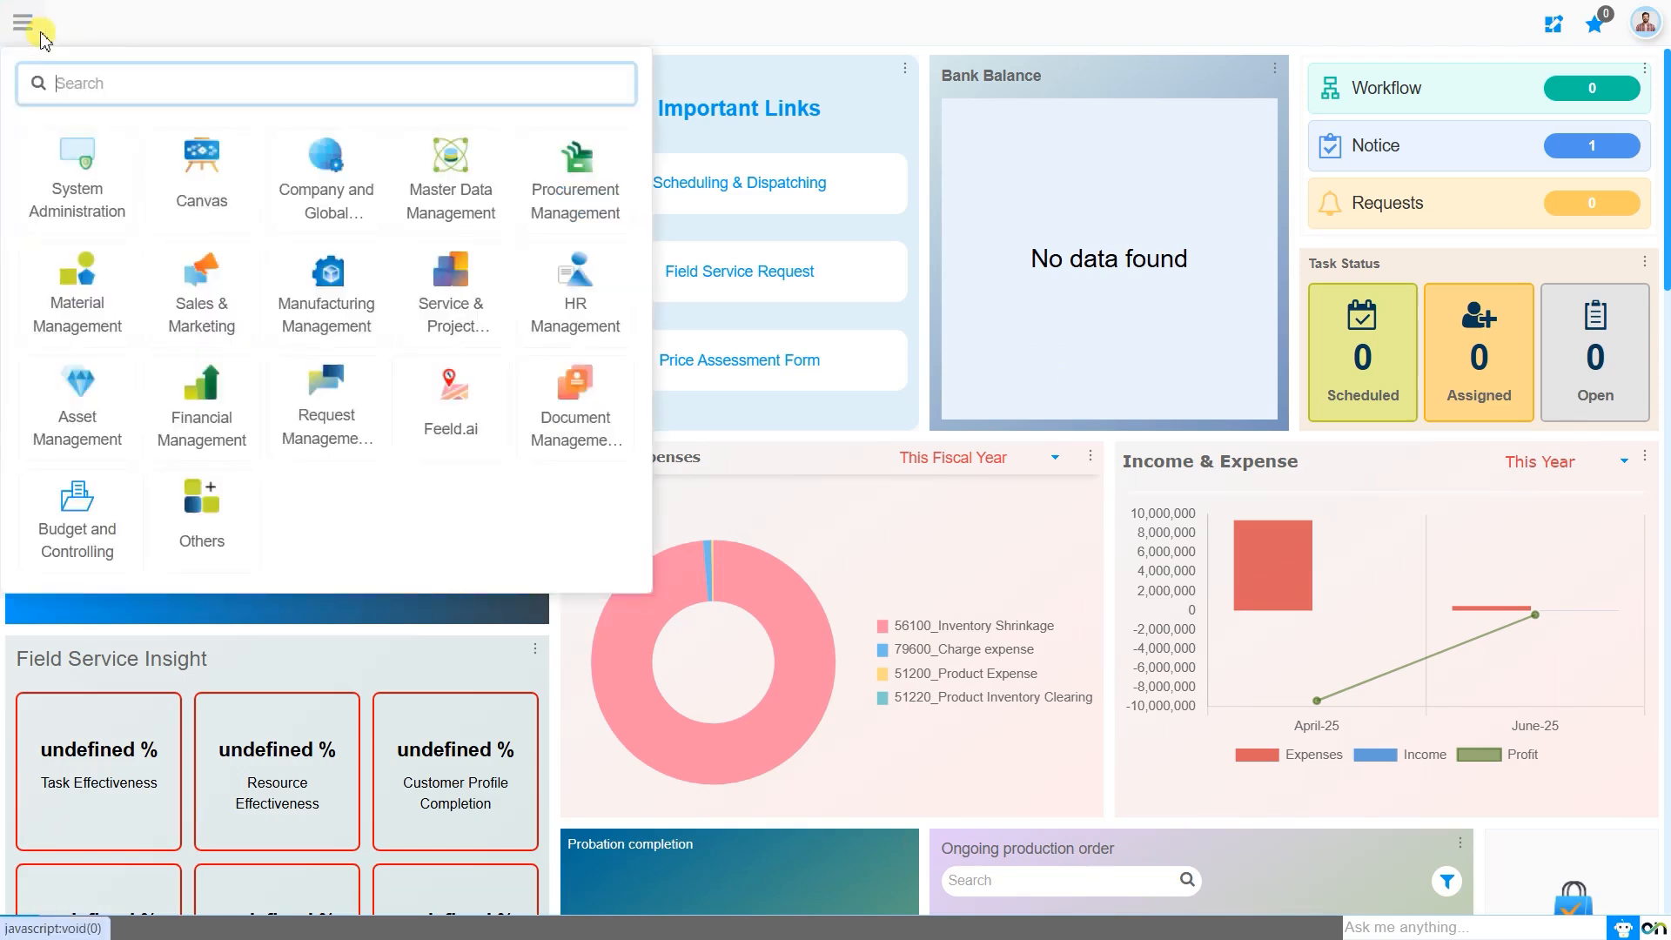
pyautogui.write('sales ')
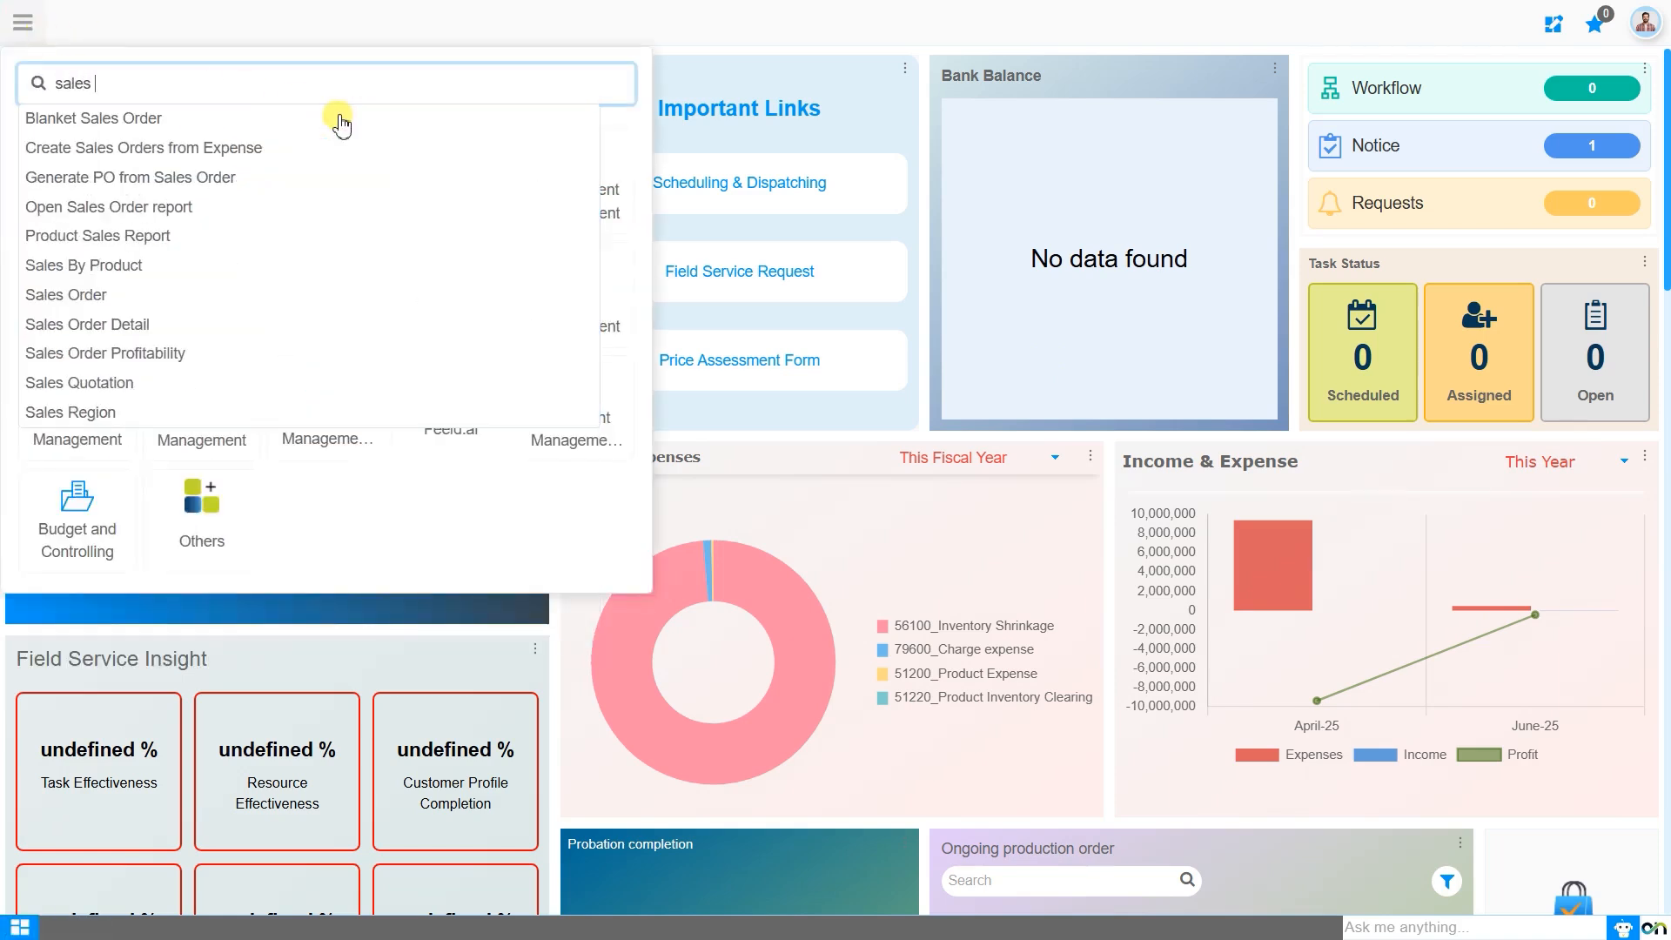
pyautogui.write('order')
pyautogui.hotkey('ctrl', 'a')
pyautogui.press('BackSpace')
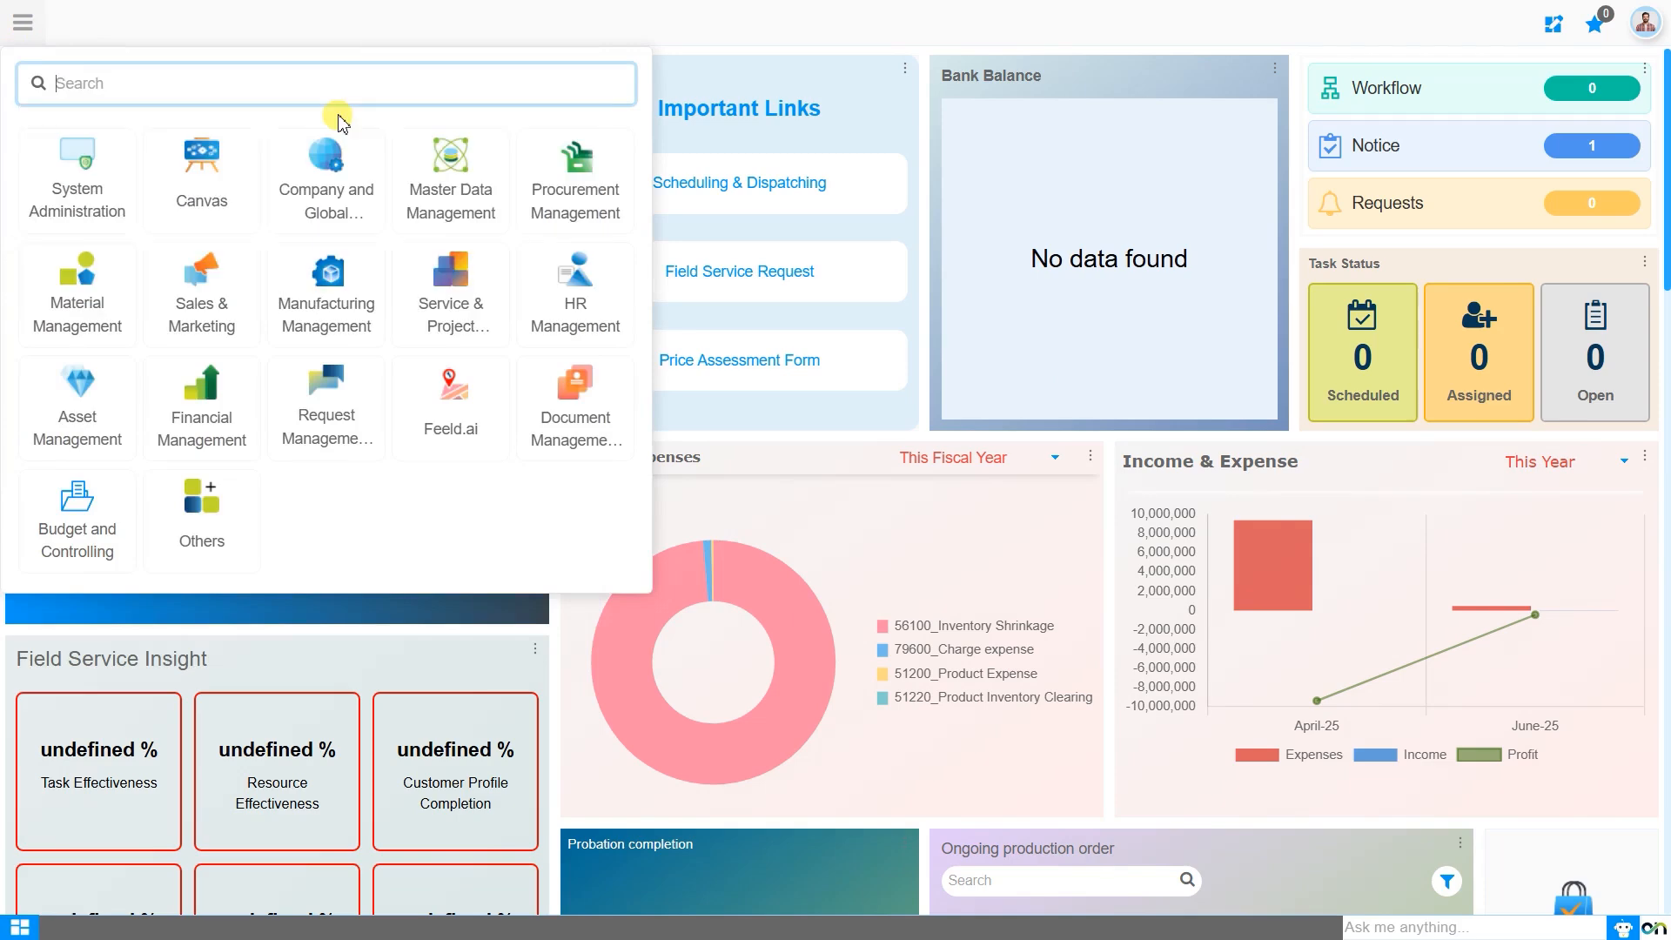
# Step: Open the Sales Order screen under Order Management in the Sales & Marketing module
pyautogui.click(198, 290)
pyautogui.click(396, 24)
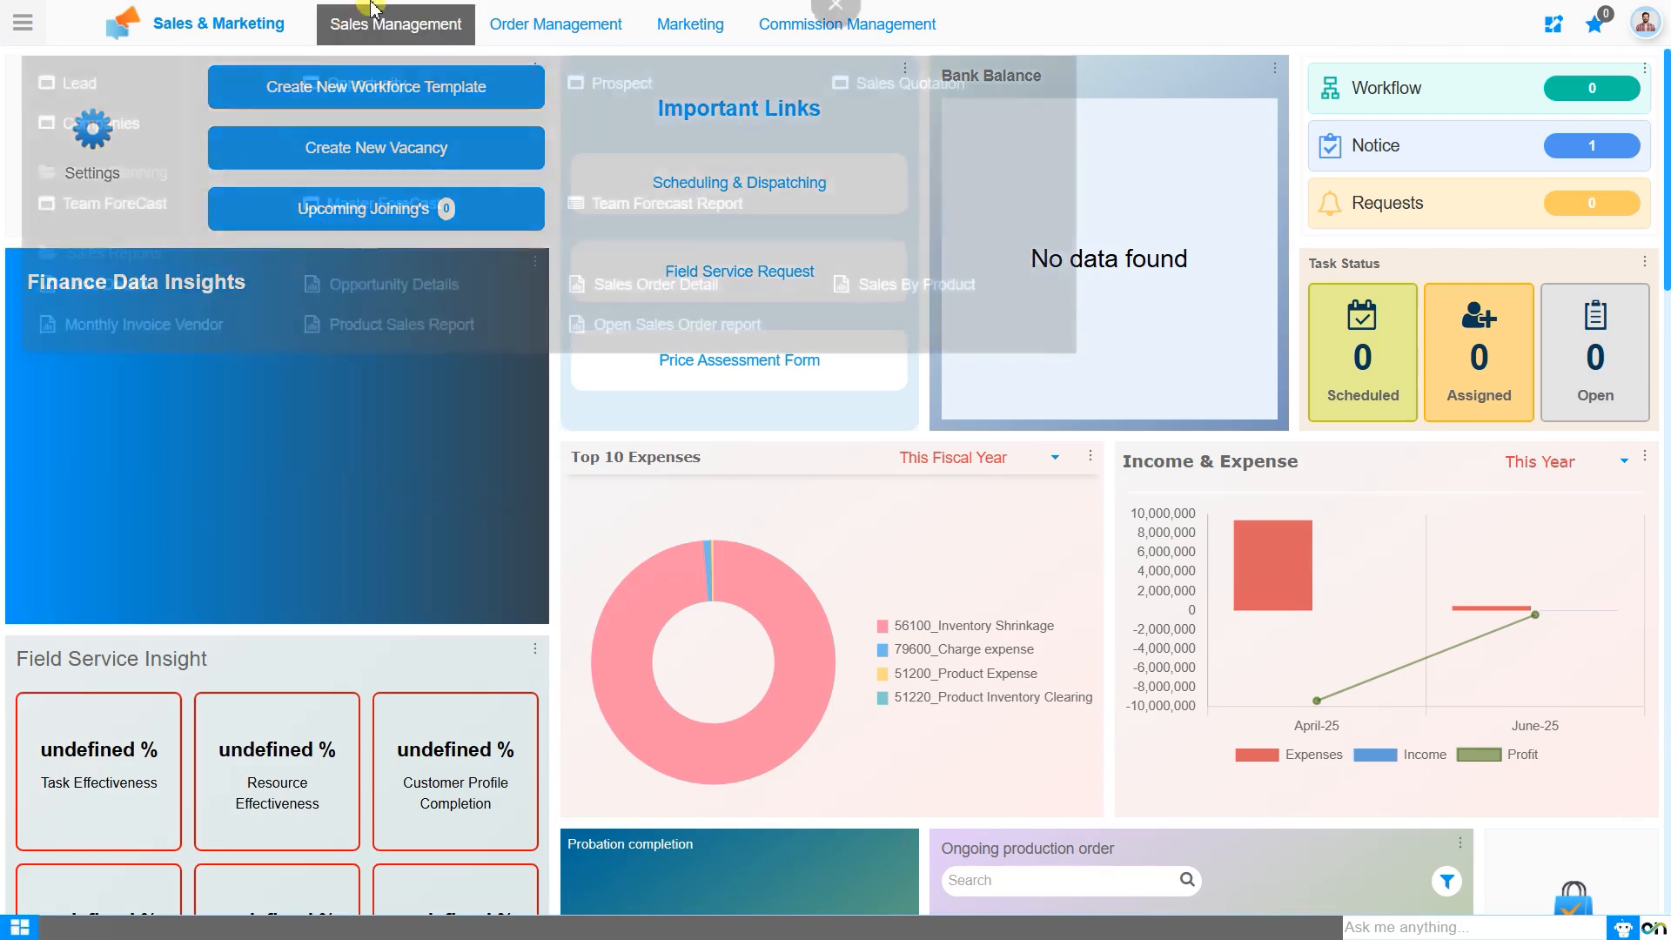
pyautogui.click(501, 18)
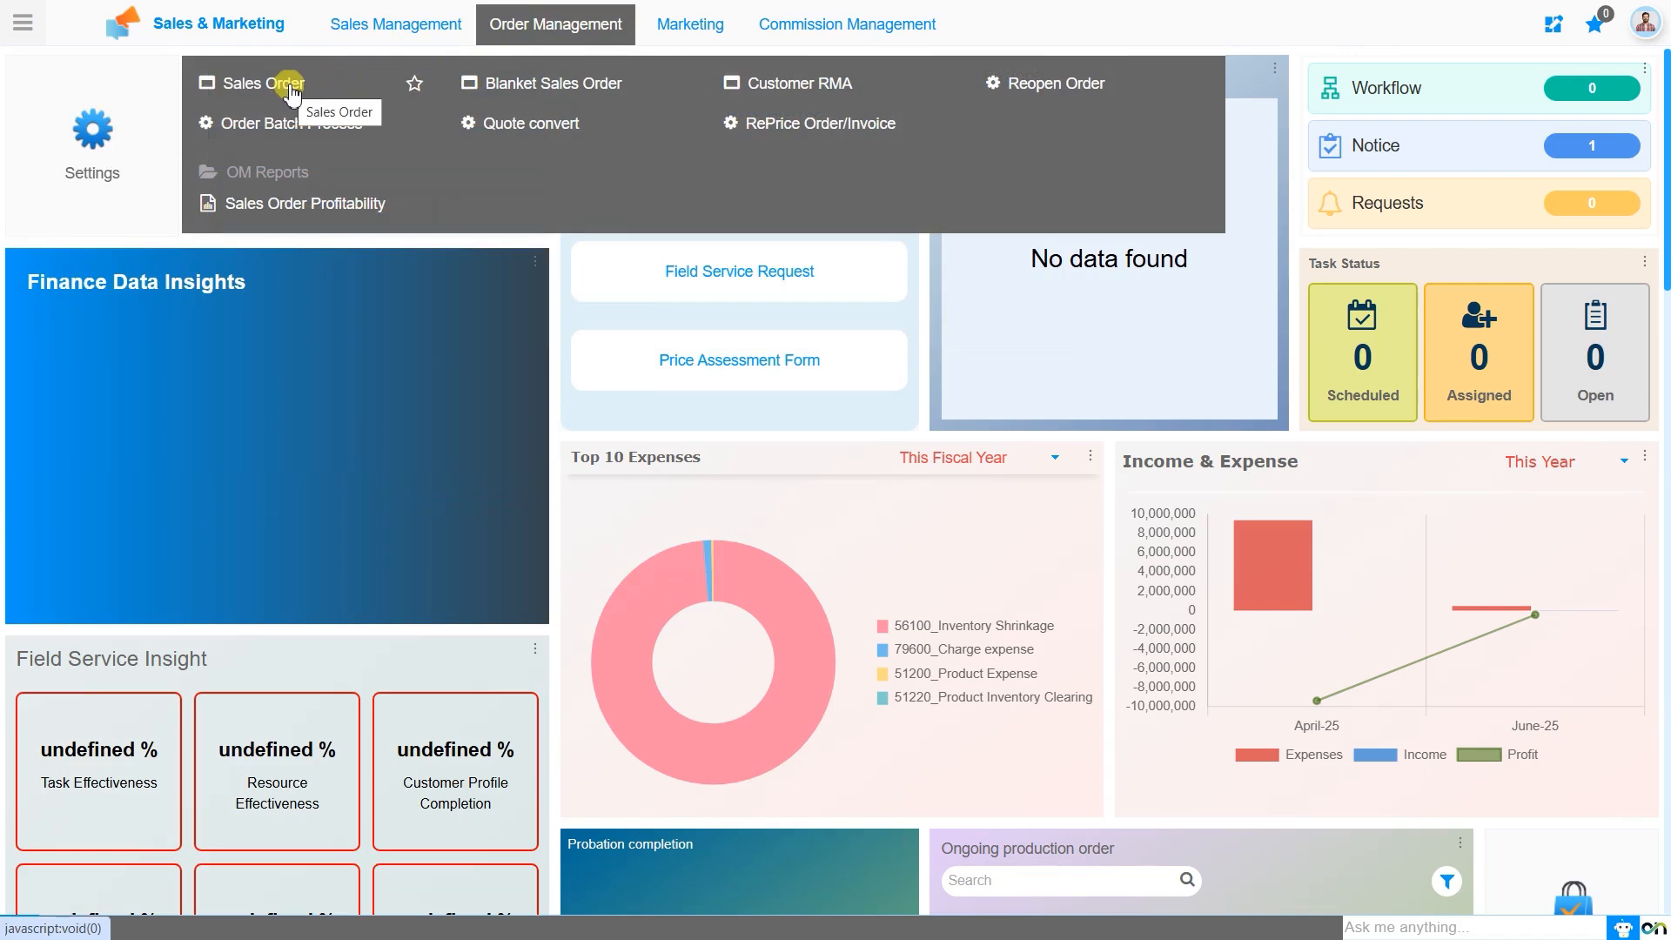
pyautogui.click(289, 87)
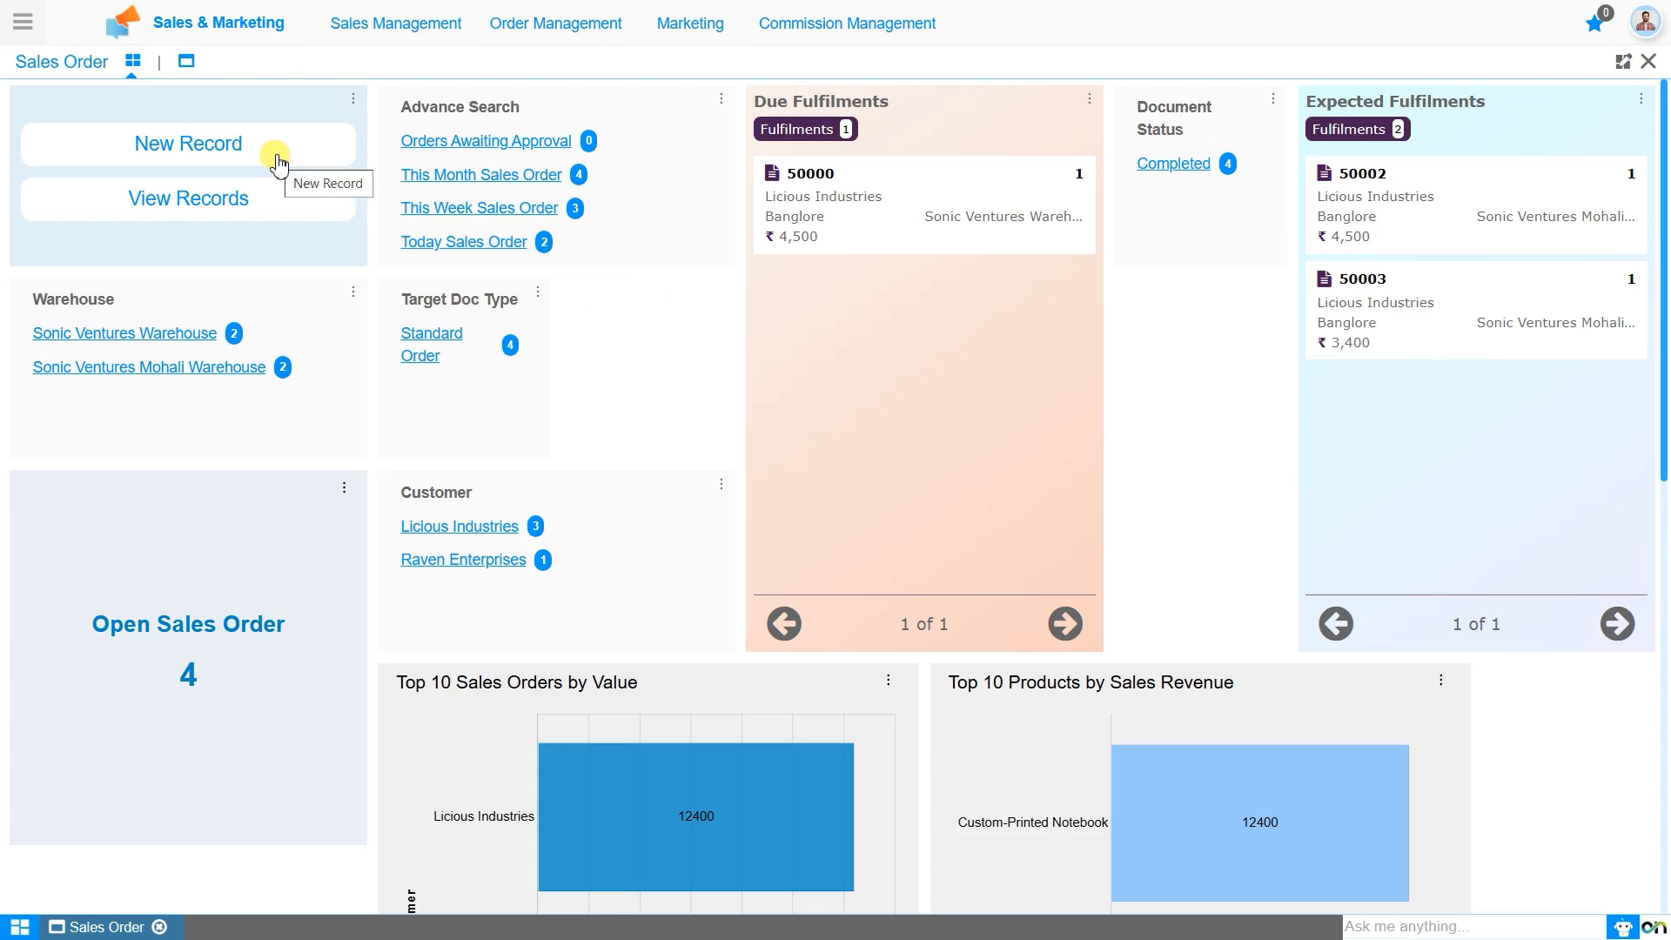
# Step: Create a new sales order record and set its Date Promised to 20-06-2025
pyautogui.click(172, 155)
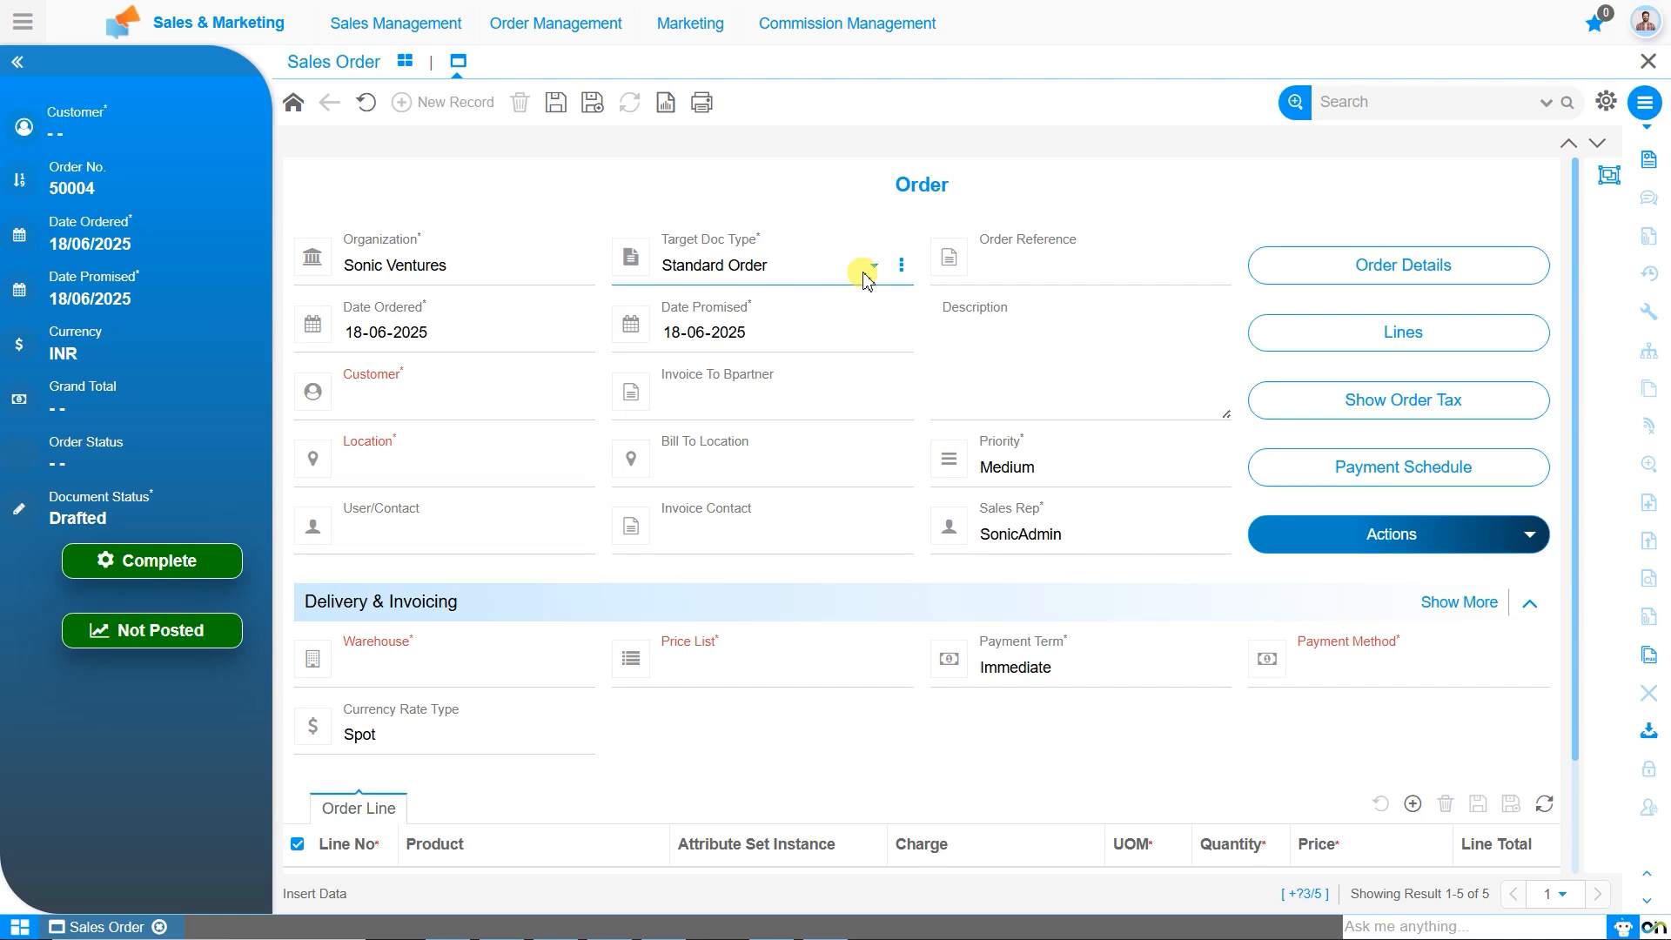
pyautogui.click(1049, 277)
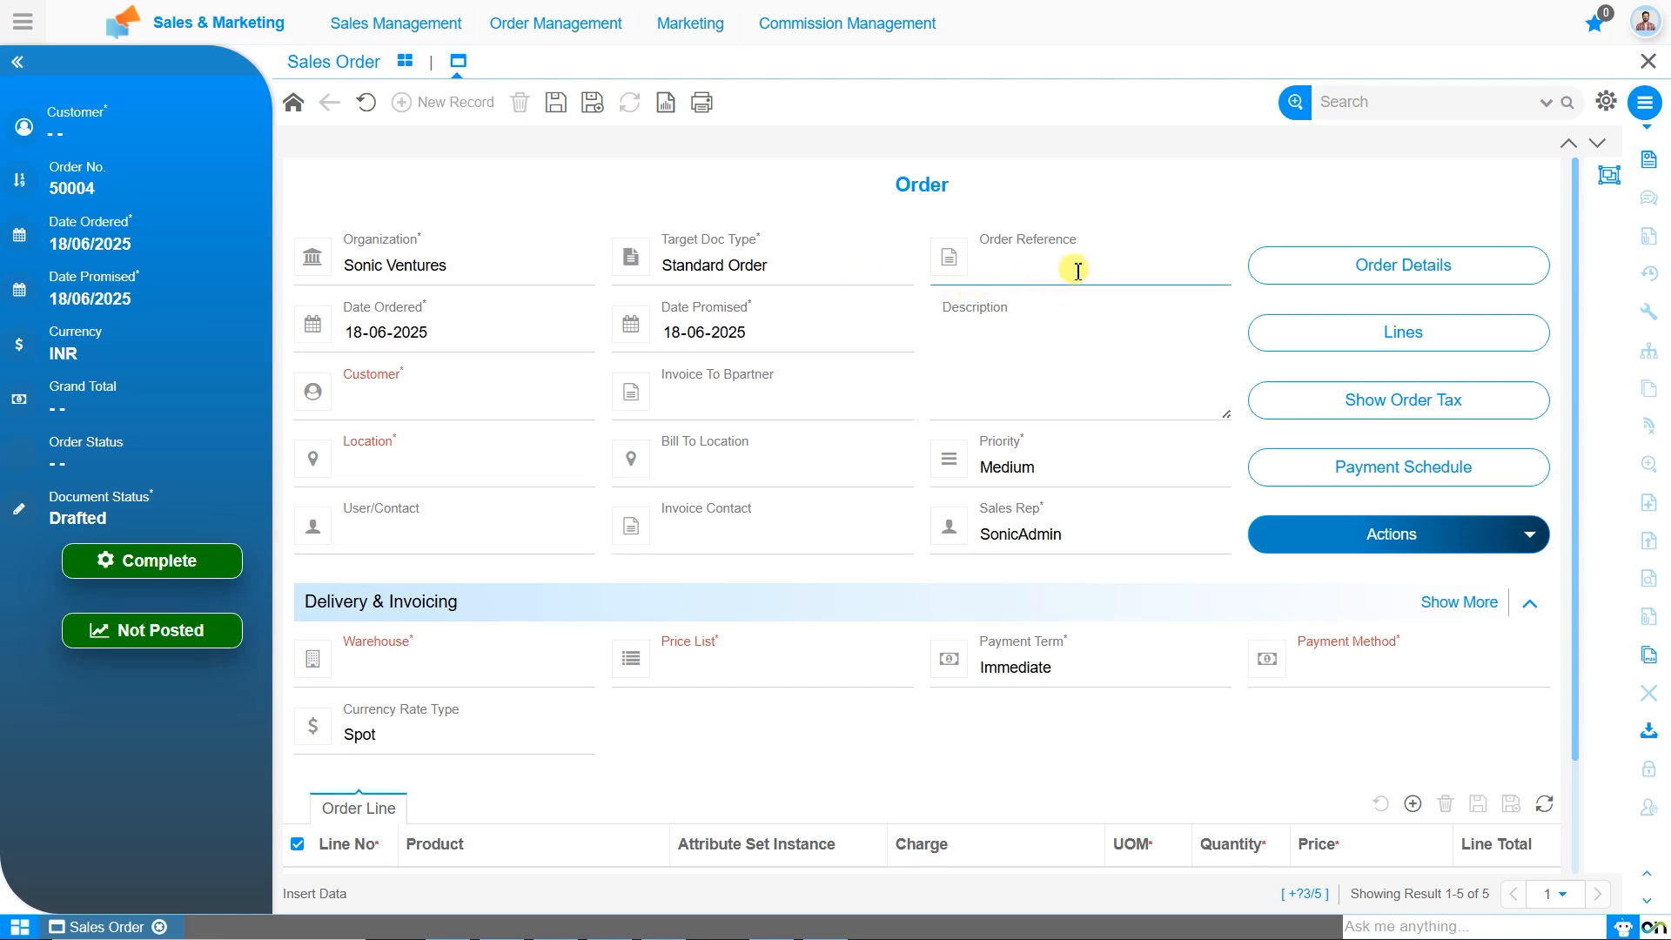
pyautogui.click(409, 333)
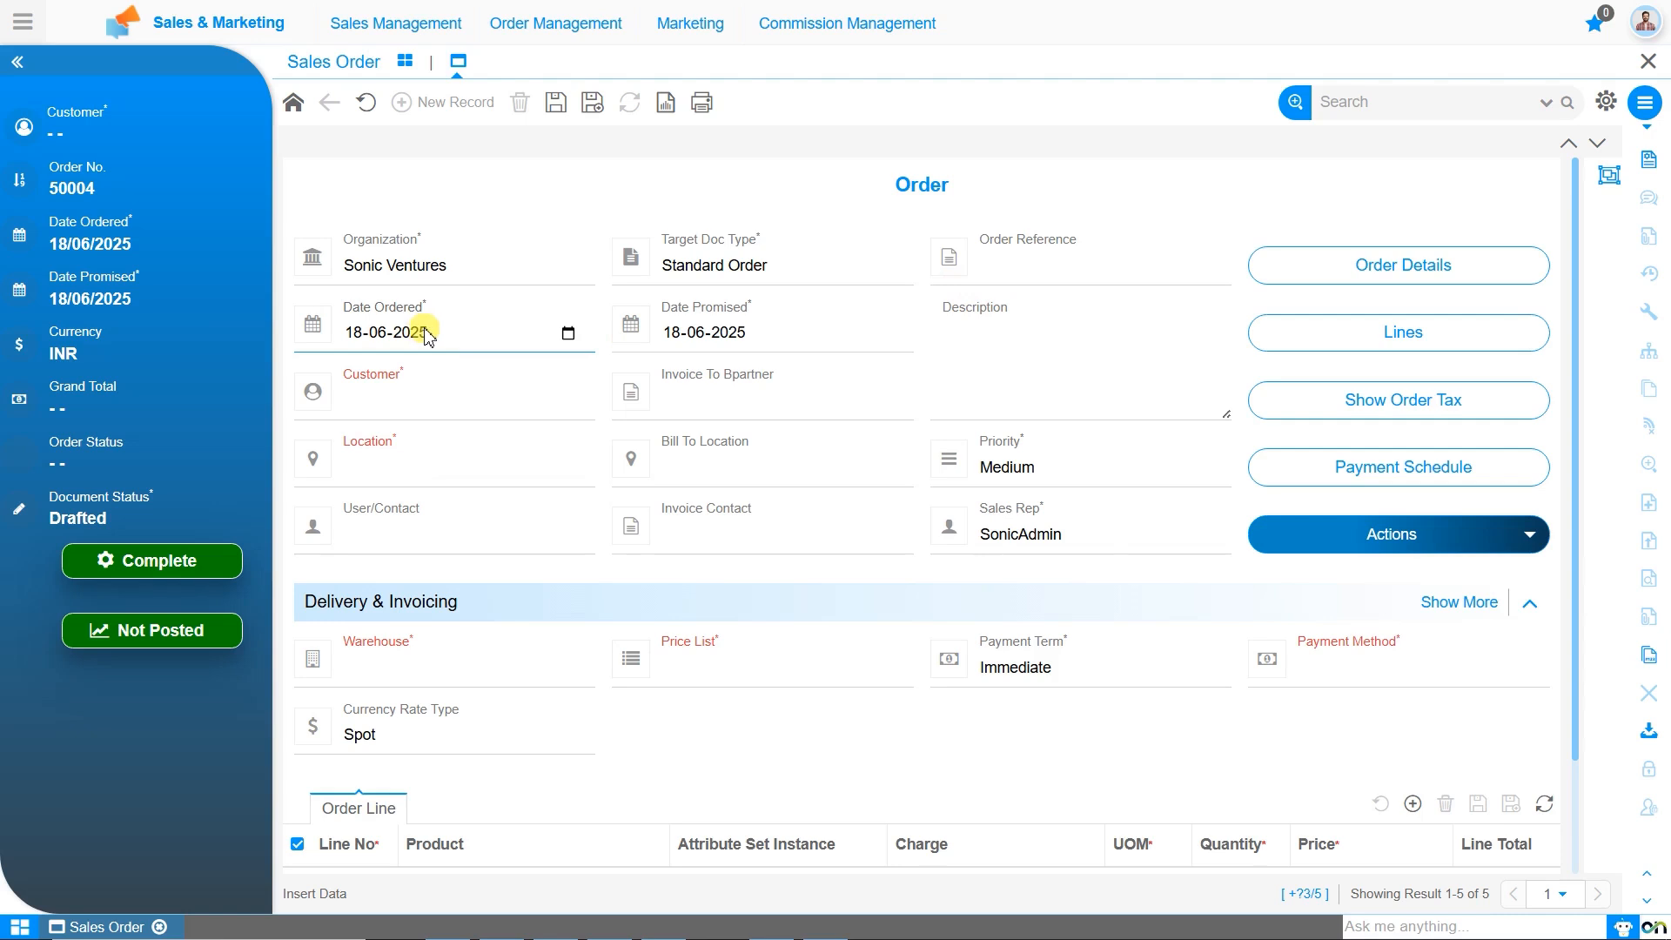
pyautogui.click(640, 329)
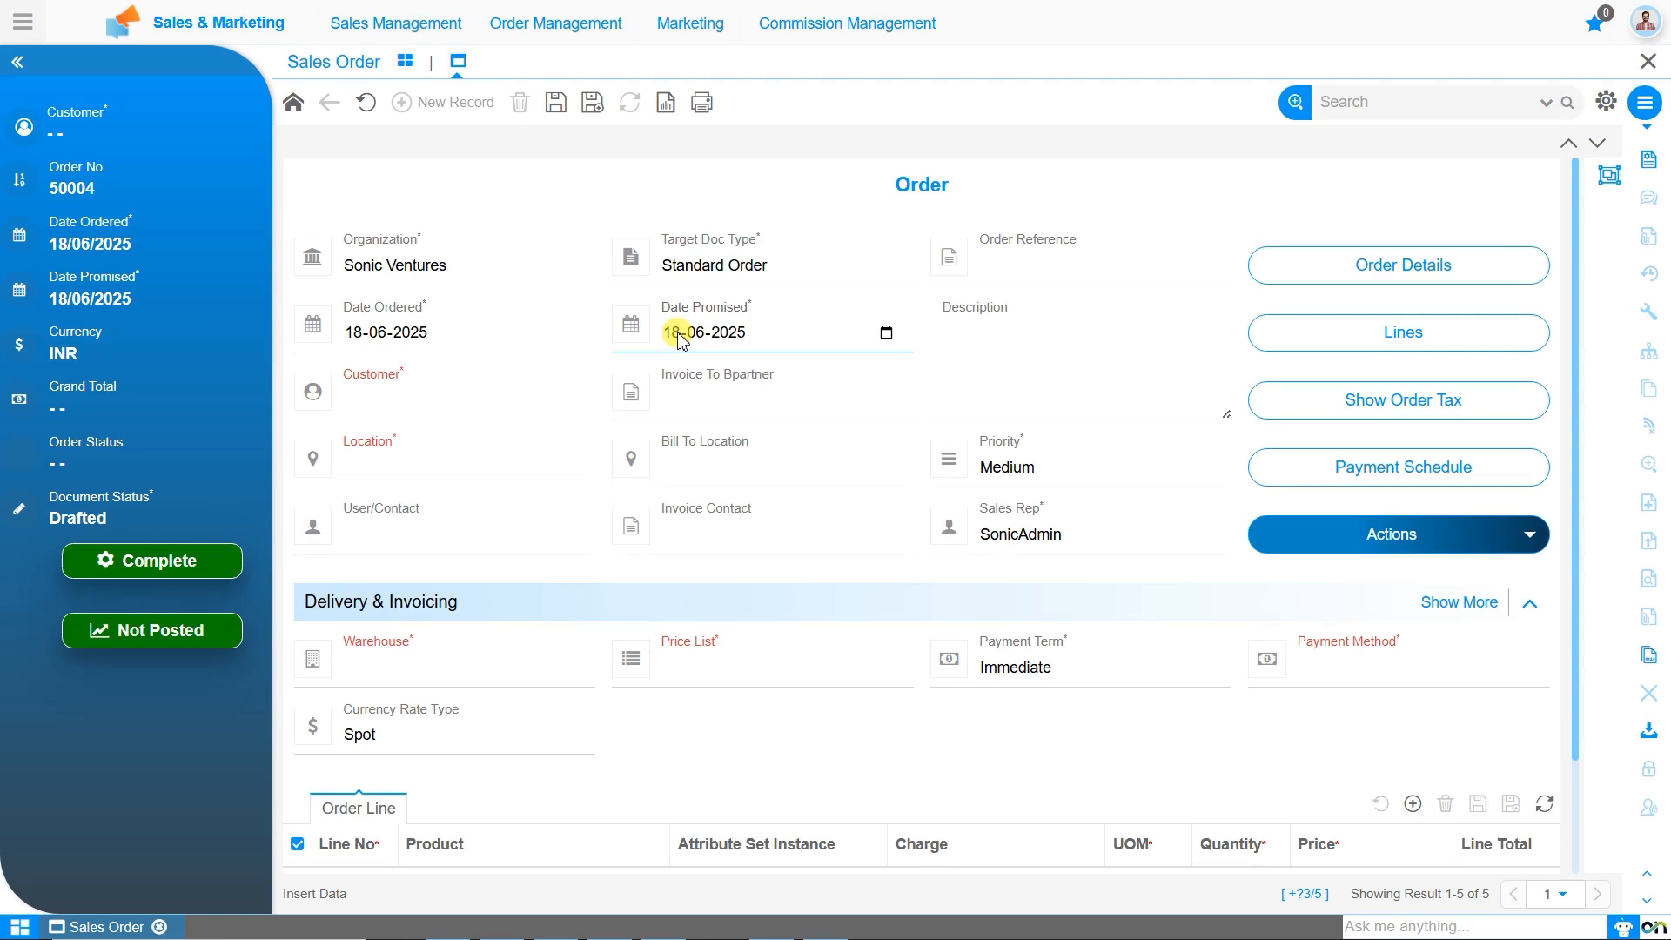
pyautogui.click(677, 333)
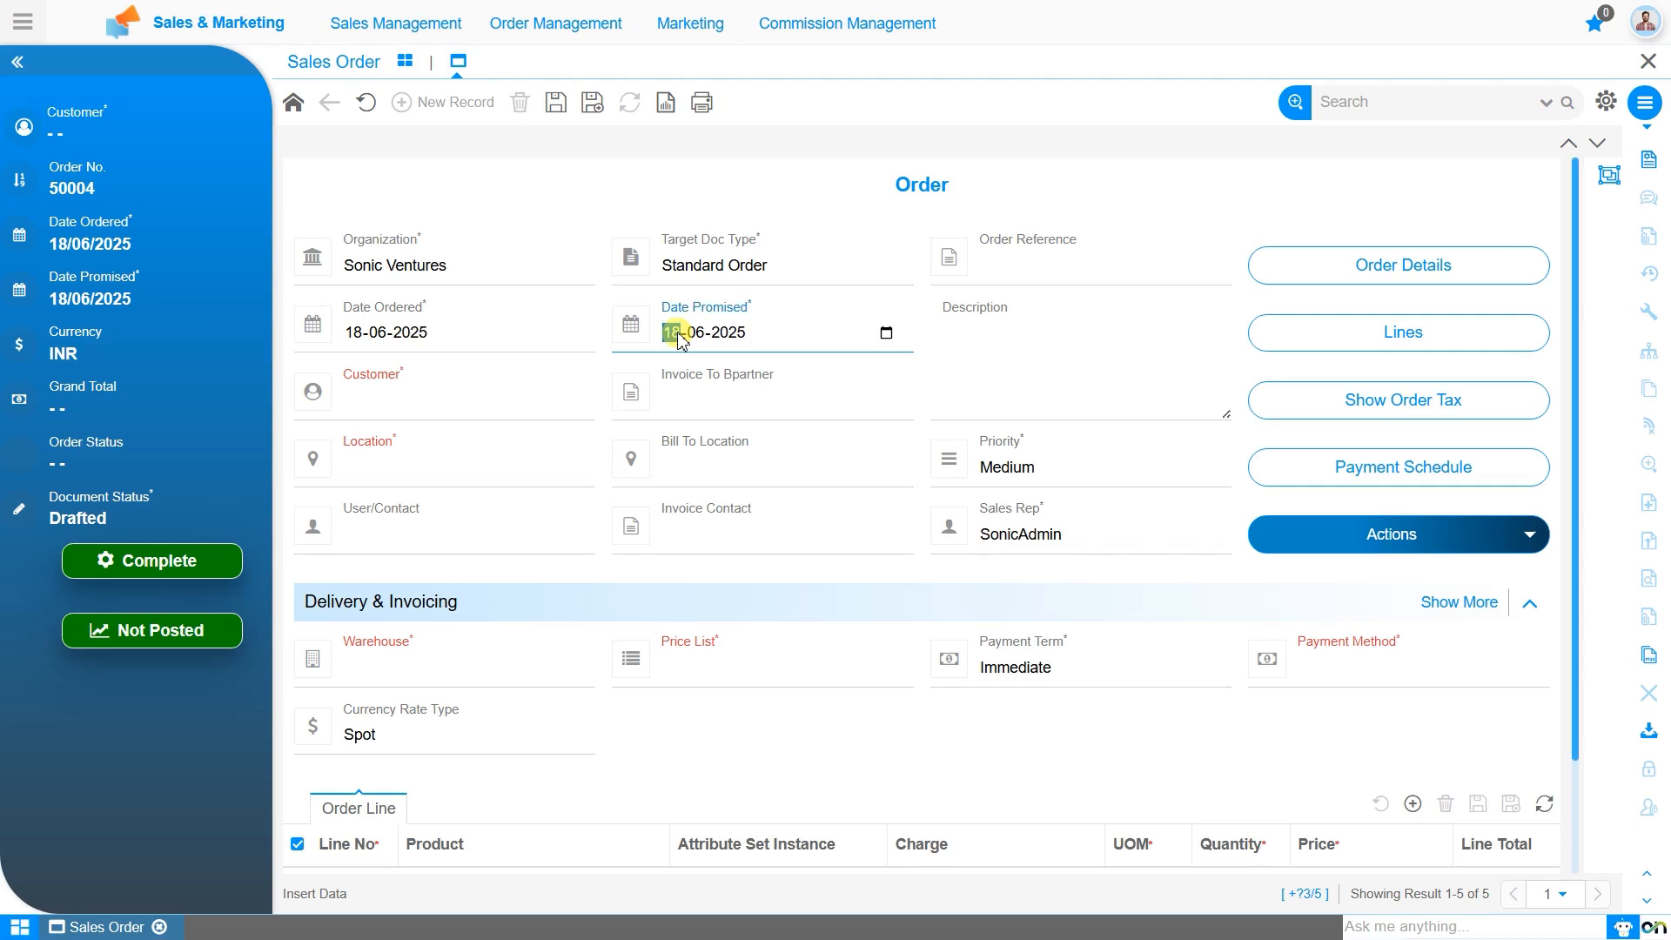
pyautogui.write('20')
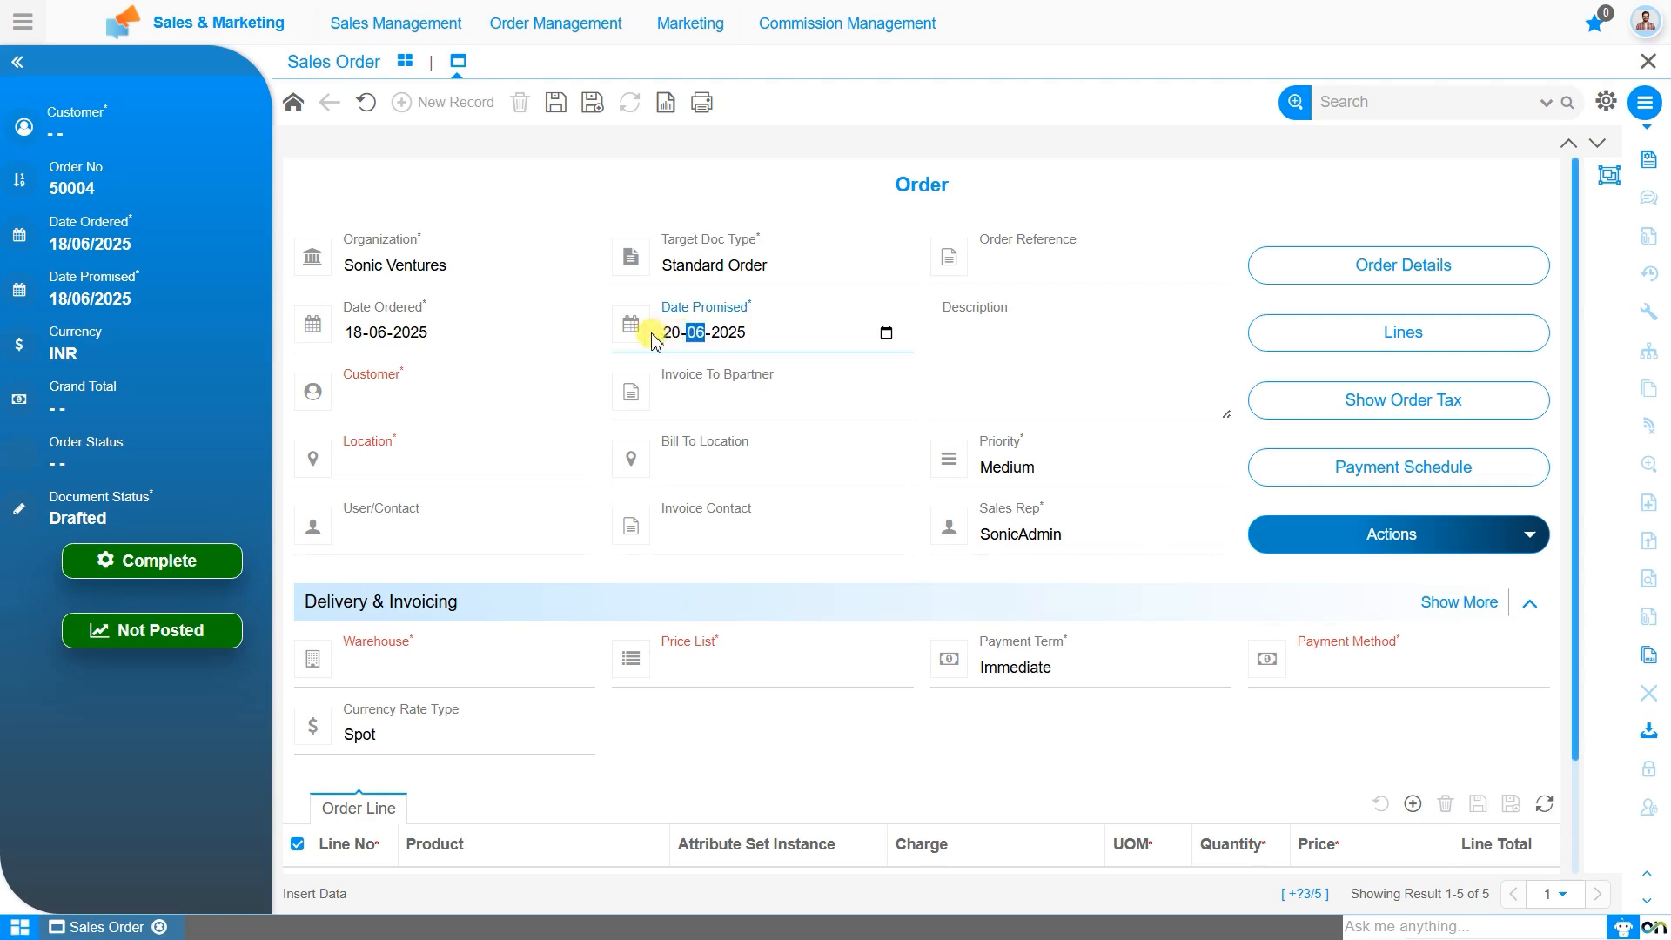
# Step: Set the order's customer to Green Energy Pvt Ltd
pyautogui.click(453, 409)
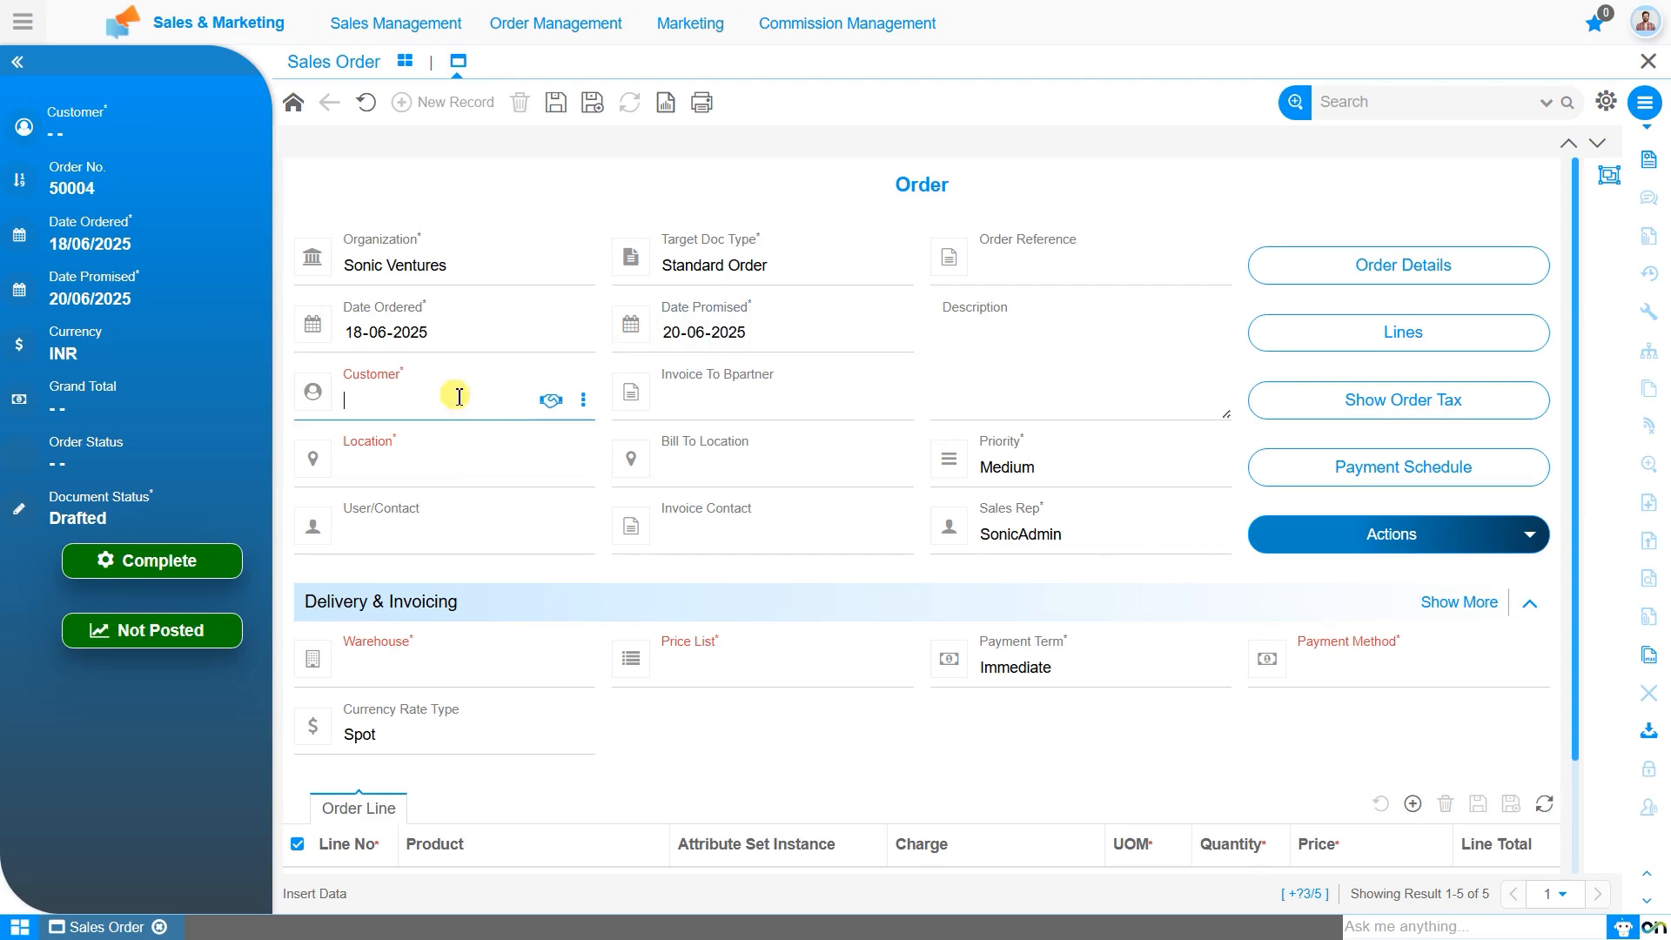
pyautogui.write('gree')
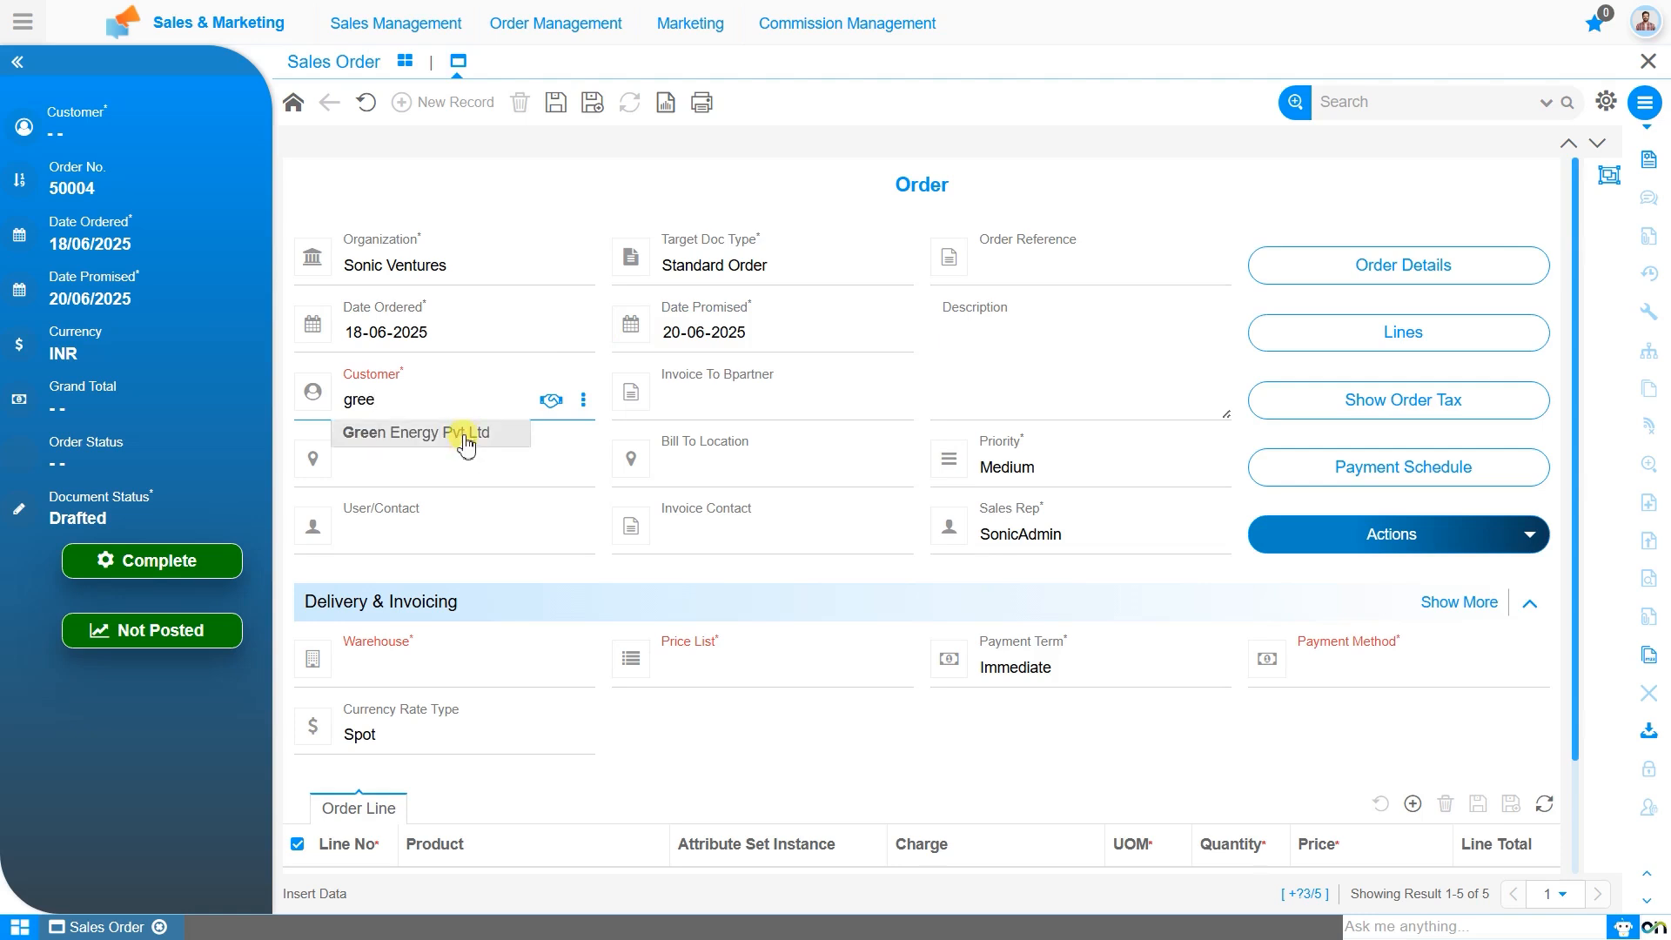
pyautogui.click(464, 435)
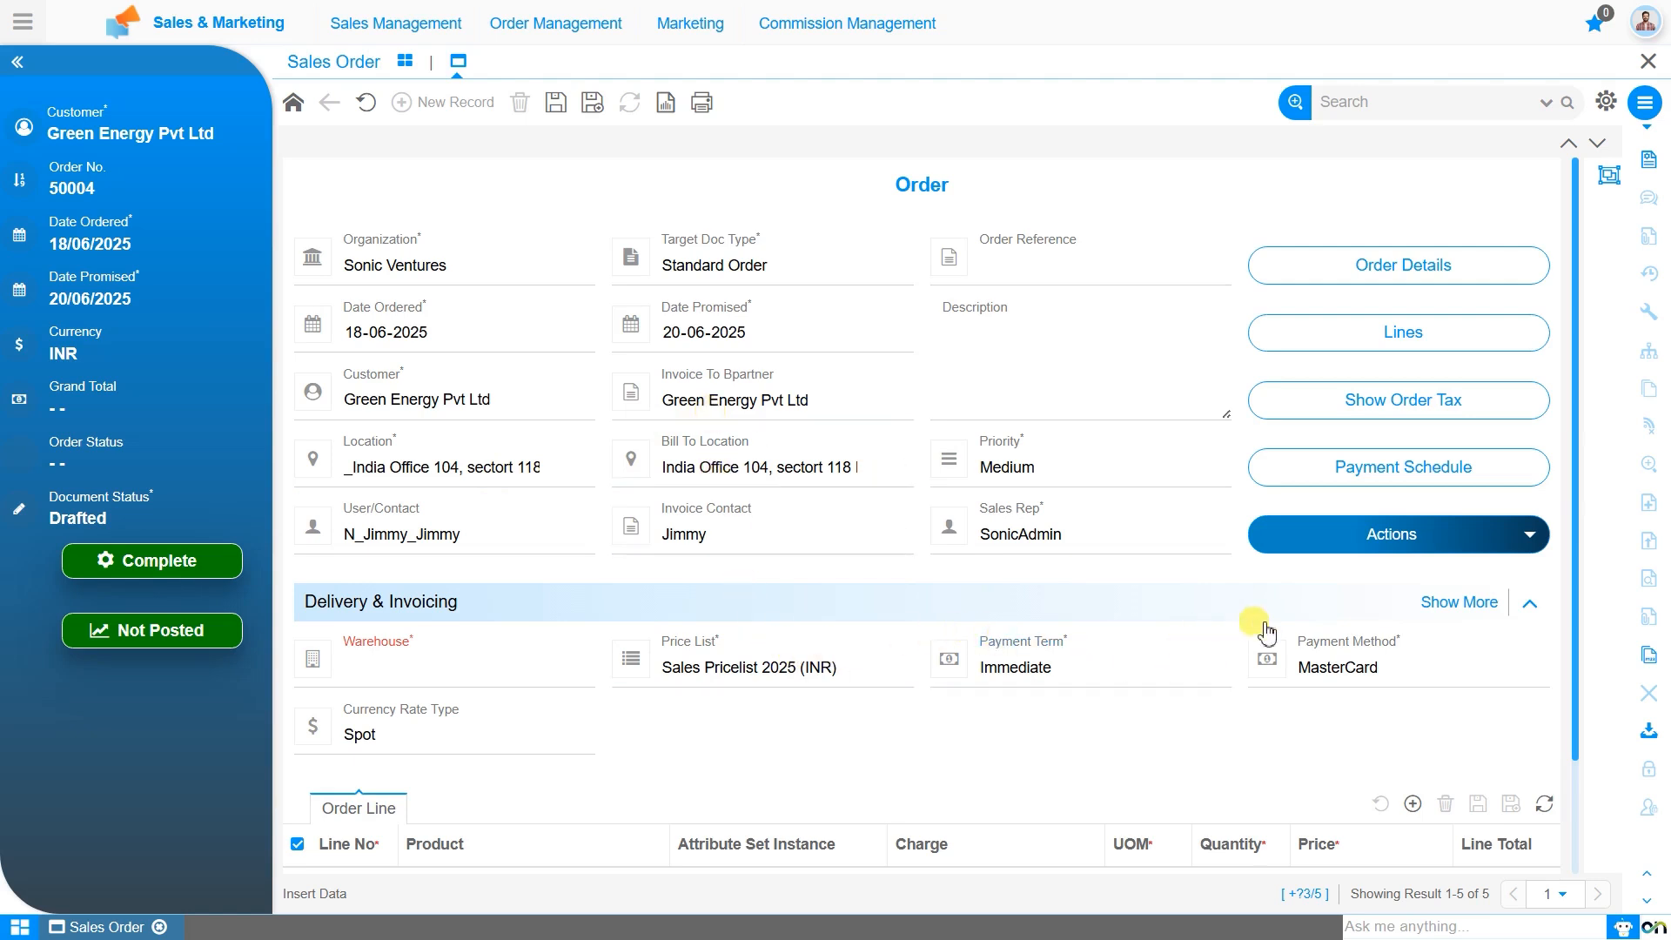
# Step: Review the customer's master record, including its location details and contact persons, and return to the sales order
pyautogui.click(583, 399)
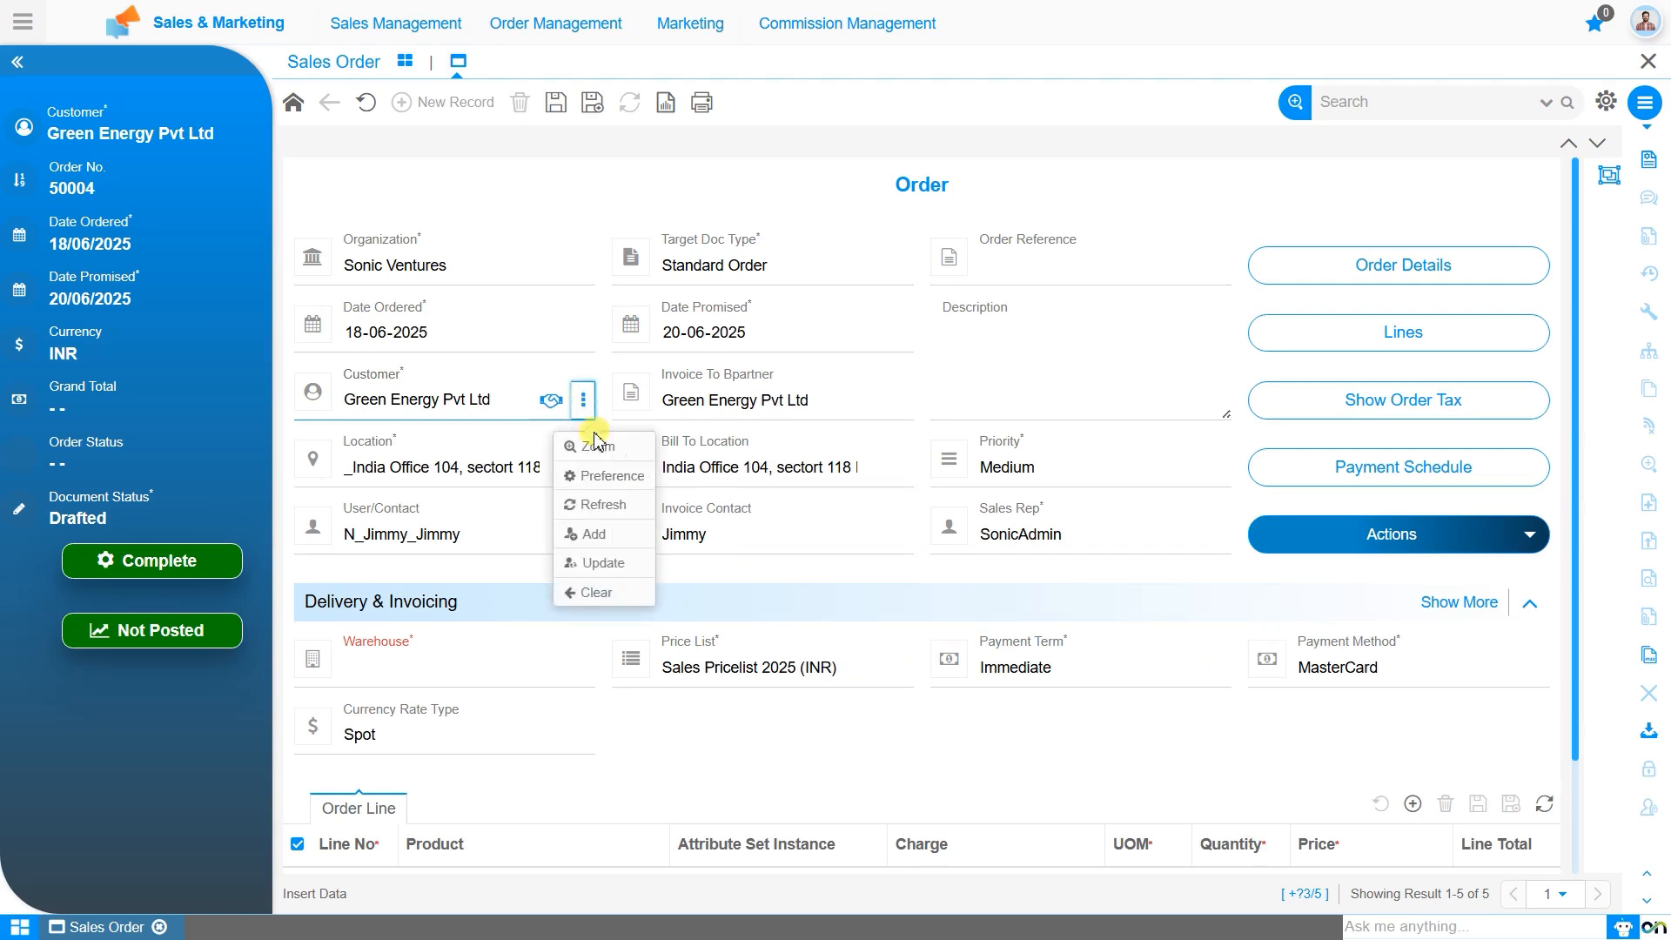
pyautogui.click(595, 444)
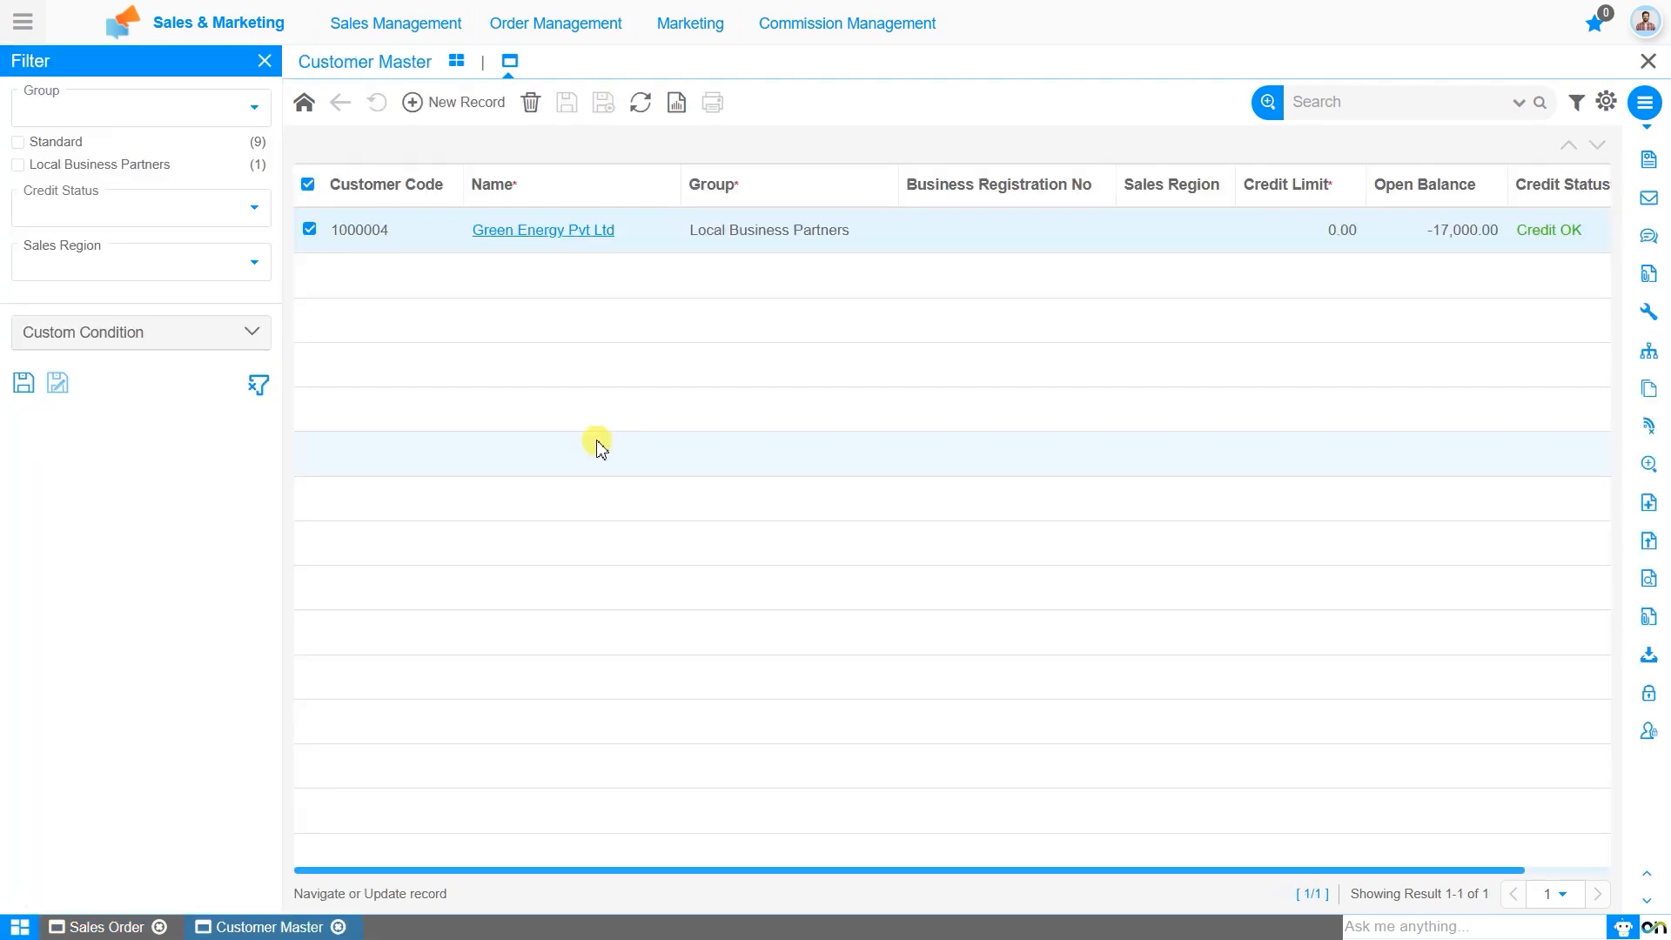
pyautogui.click(550, 231)
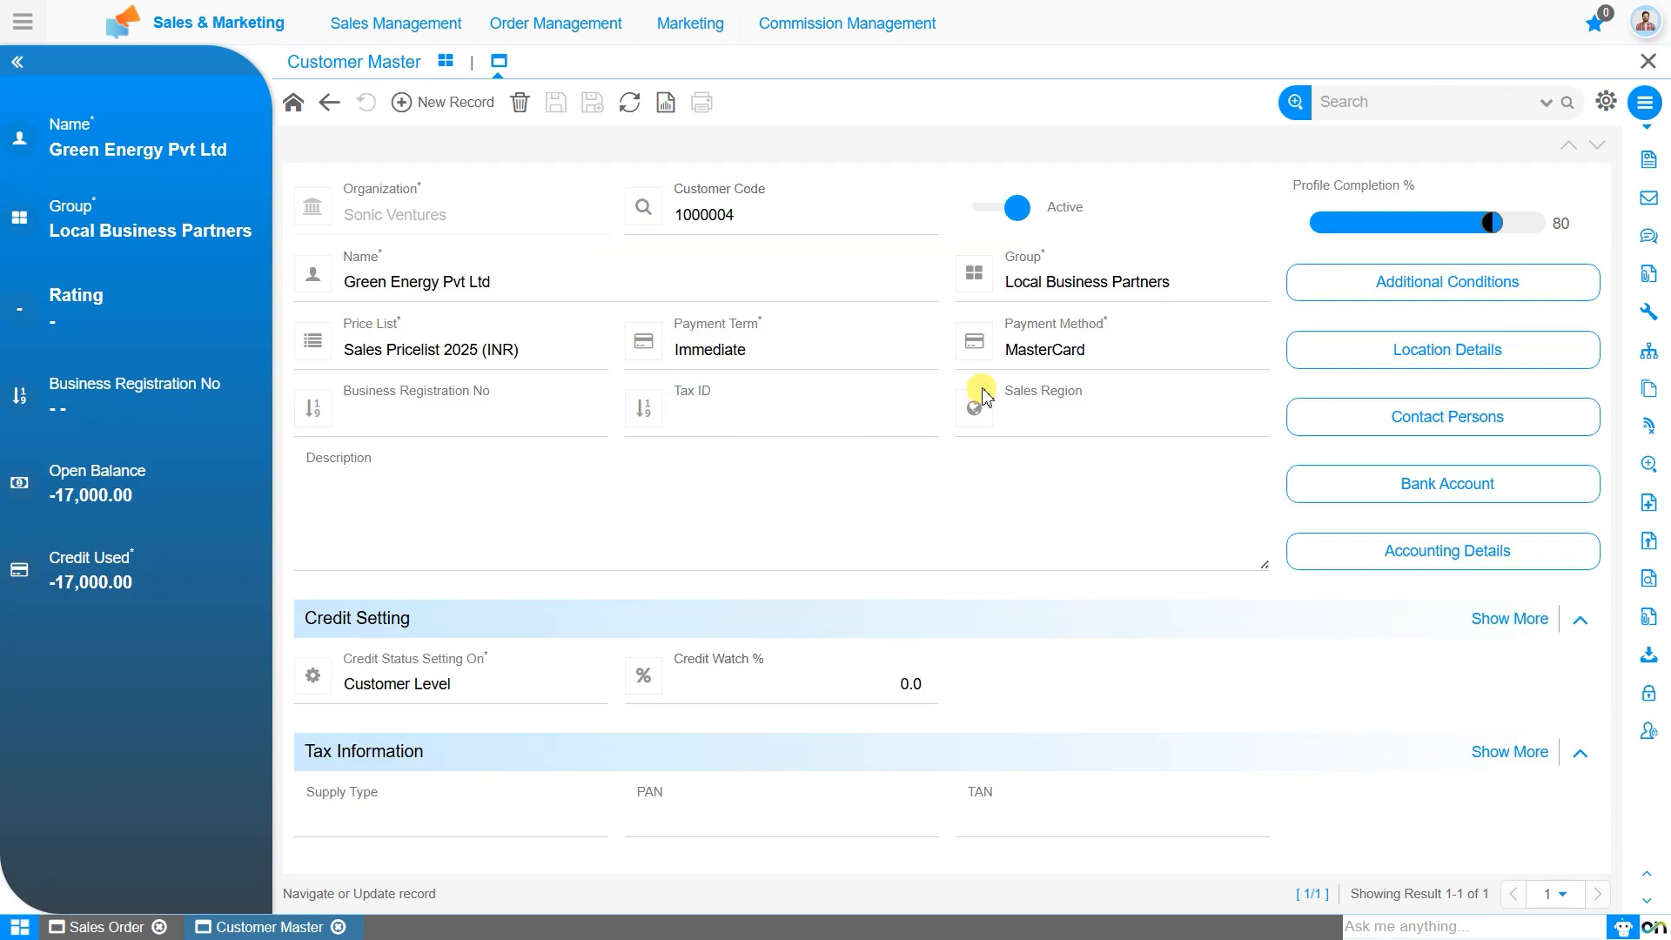
pyautogui.click(1362, 370)
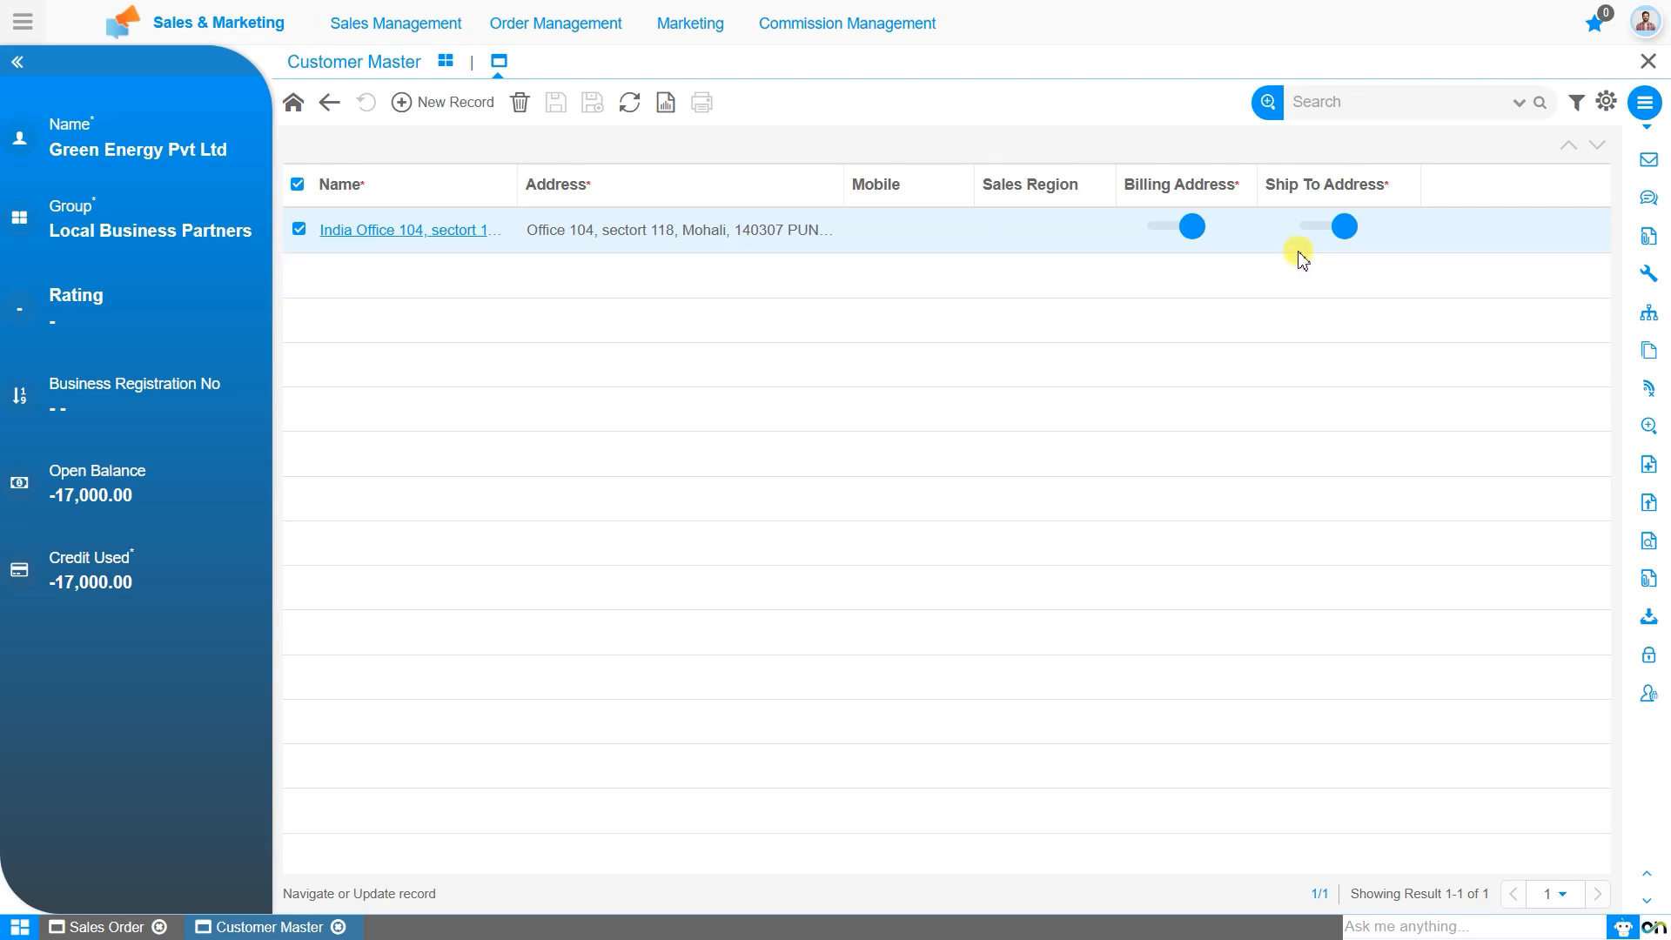
pyautogui.click(293, 111)
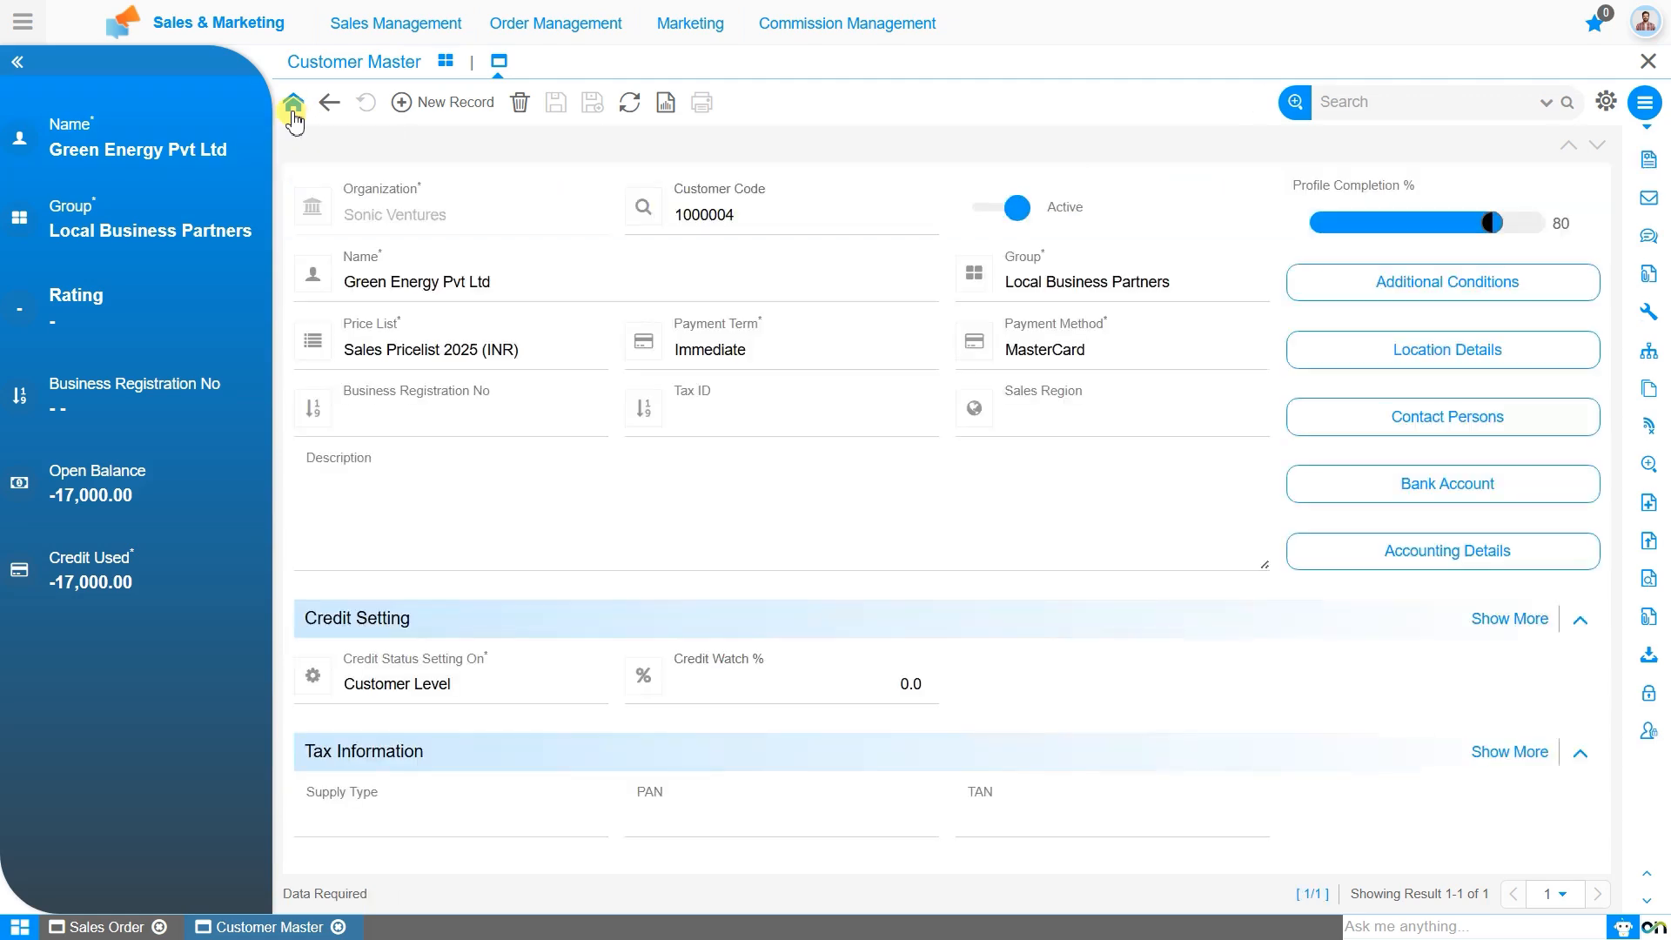
pyautogui.click(1449, 435)
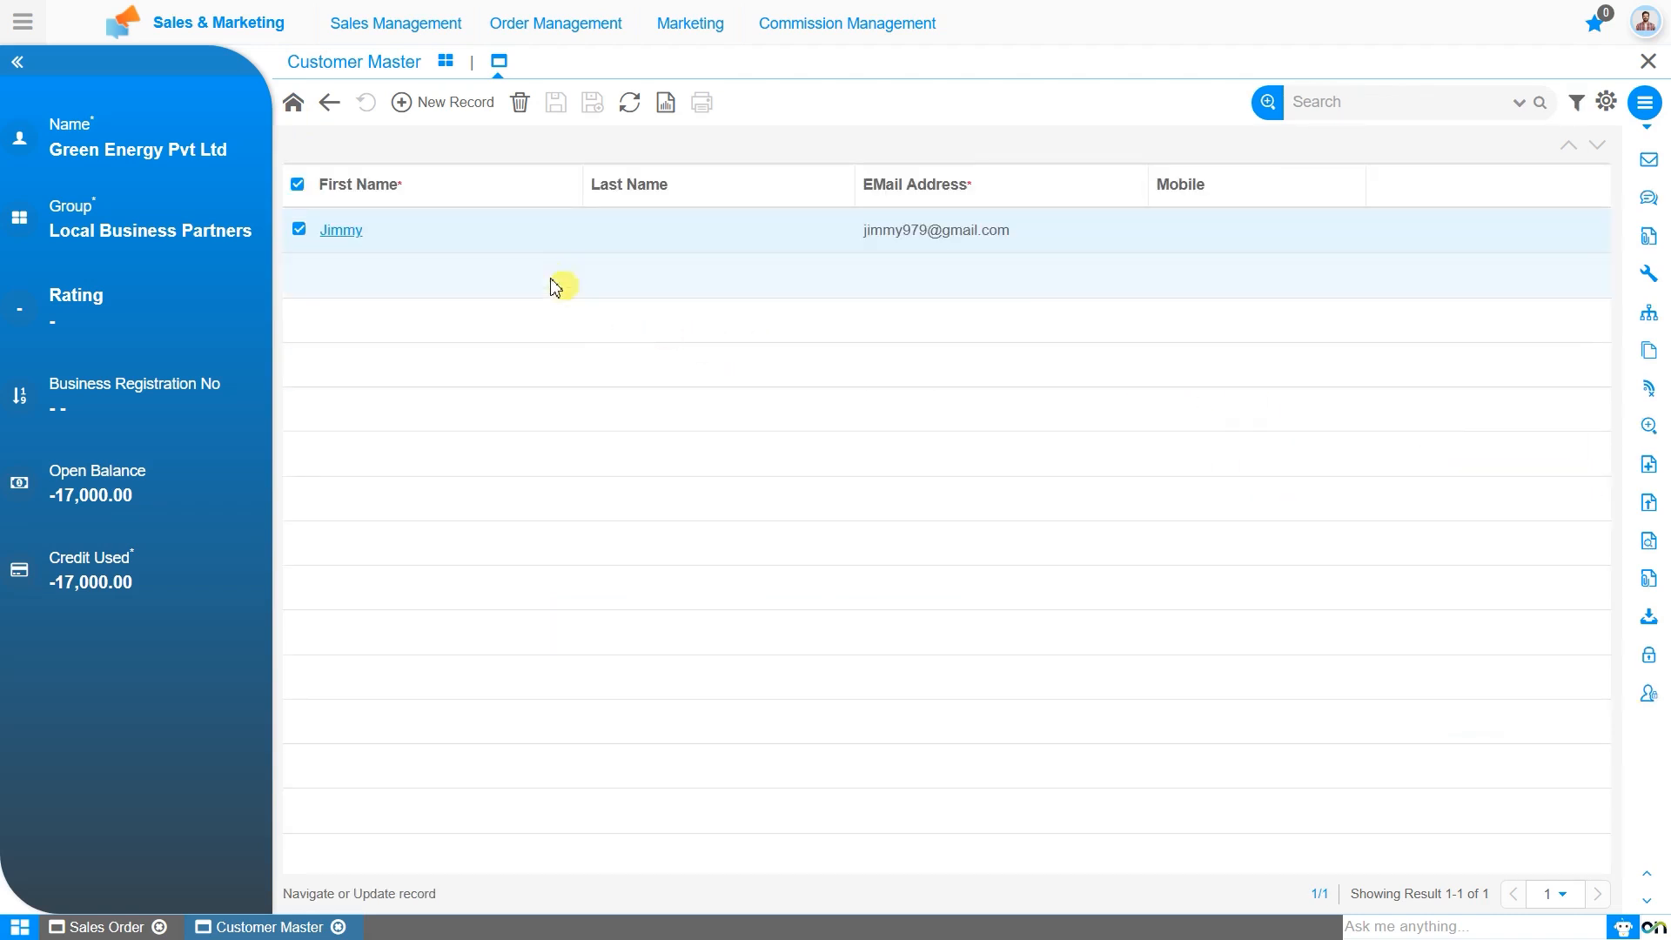
pyautogui.click(296, 104)
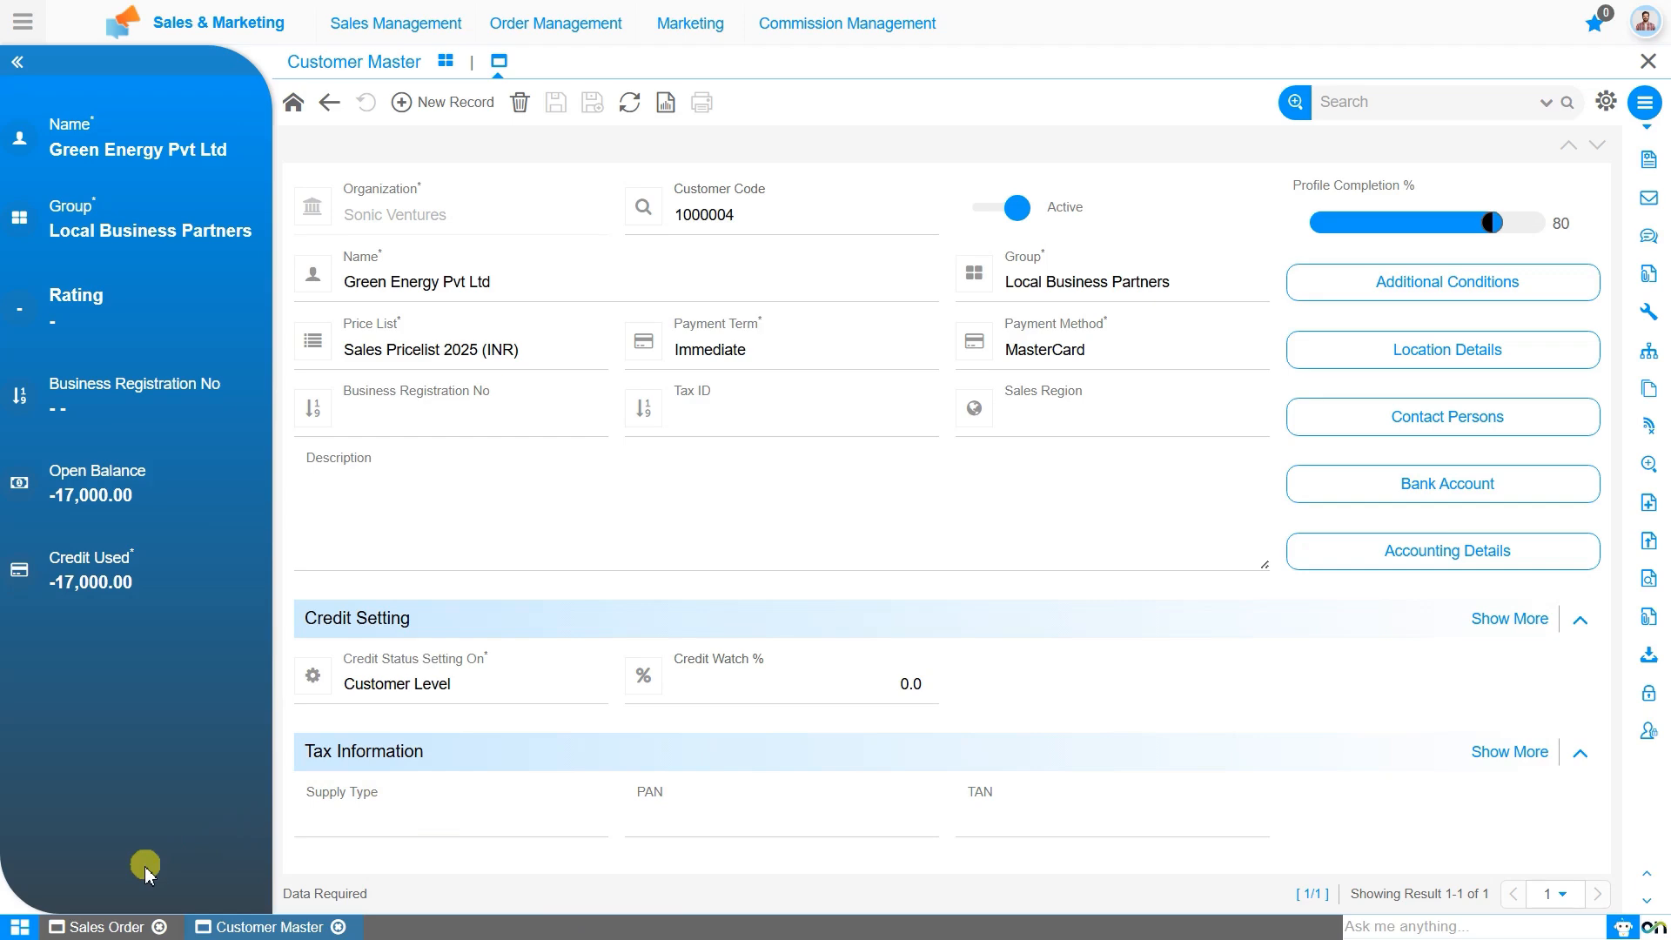
pyautogui.click(113, 928)
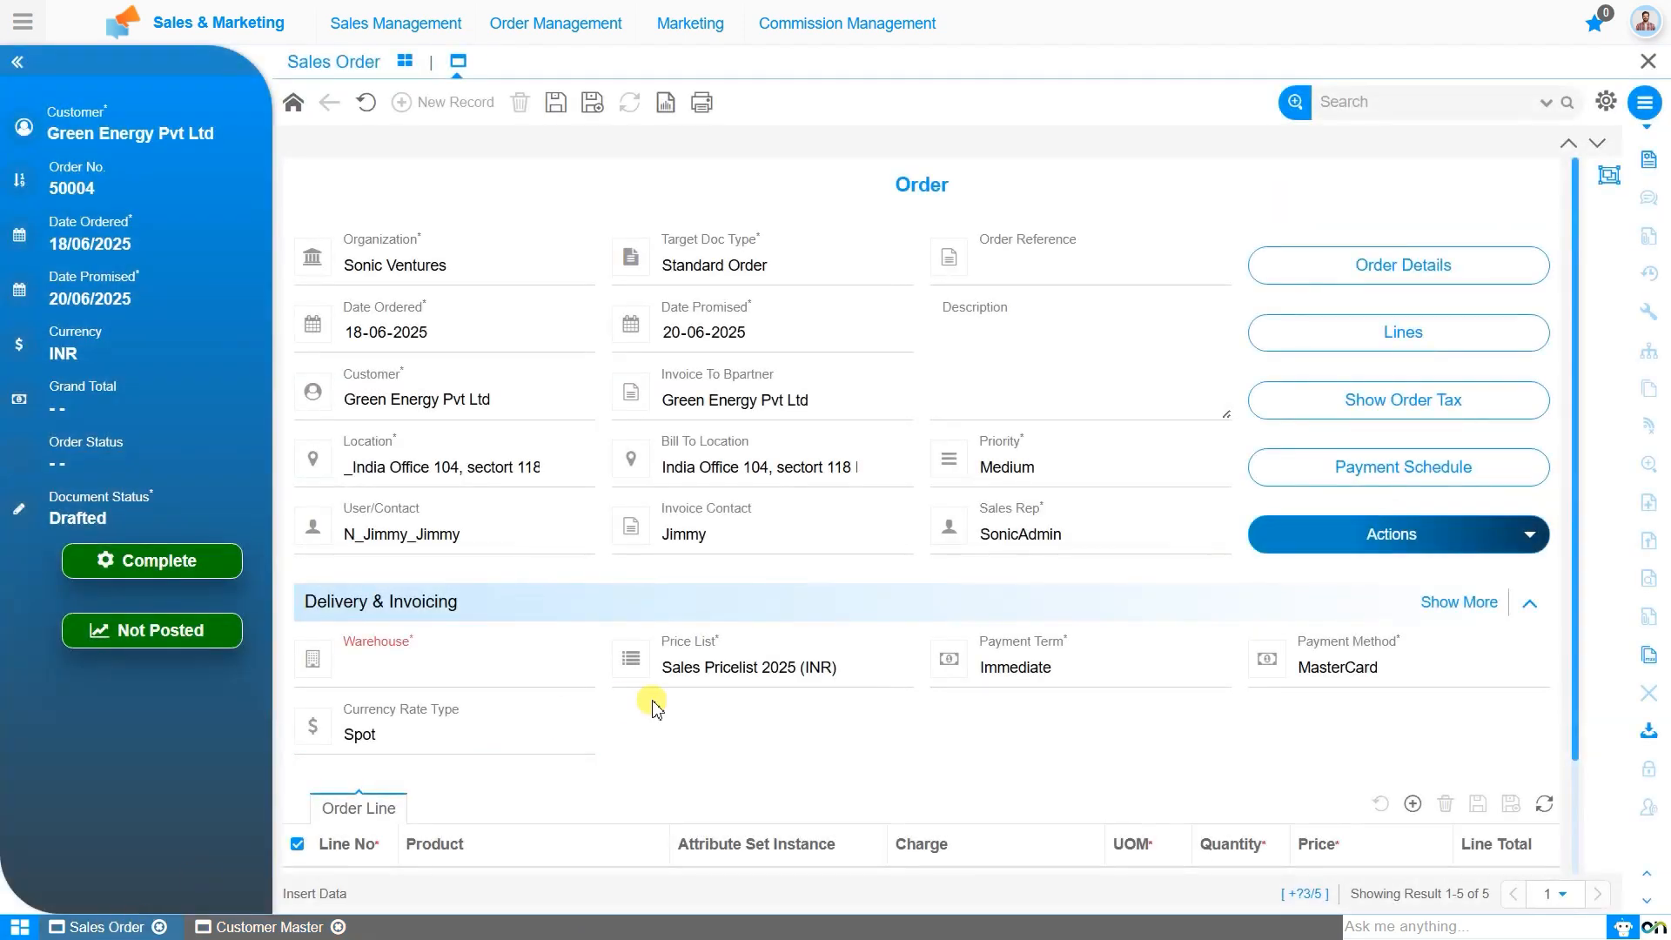
# Step: Set the order's payment term to 20 Days and its payment method to Cash
pyautogui.click(707, 686)
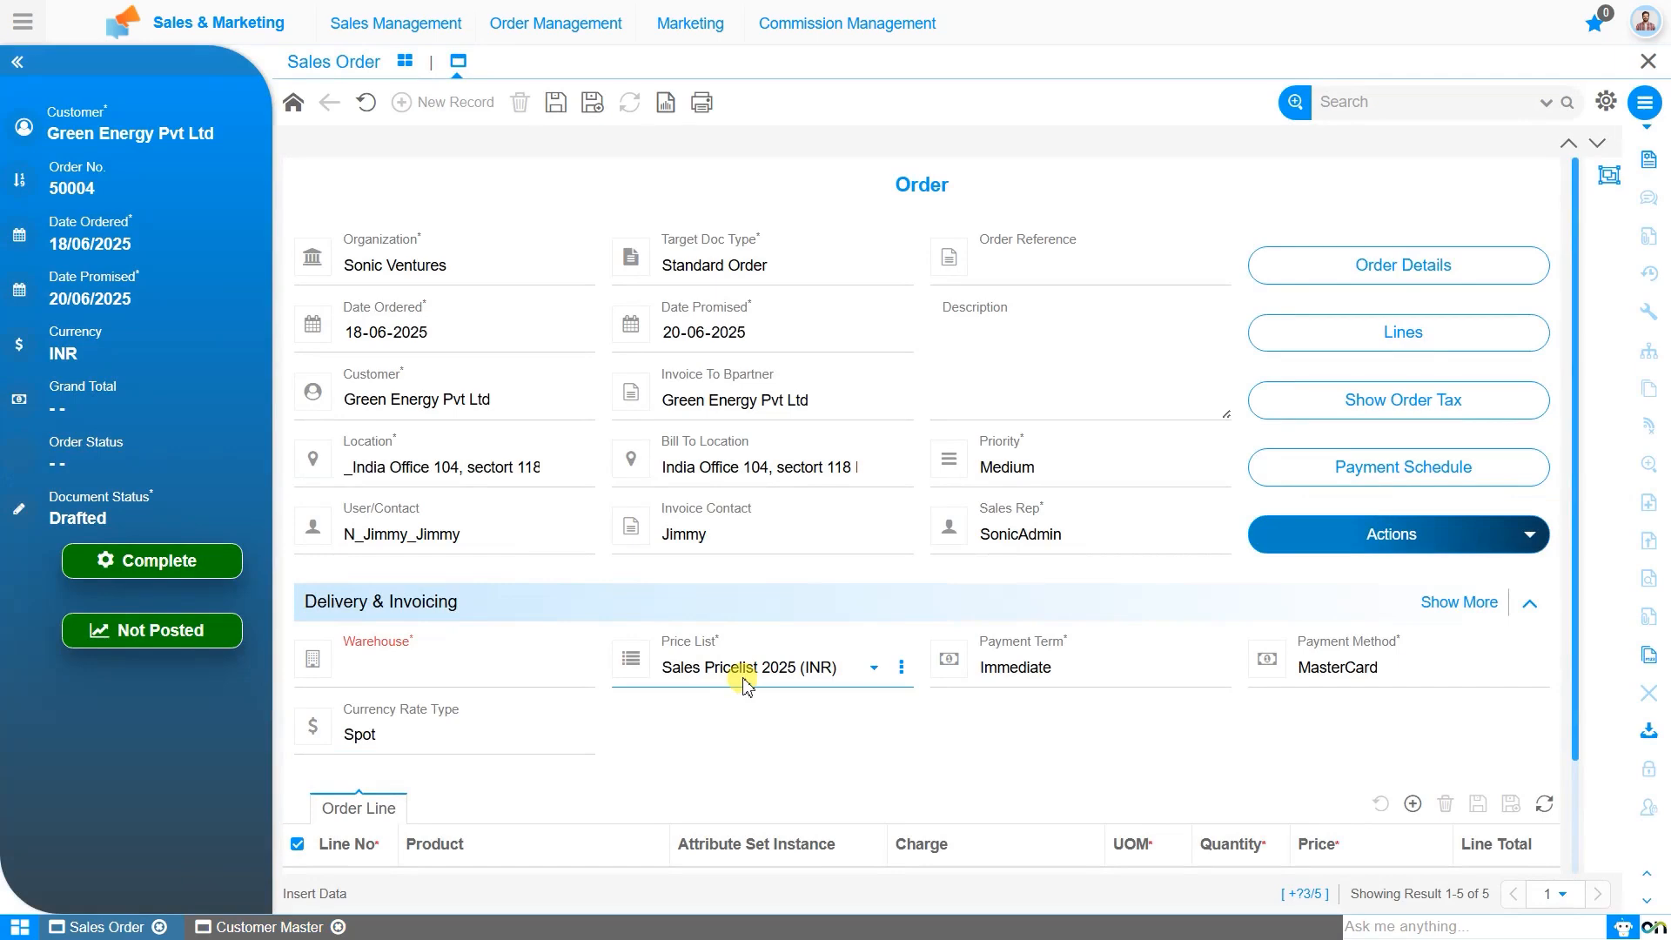
pyautogui.click(1038, 681)
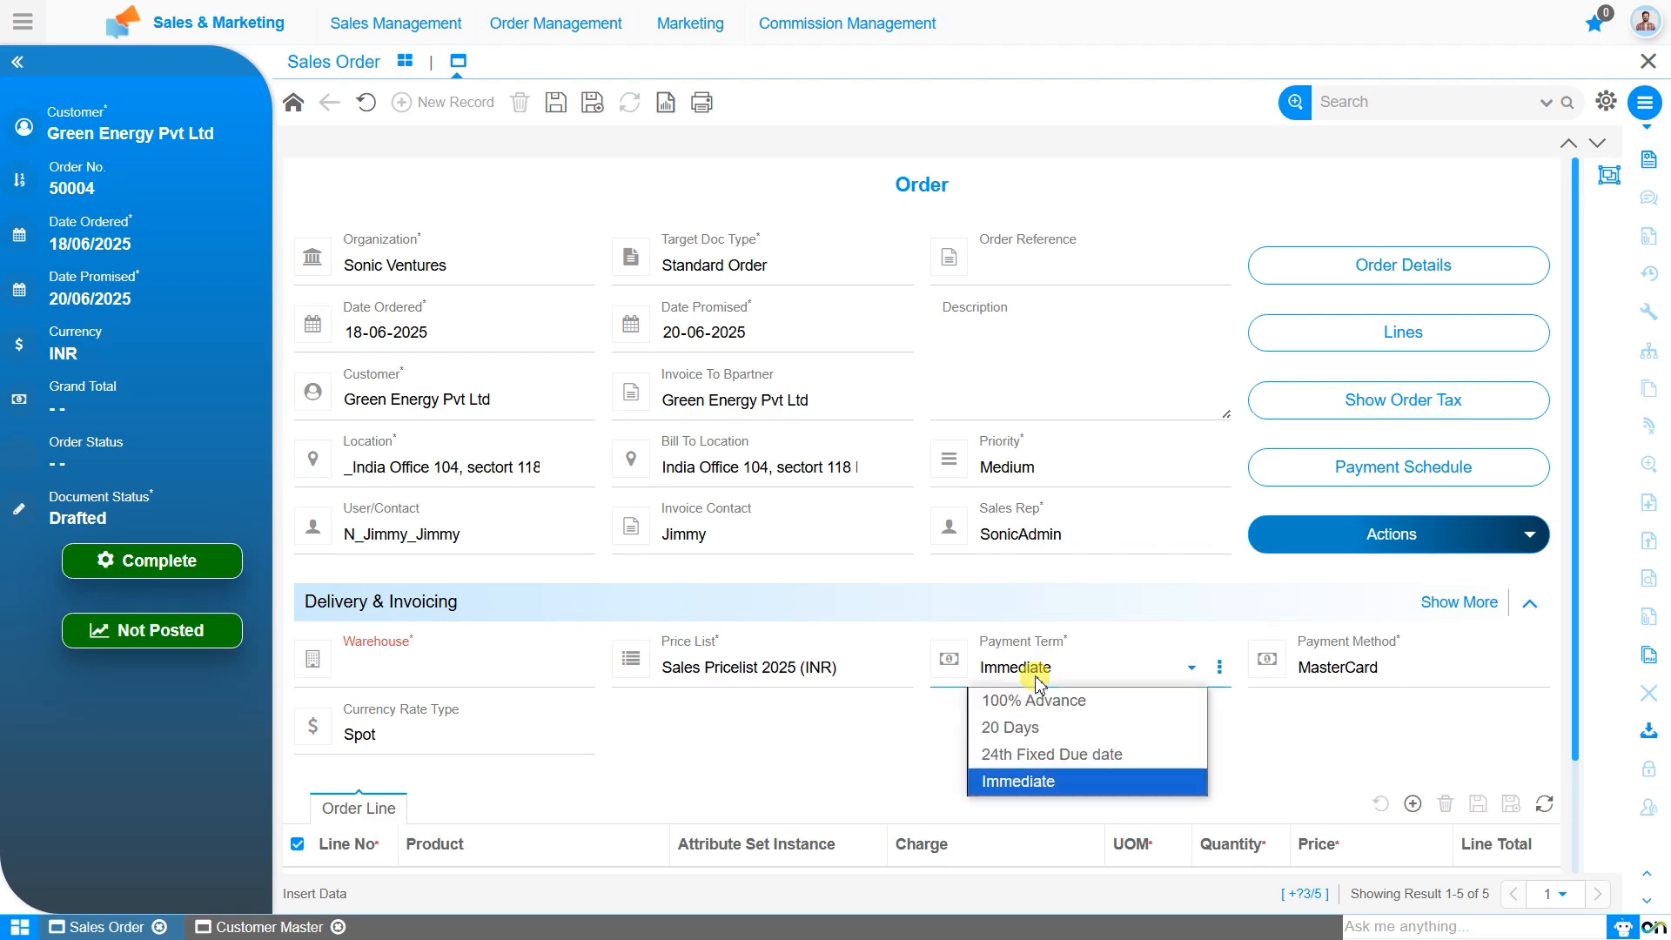
pyautogui.click(1044, 731)
pyautogui.click(1389, 677)
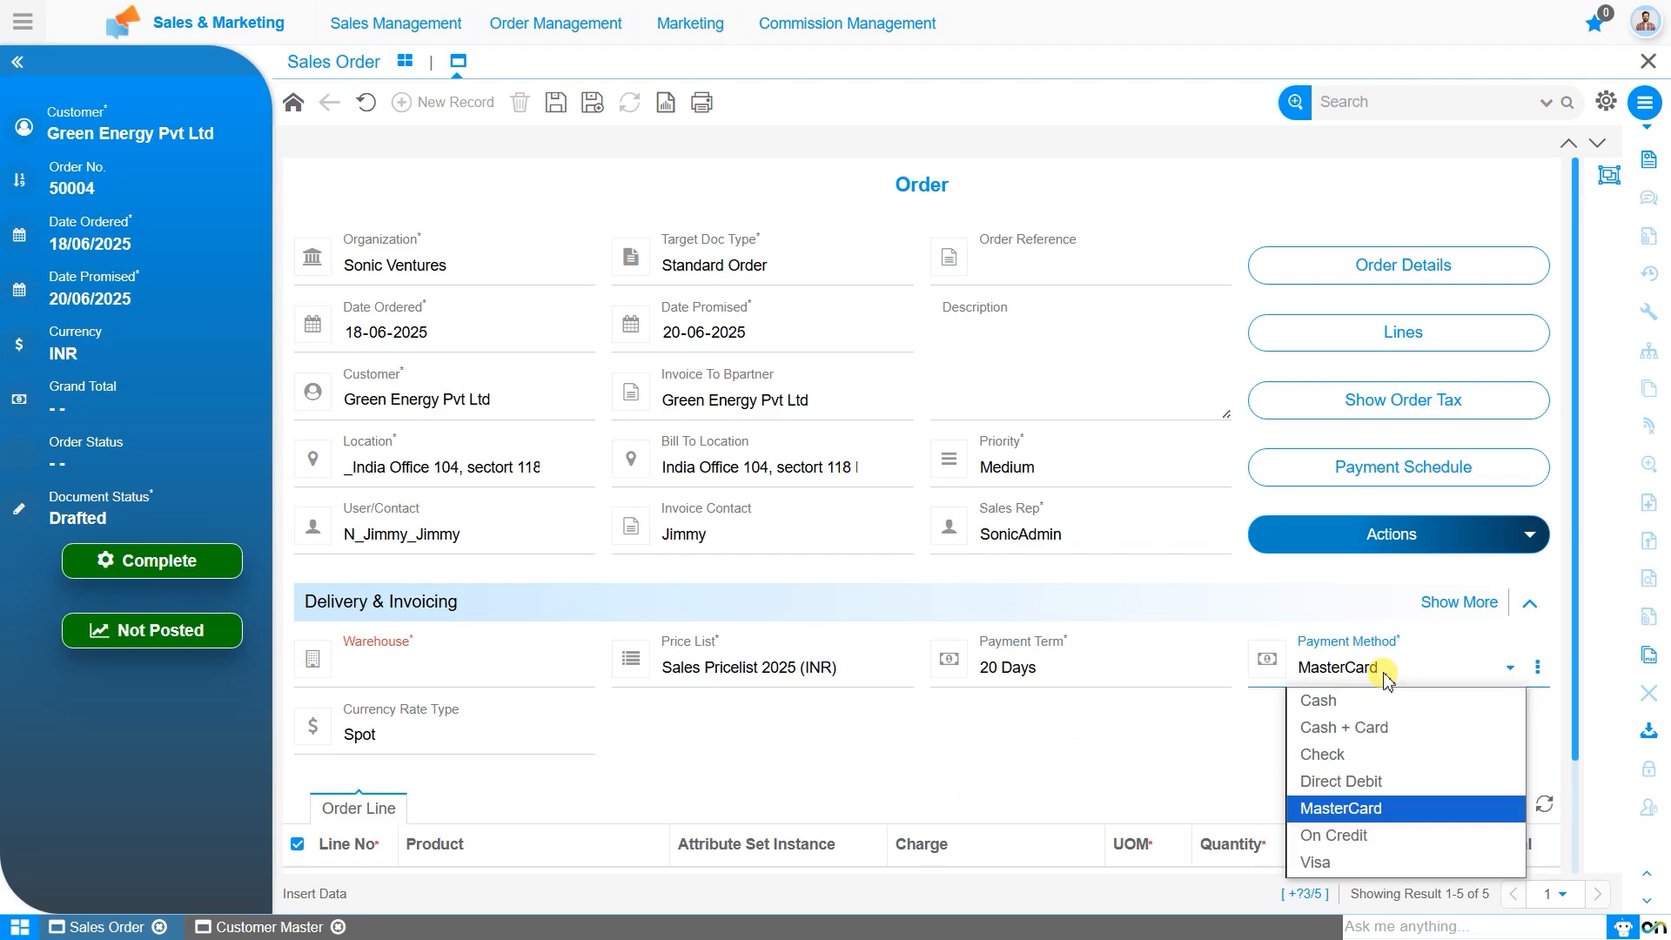
pyautogui.click(1387, 699)
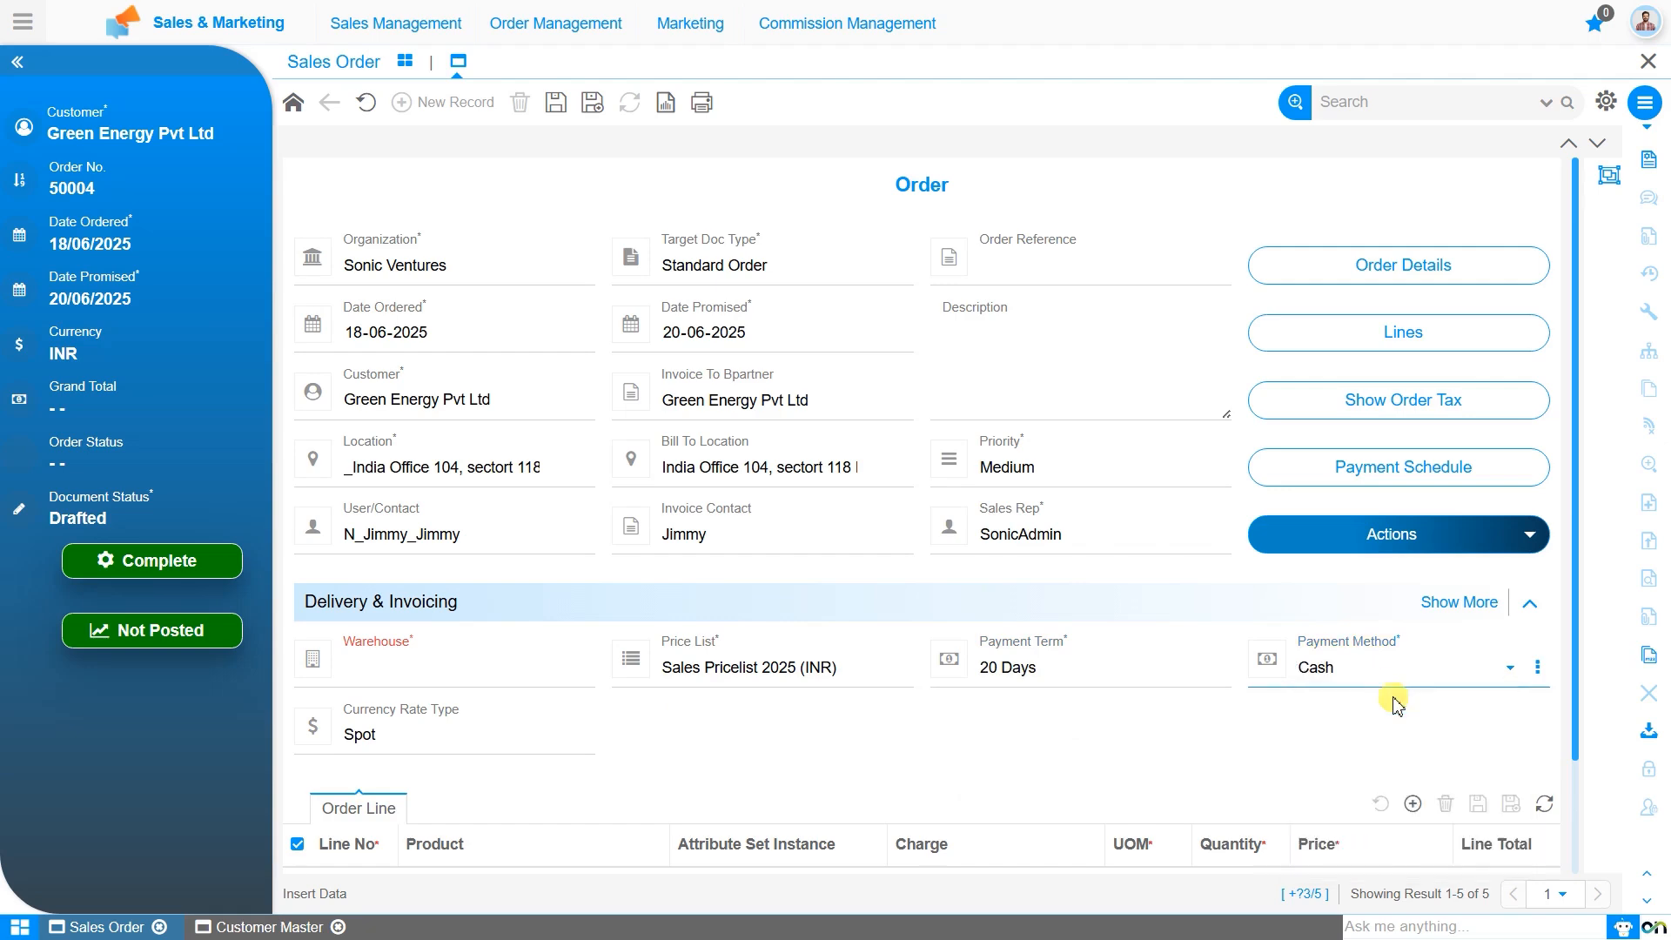
# Step: Assign Sonic Ventures Warehouse as the order's warehouse and save the record
pyautogui.click(525, 678)
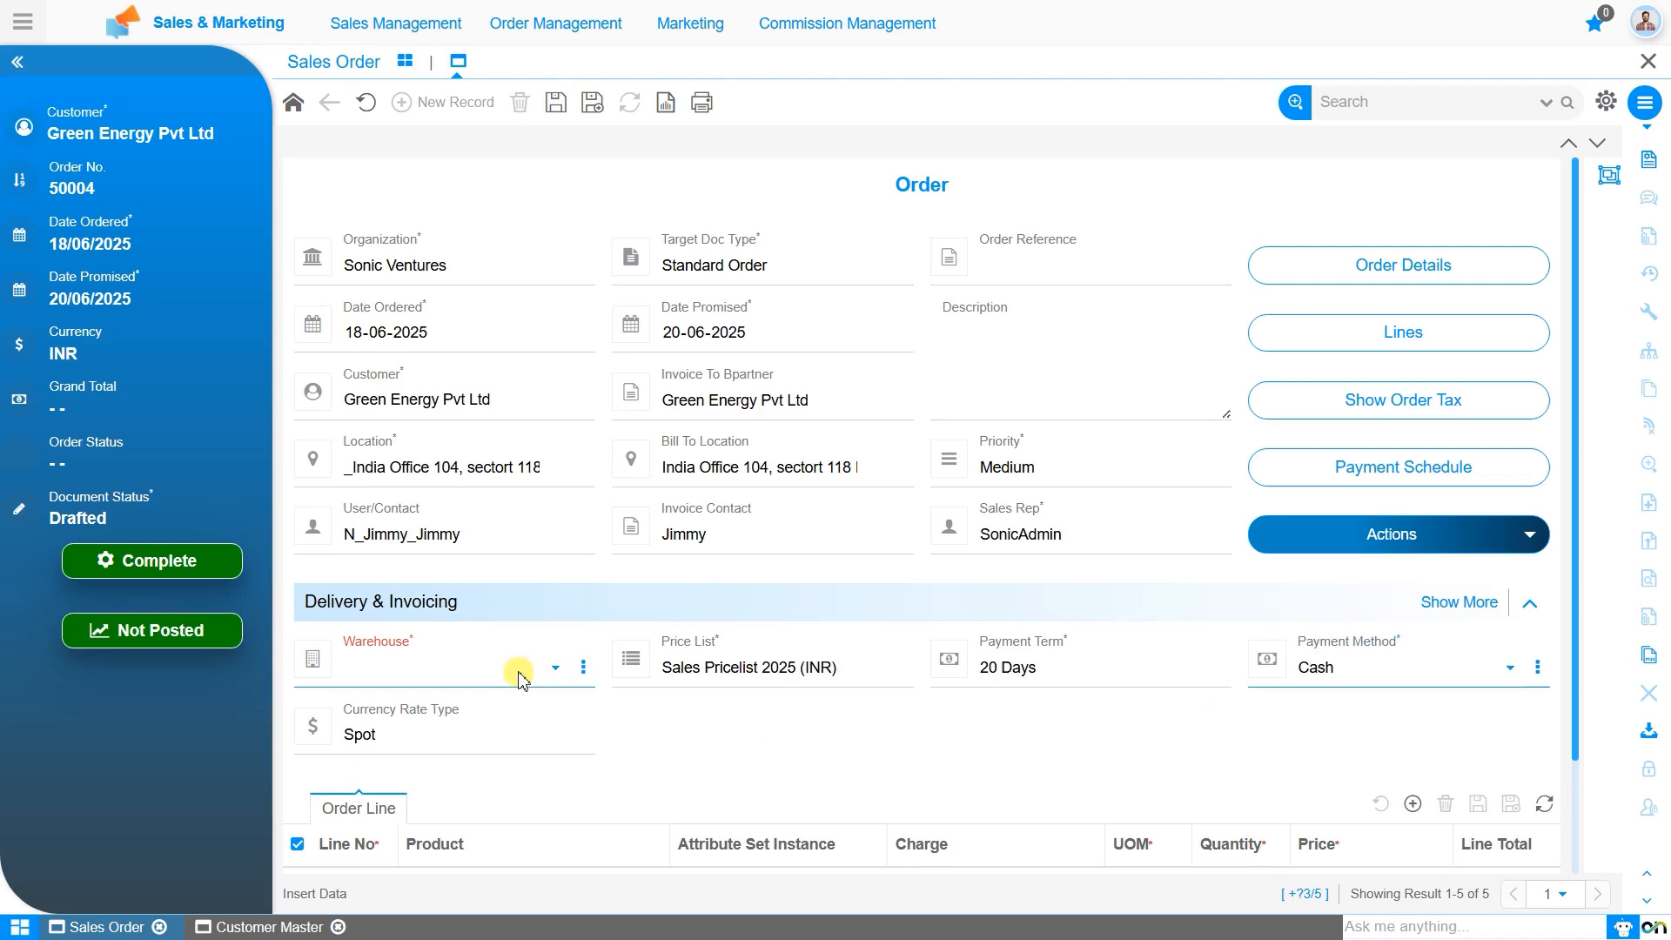
pyautogui.click(513, 729)
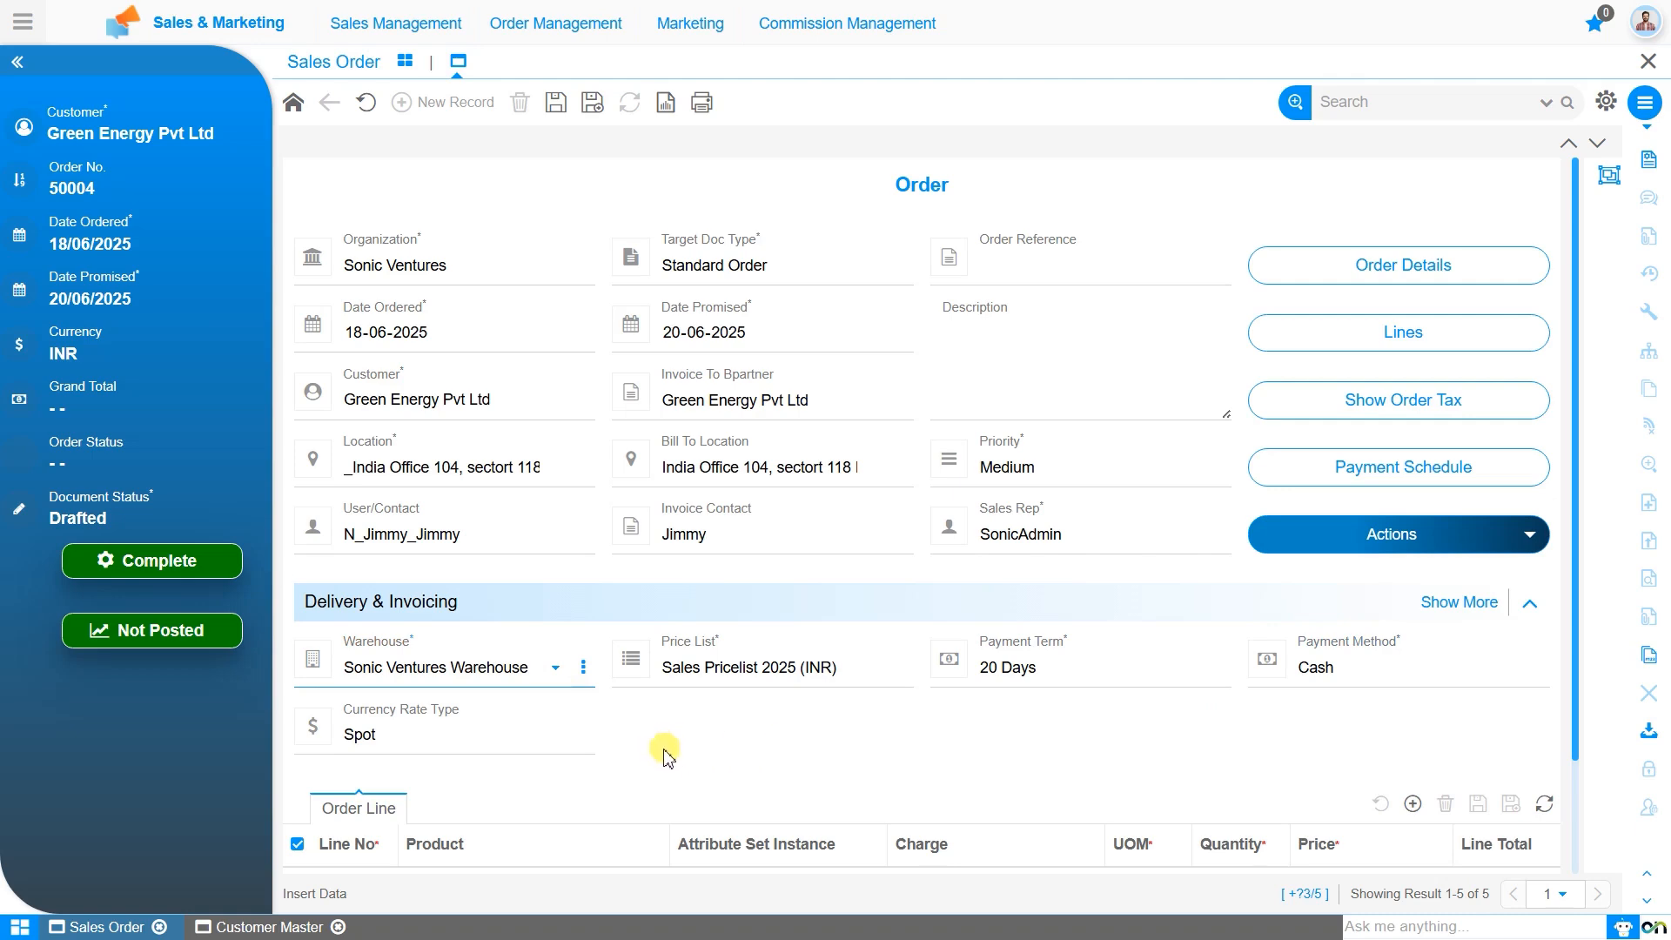
pyautogui.click(557, 105)
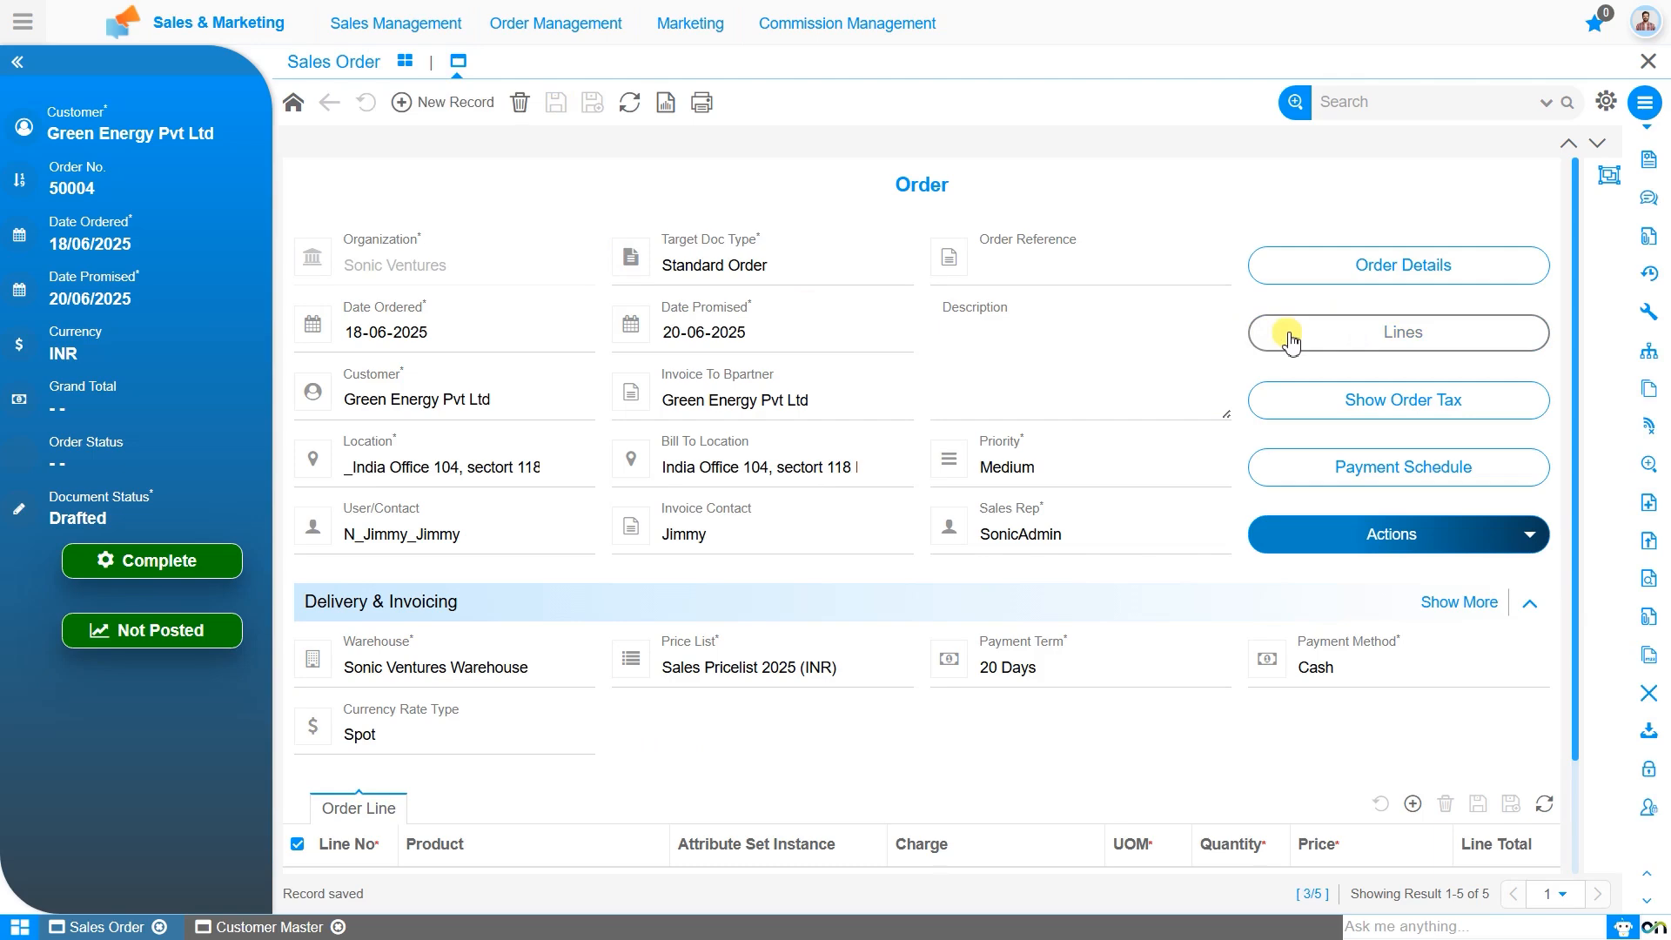
# Step: Review the shipping and invoicing rules in the order details and return to the main order form
pyautogui.click(1367, 276)
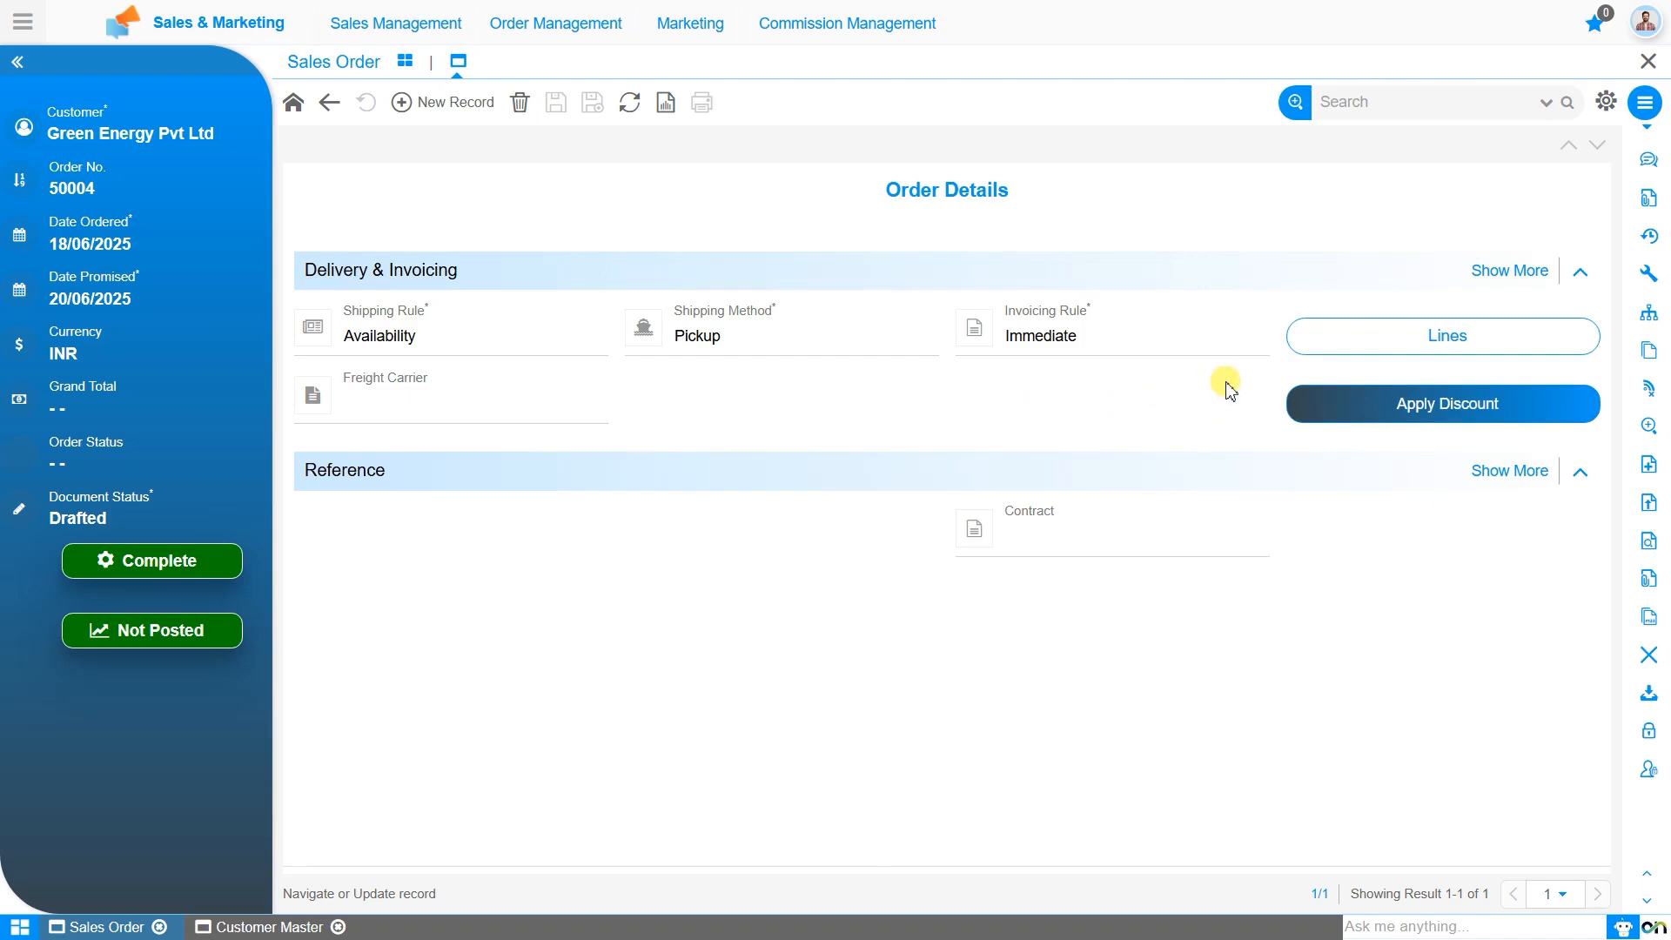
pyautogui.click(294, 103)
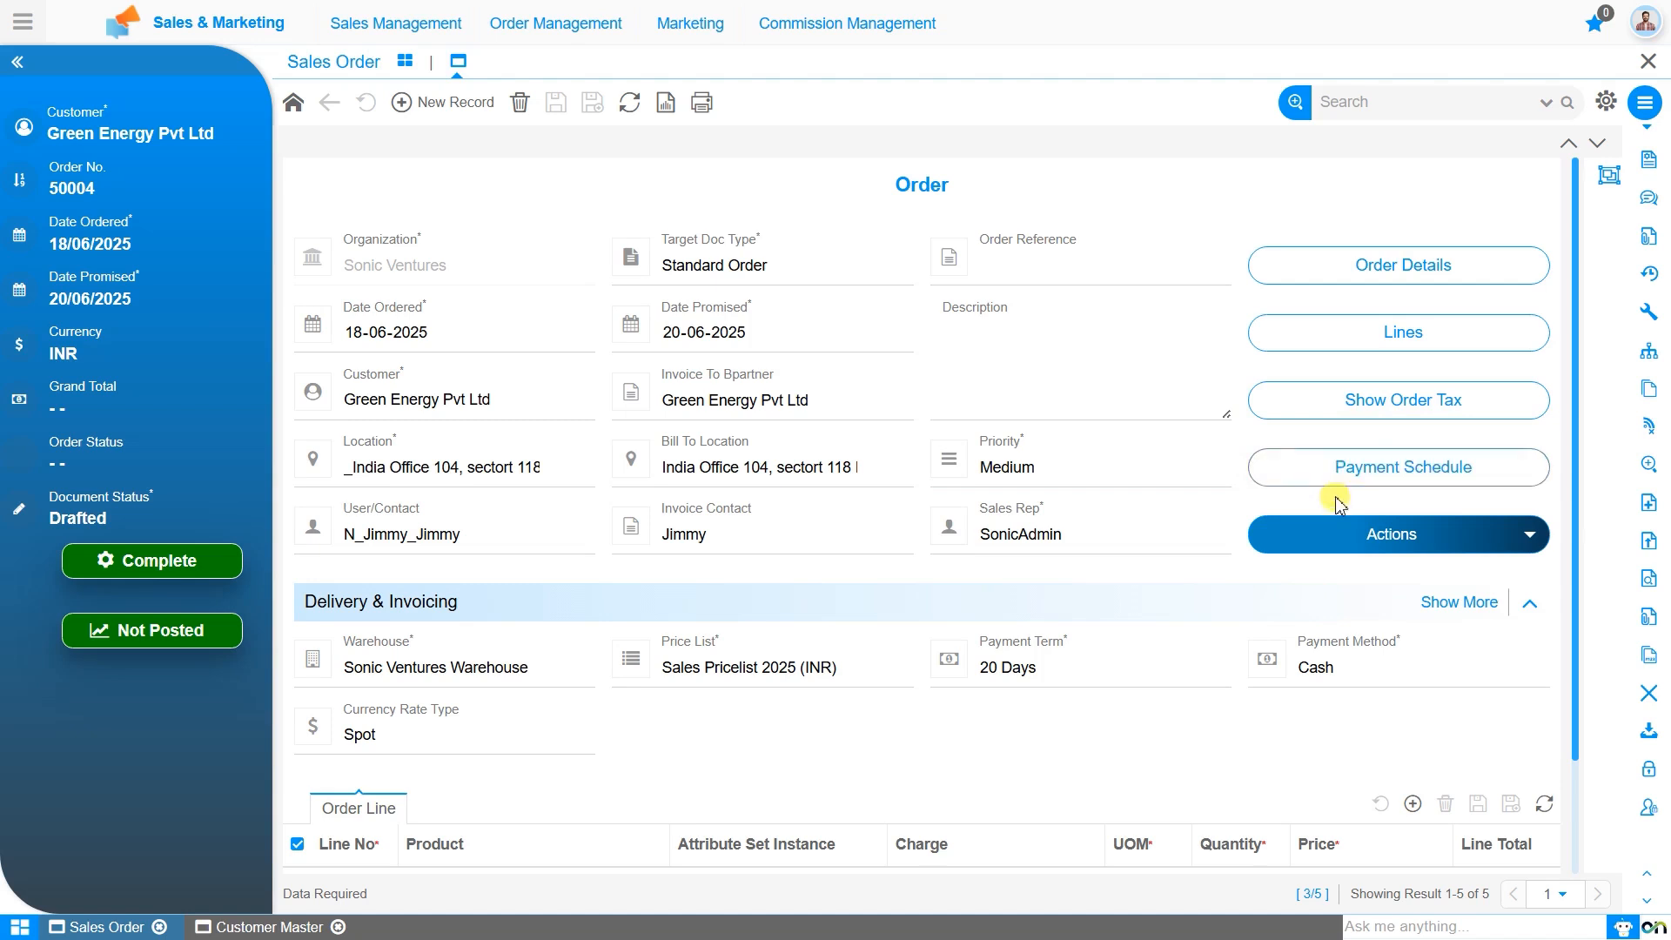
# Step: Examine the process for copying lines from another sales order and close it without choosing a reference order
pyautogui.click(1425, 545)
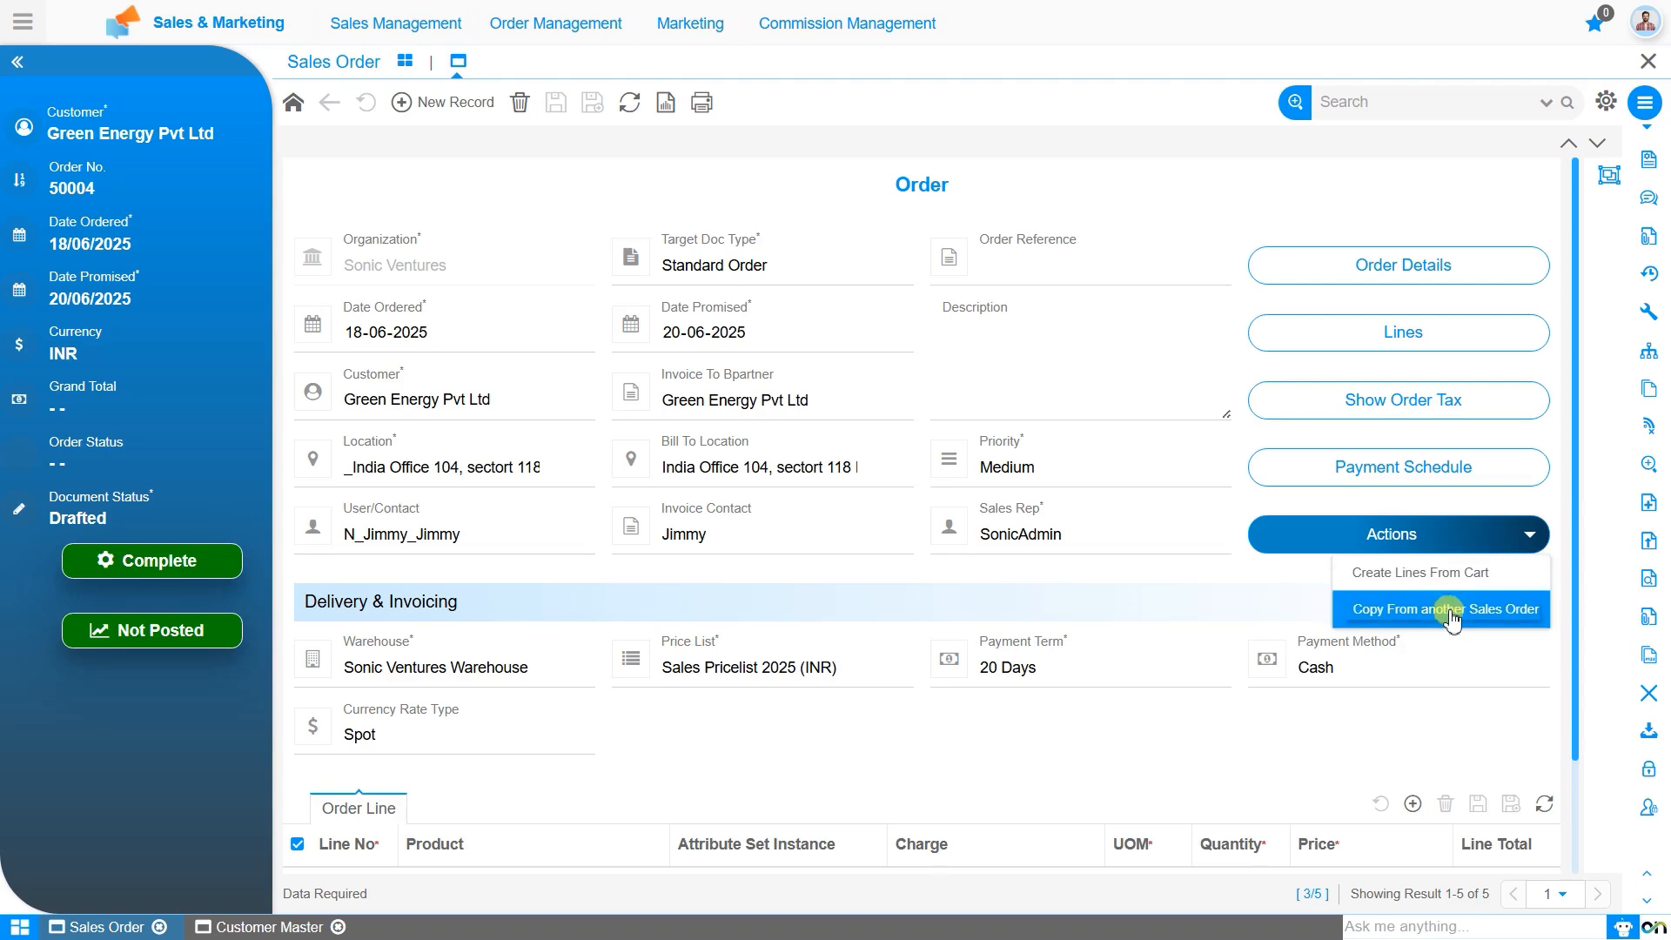
pyautogui.click(1451, 609)
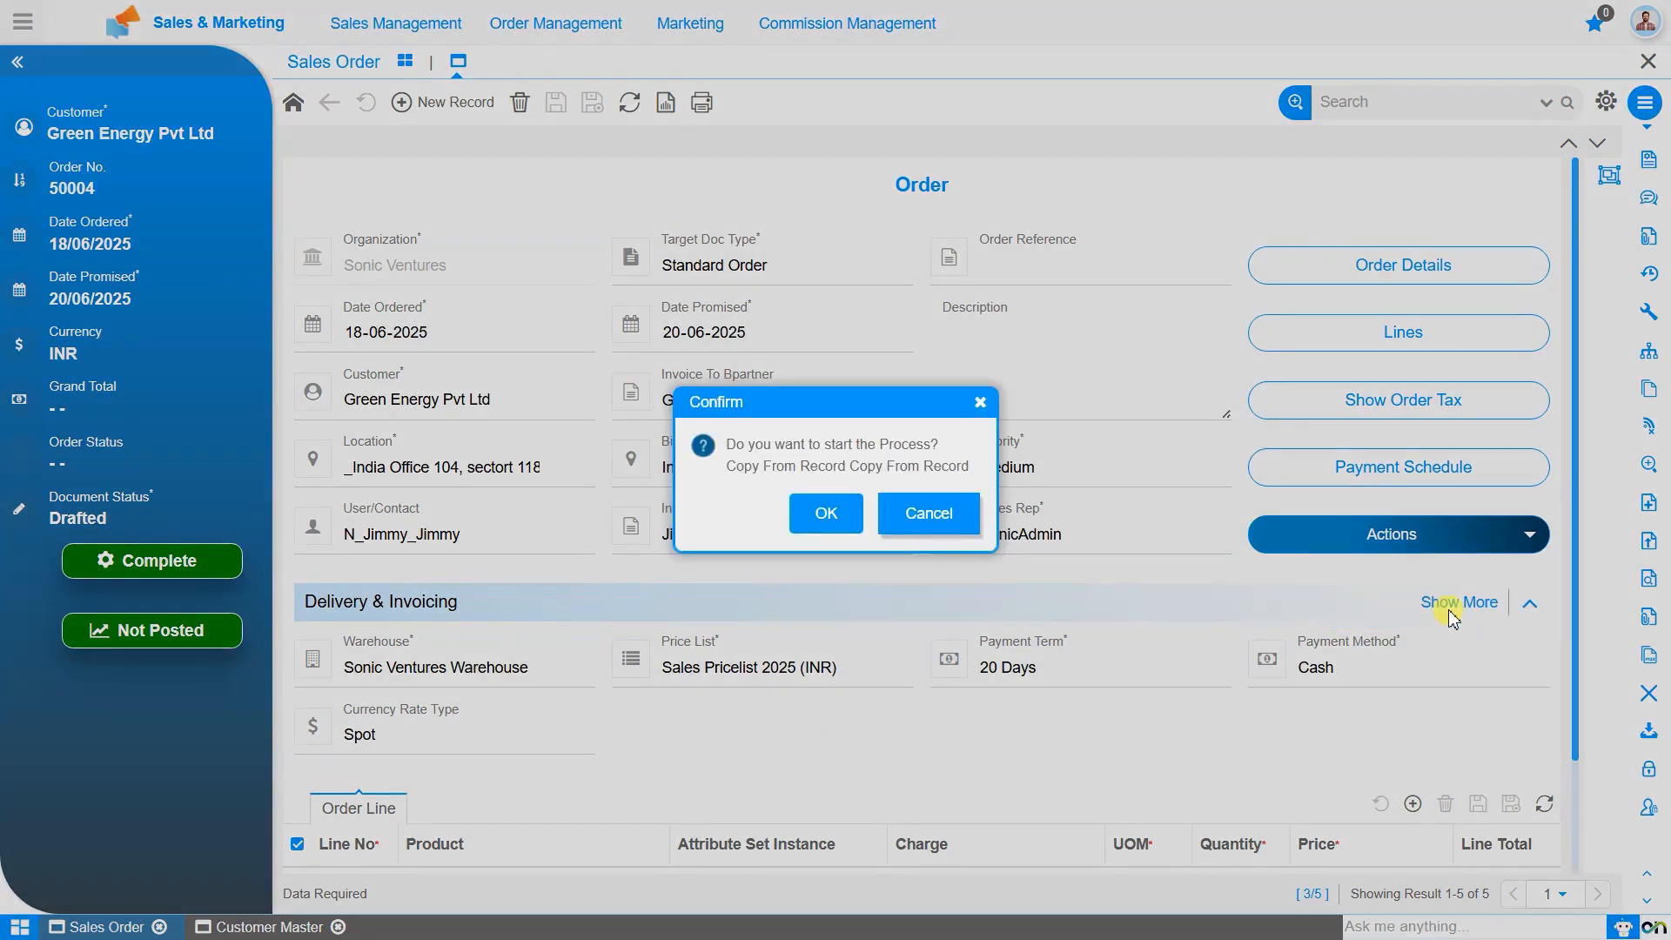
pyautogui.click(831, 518)
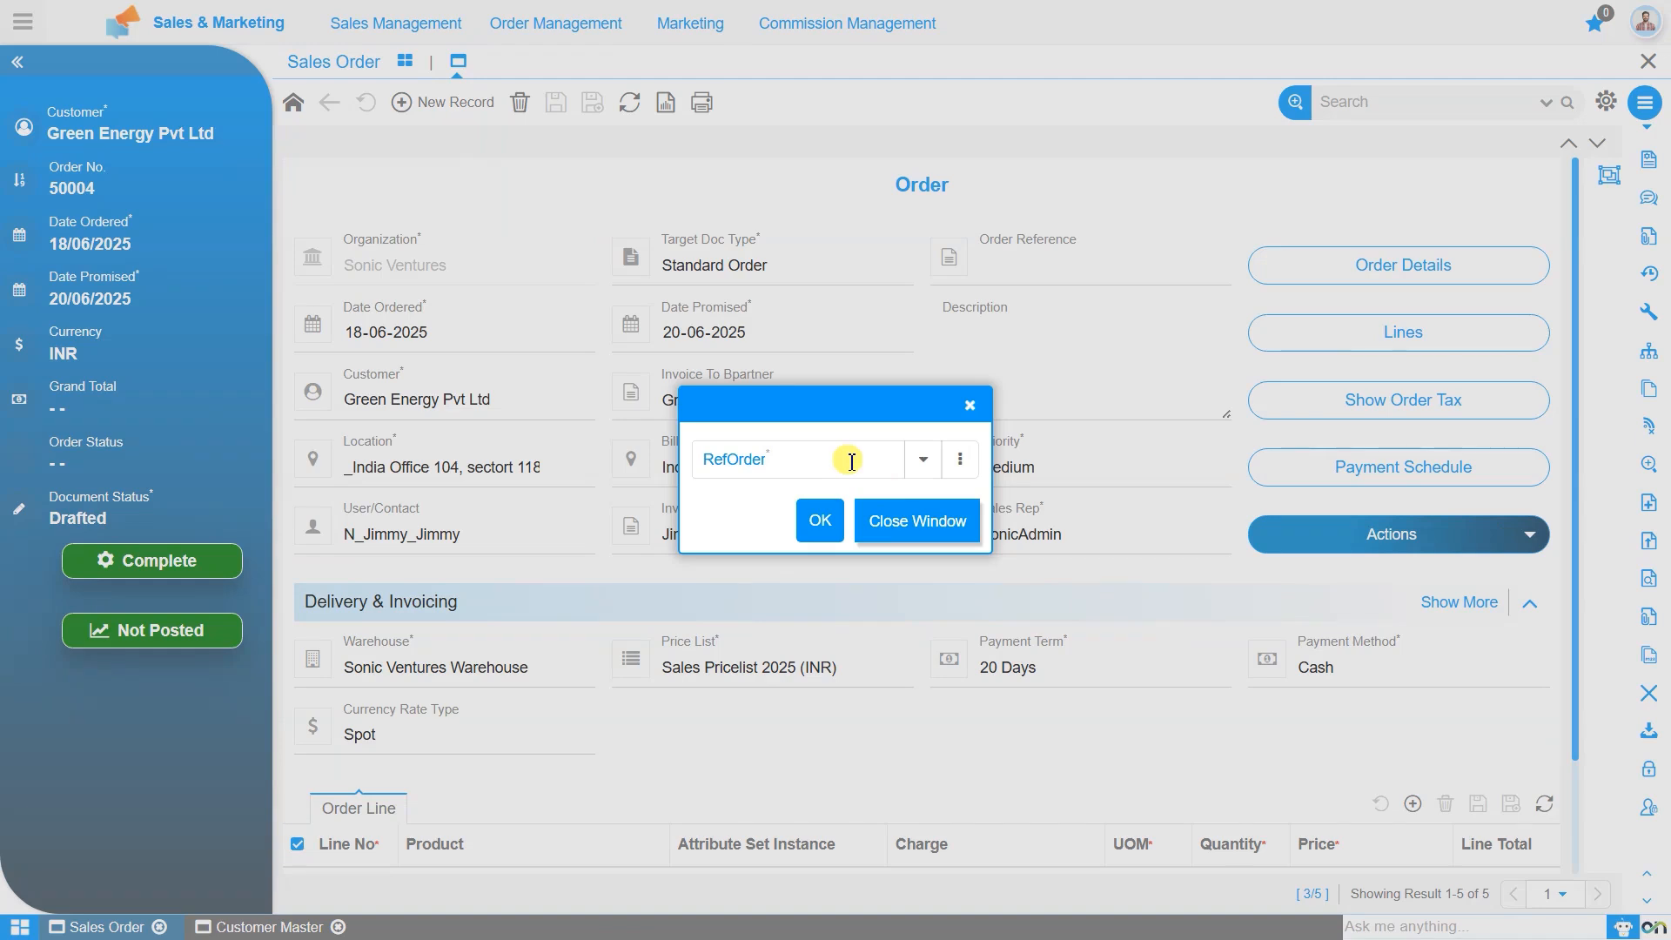
pyautogui.click(970, 406)
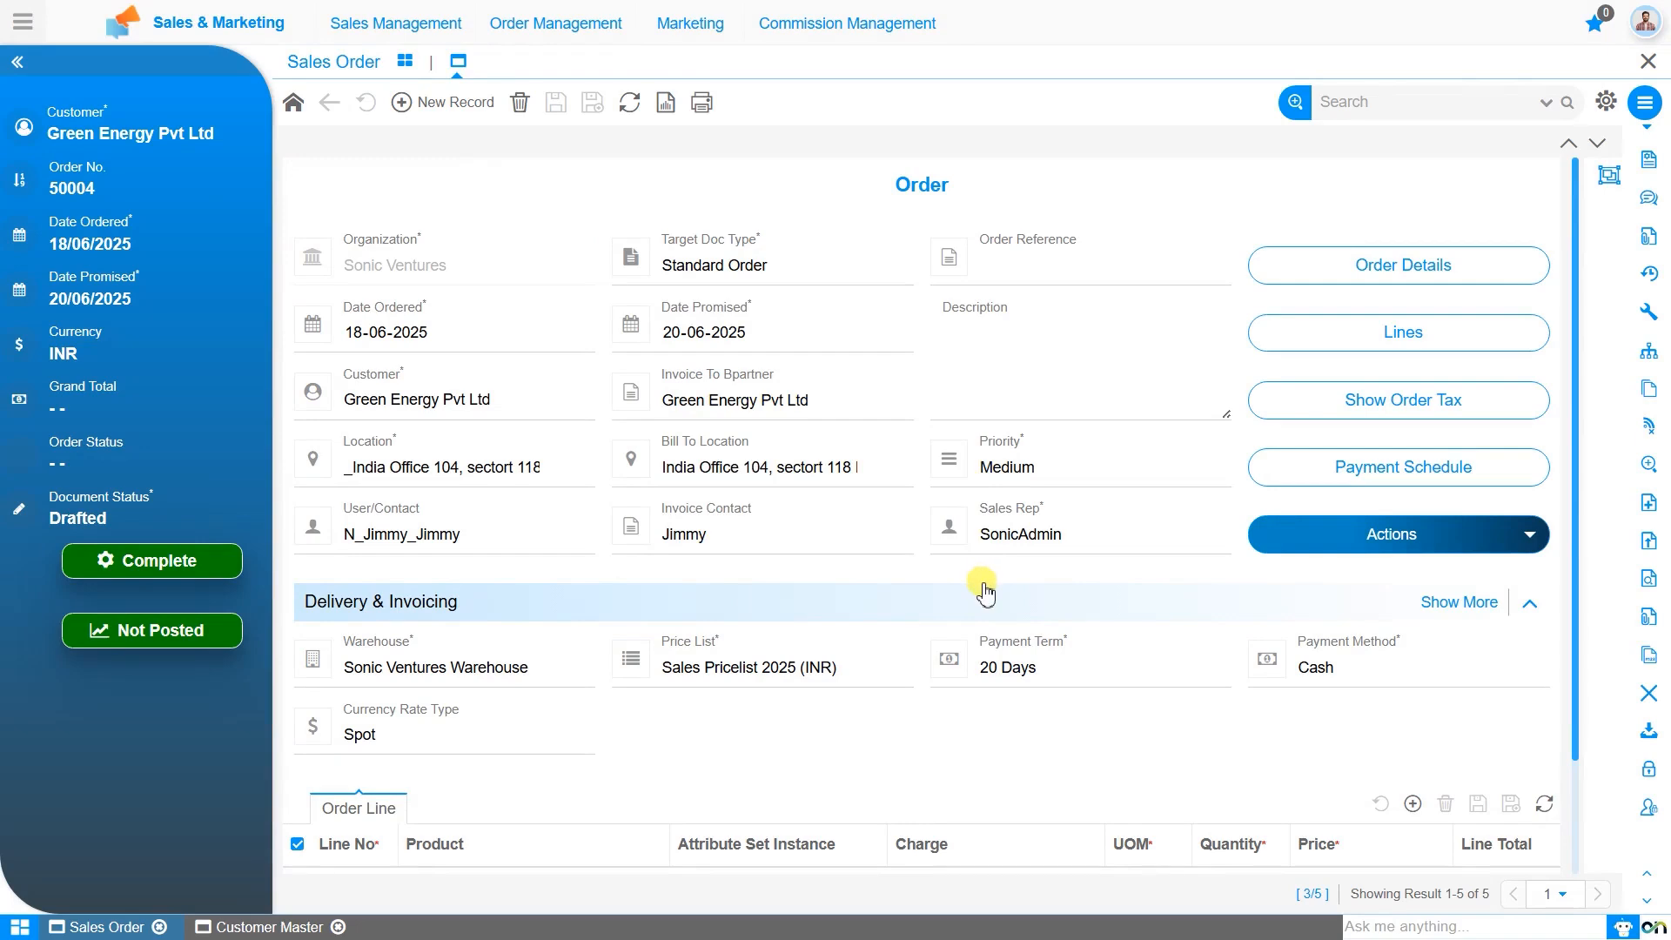
pyautogui.scroll(-2, 985, 592)
pyautogui.scroll(2, 985, 592)
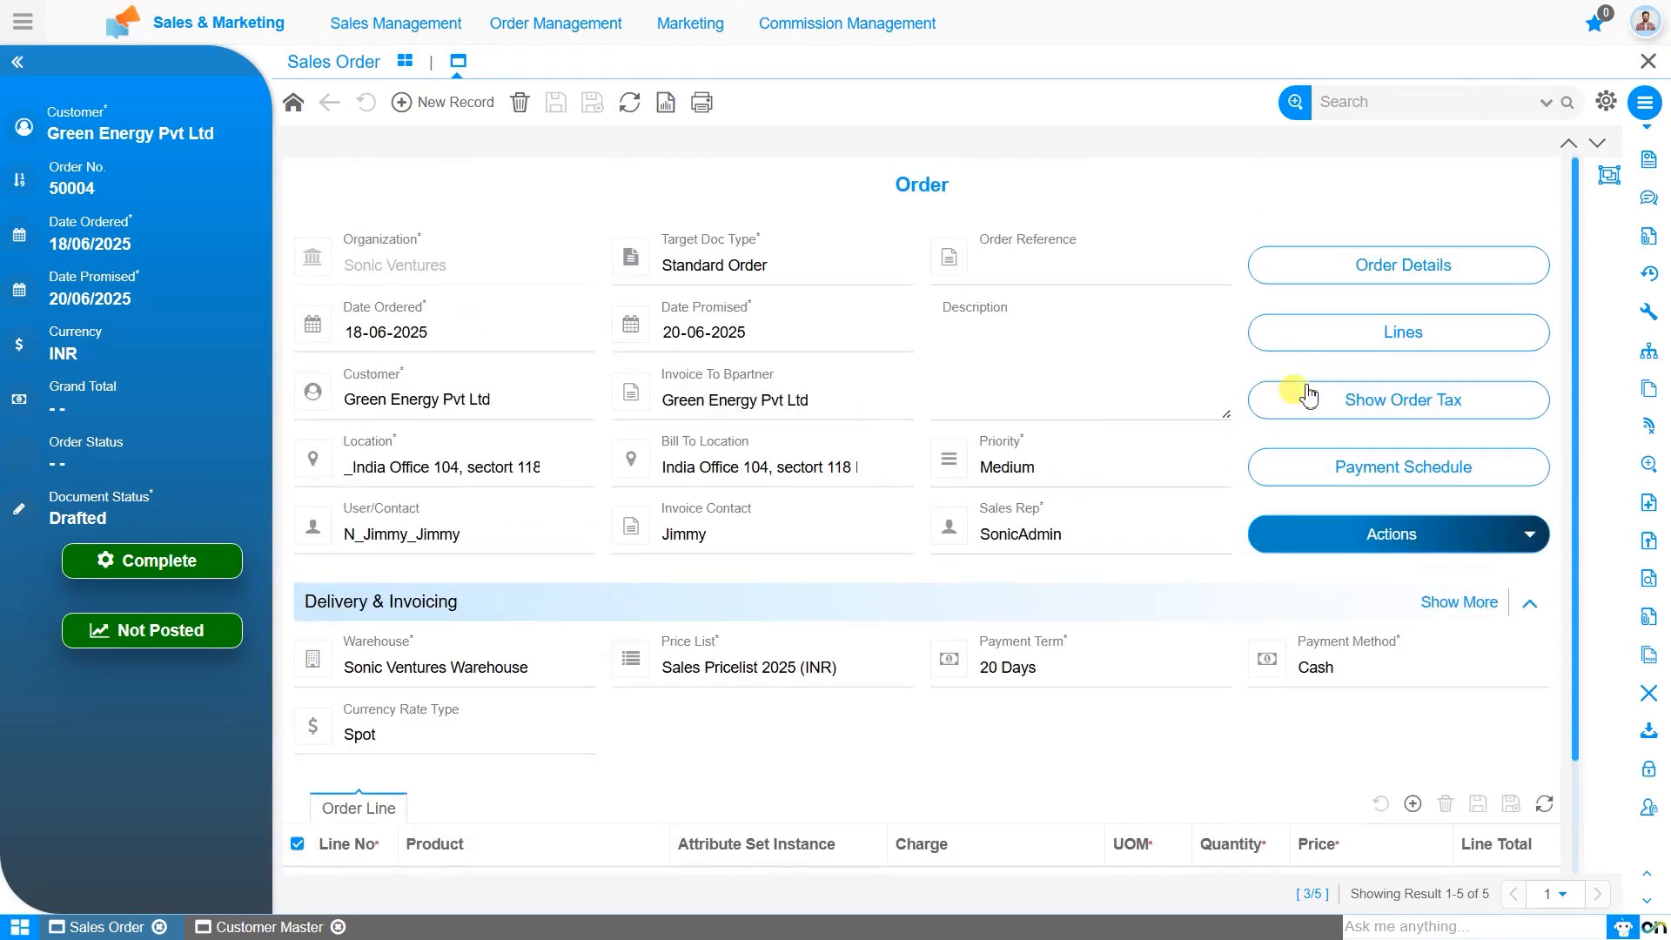
# Step: Add a new line to the sales order with Redmi Note 10 as its product
pyautogui.click(1375, 339)
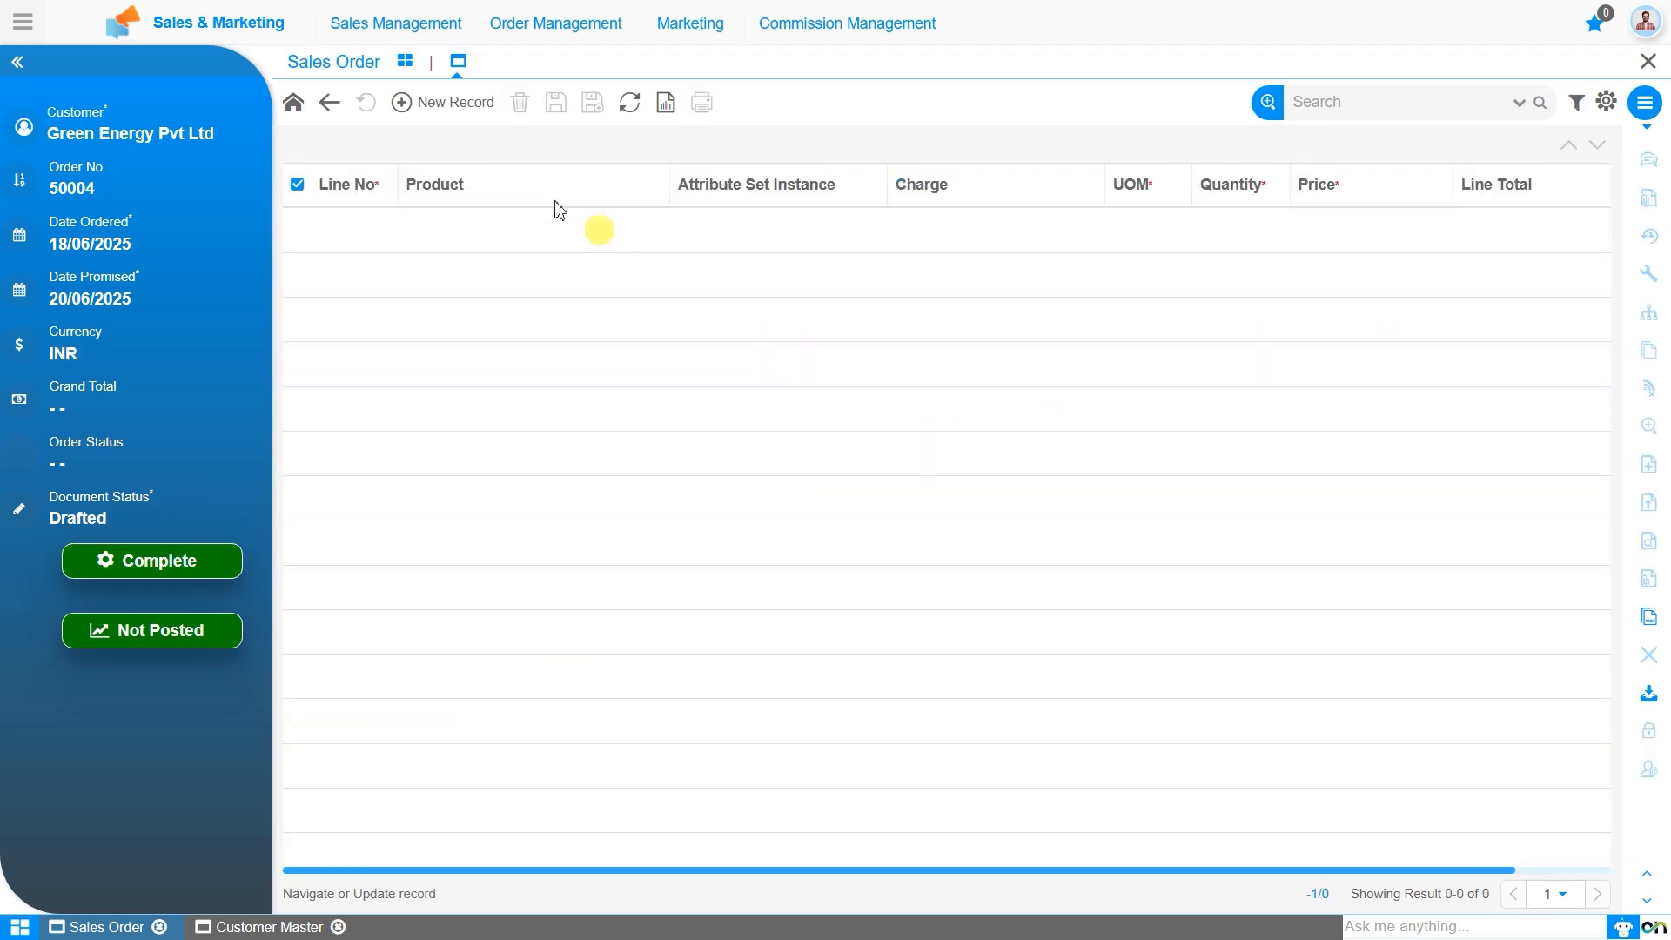
pyautogui.click(444, 106)
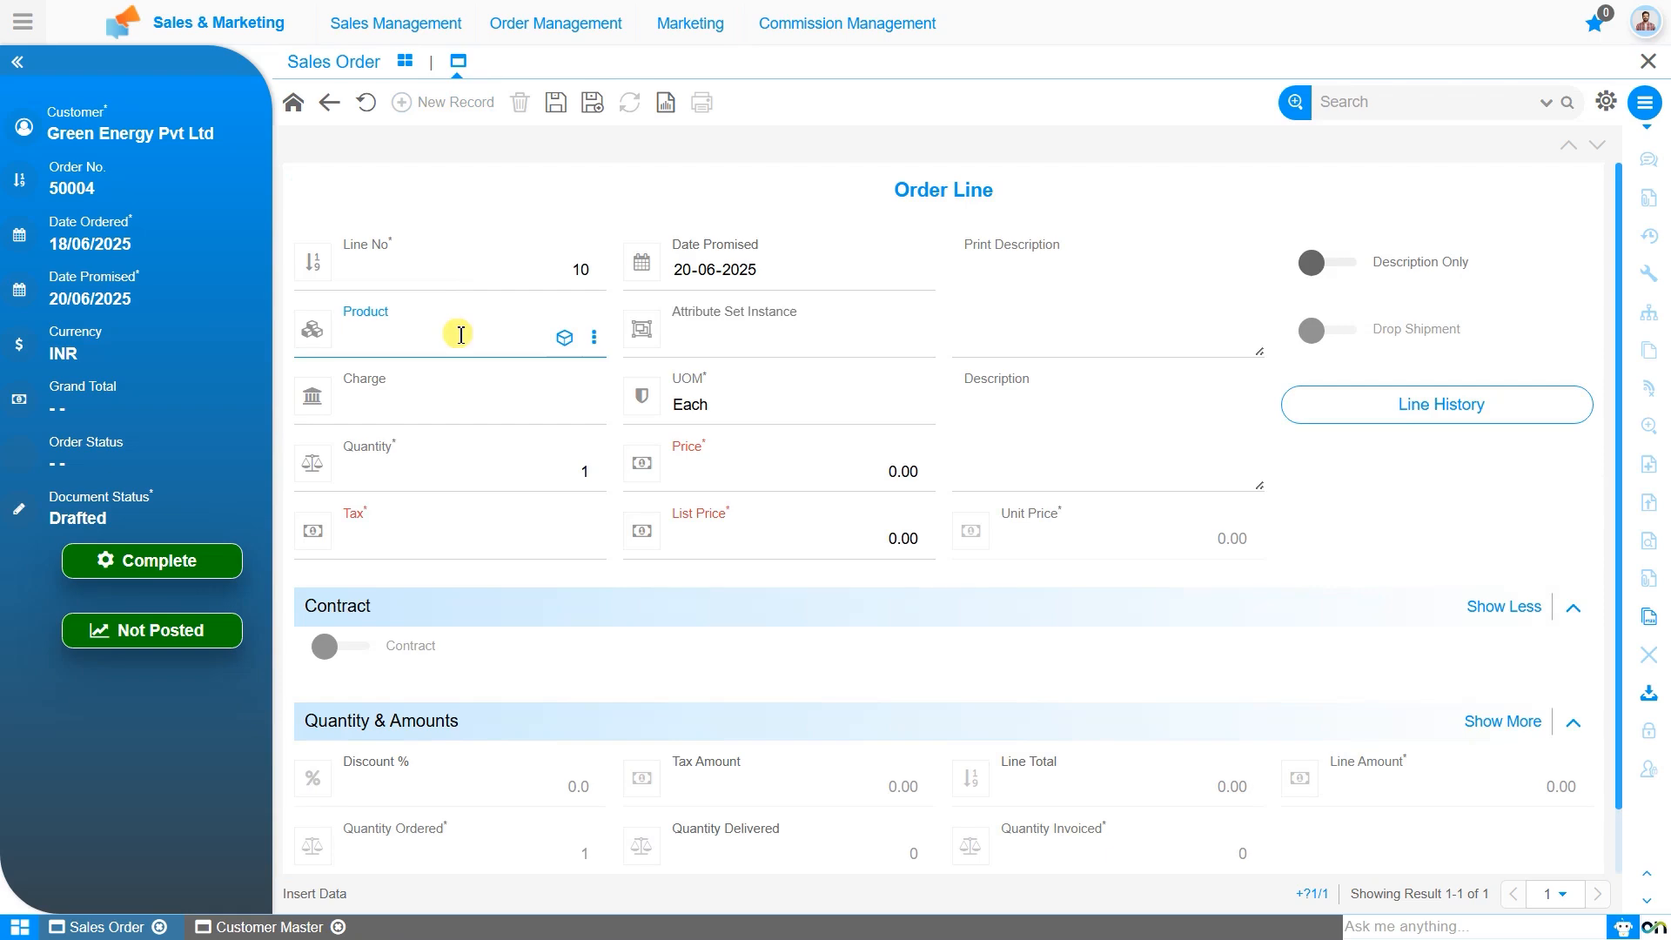
pyautogui.write('red')
pyautogui.press('Down')
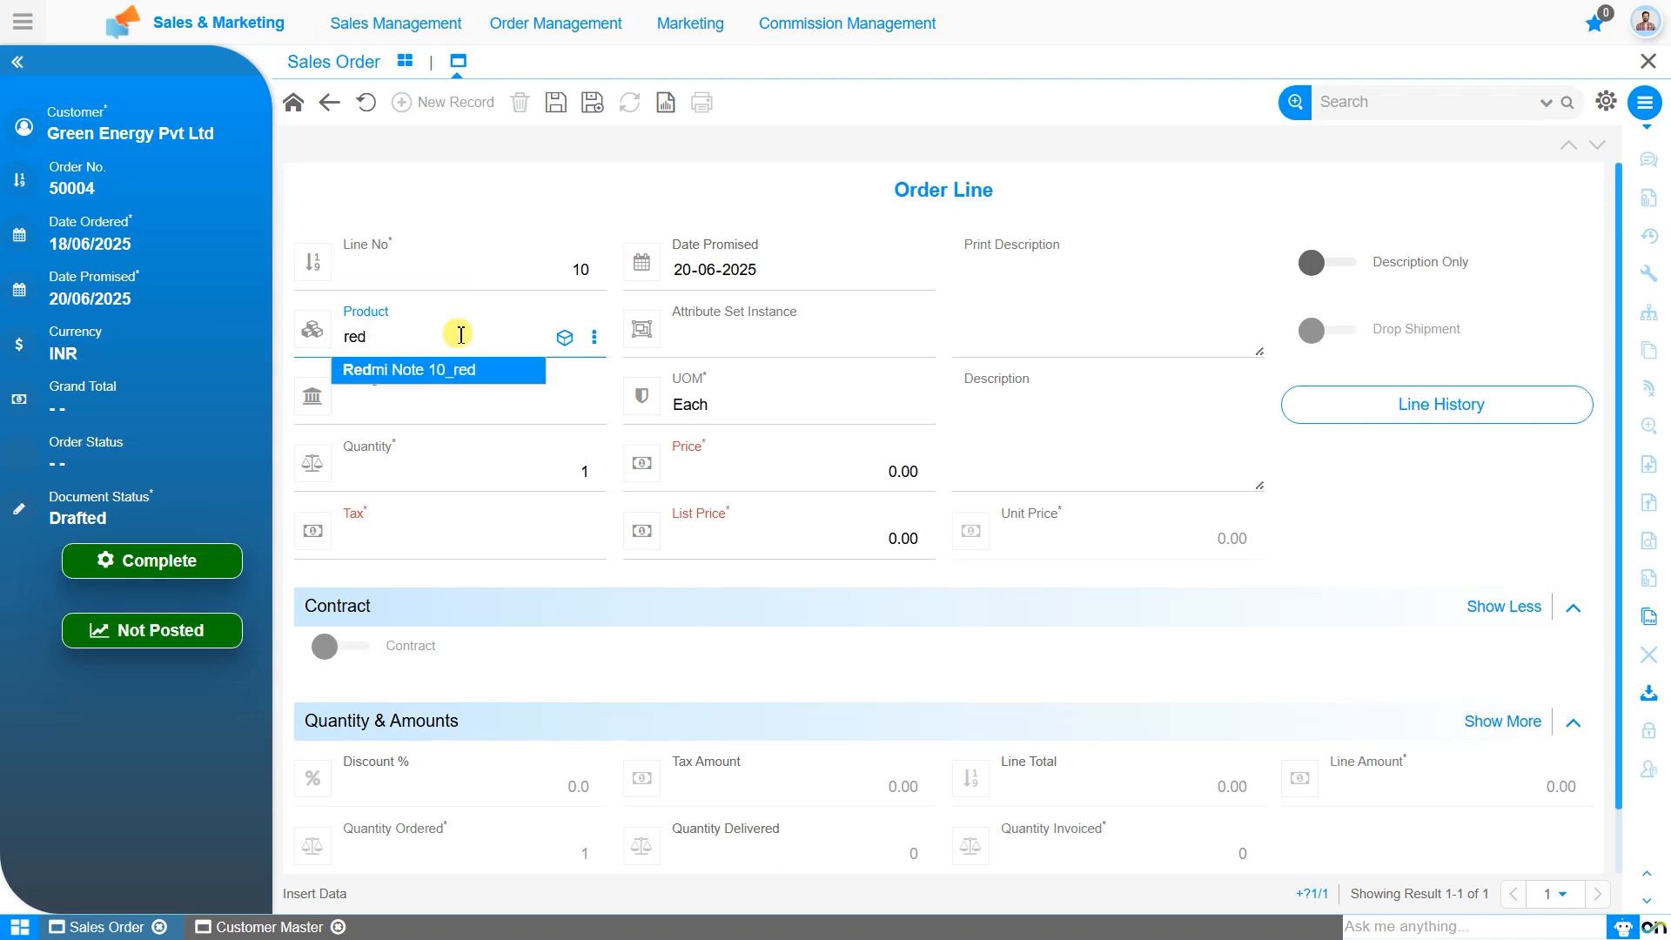
pyautogui.click(421, 370)
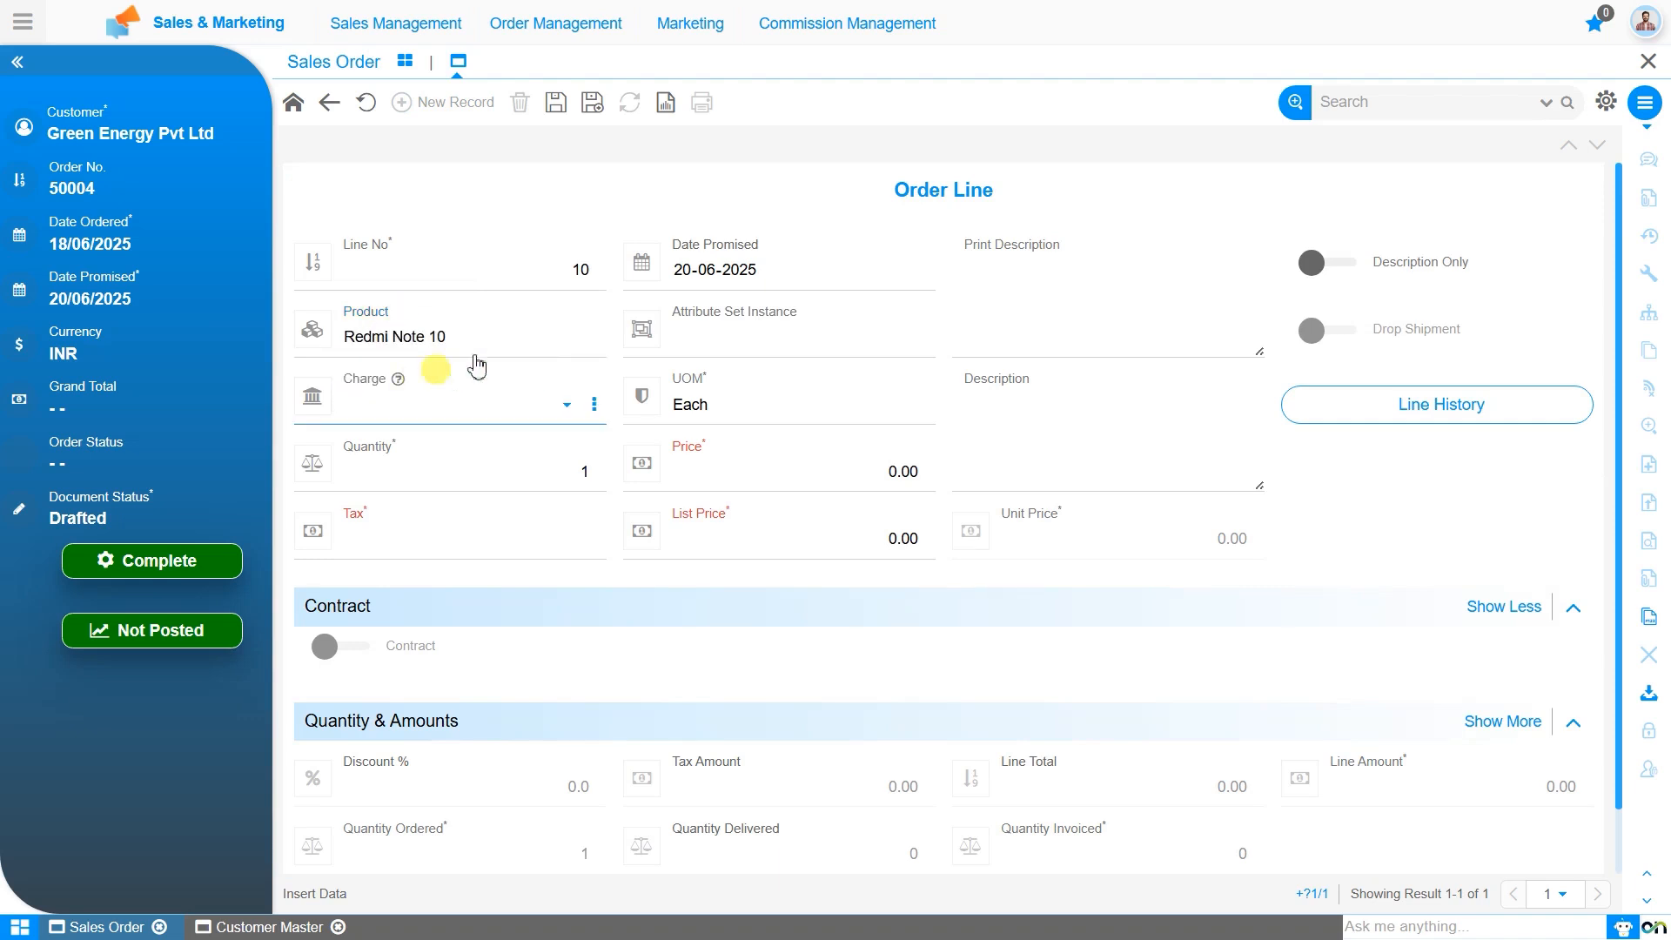
# Step: Assign the existing attribute set instance Red_128 GB to the order line
pyautogui.click(934, 357)
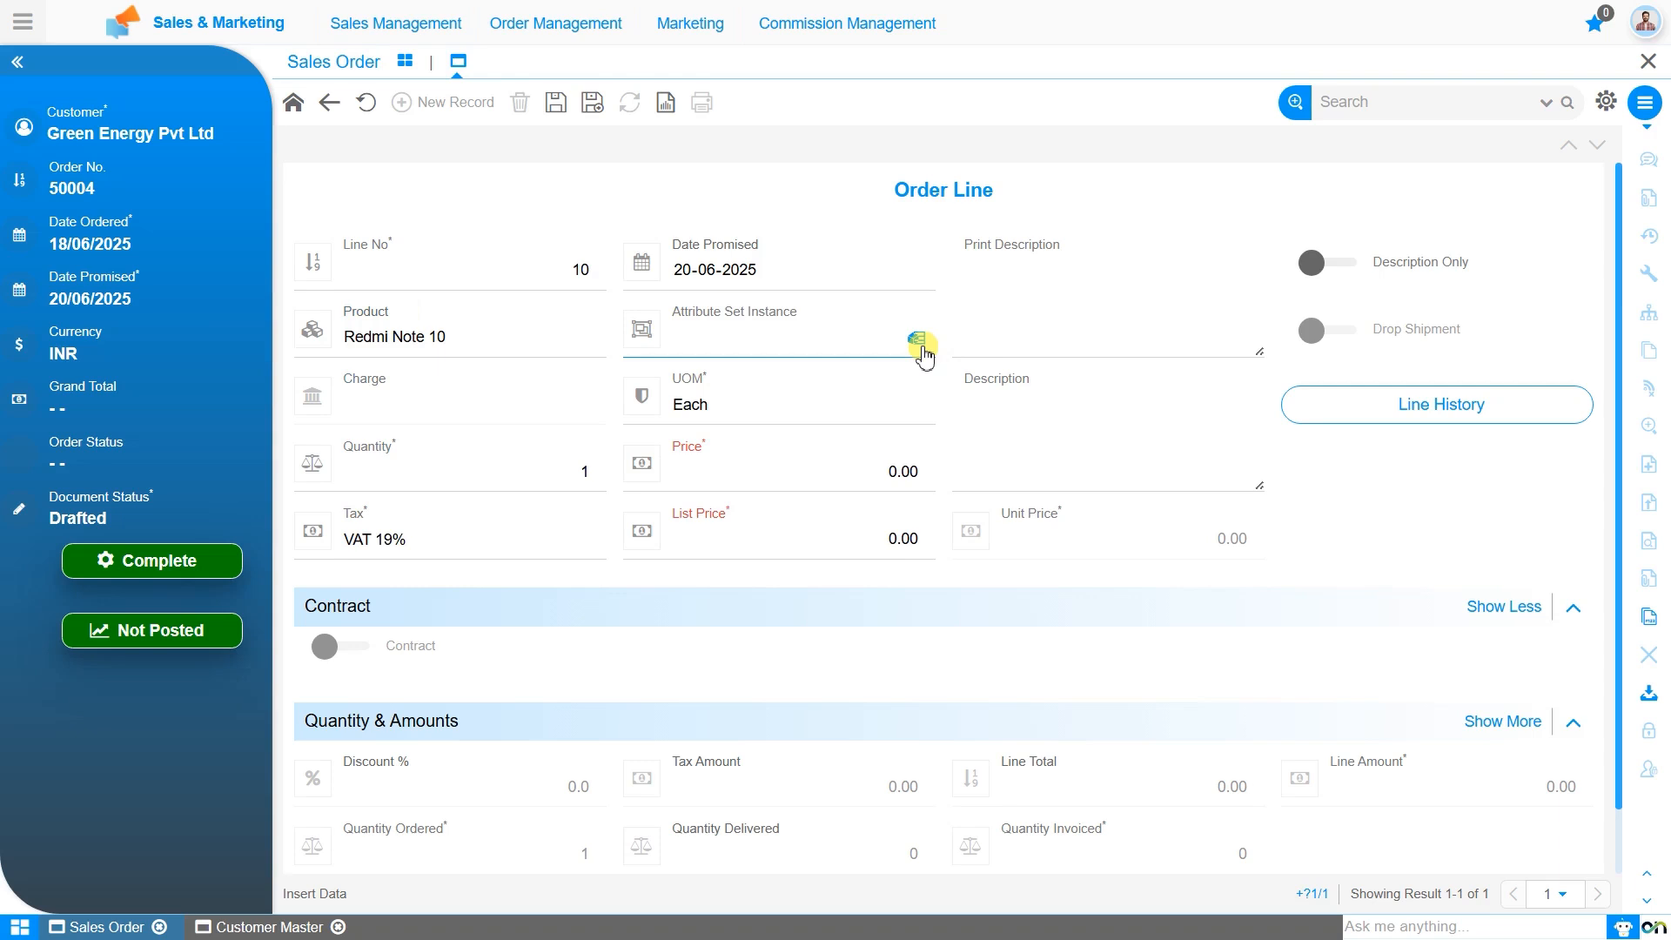
pyautogui.click(920, 344)
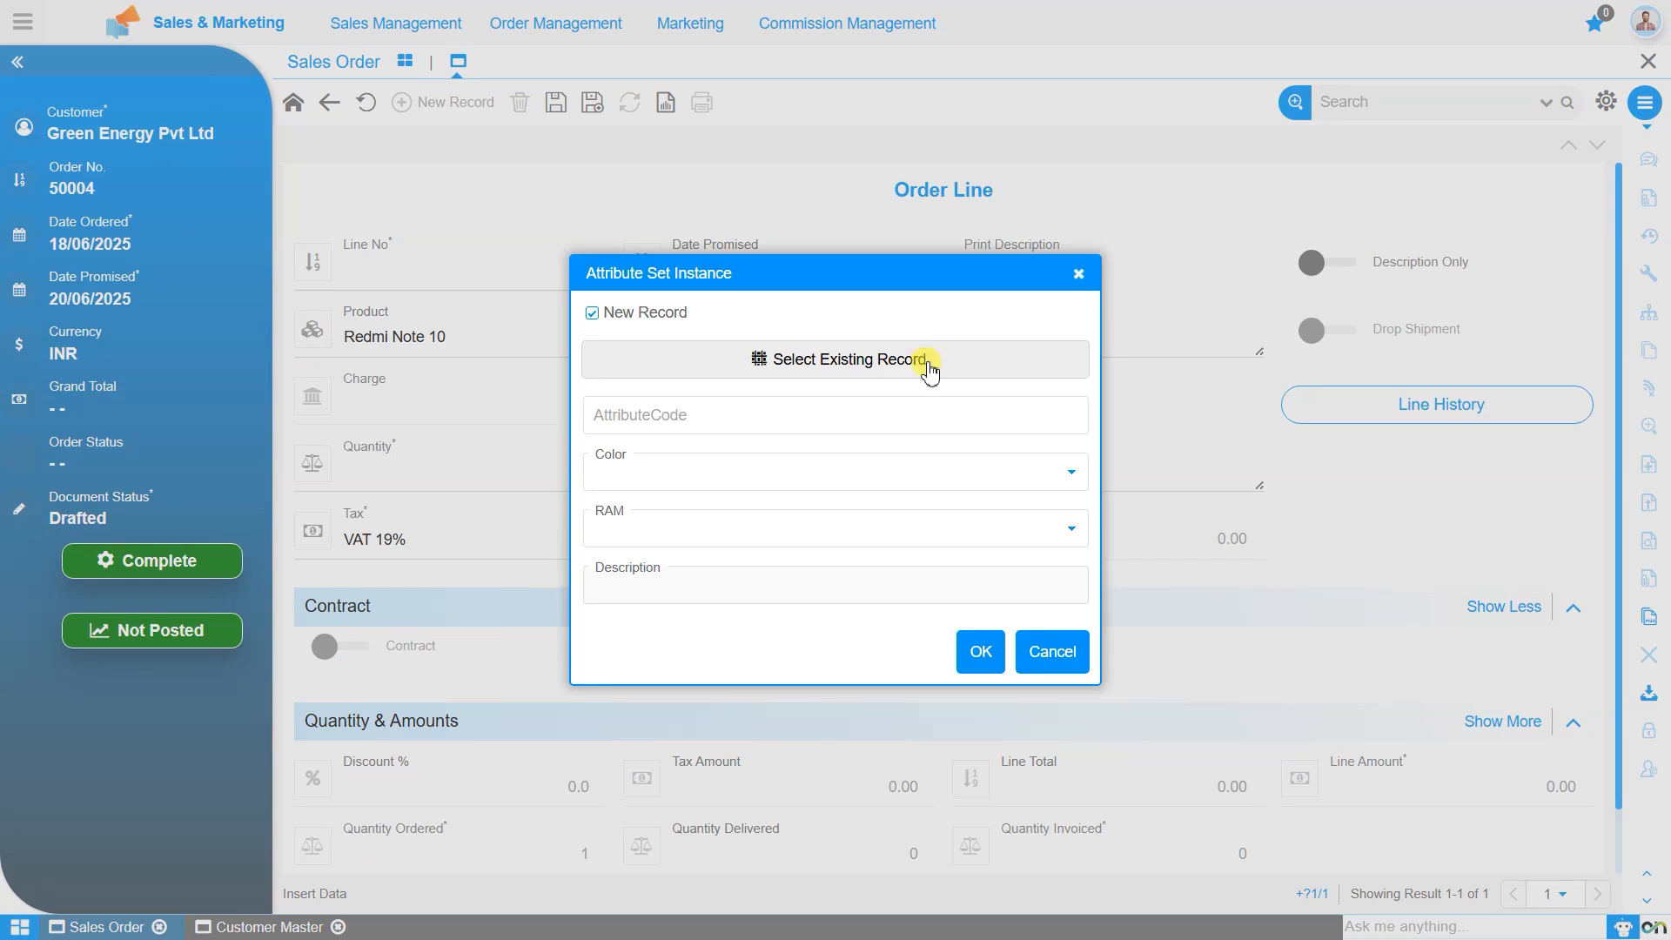
pyautogui.click(927, 364)
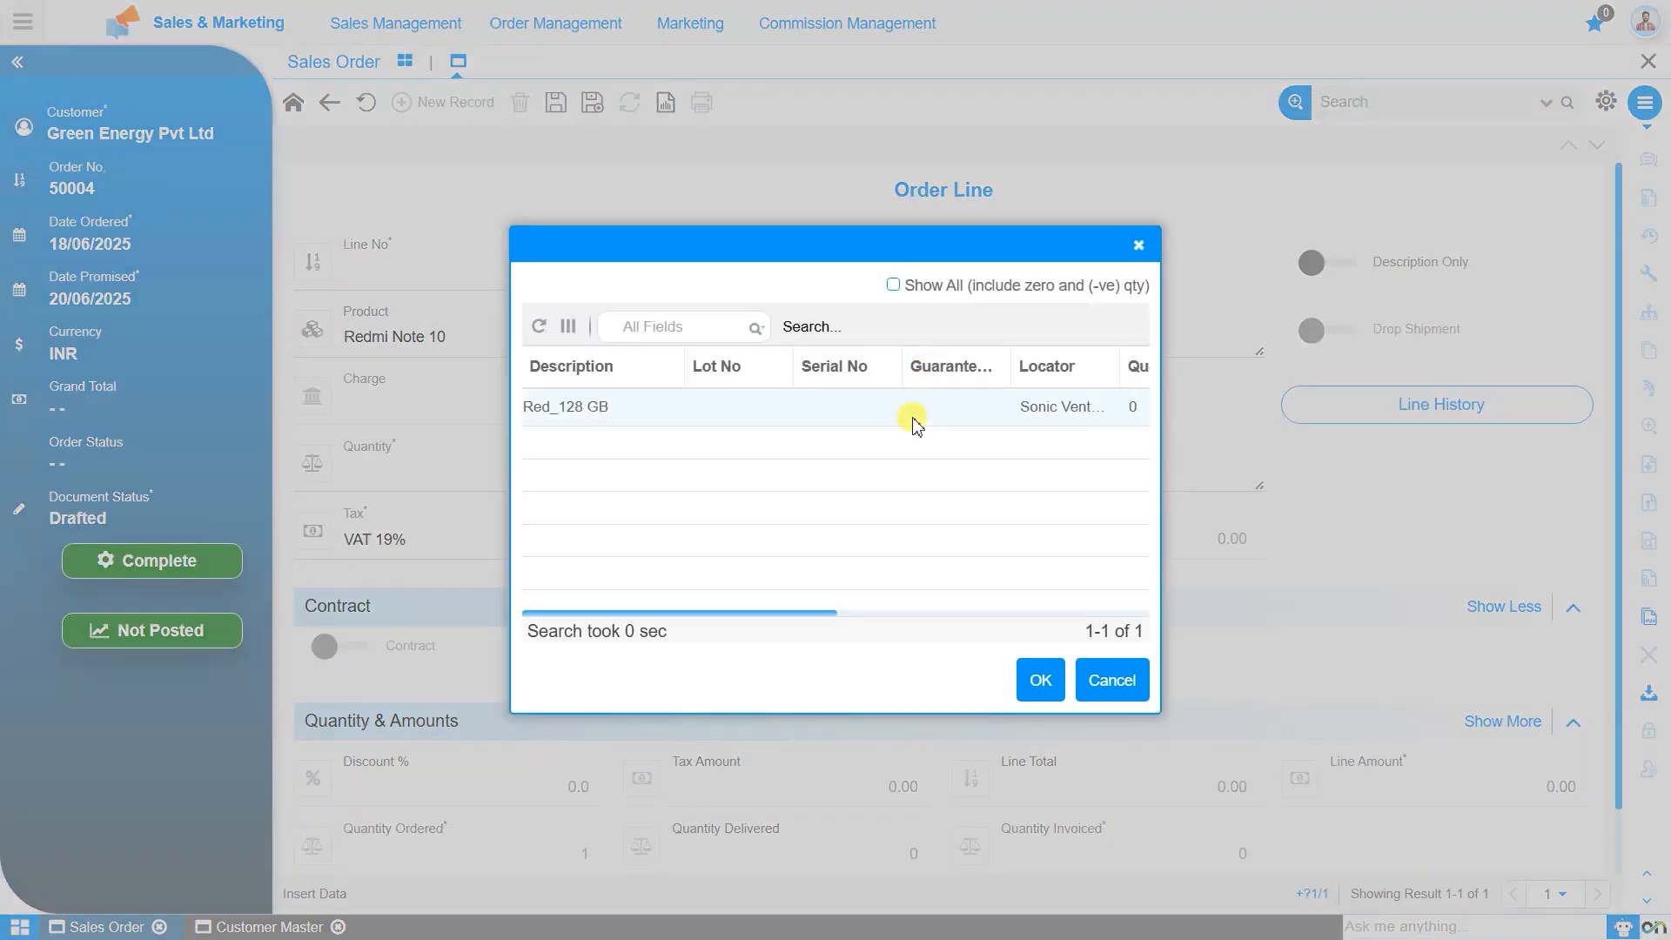
pyautogui.click(913, 418)
pyautogui.click(1035, 678)
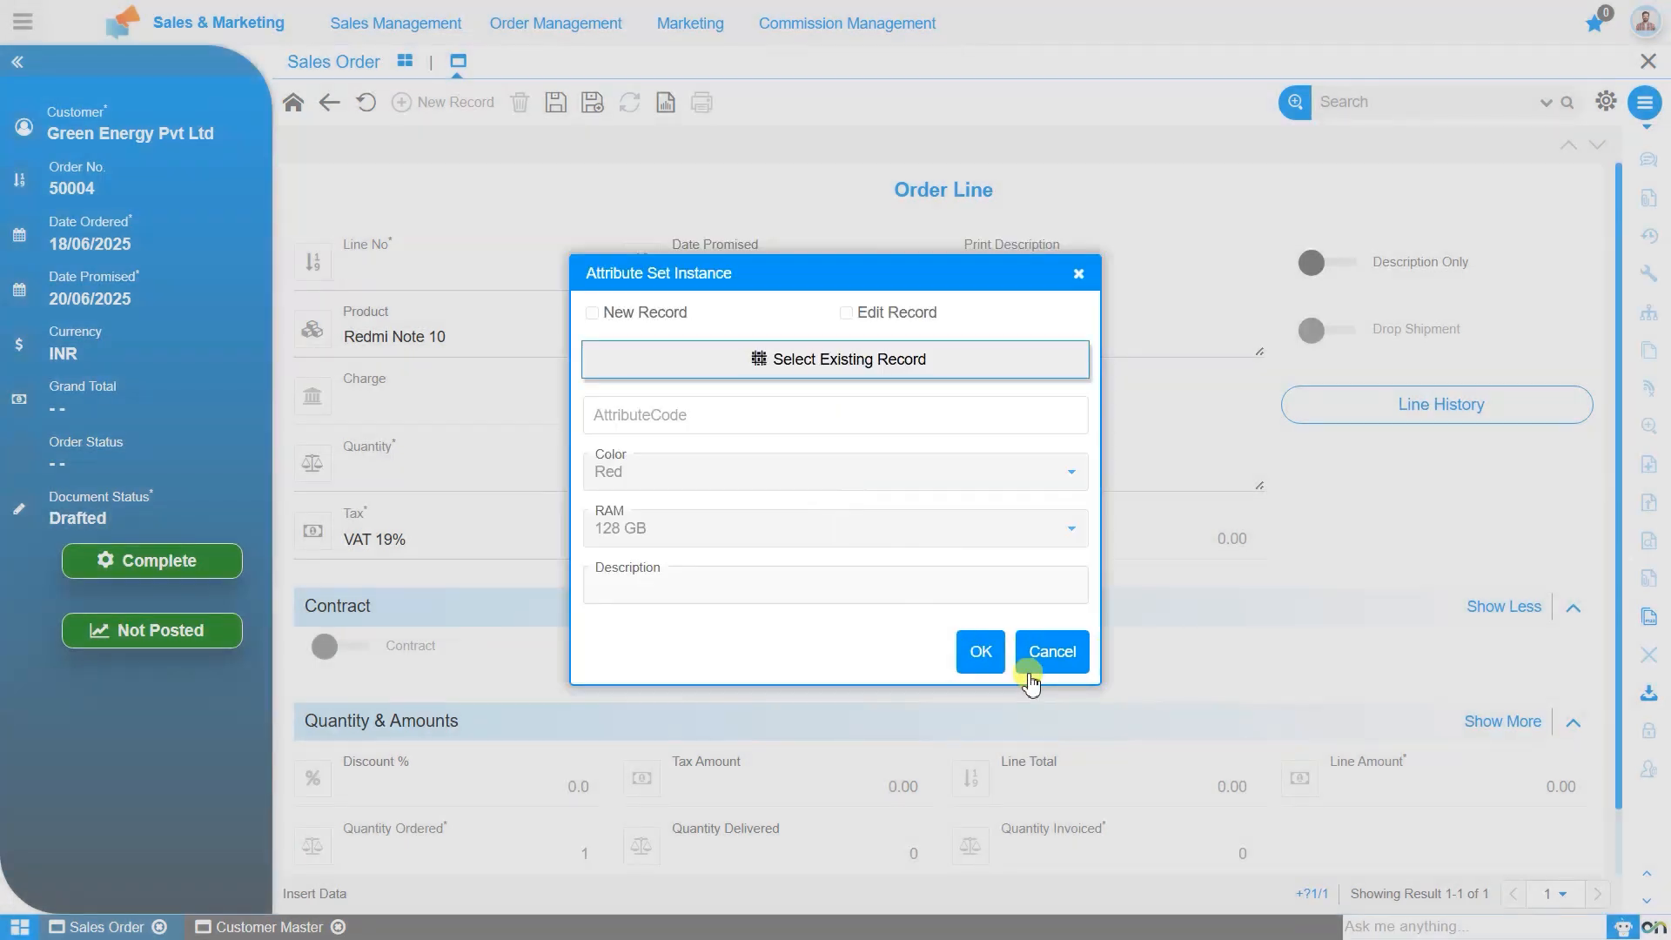
pyautogui.click(978, 654)
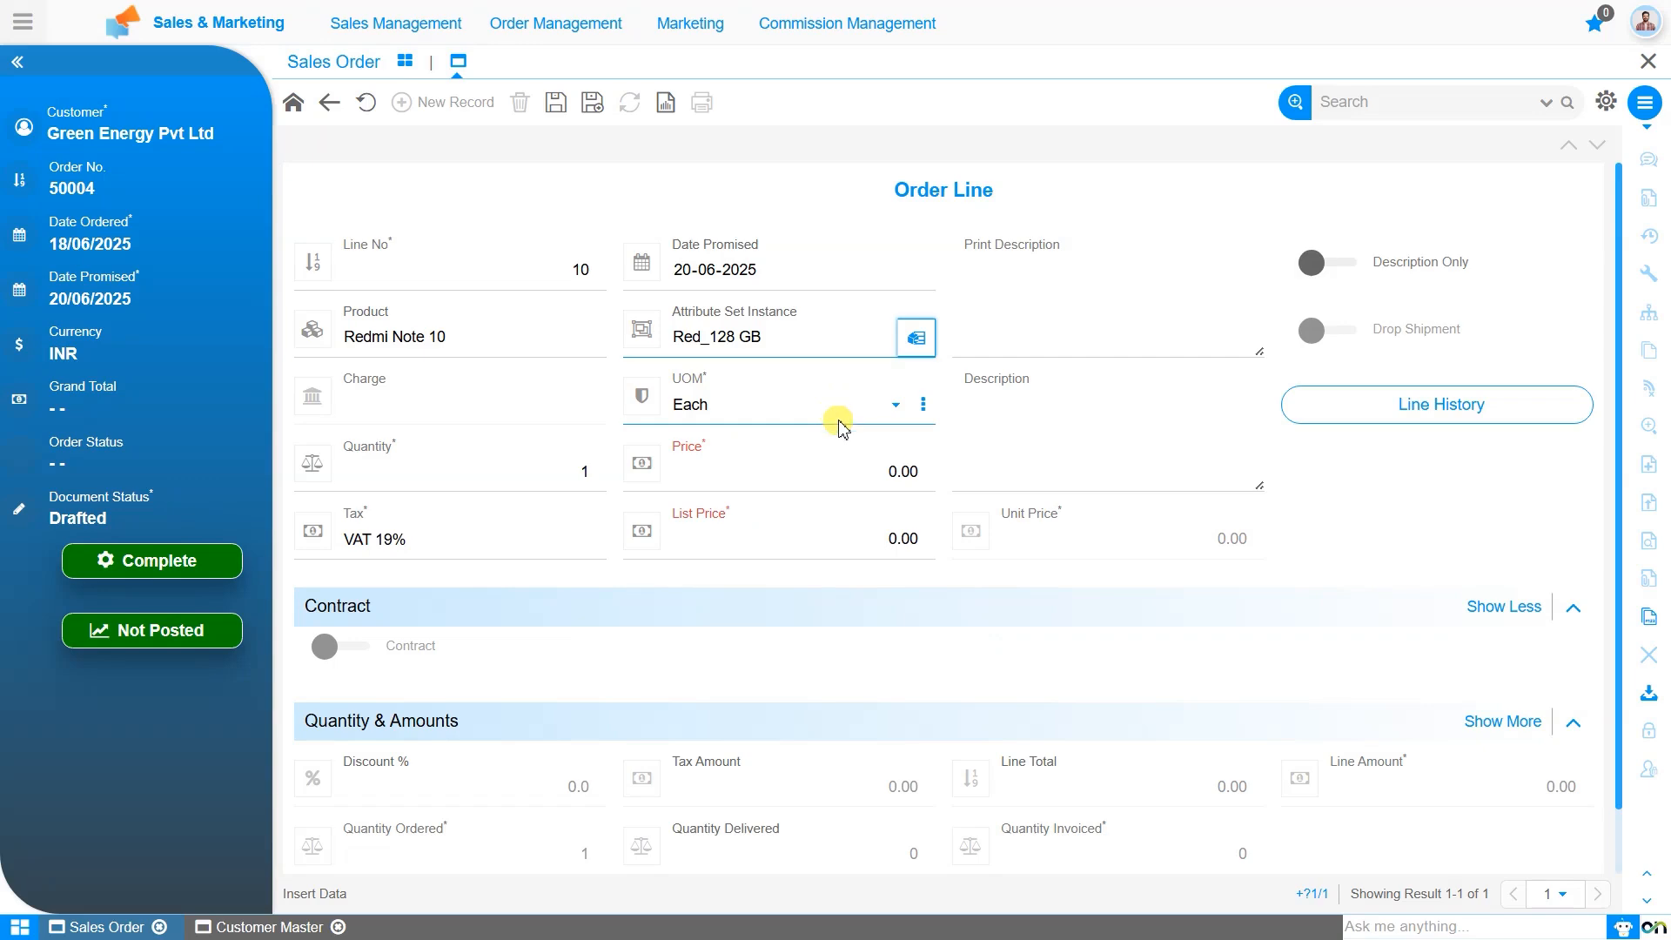
# Step: Set the line's quantity to 100 and both its price and list price to 22490, and save the line
pyautogui.click(601, 472)
pyautogui.write('00')
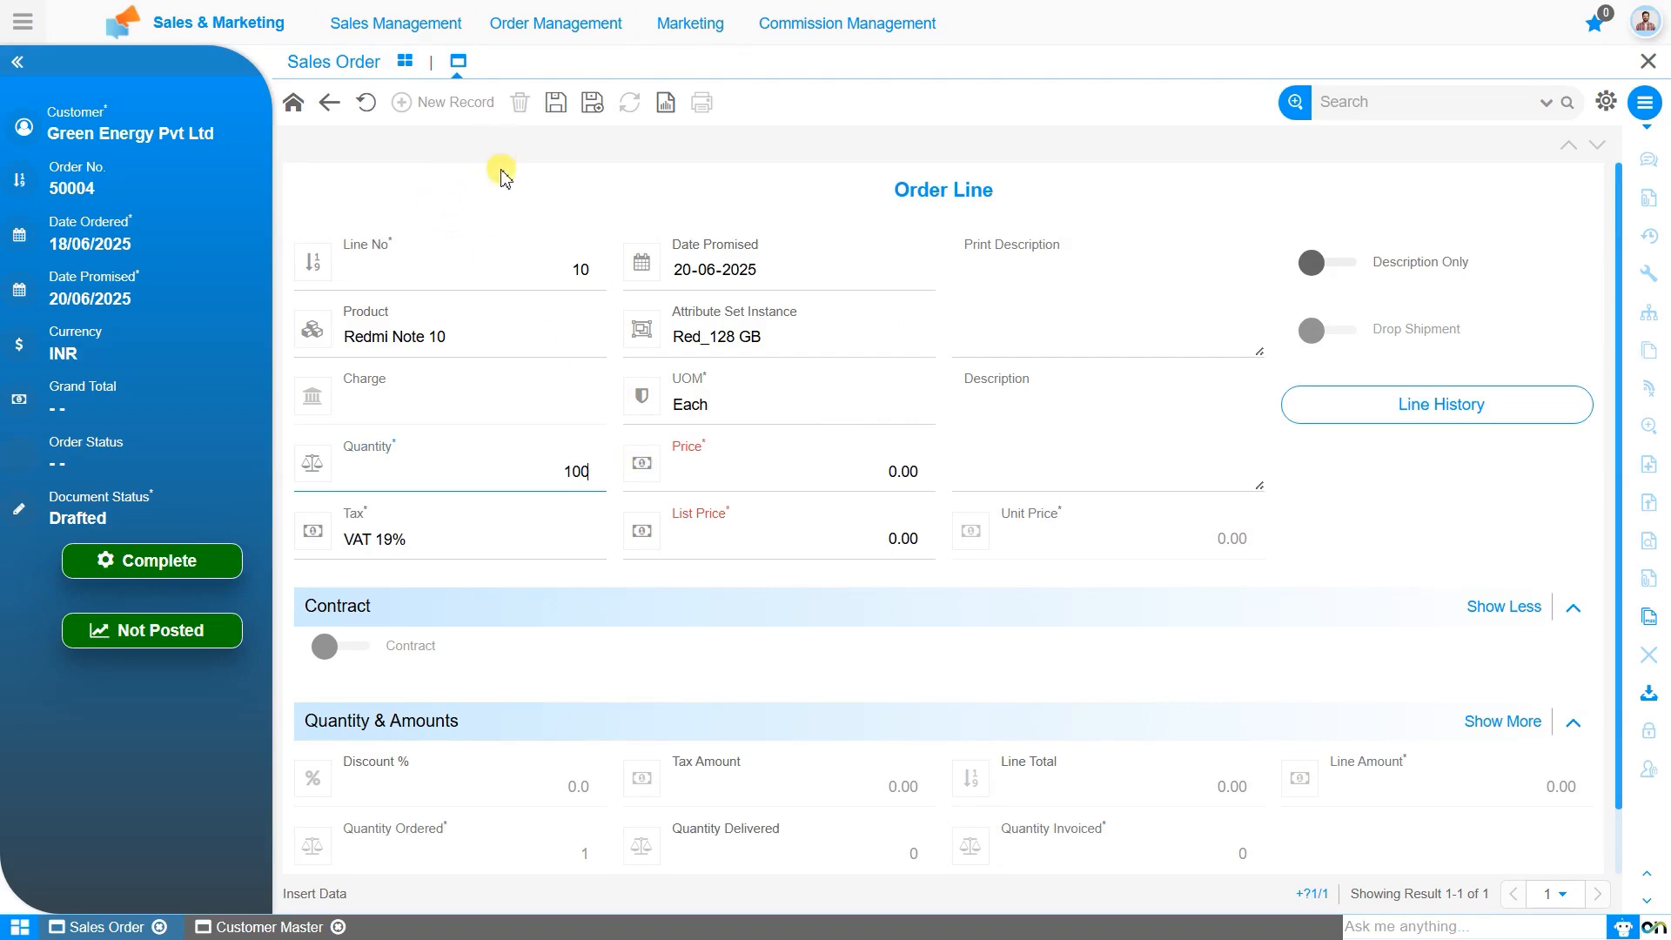
pyautogui.click(765, 469)
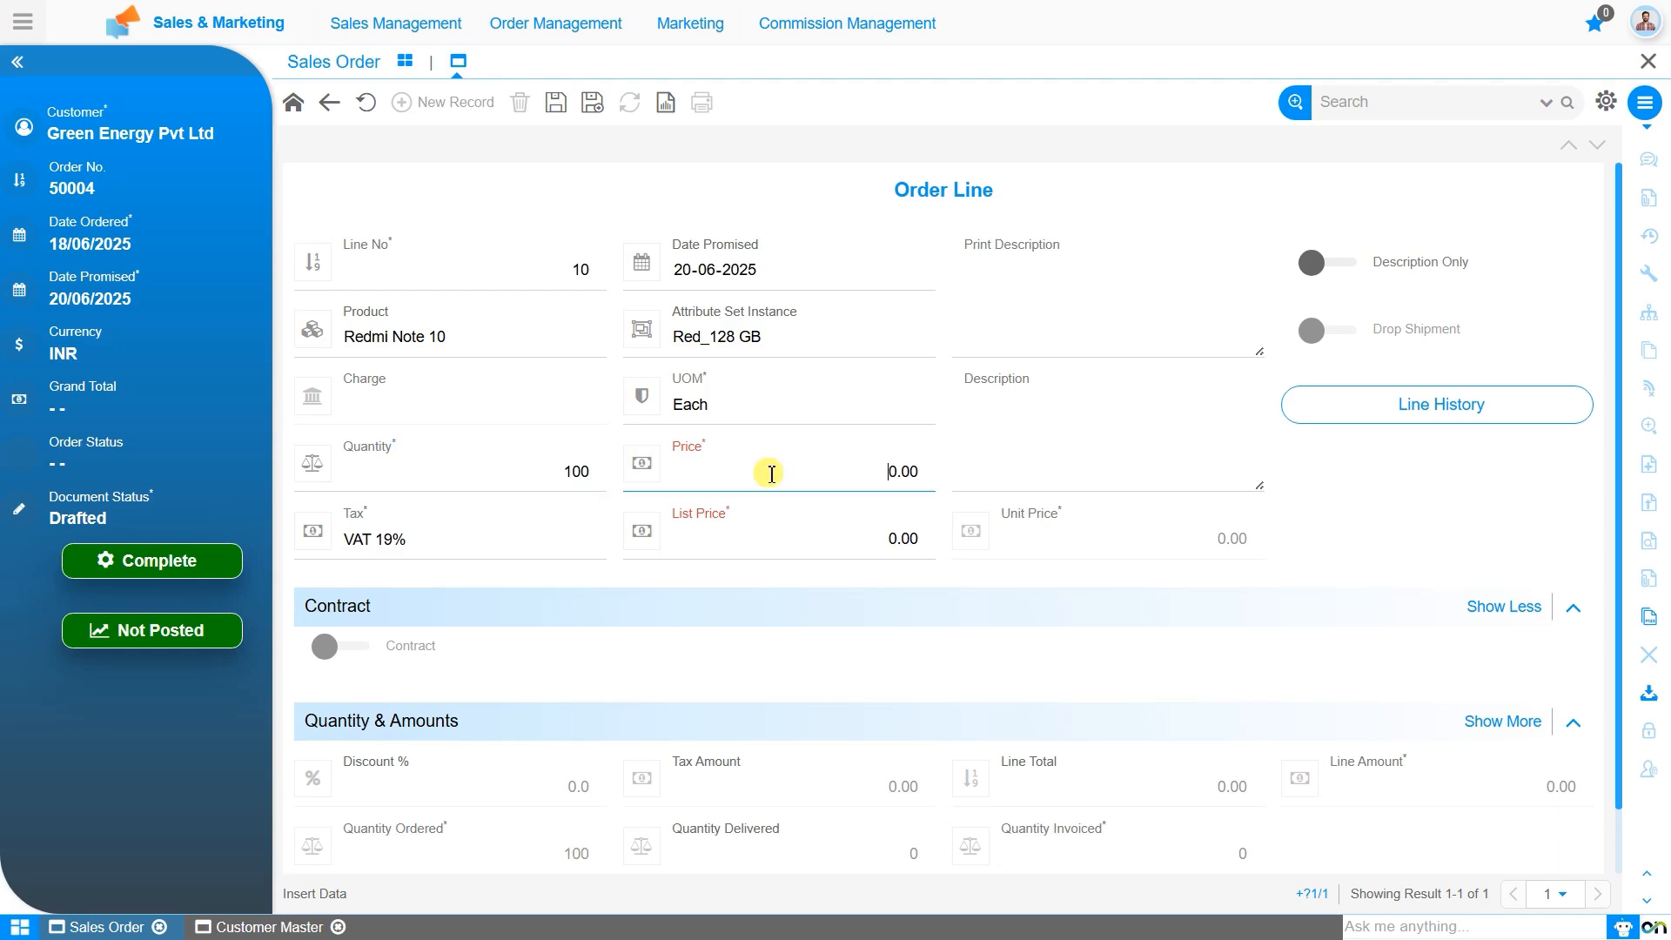
pyautogui.write('2249')
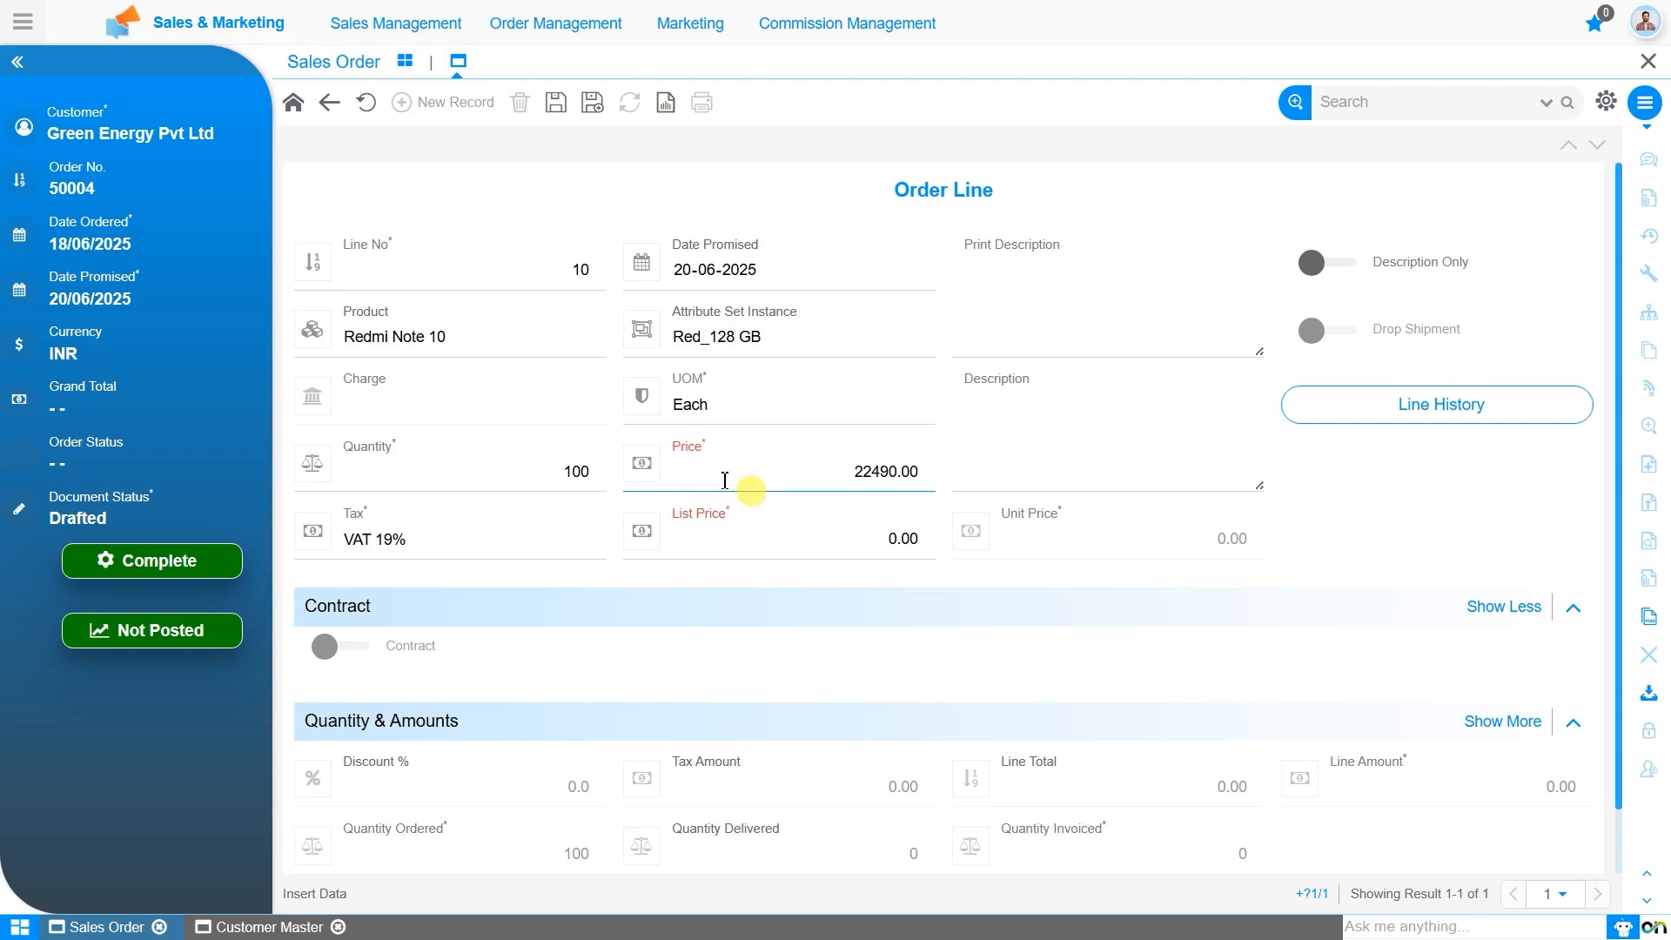
pyautogui.click(734, 529)
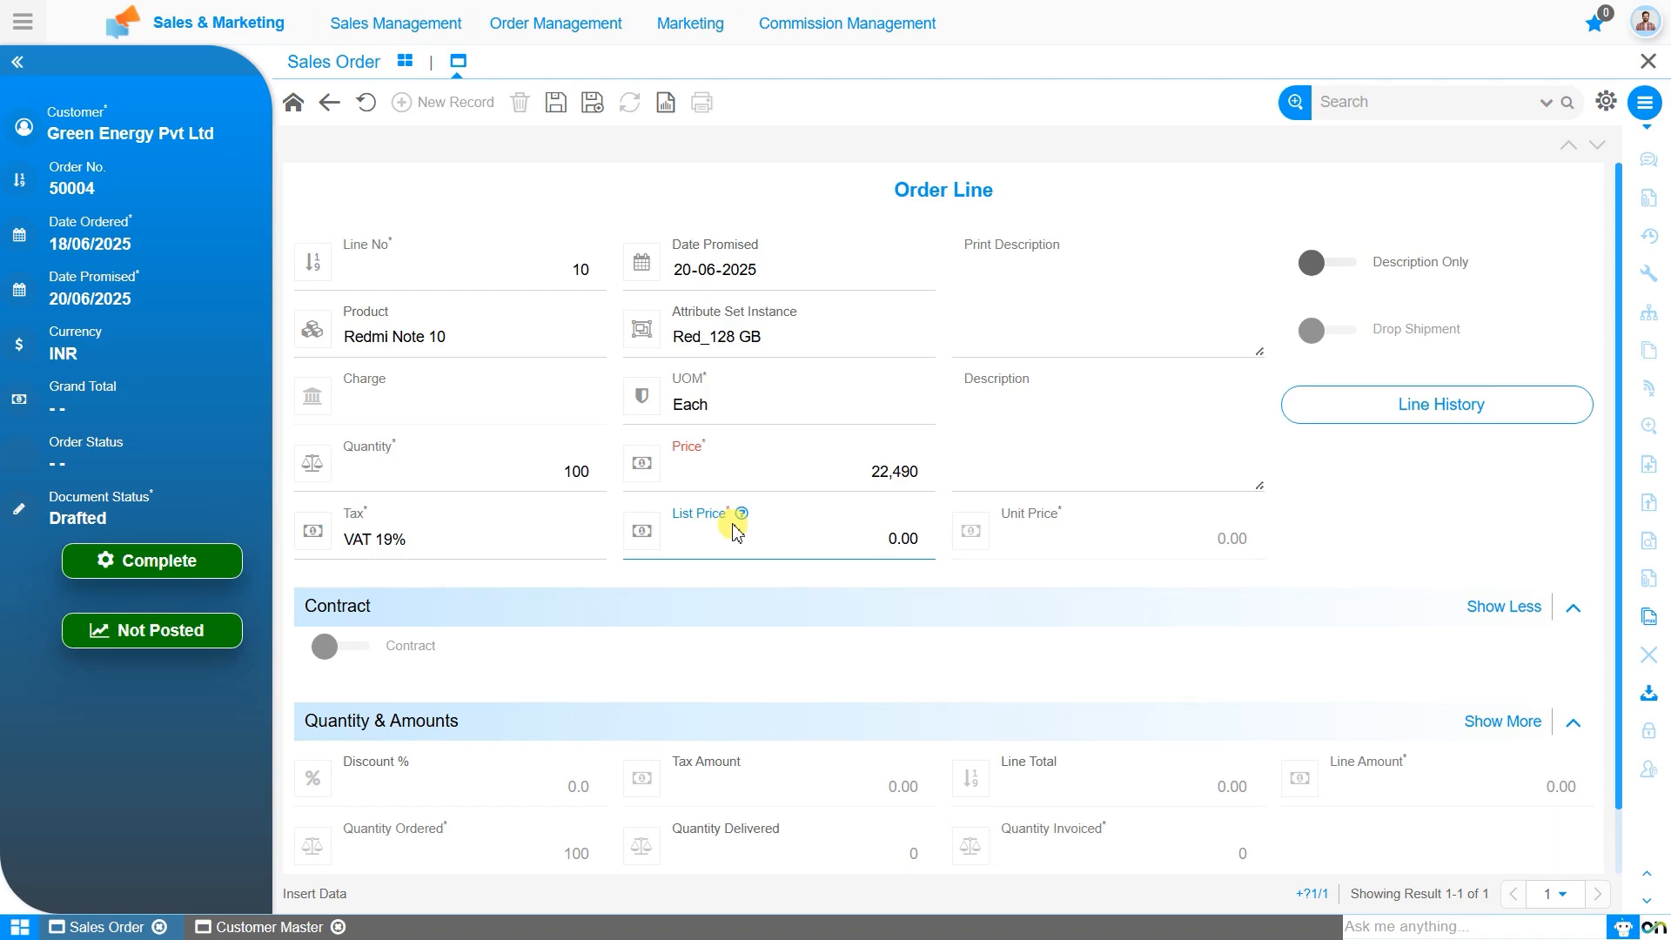
pyautogui.write('2249')
pyautogui.click(555, 102)
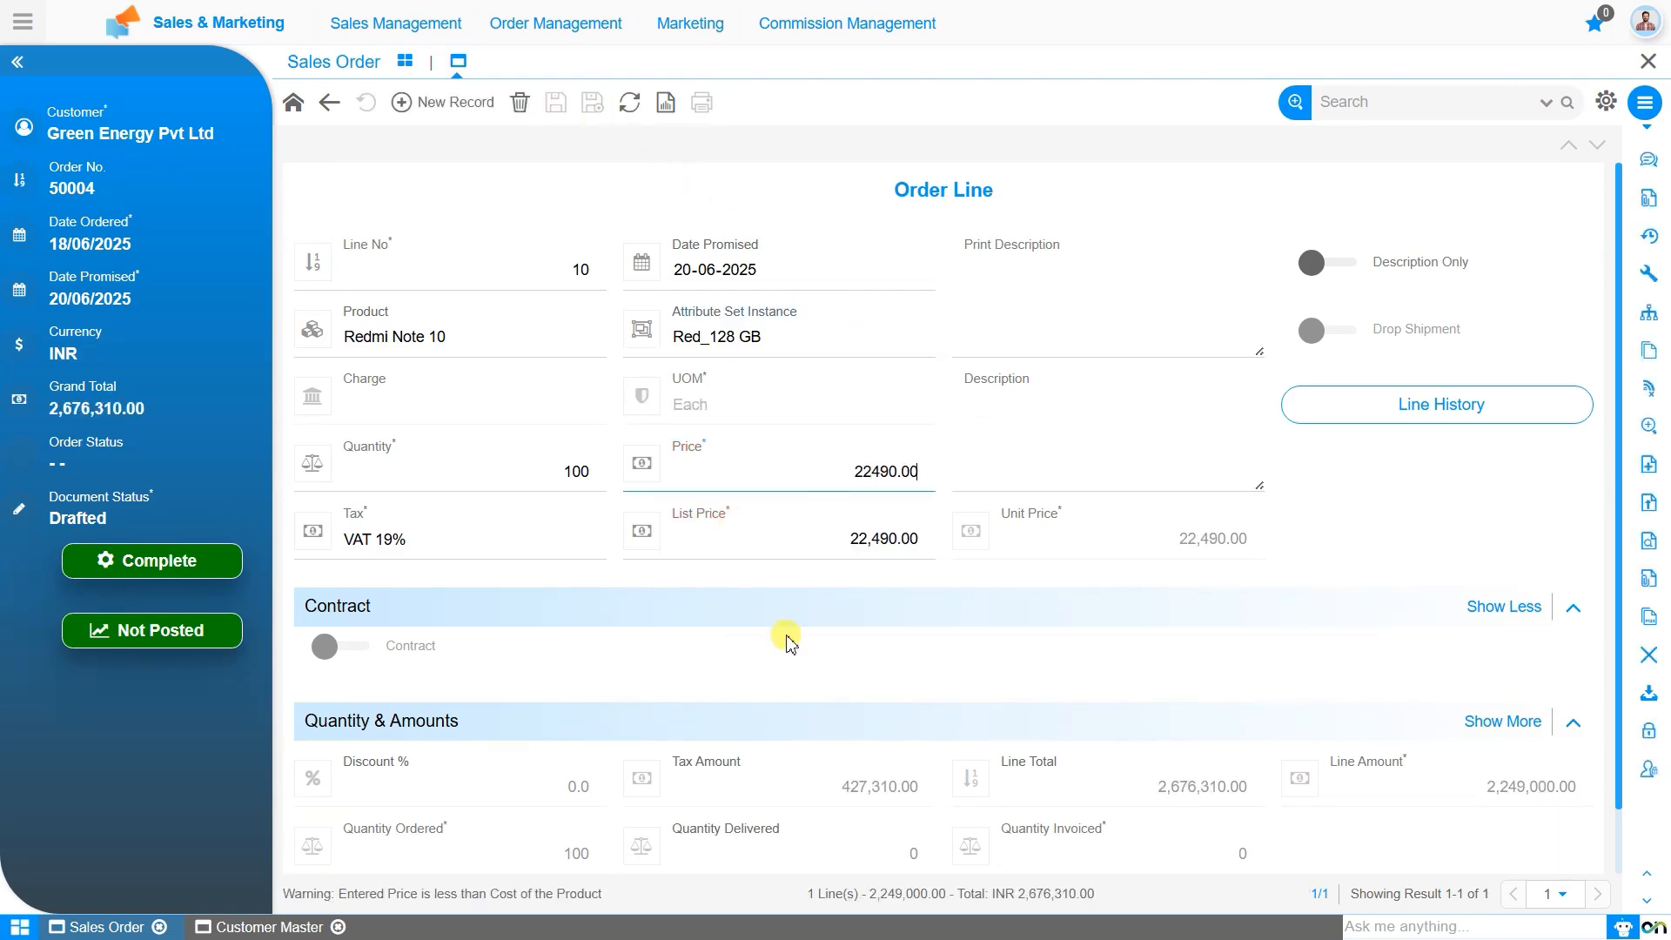
# Step: Review the line's quantities and amounts, return to the order header, and check the order's tax breakdown
pyautogui.scroll(-1, 787, 634)
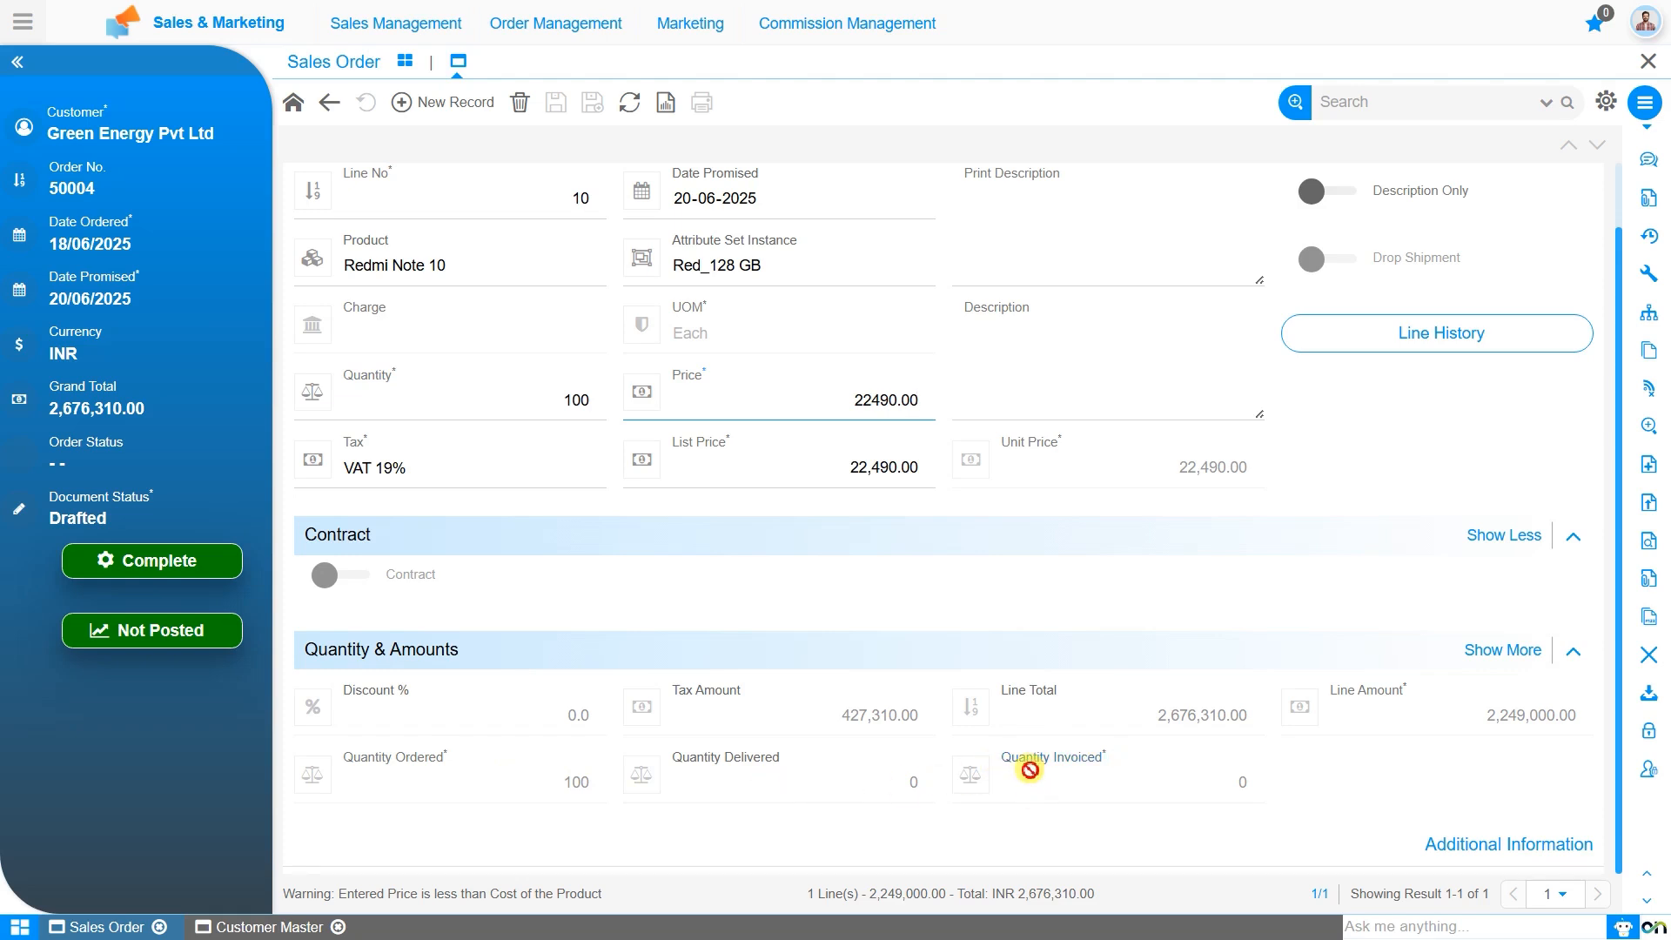
pyautogui.click(292, 103)
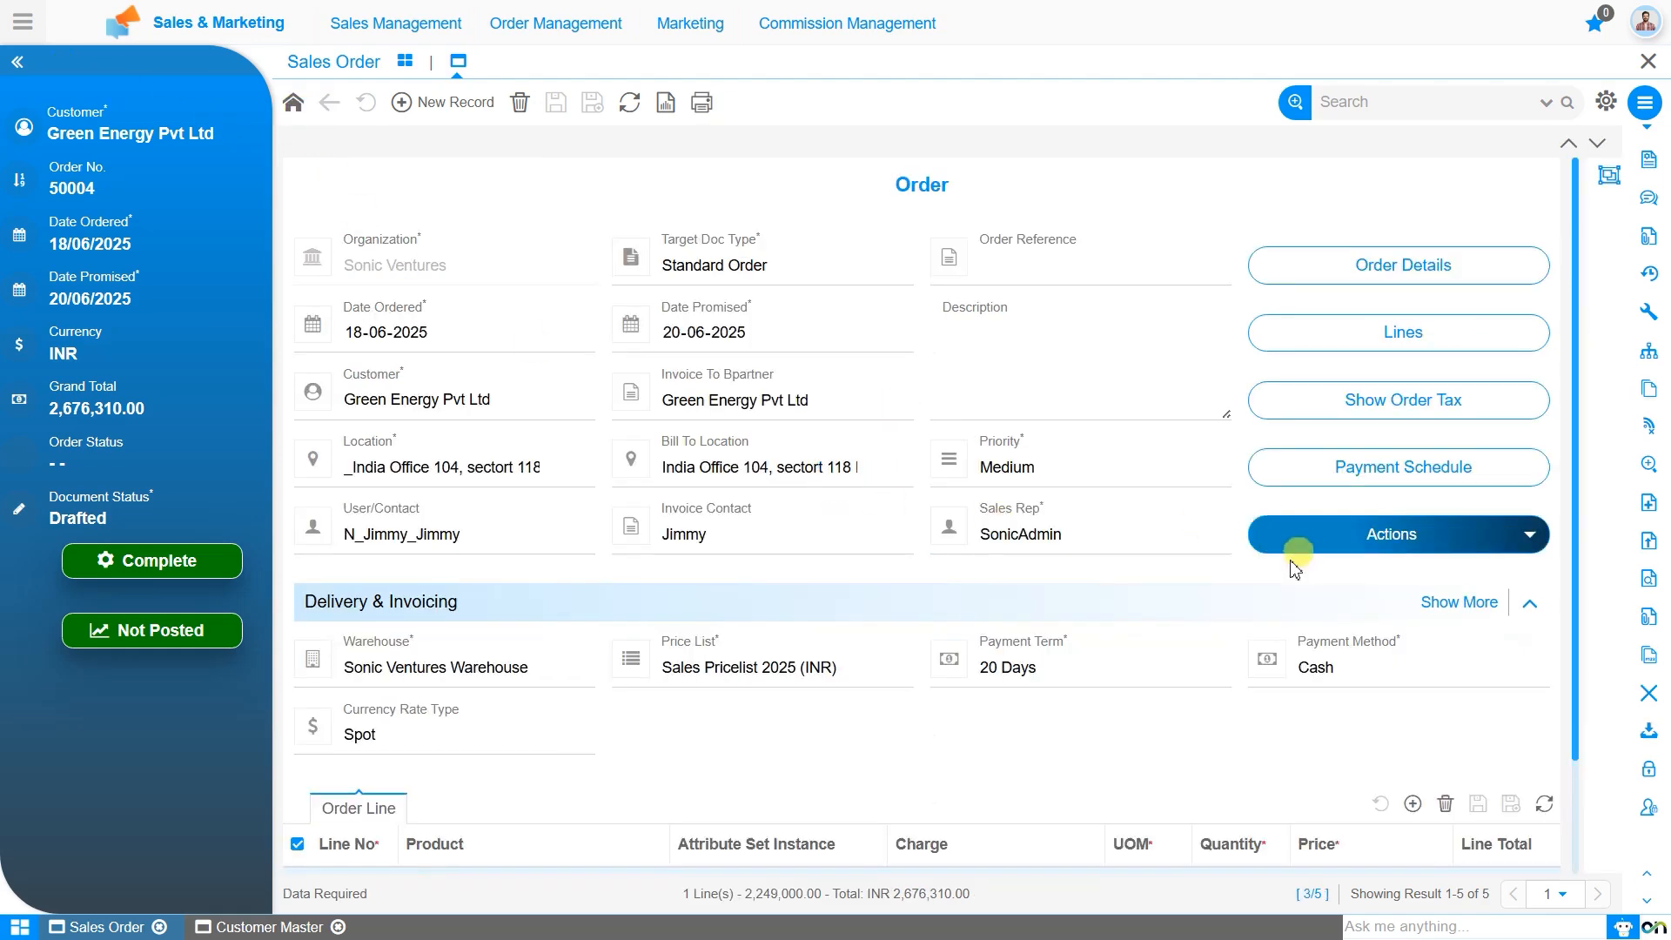
pyautogui.click(1364, 409)
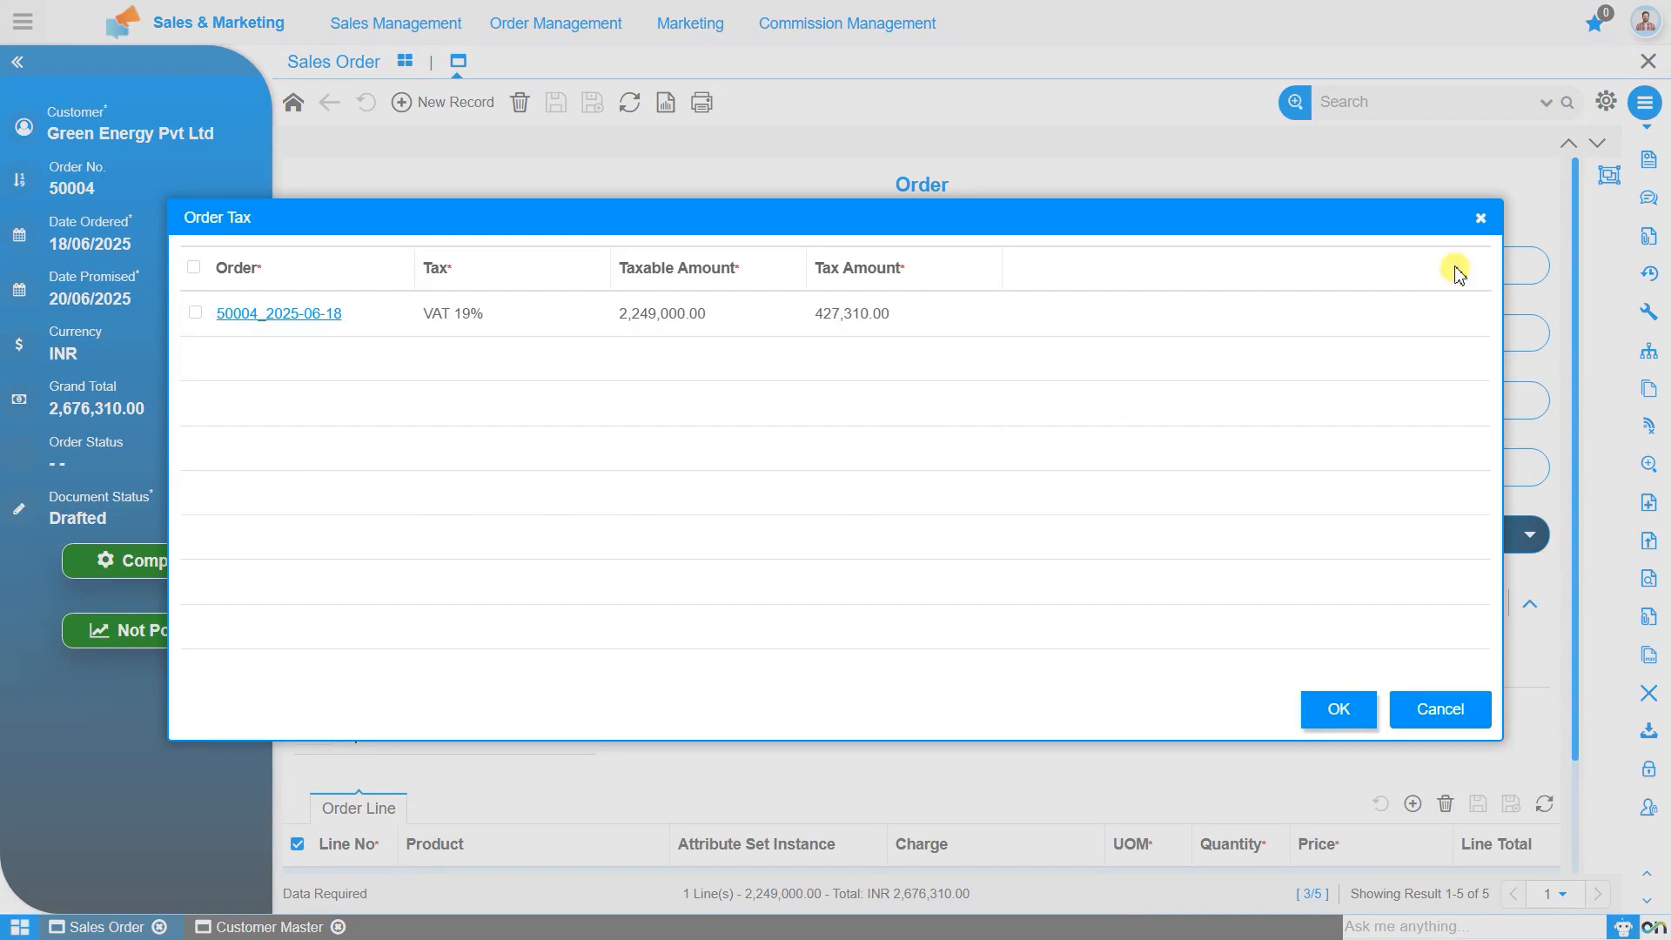
pyautogui.click(1478, 228)
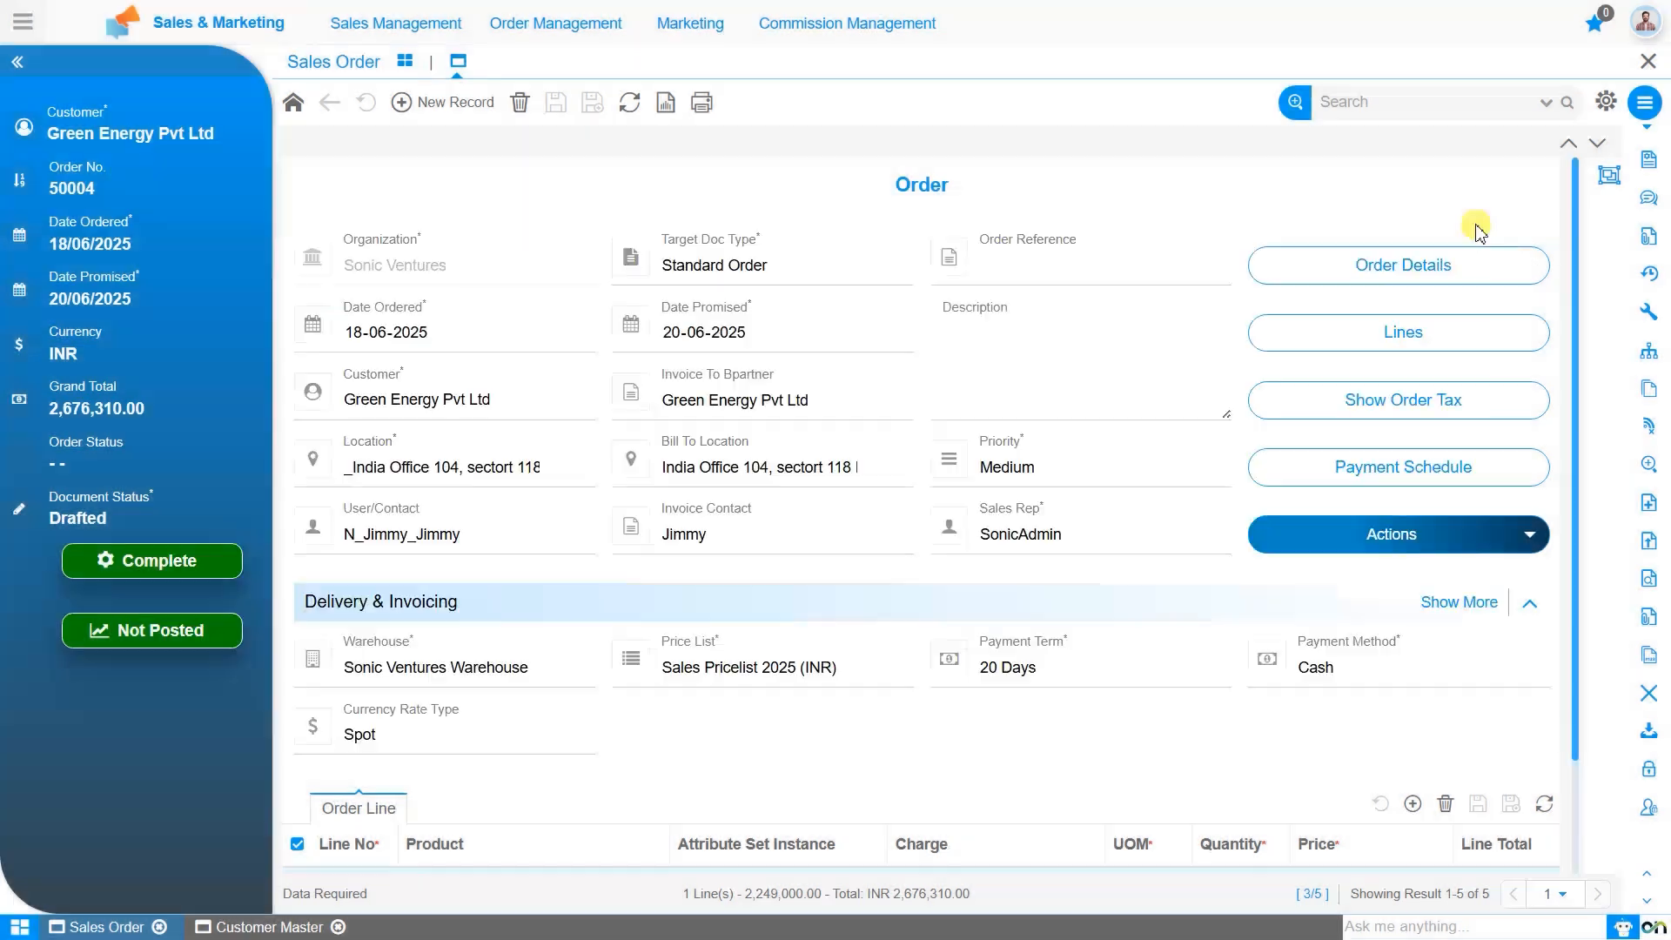
# Step: Complete the sales order and copy its order number
pyautogui.click(174, 562)
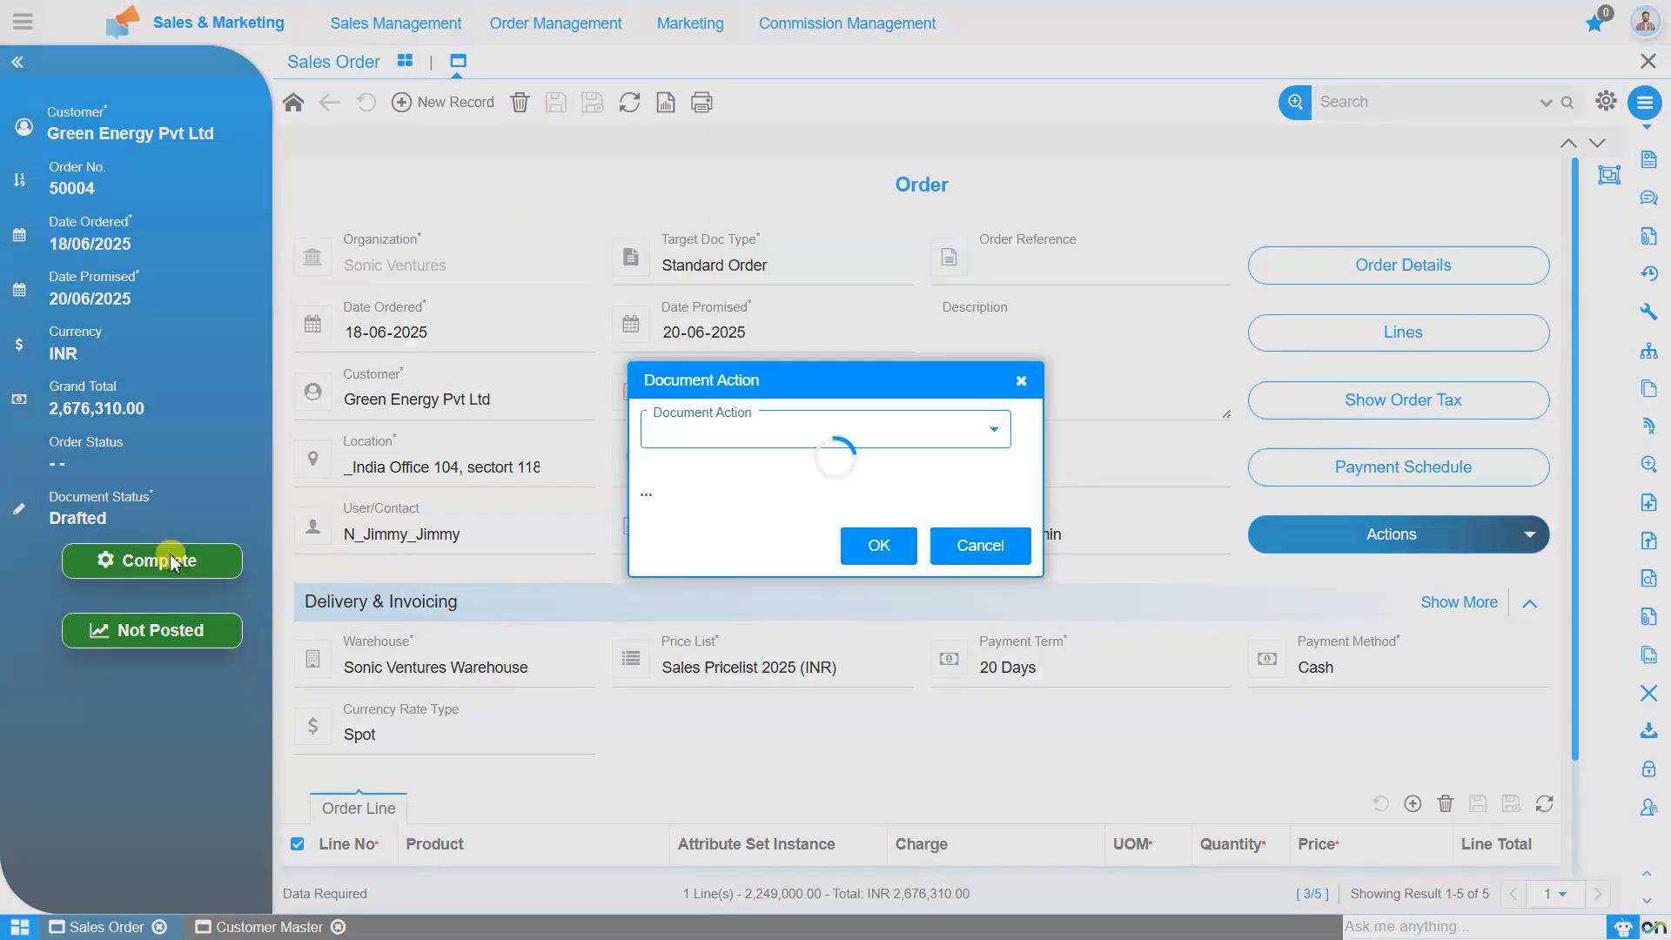
pyautogui.click(885, 529)
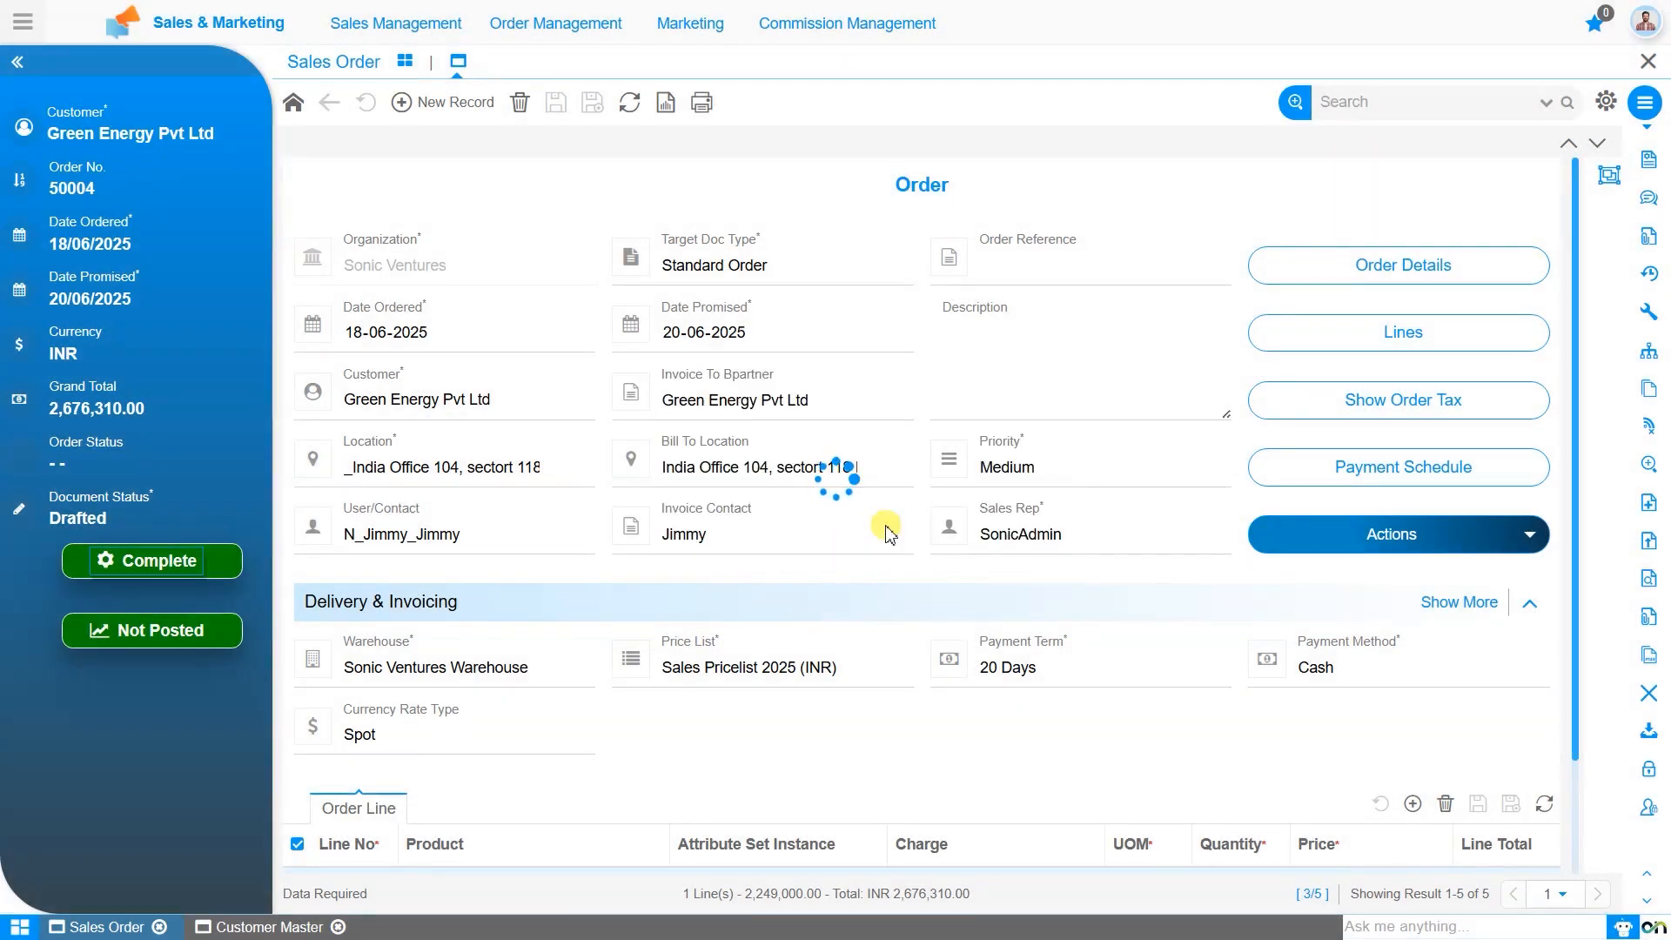
pyautogui.moveTo(50, 188); pyautogui.dragTo(71, 189)
pyautogui.rightClick(72, 189)
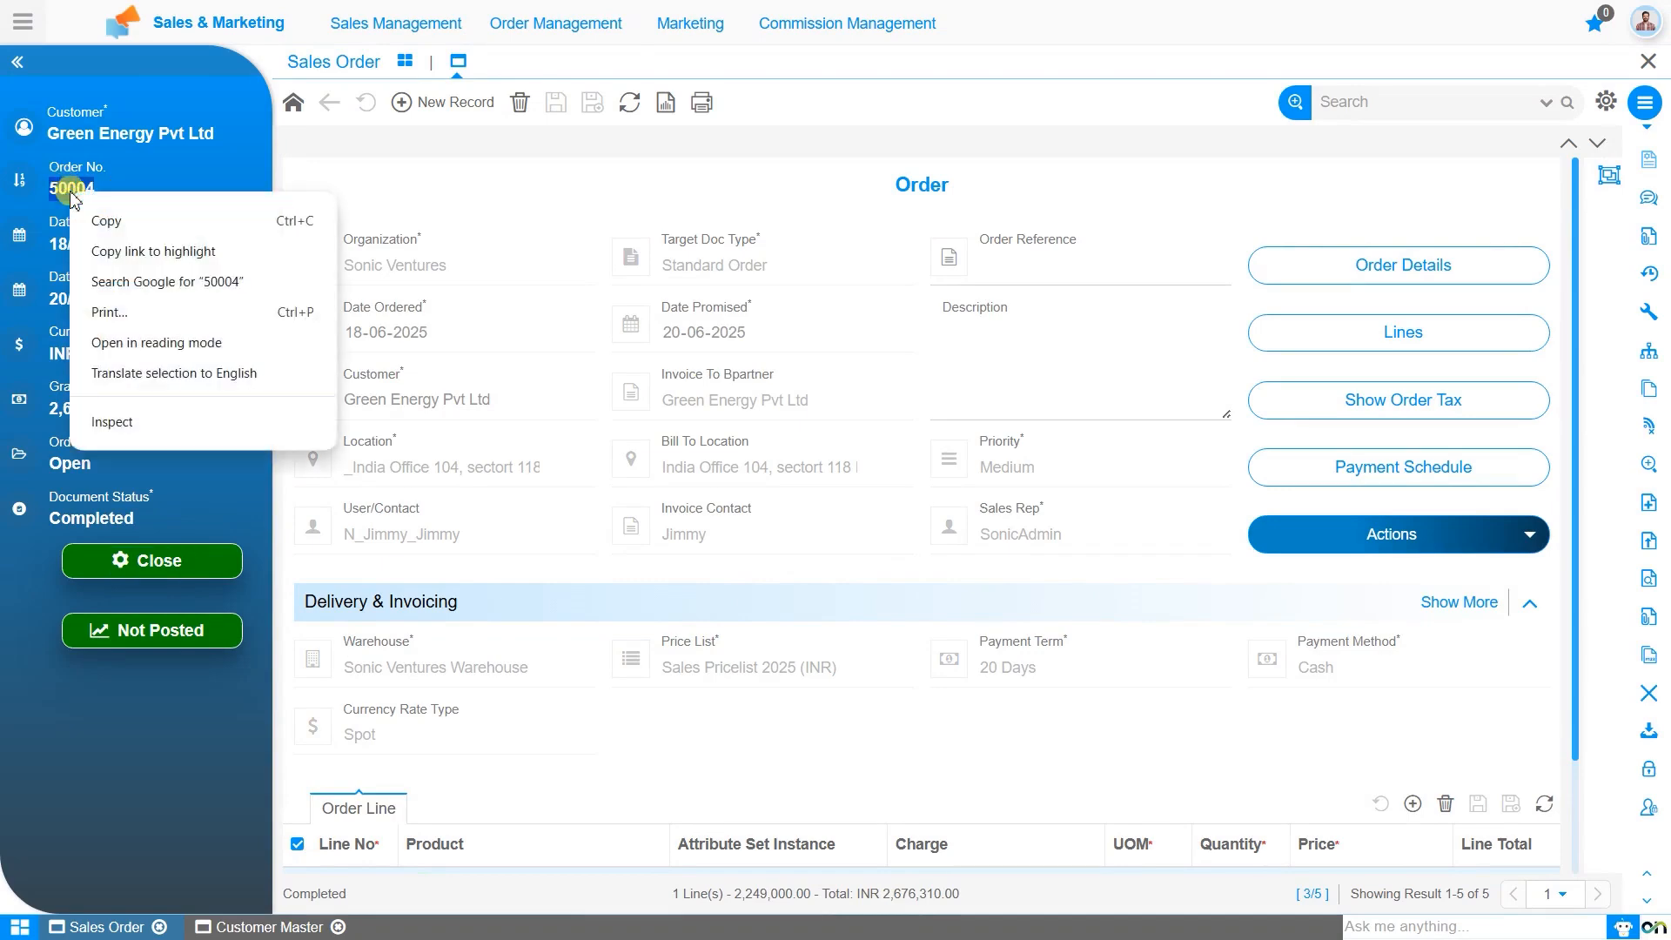
pyautogui.click(108, 225)
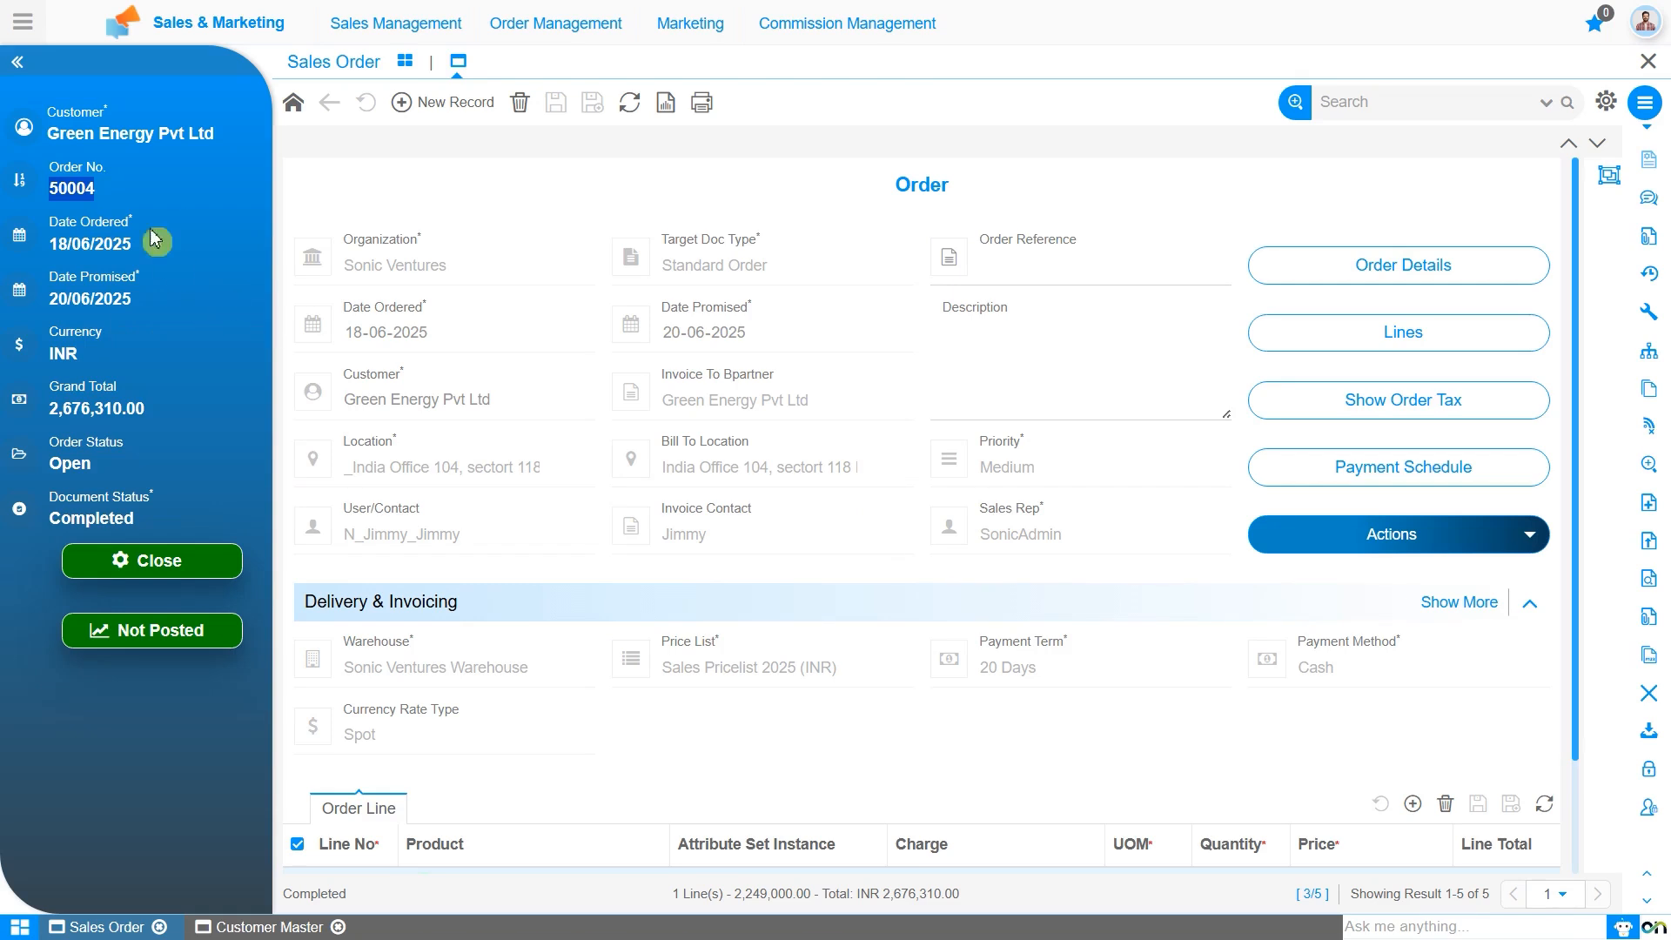
pyautogui.click(177, 188)
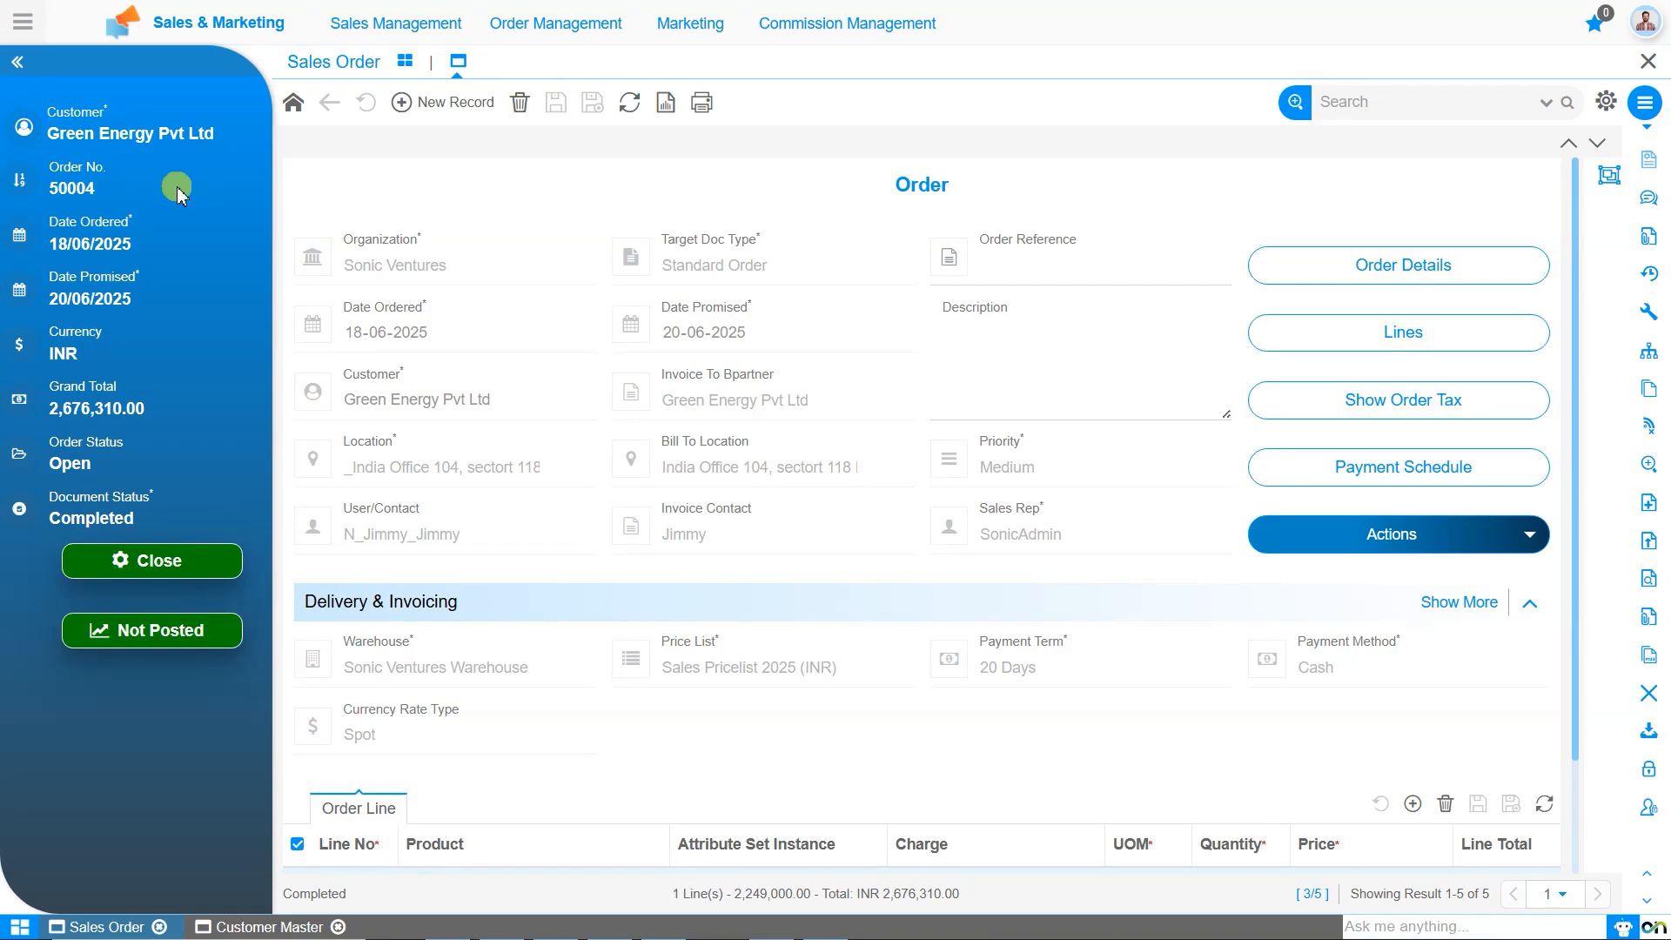
# Step: Open the Inventory Count Form from the storage operations of Material Management
pyautogui.click(23, 23)
pyautogui.write('inventory count')
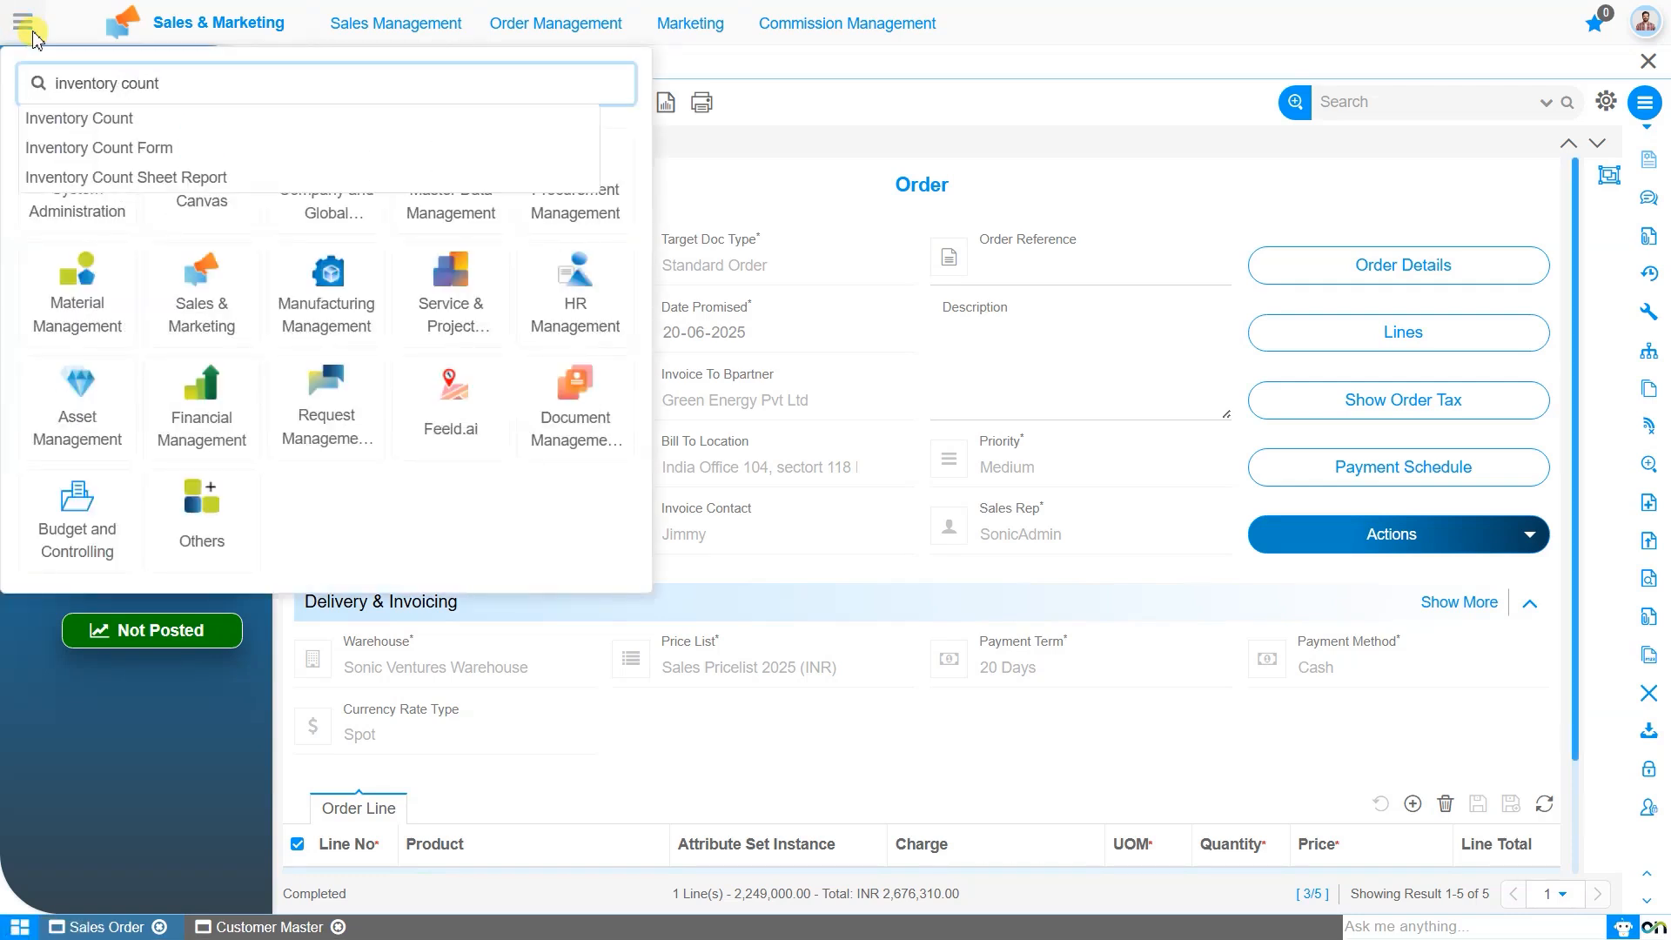
pyautogui.click(316, 150)
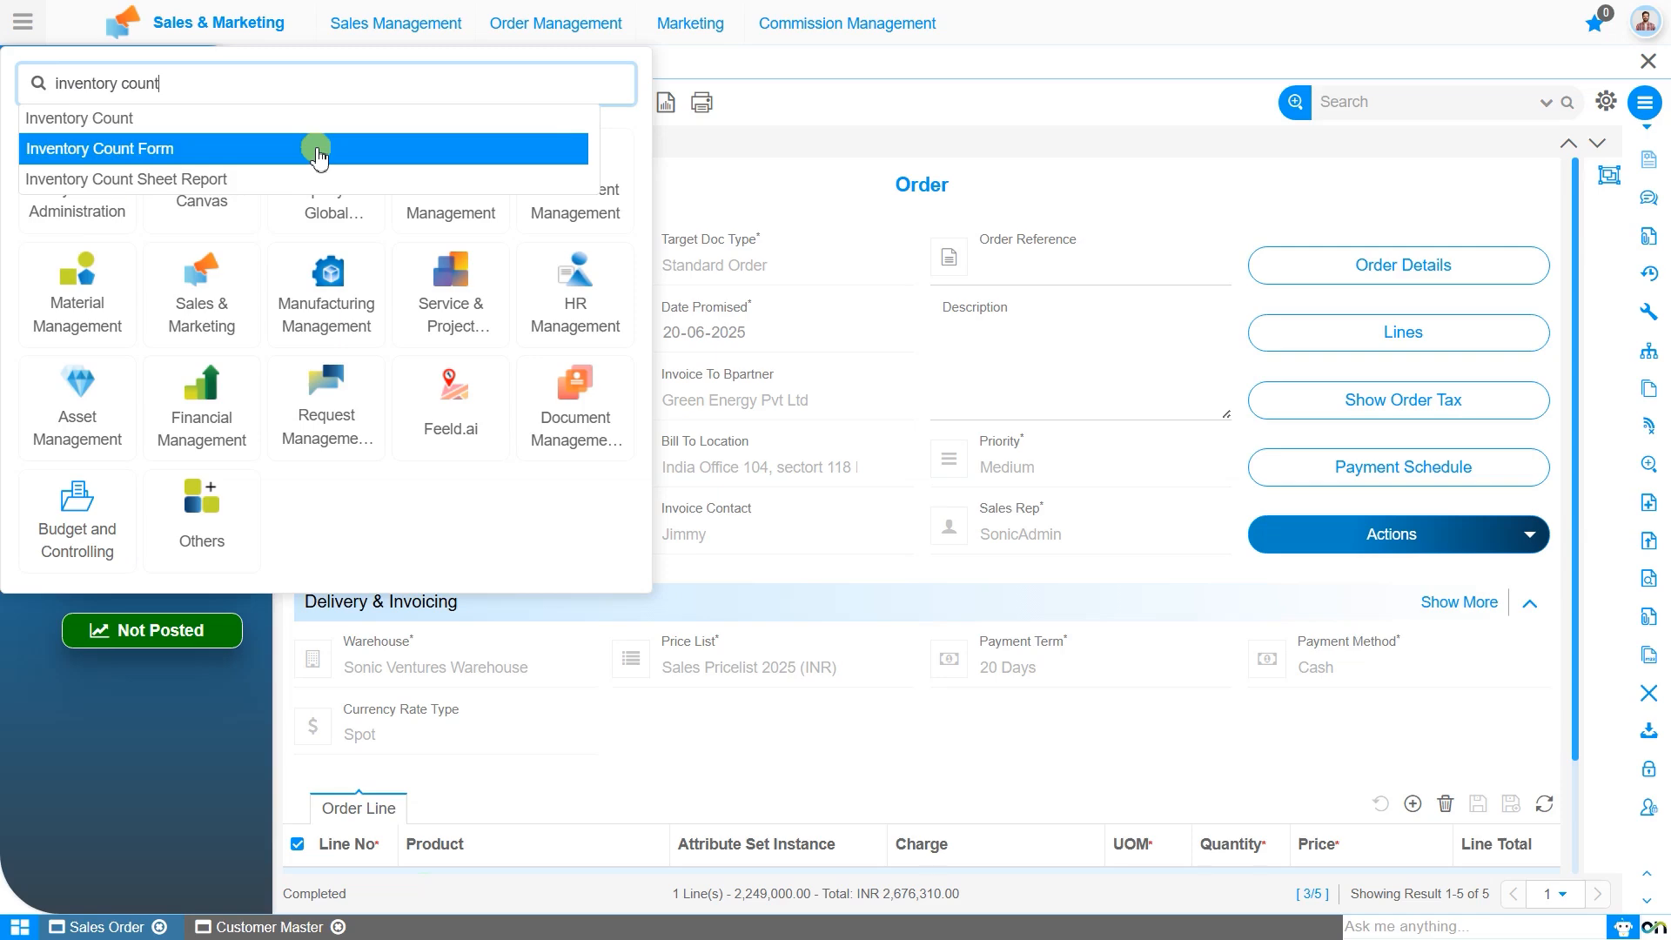
pyautogui.click(76, 300)
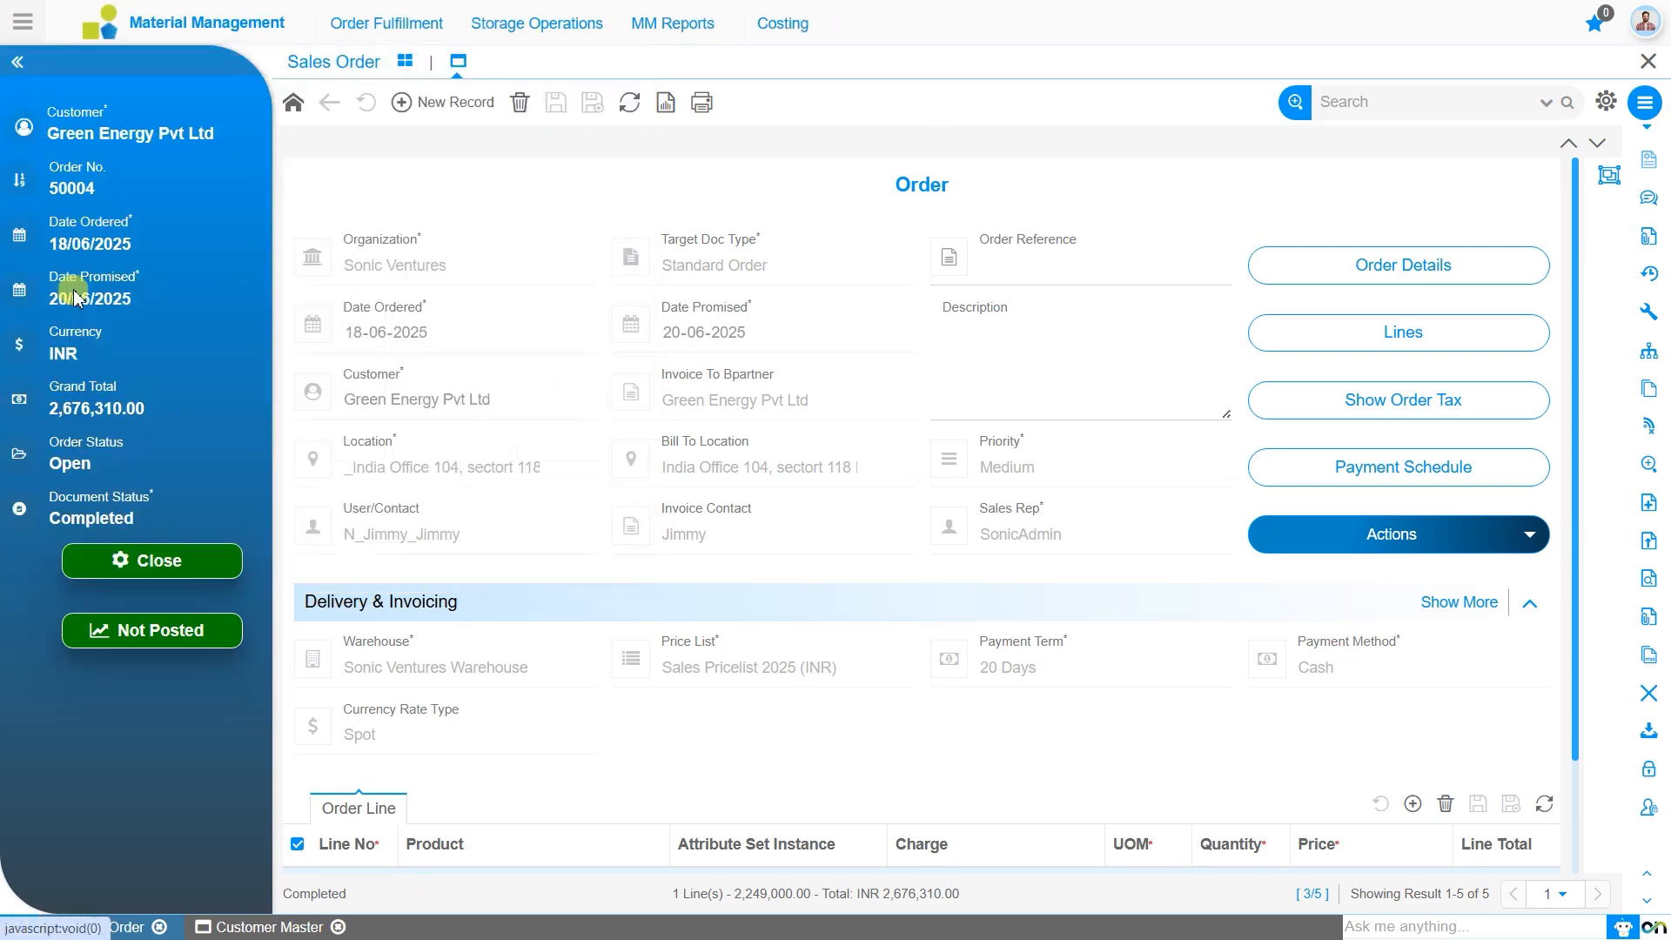
pyautogui.click(580, 30)
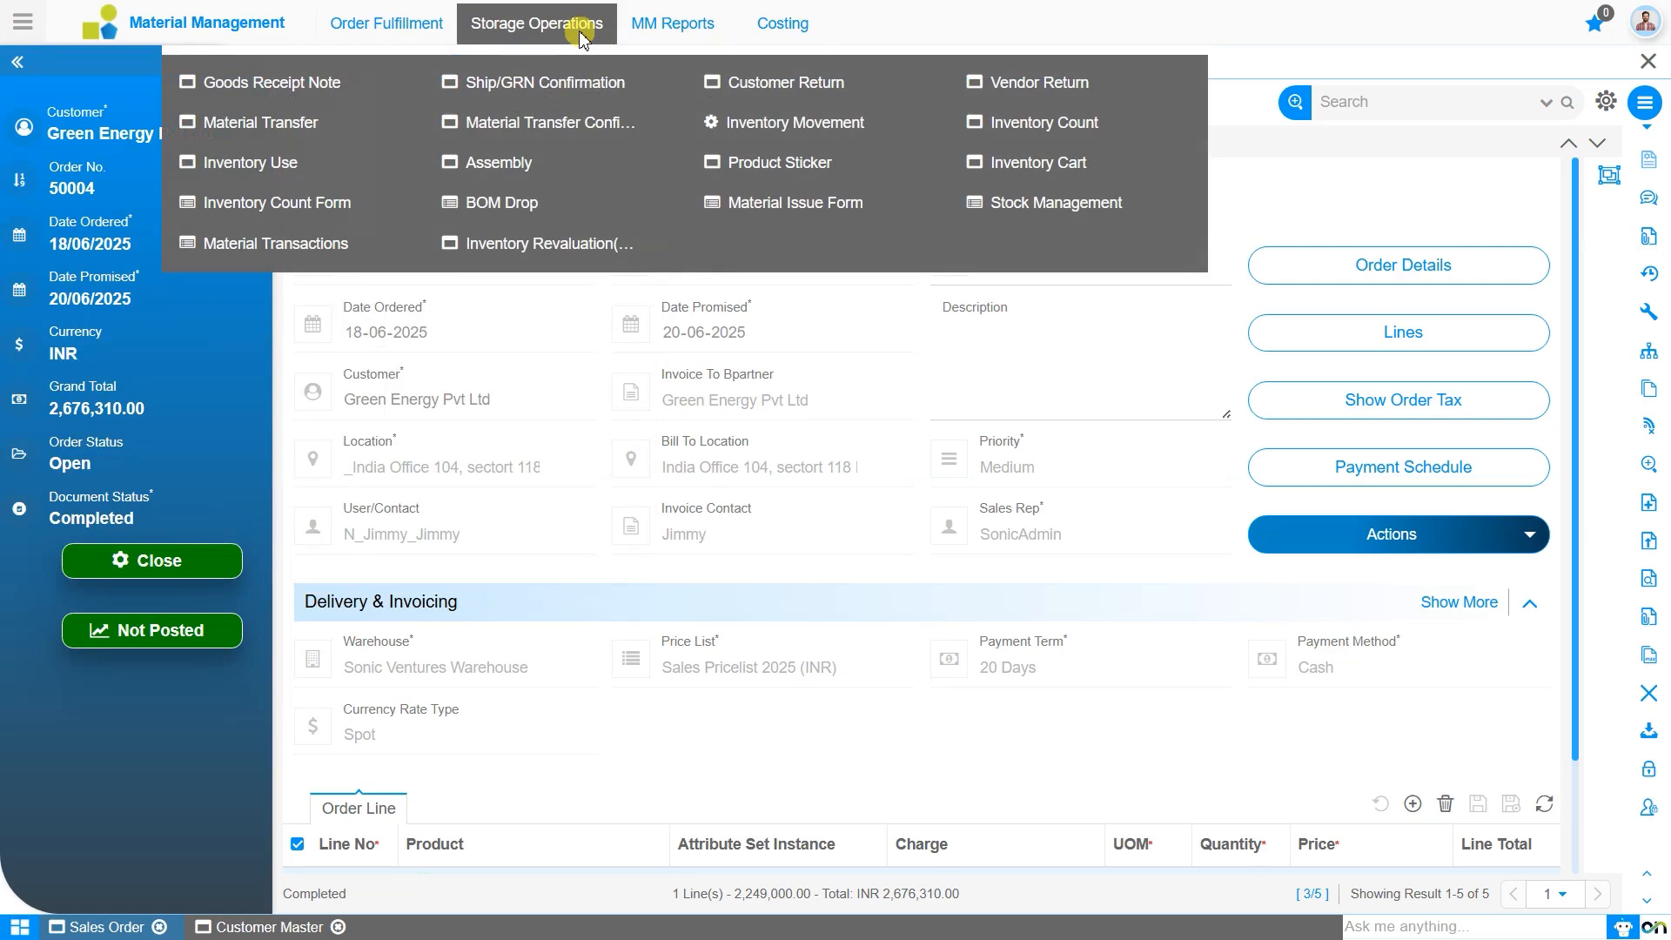
pyautogui.click(324, 216)
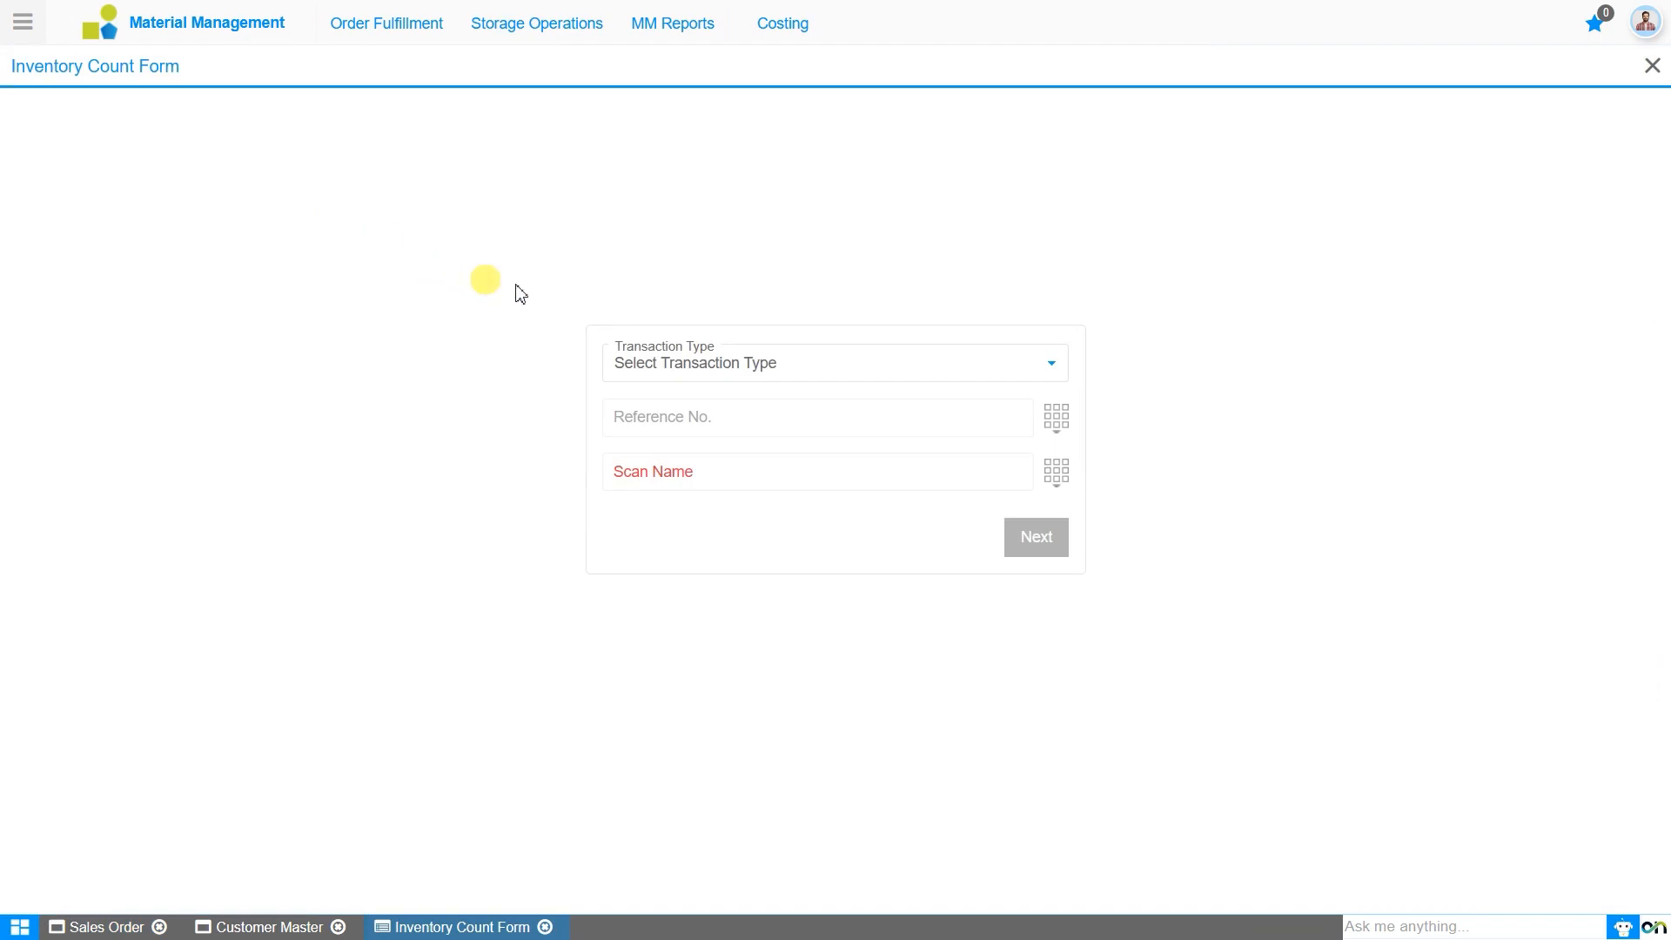
# Step: Try the Inventory Move, Internal Use, Others, MR and Physical Inventory transaction types to compare the reference each one requires
pyautogui.click(871, 372)
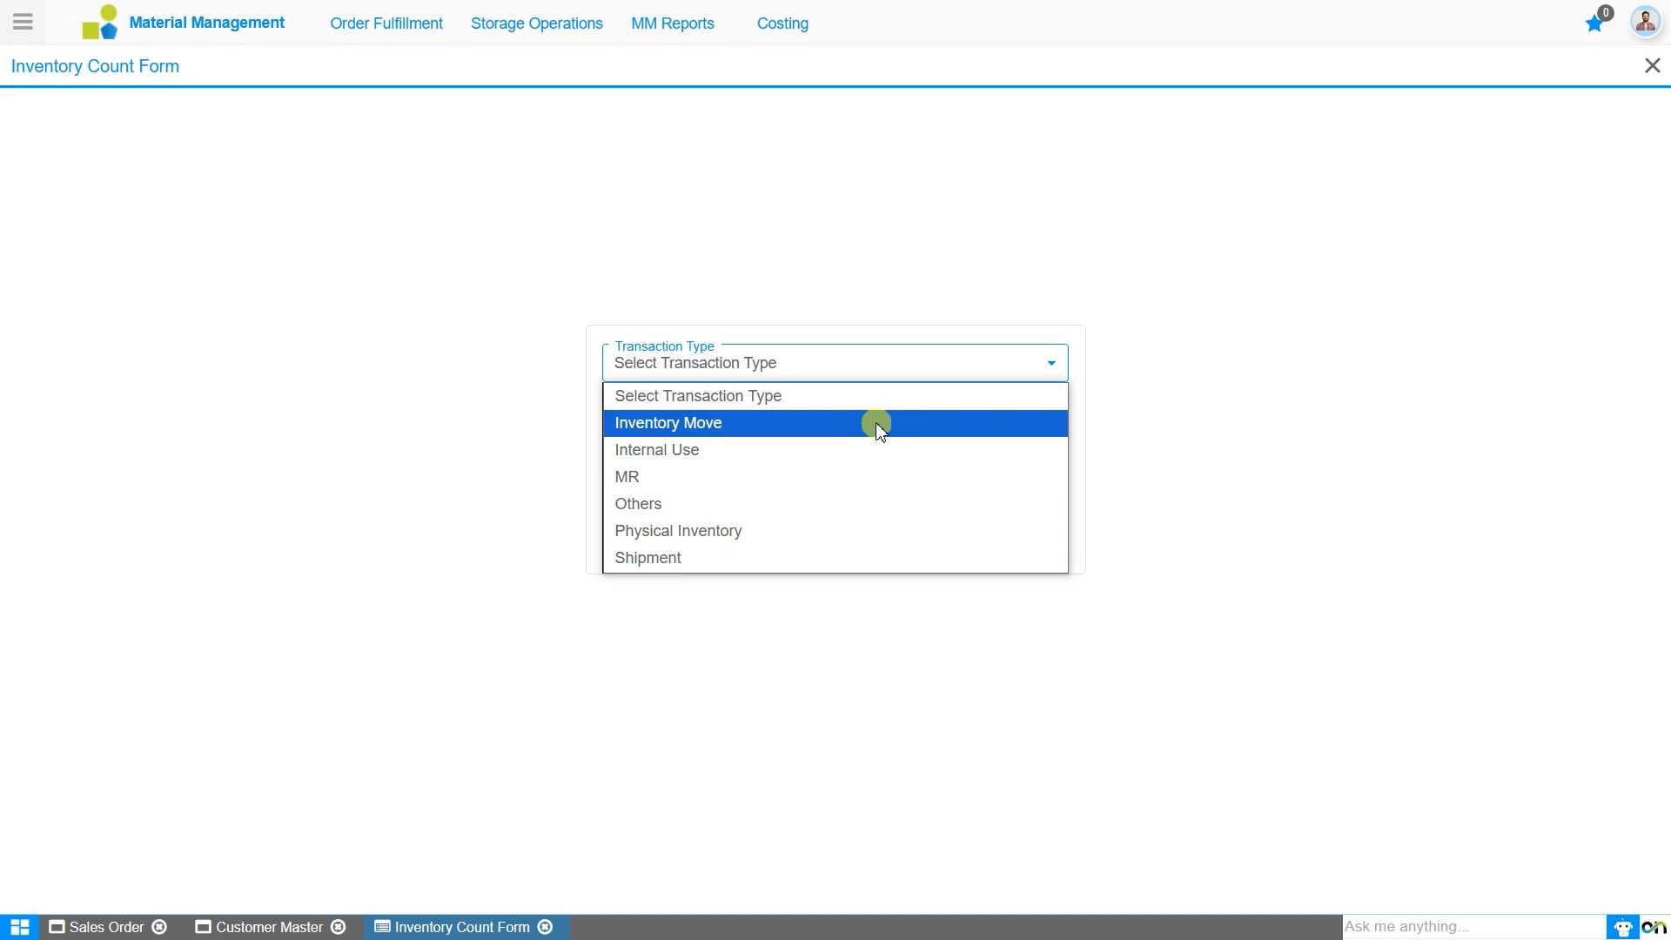
pyautogui.click(879, 426)
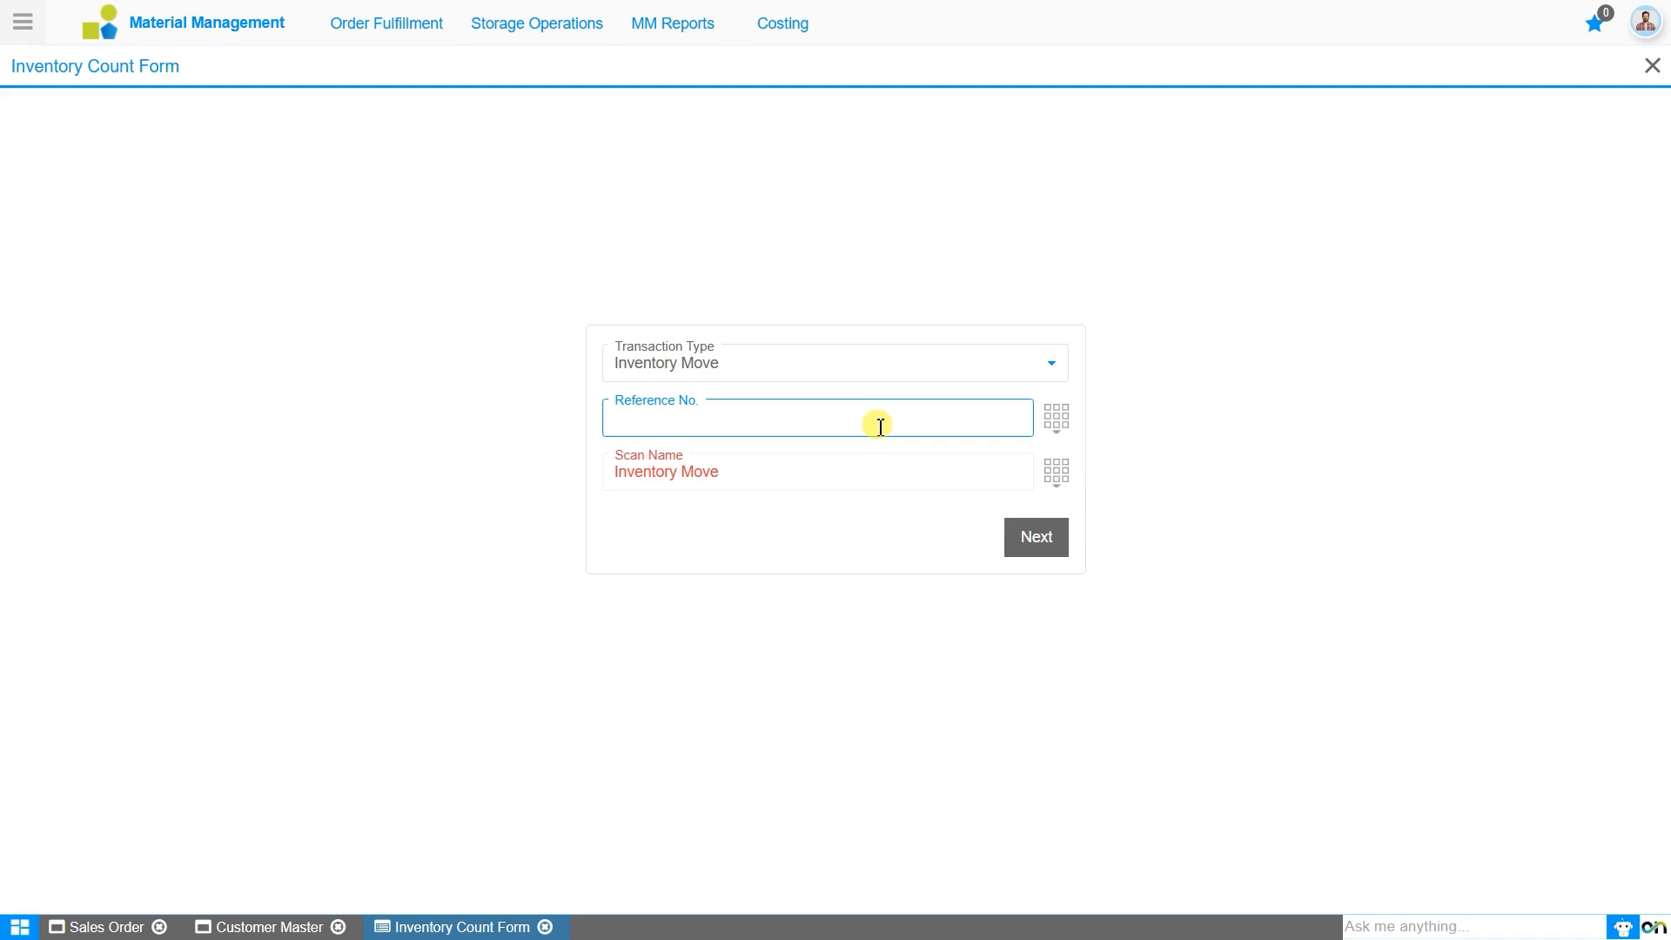
pyautogui.click(858, 373)
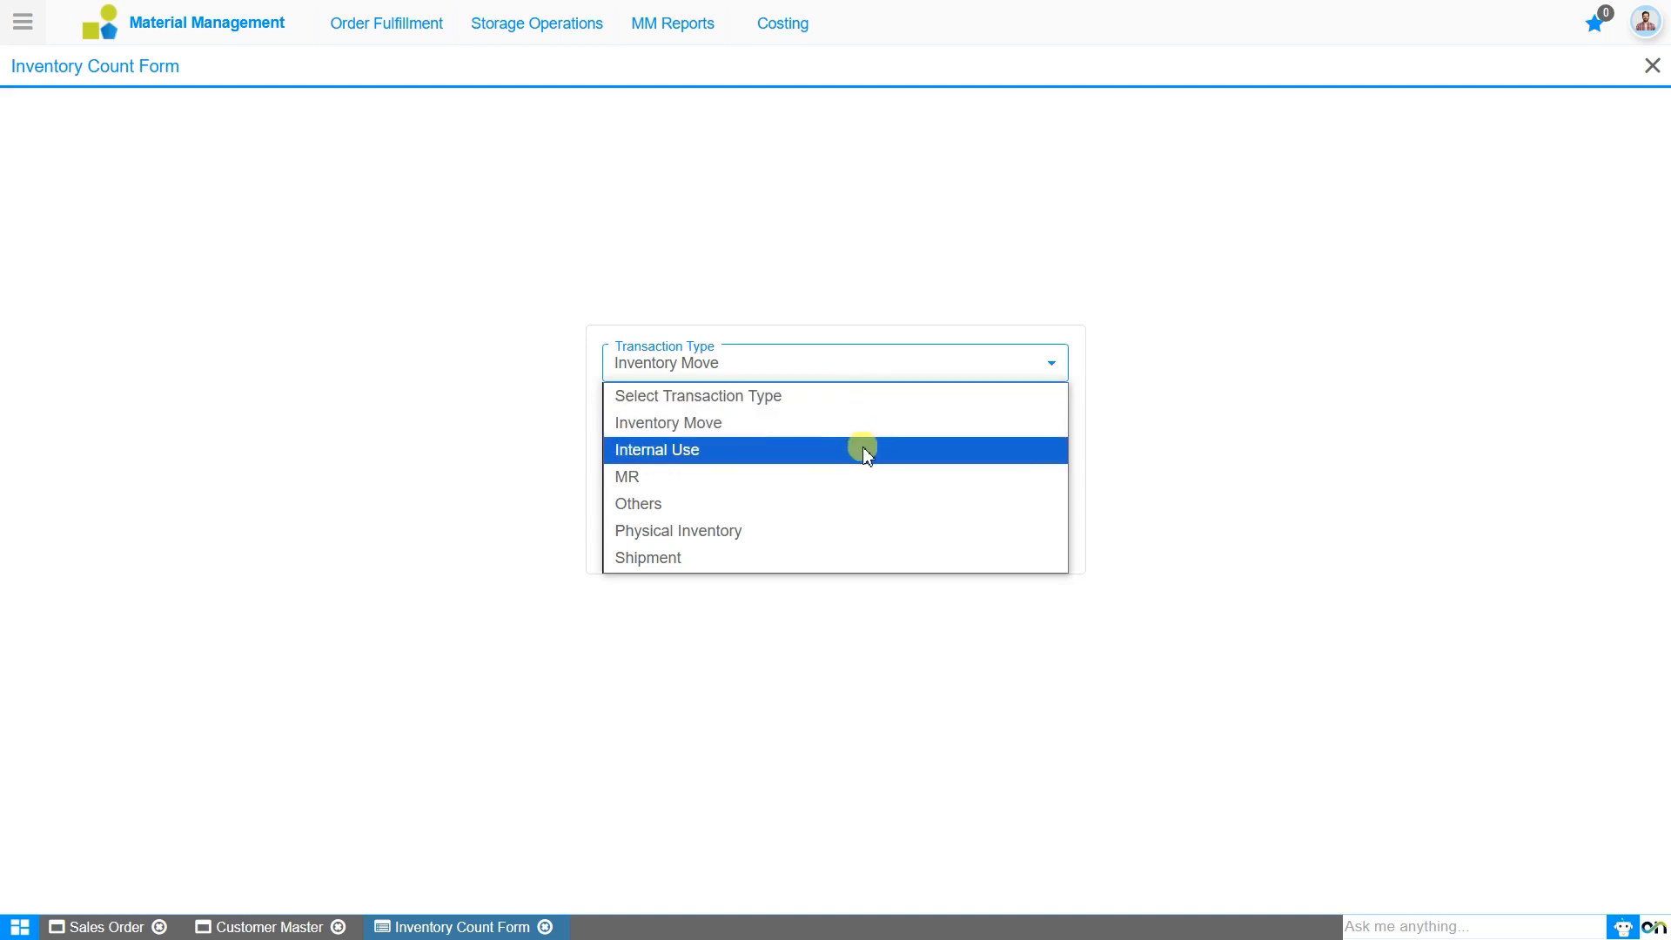
pyautogui.click(864, 451)
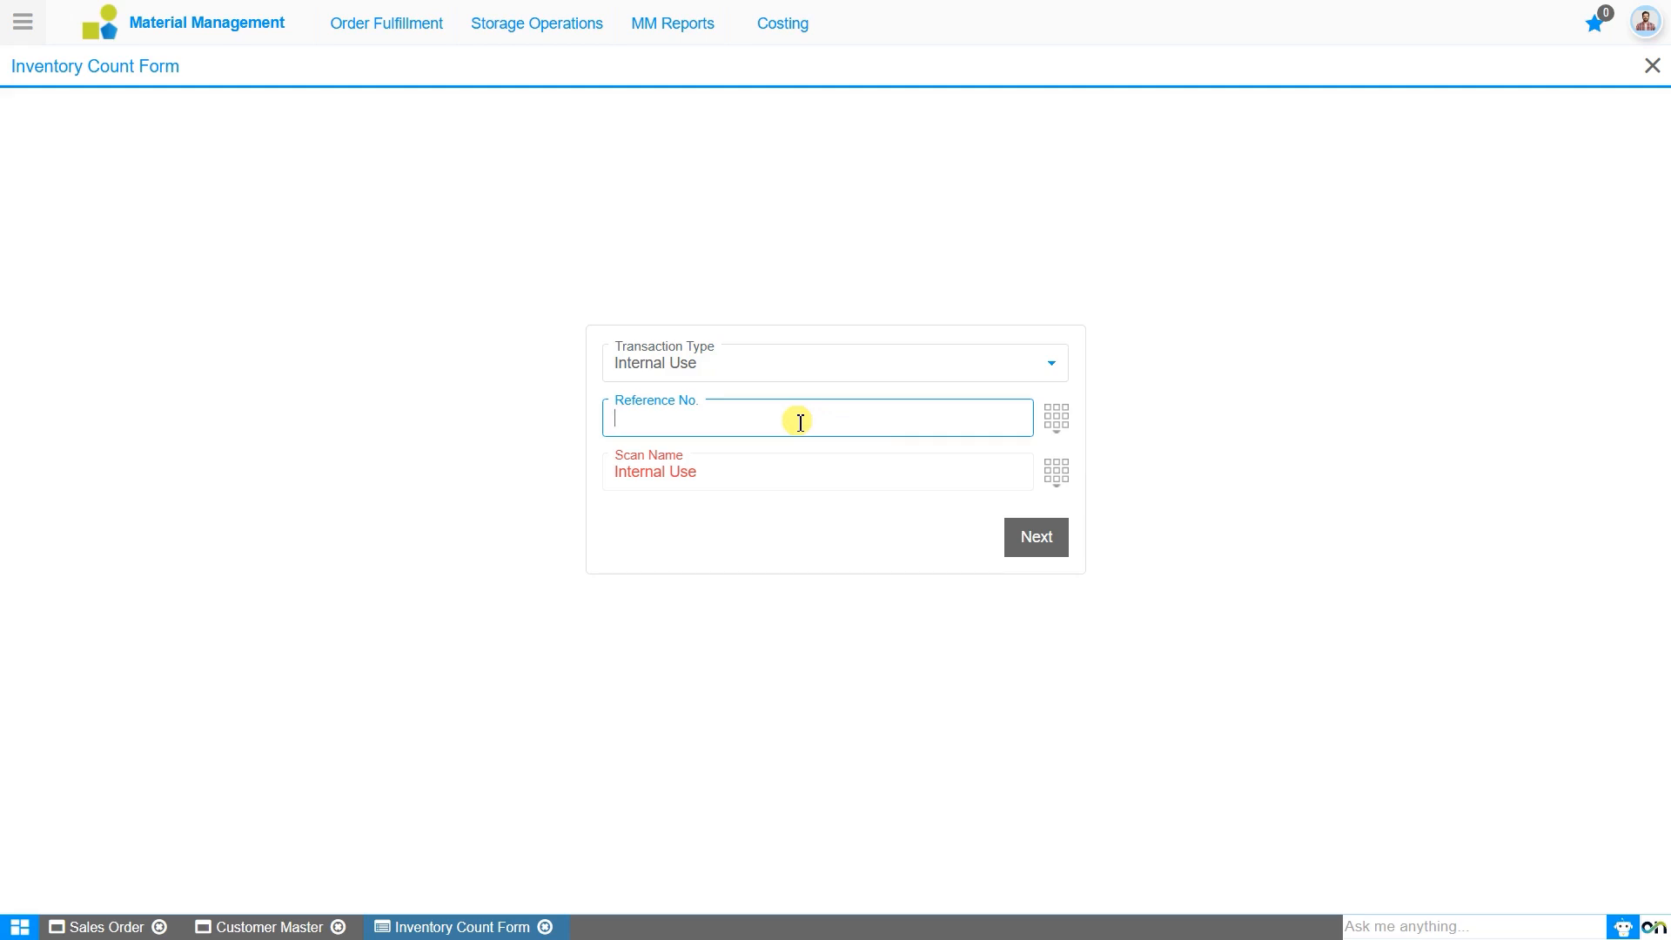
pyautogui.click(821, 370)
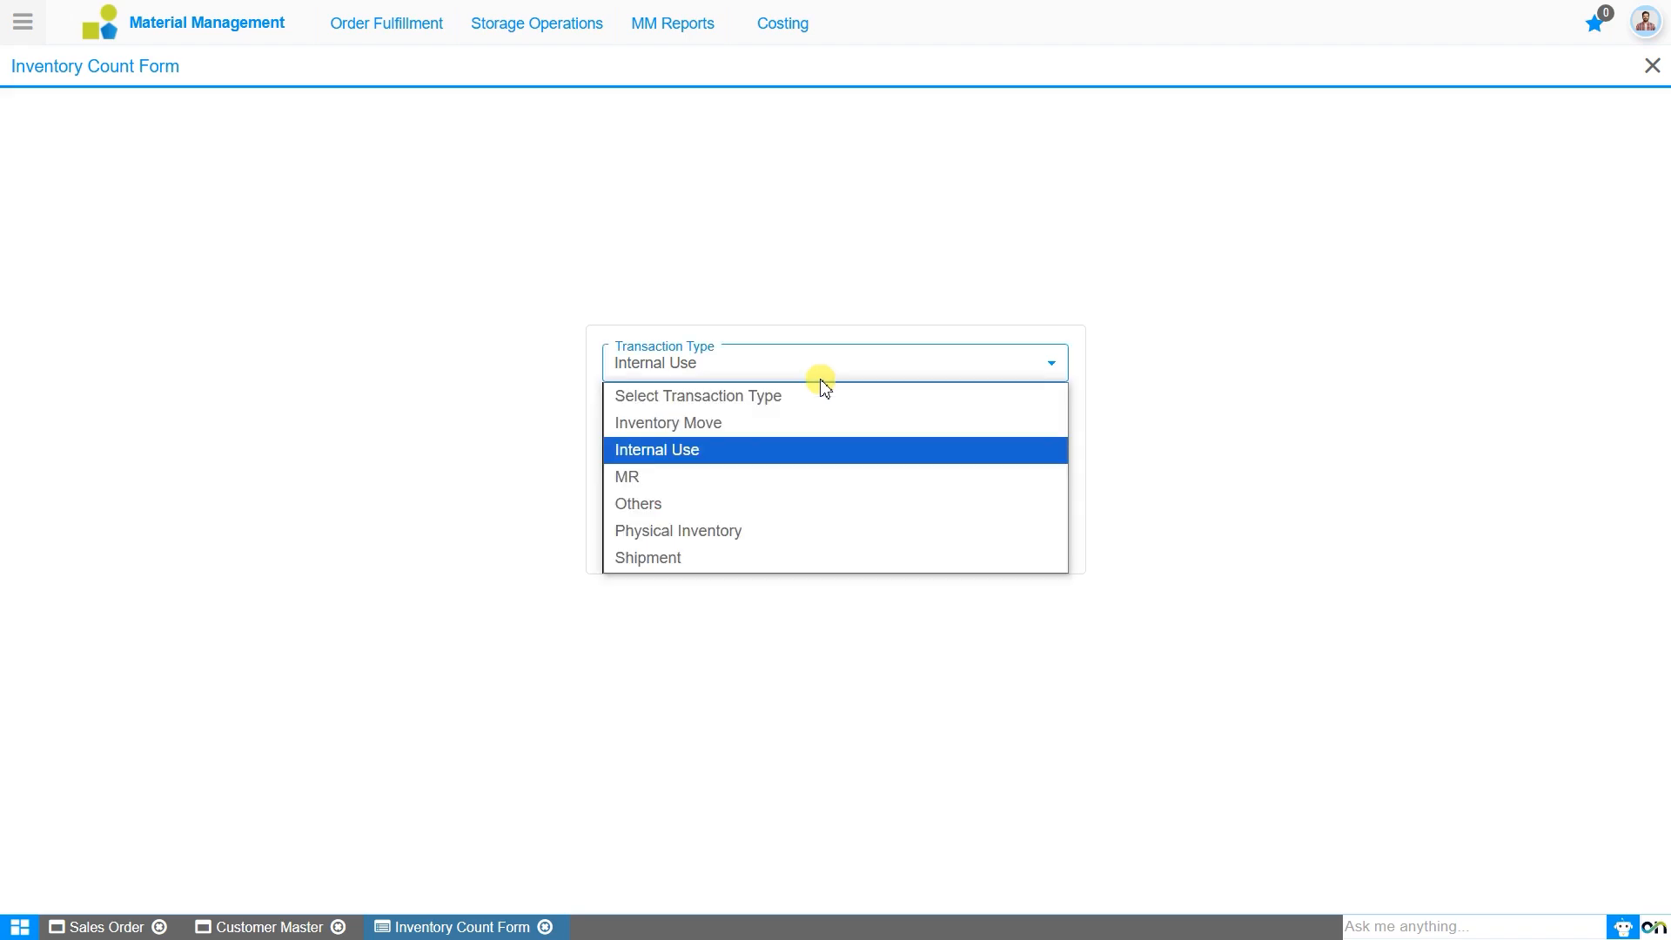
pyautogui.click(791, 508)
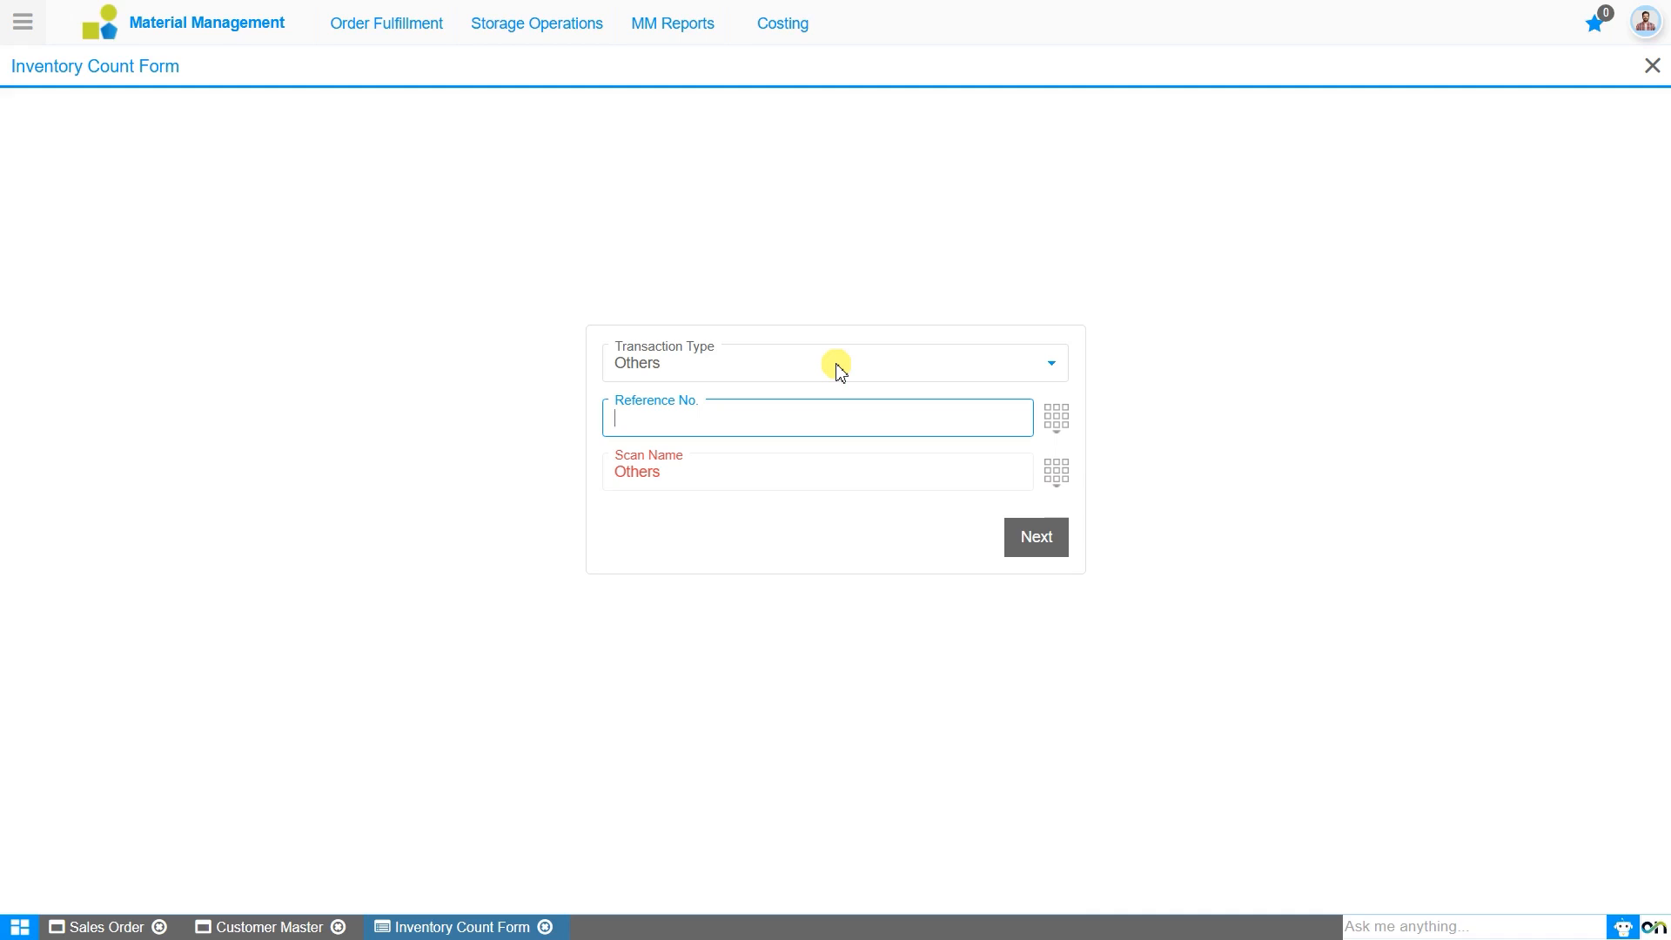
pyautogui.click(837, 365)
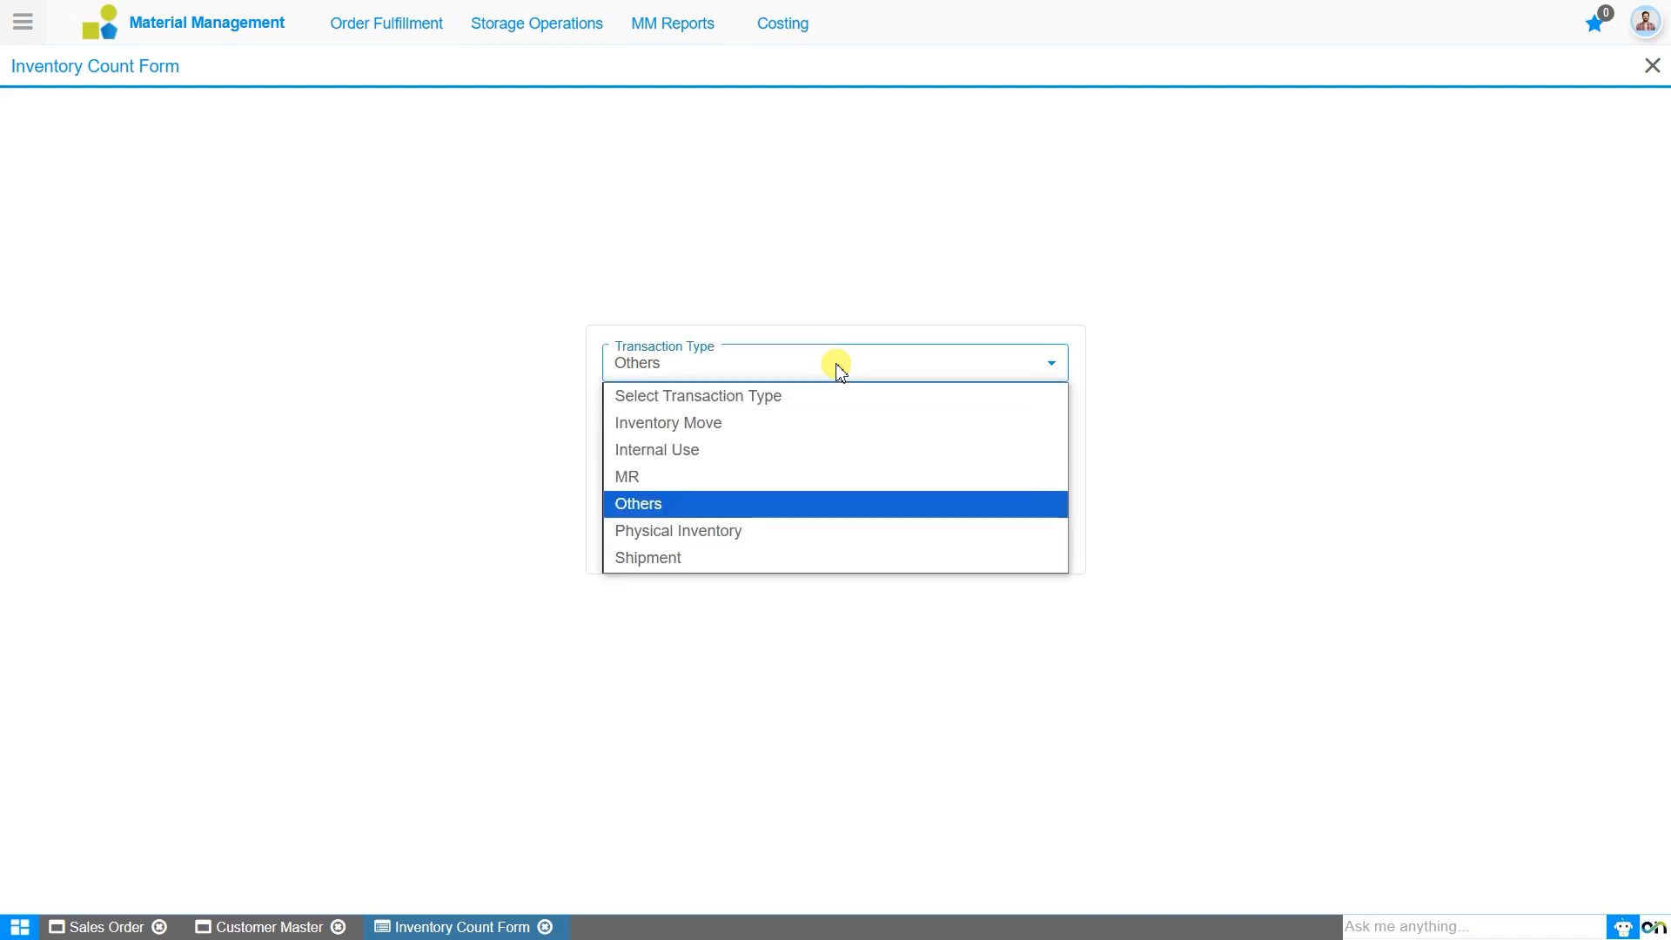
pyautogui.click(849, 442)
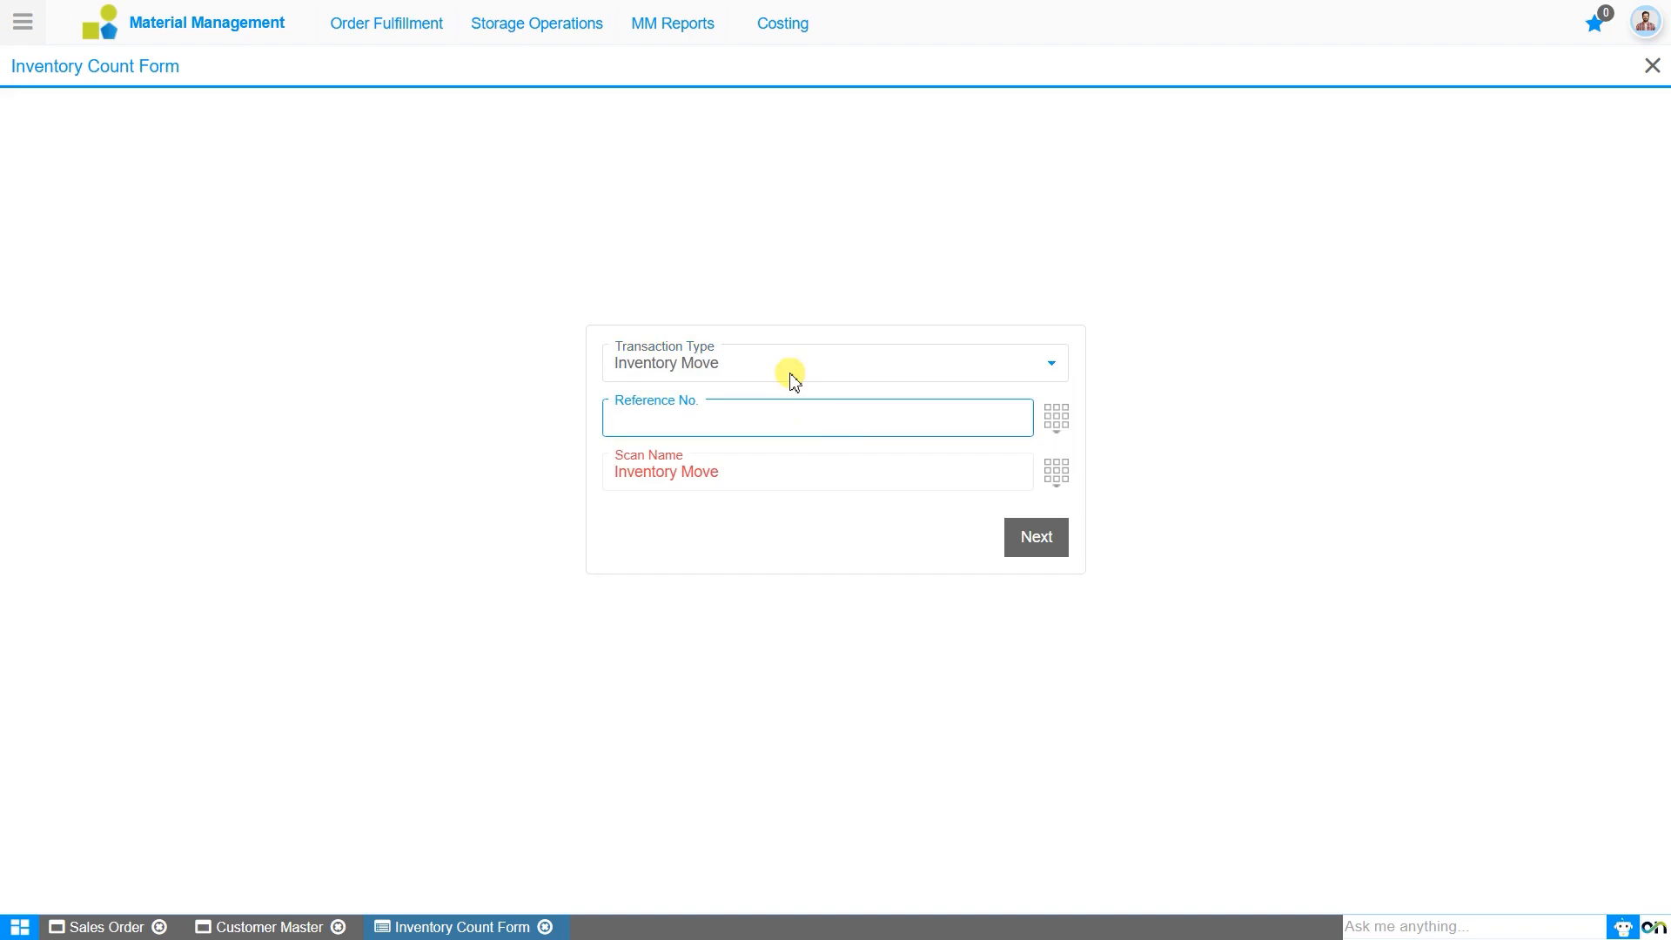
pyautogui.click(792, 375)
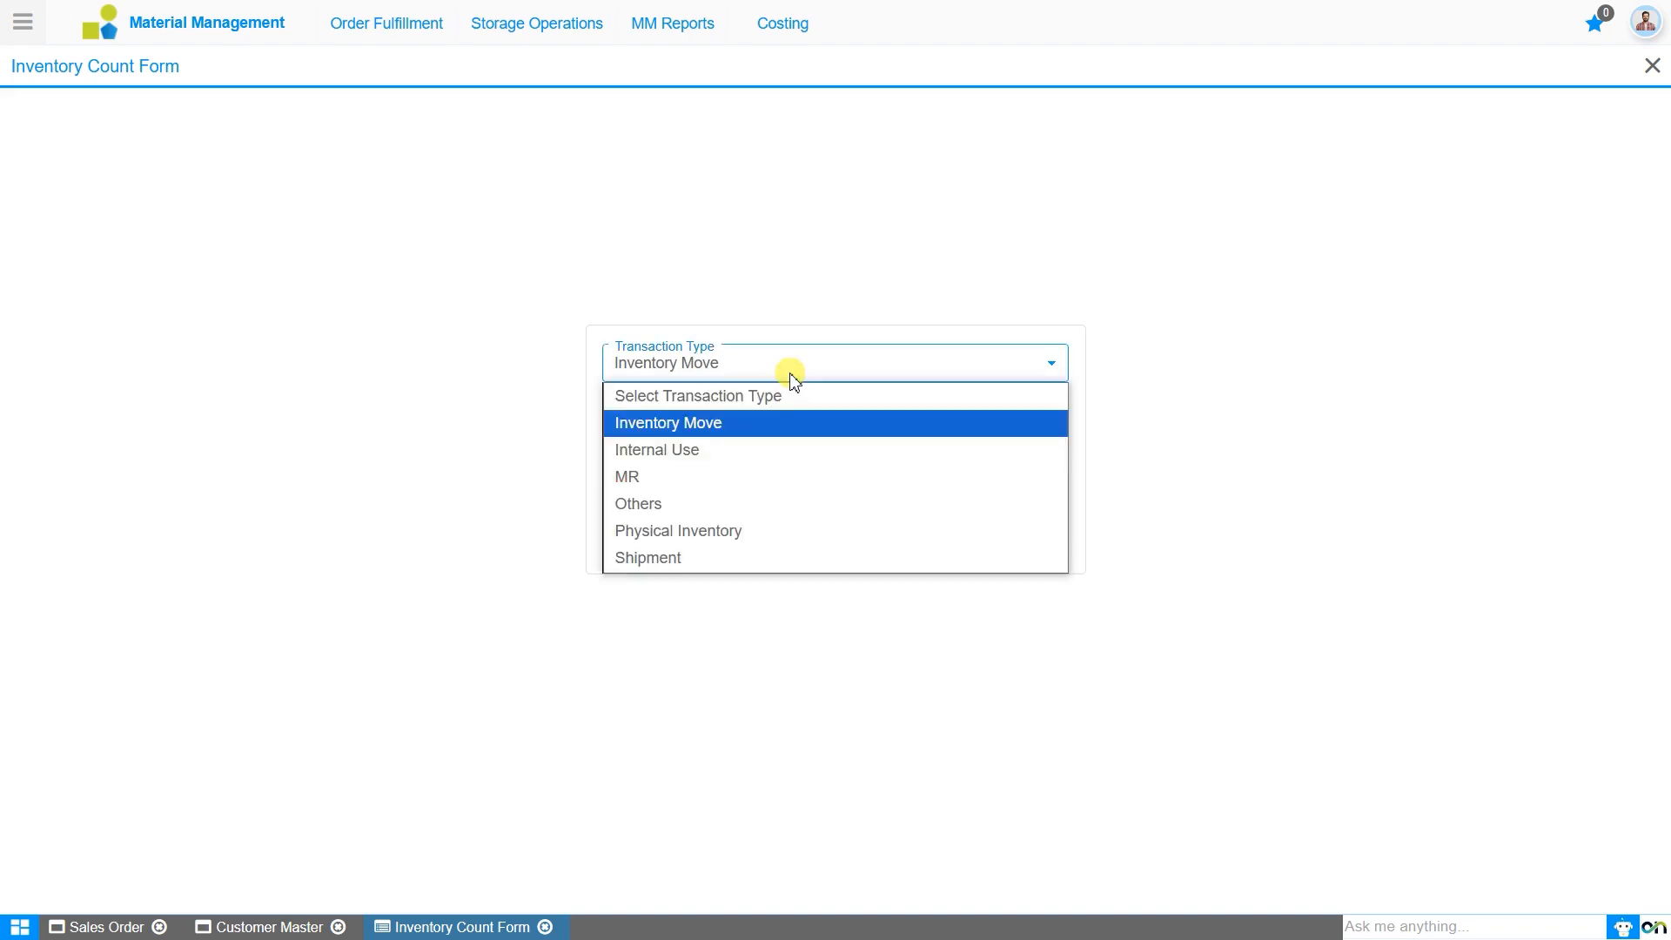
pyautogui.click(757, 476)
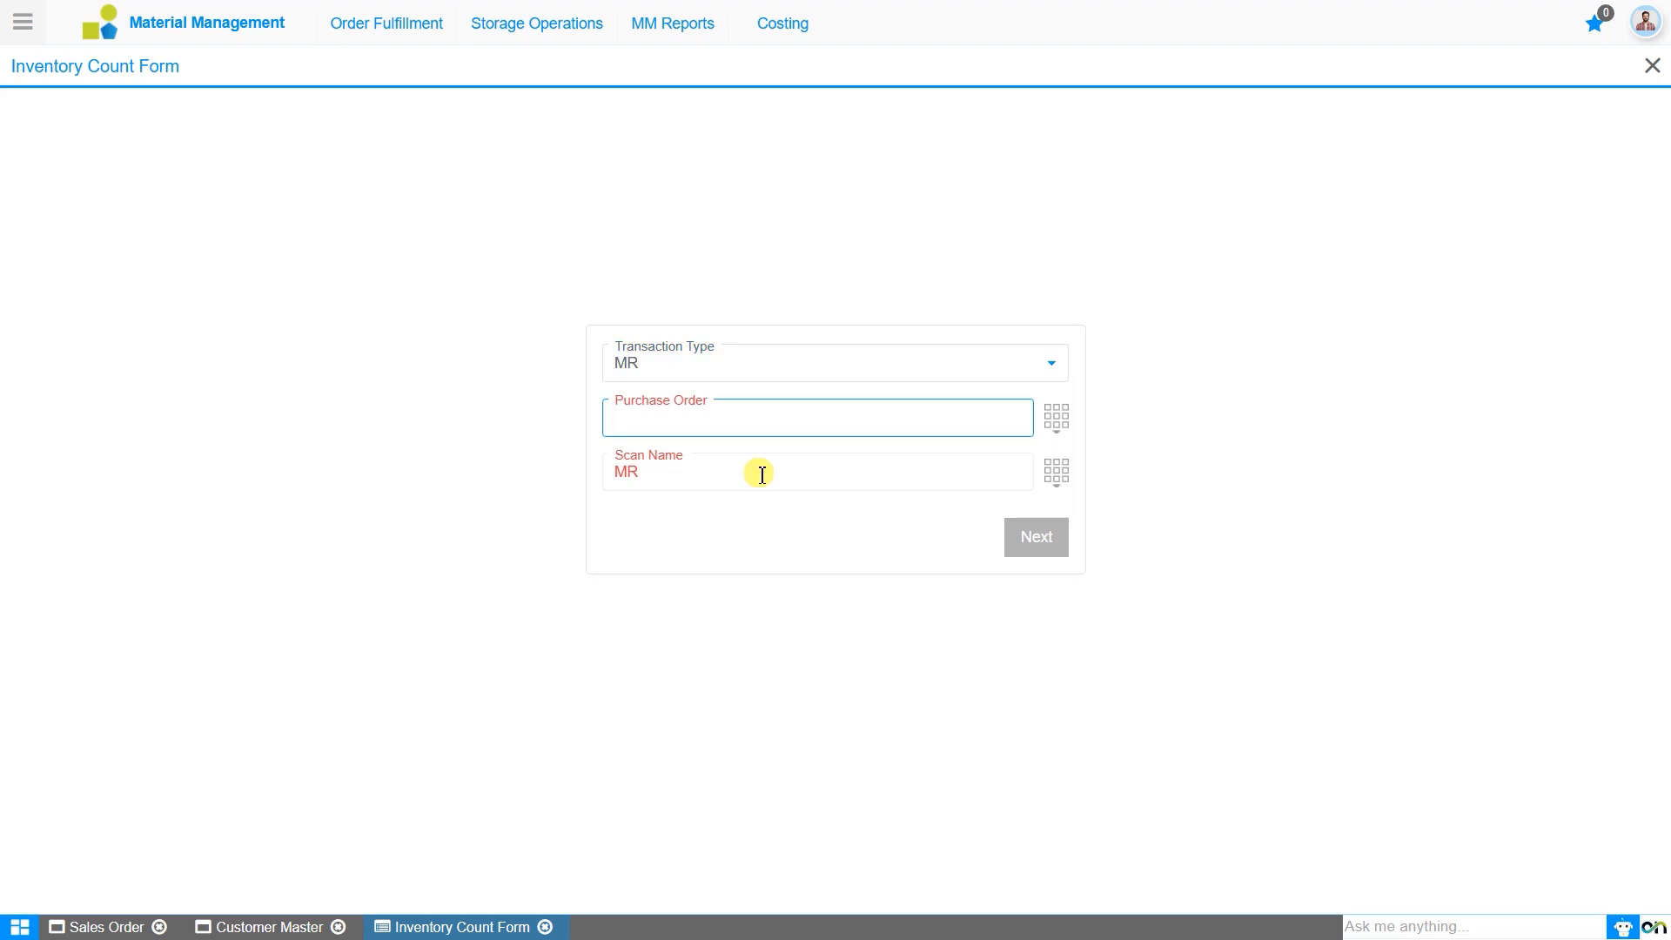
pyautogui.click(850, 370)
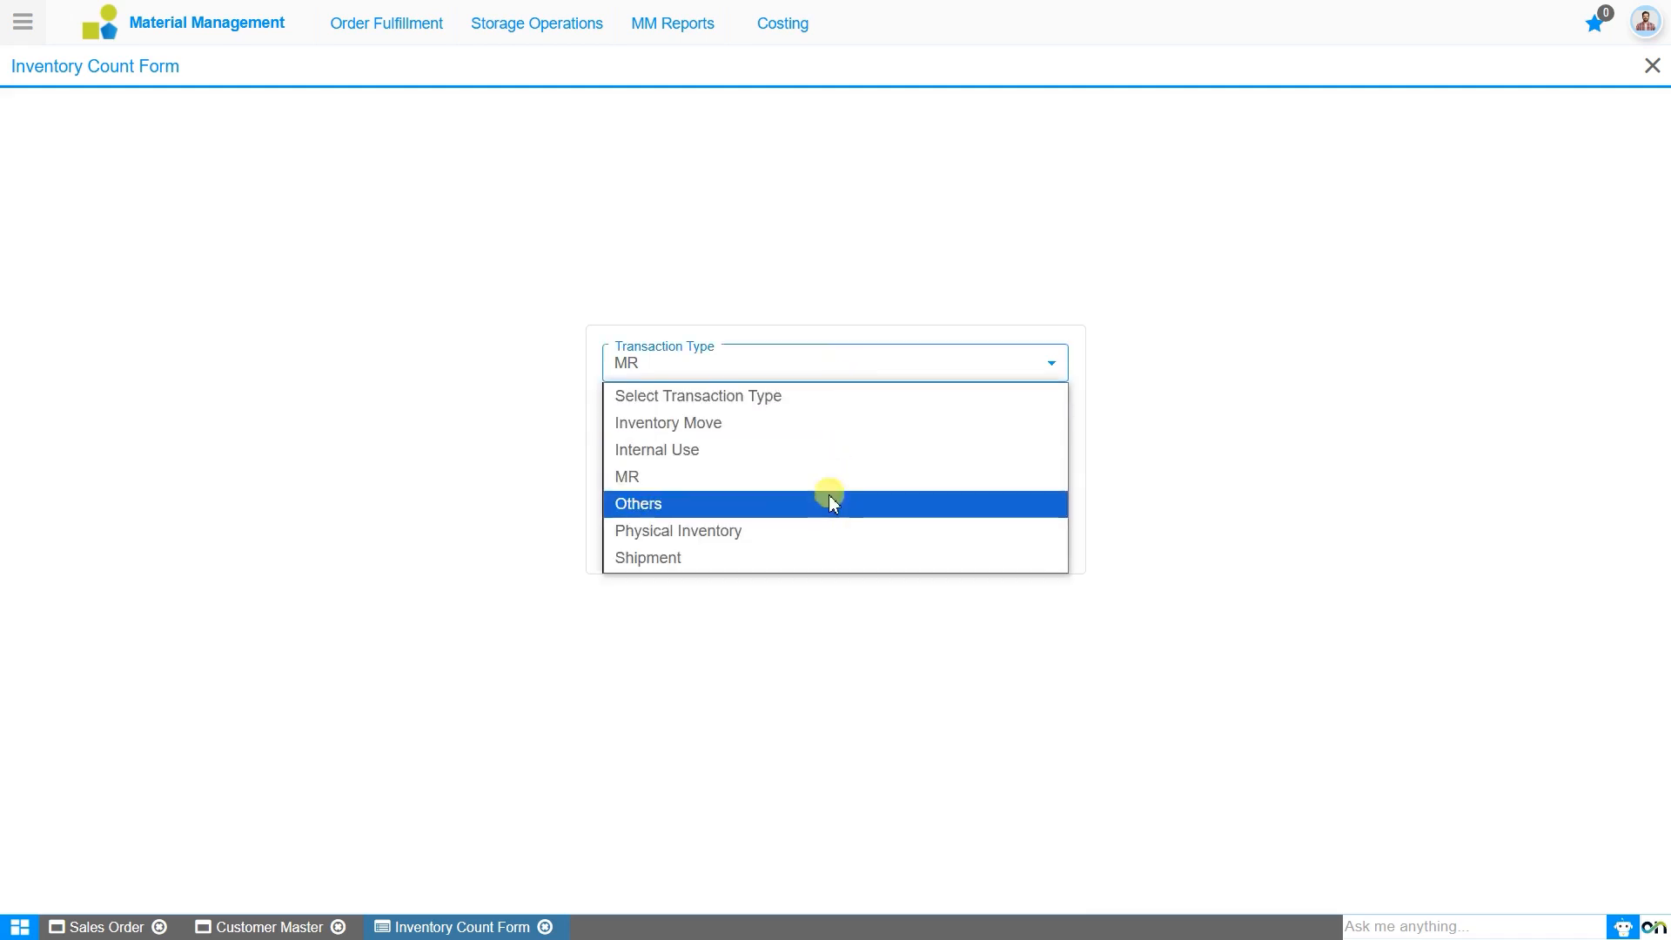
pyautogui.click(825, 527)
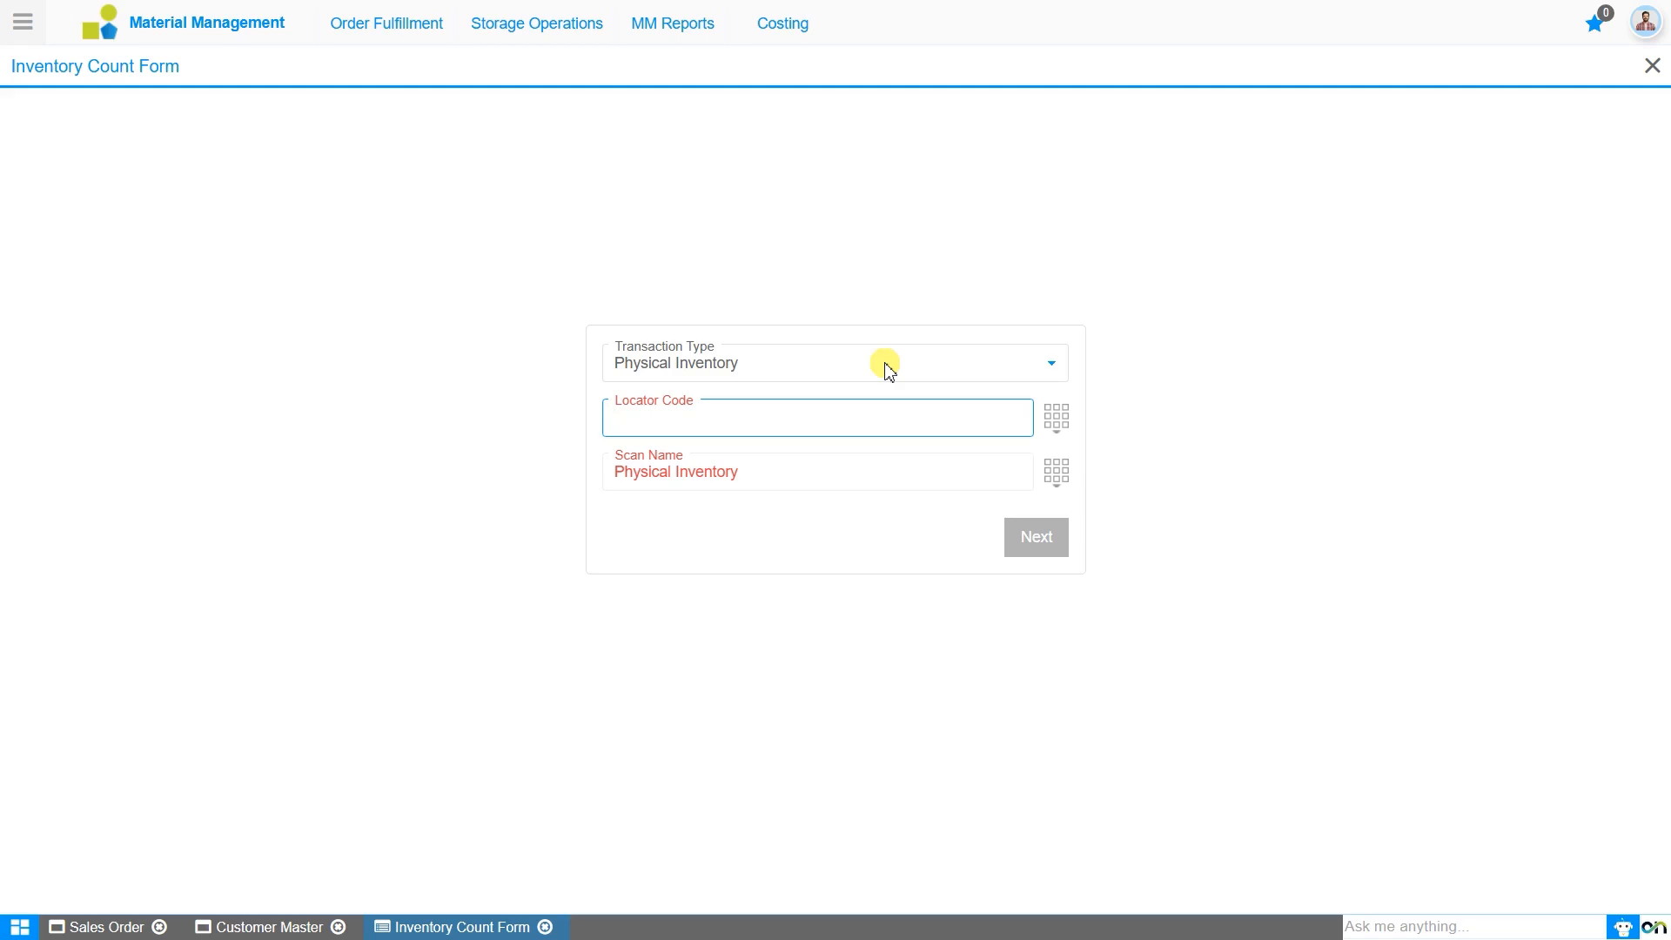
# Step: Set the transaction type to Shipment, enter the completed sales order's number, check it against the order, and proceed to the scan entry
pyautogui.click(886, 370)
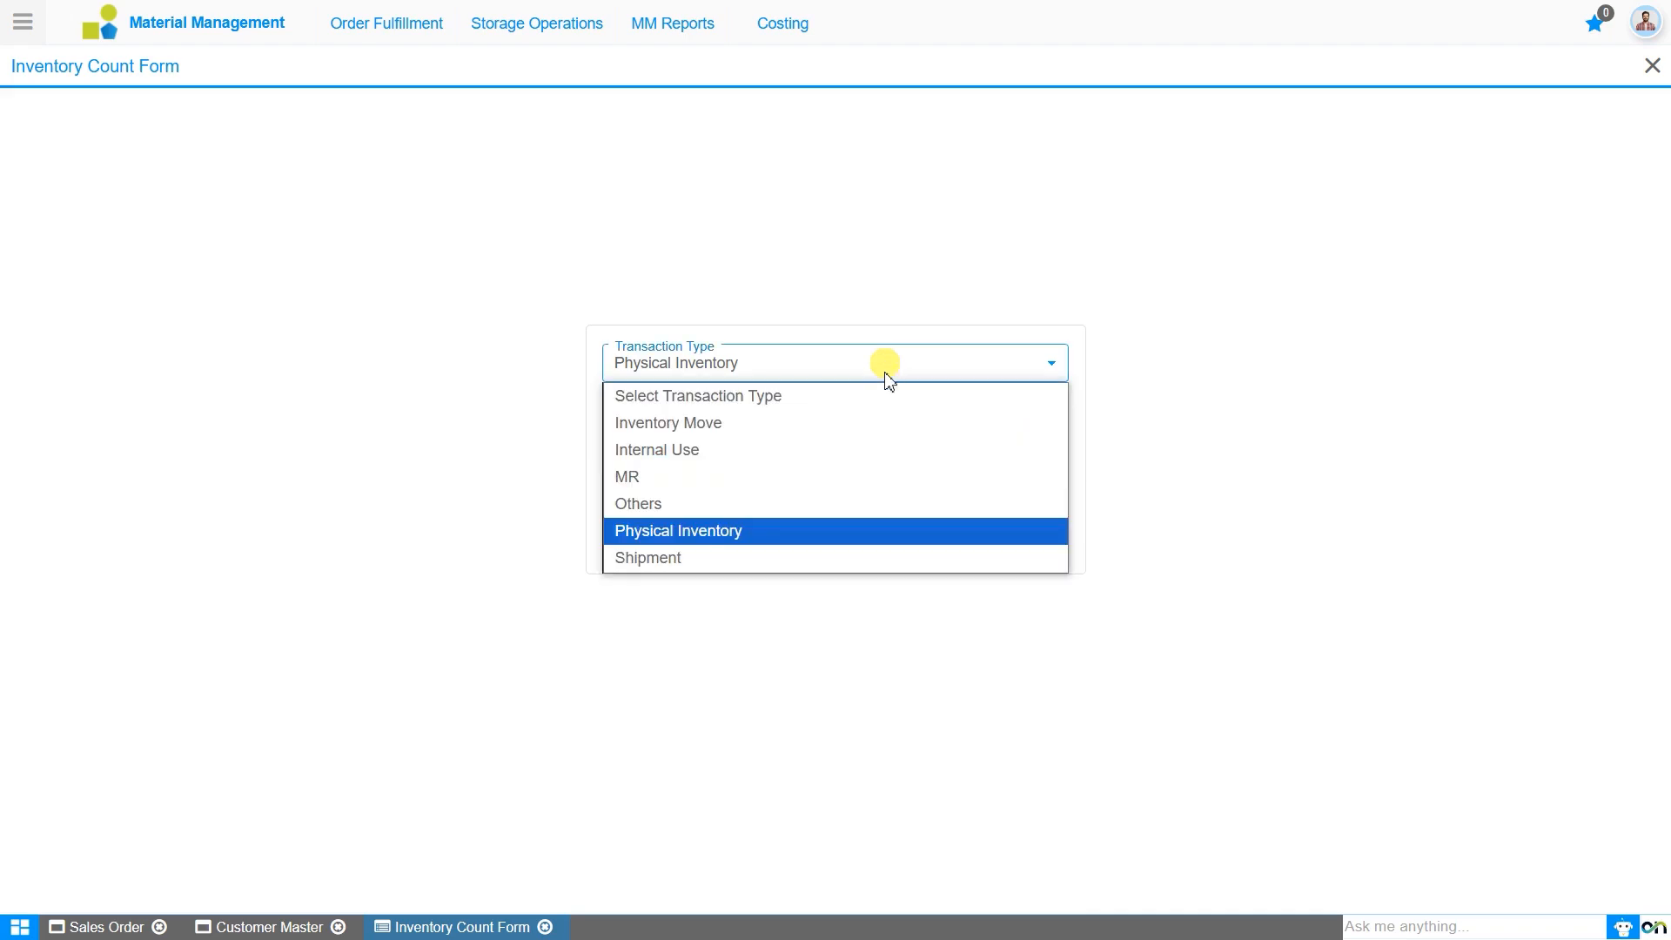
pyautogui.click(790, 560)
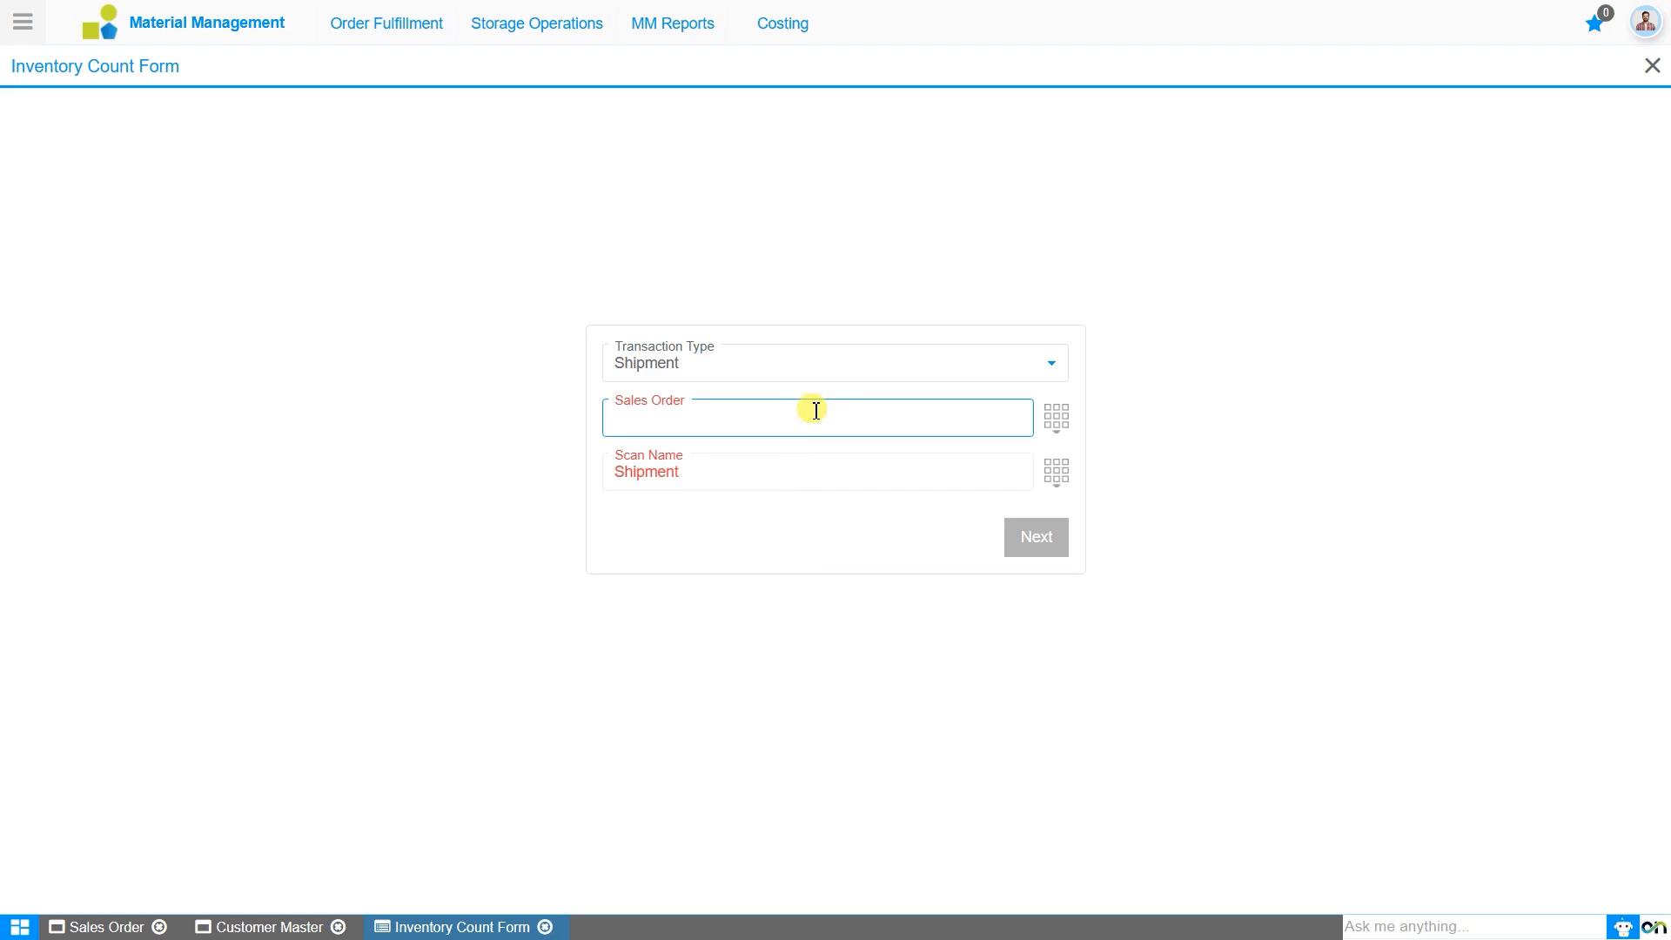
pyautogui.write('50004')
pyautogui.click(93, 927)
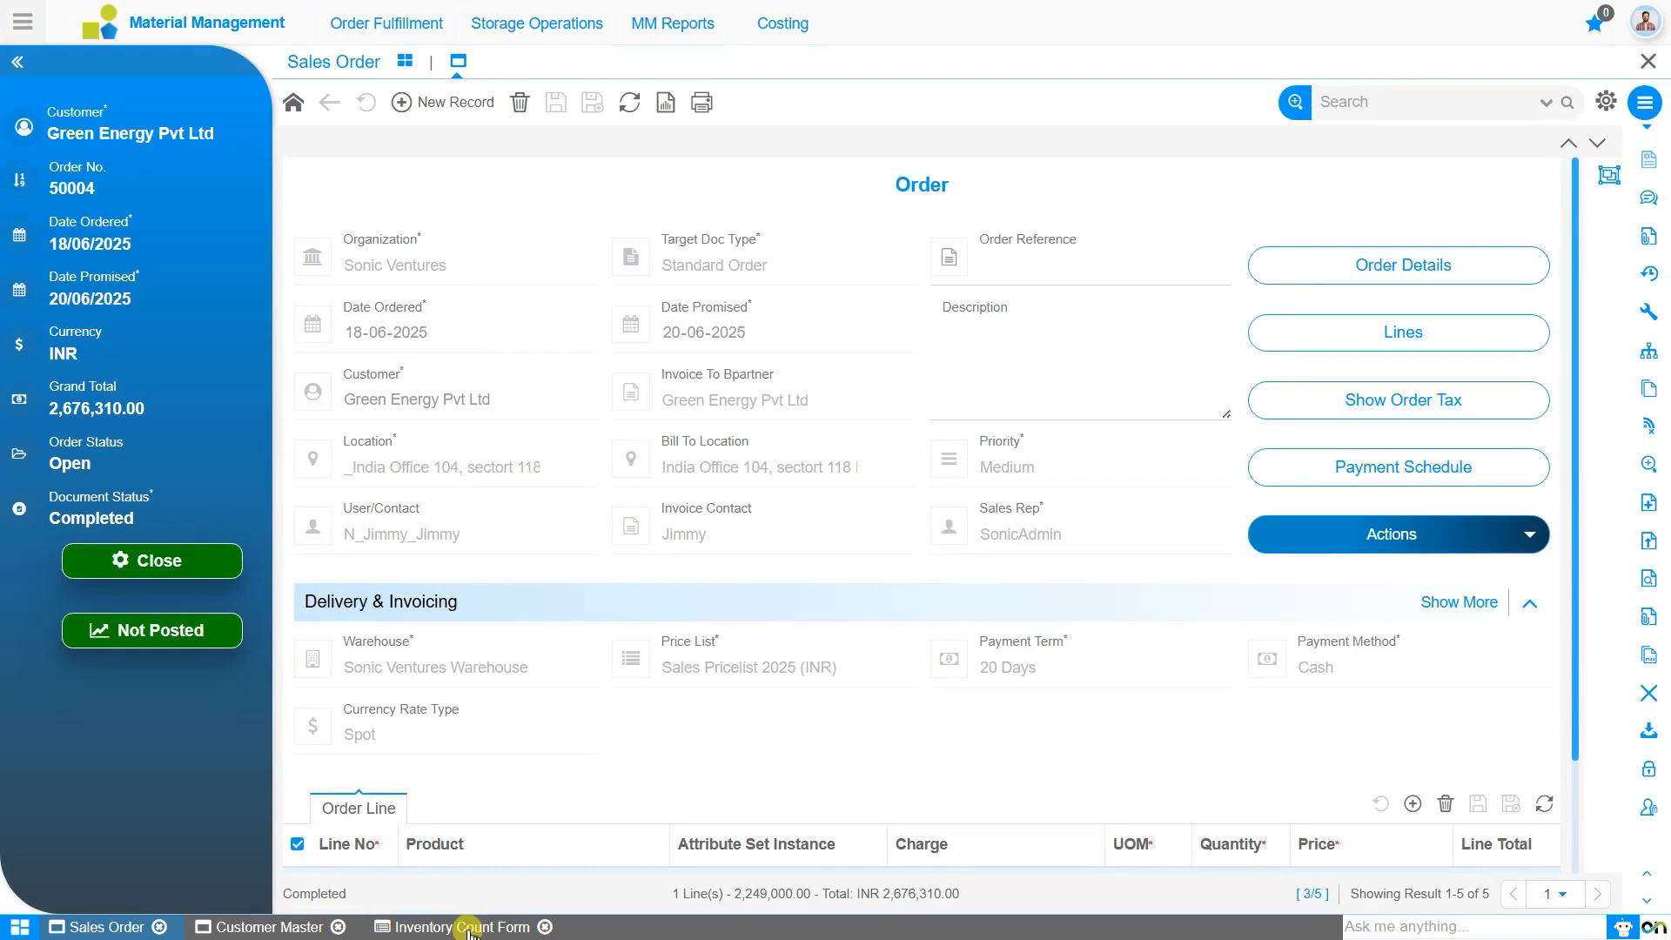
pyautogui.click(426, 926)
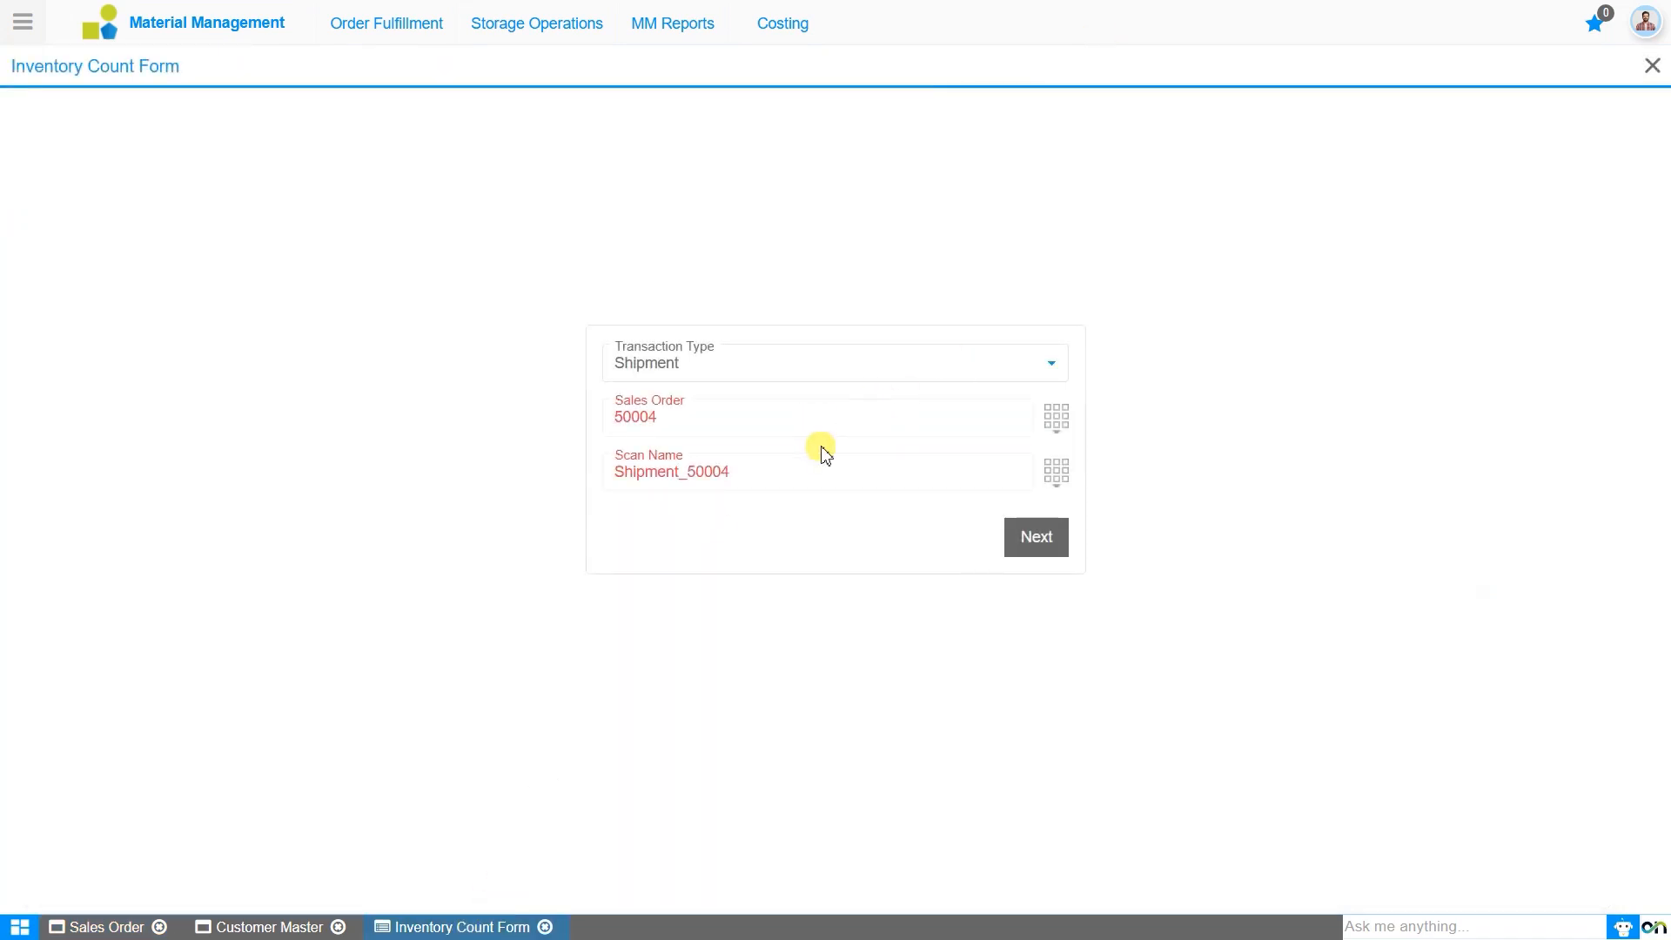
pyautogui.click(809, 473)
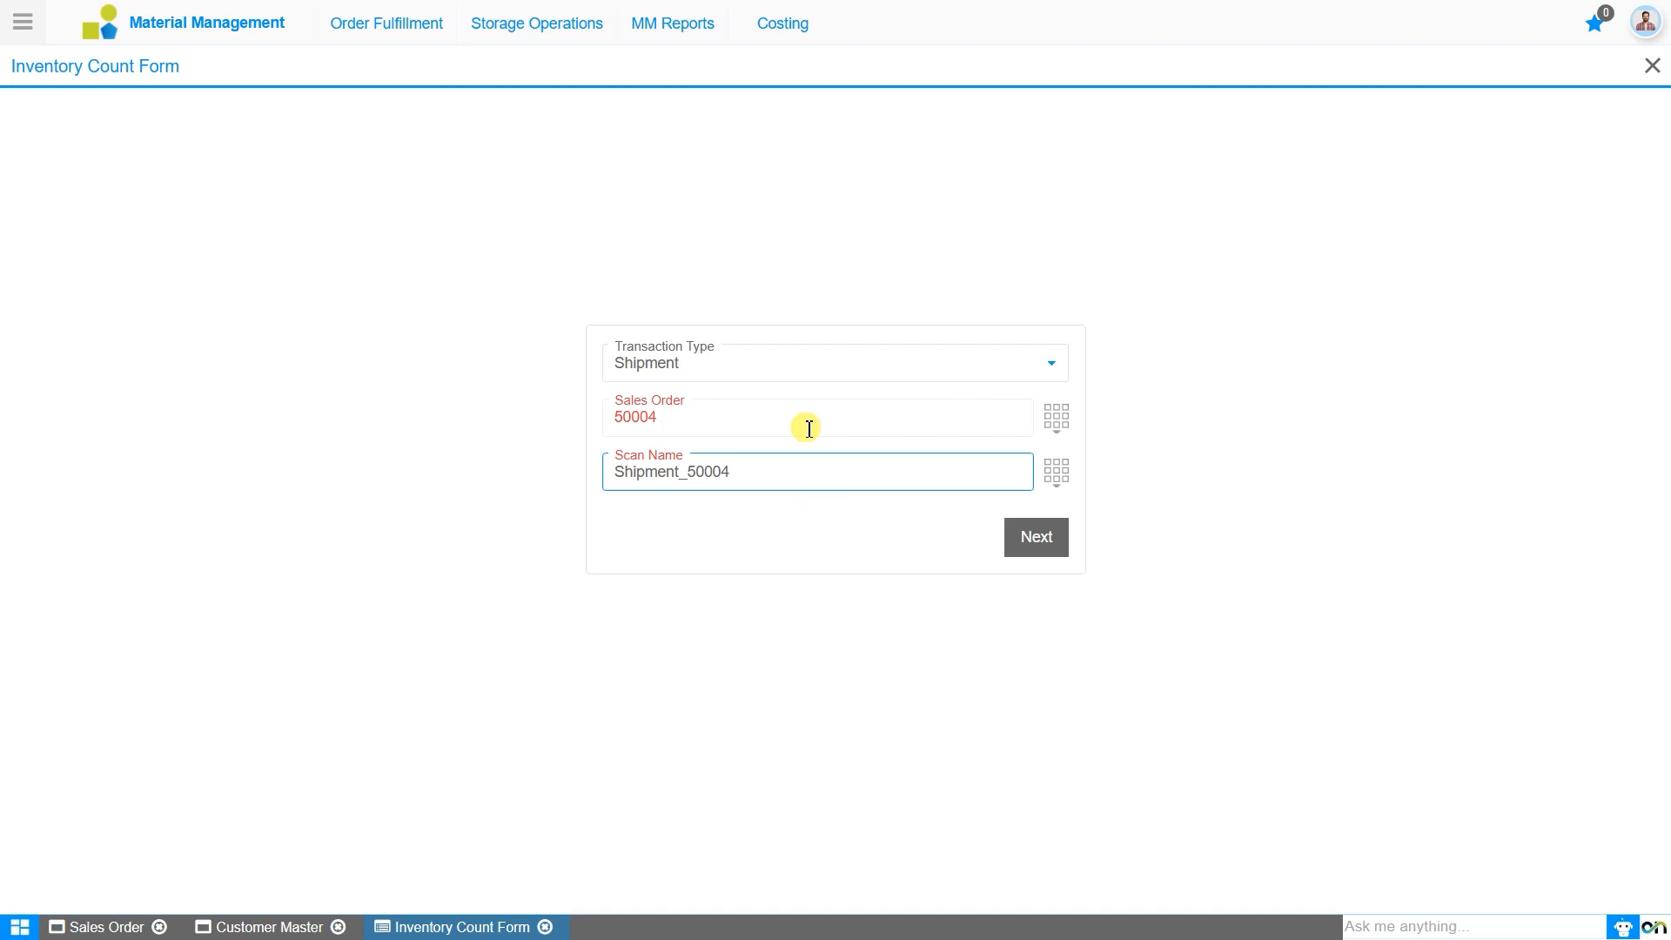
pyautogui.click(1045, 547)
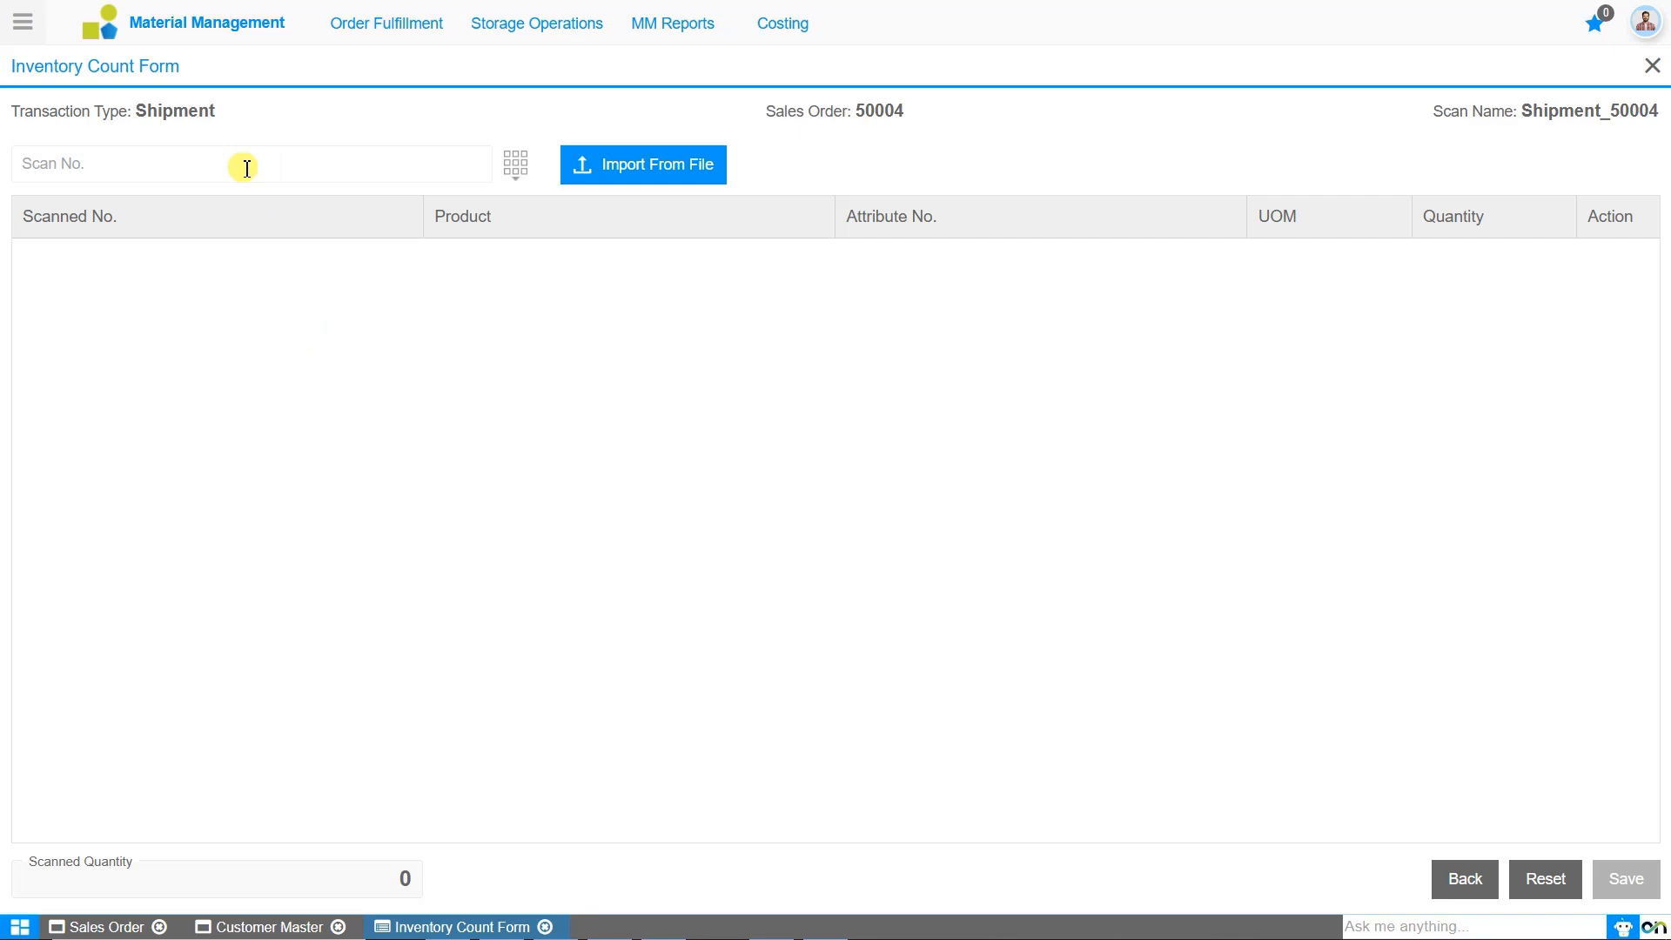
pyautogui.click(247, 169)
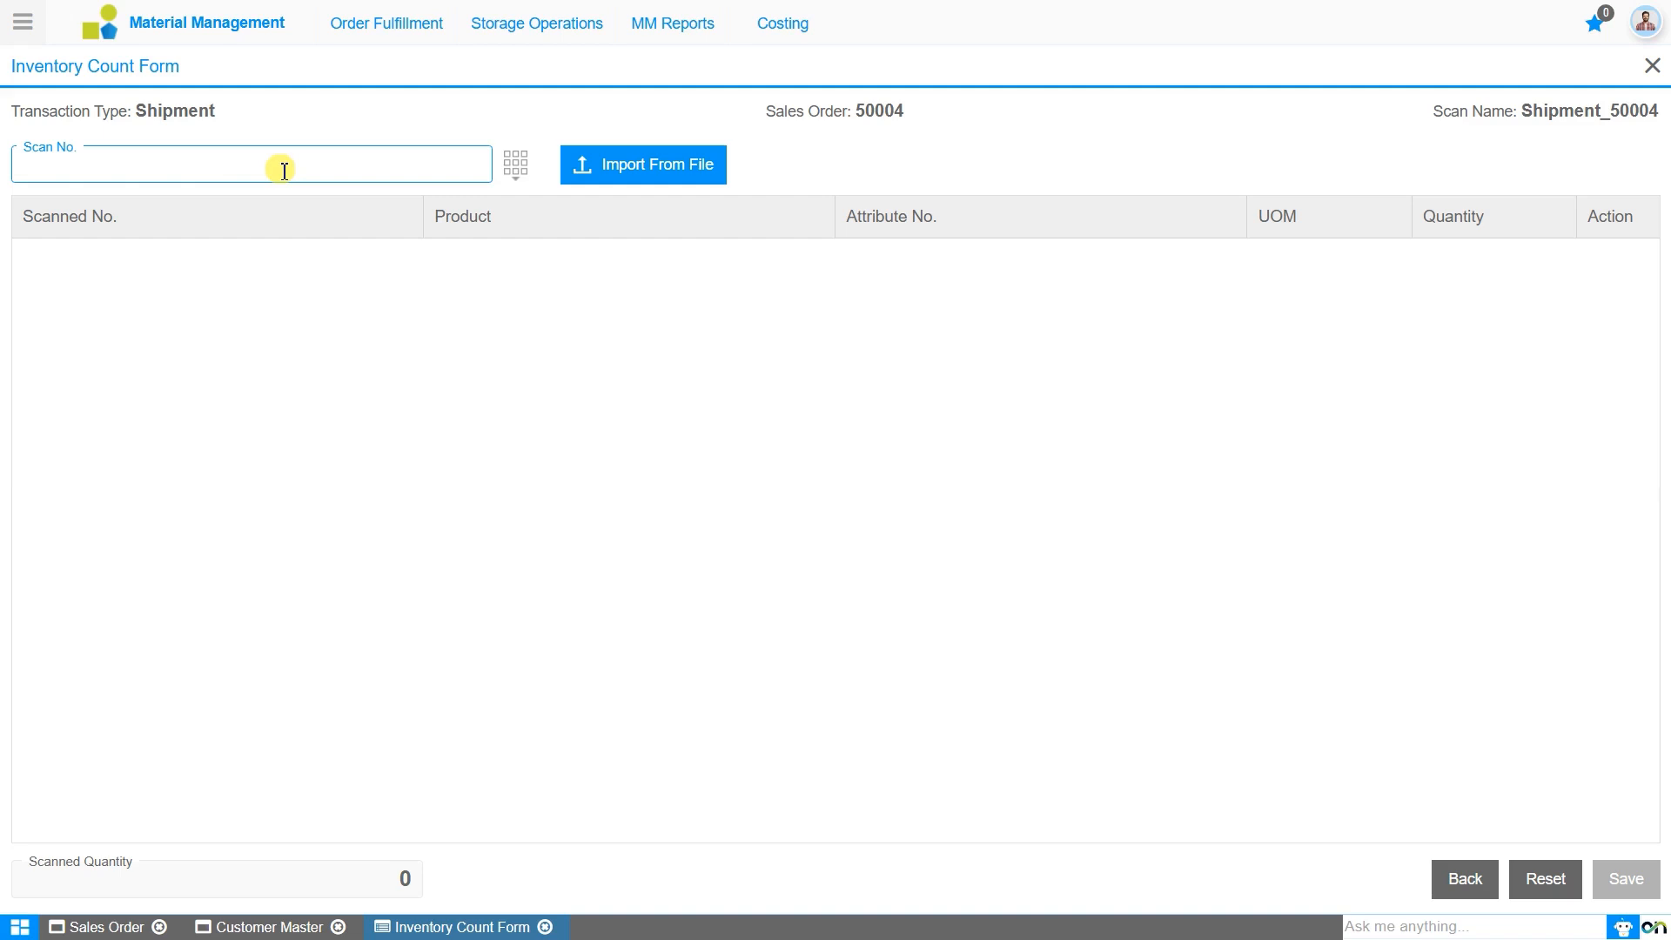
pyautogui.write('100001100012')
pyautogui.press('Return')
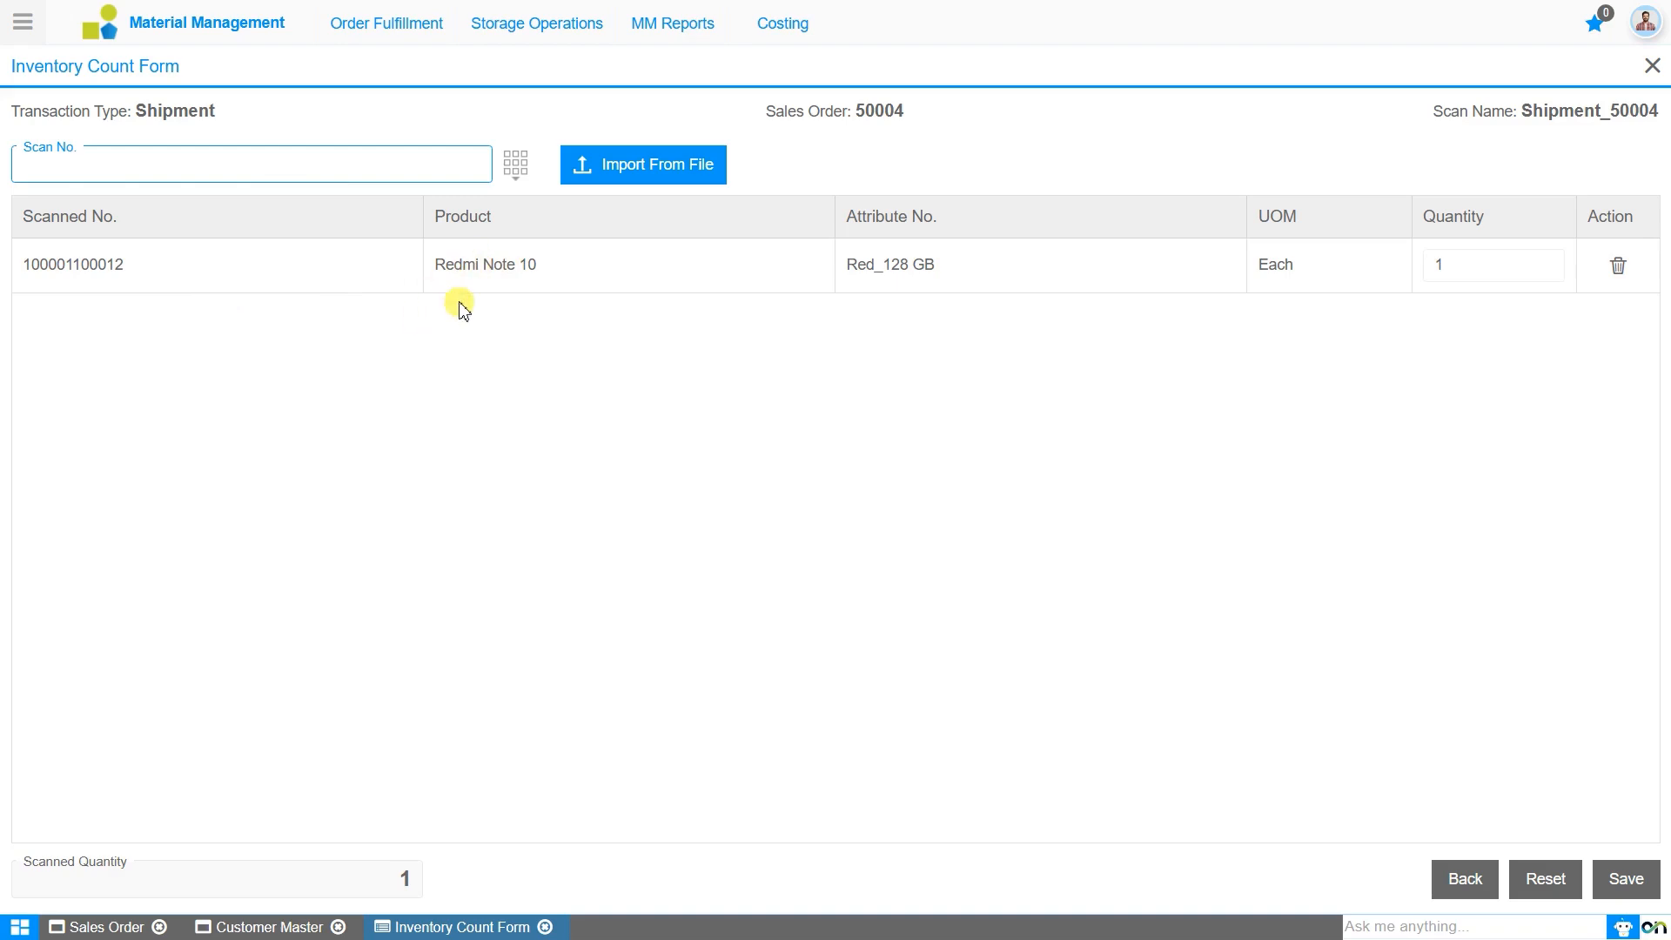
# Step: Open the Redmi Note 10 record in Product Master and examine its product details and barcode
pyautogui.hotkey('alt', 'm')
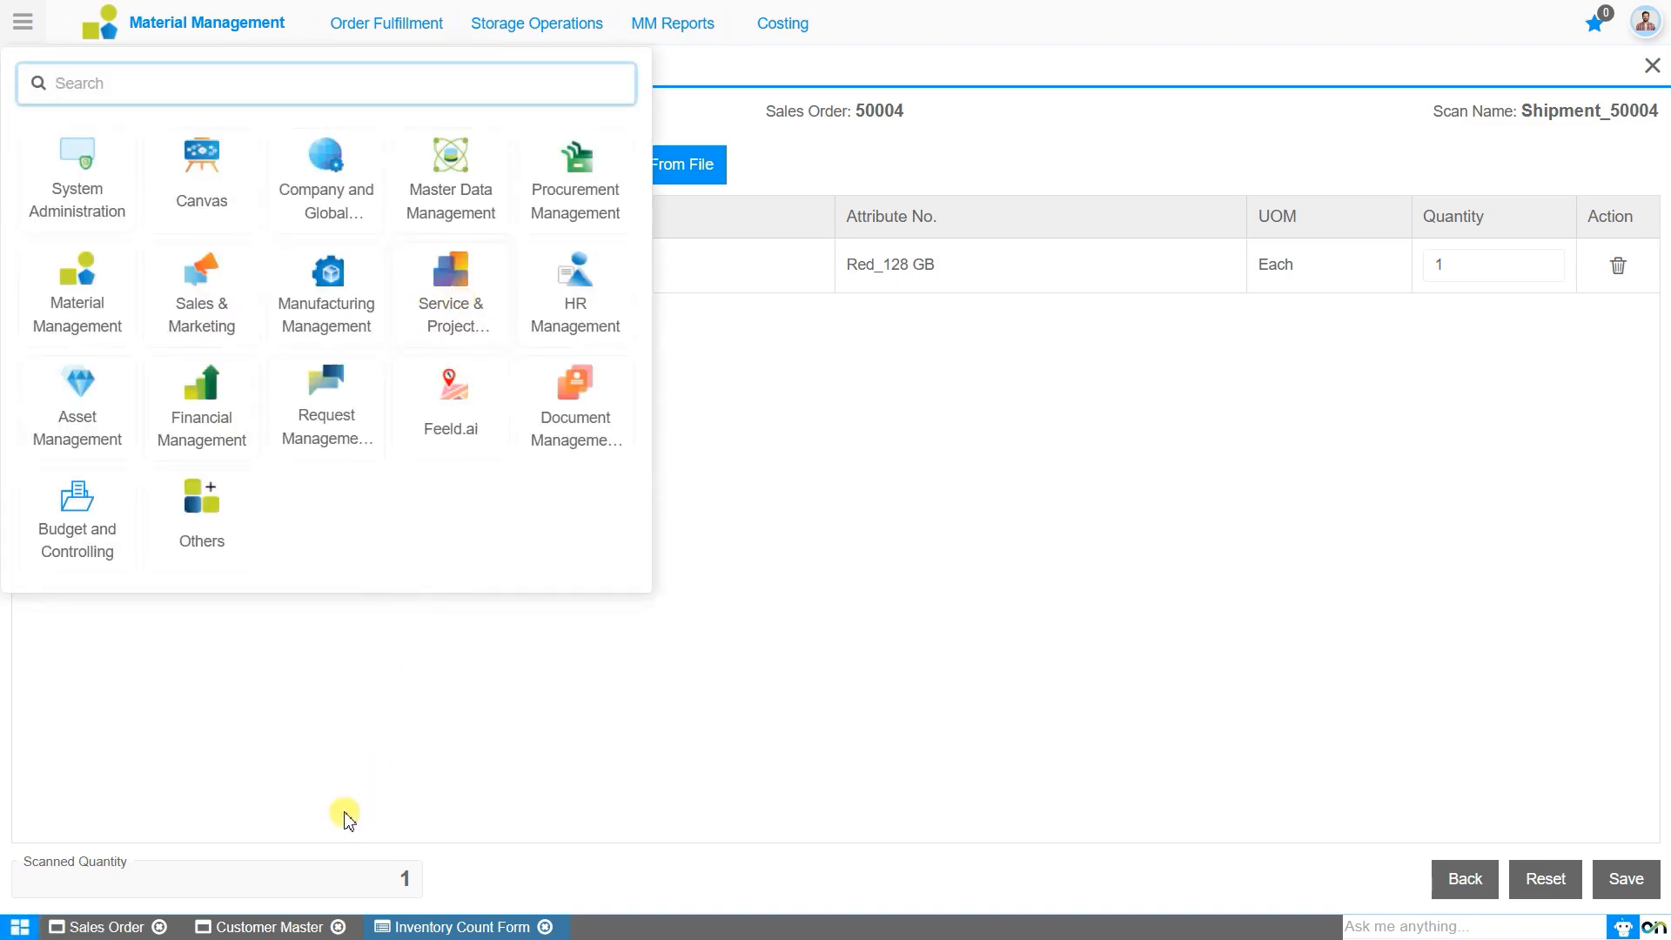
pyautogui.write('product master')
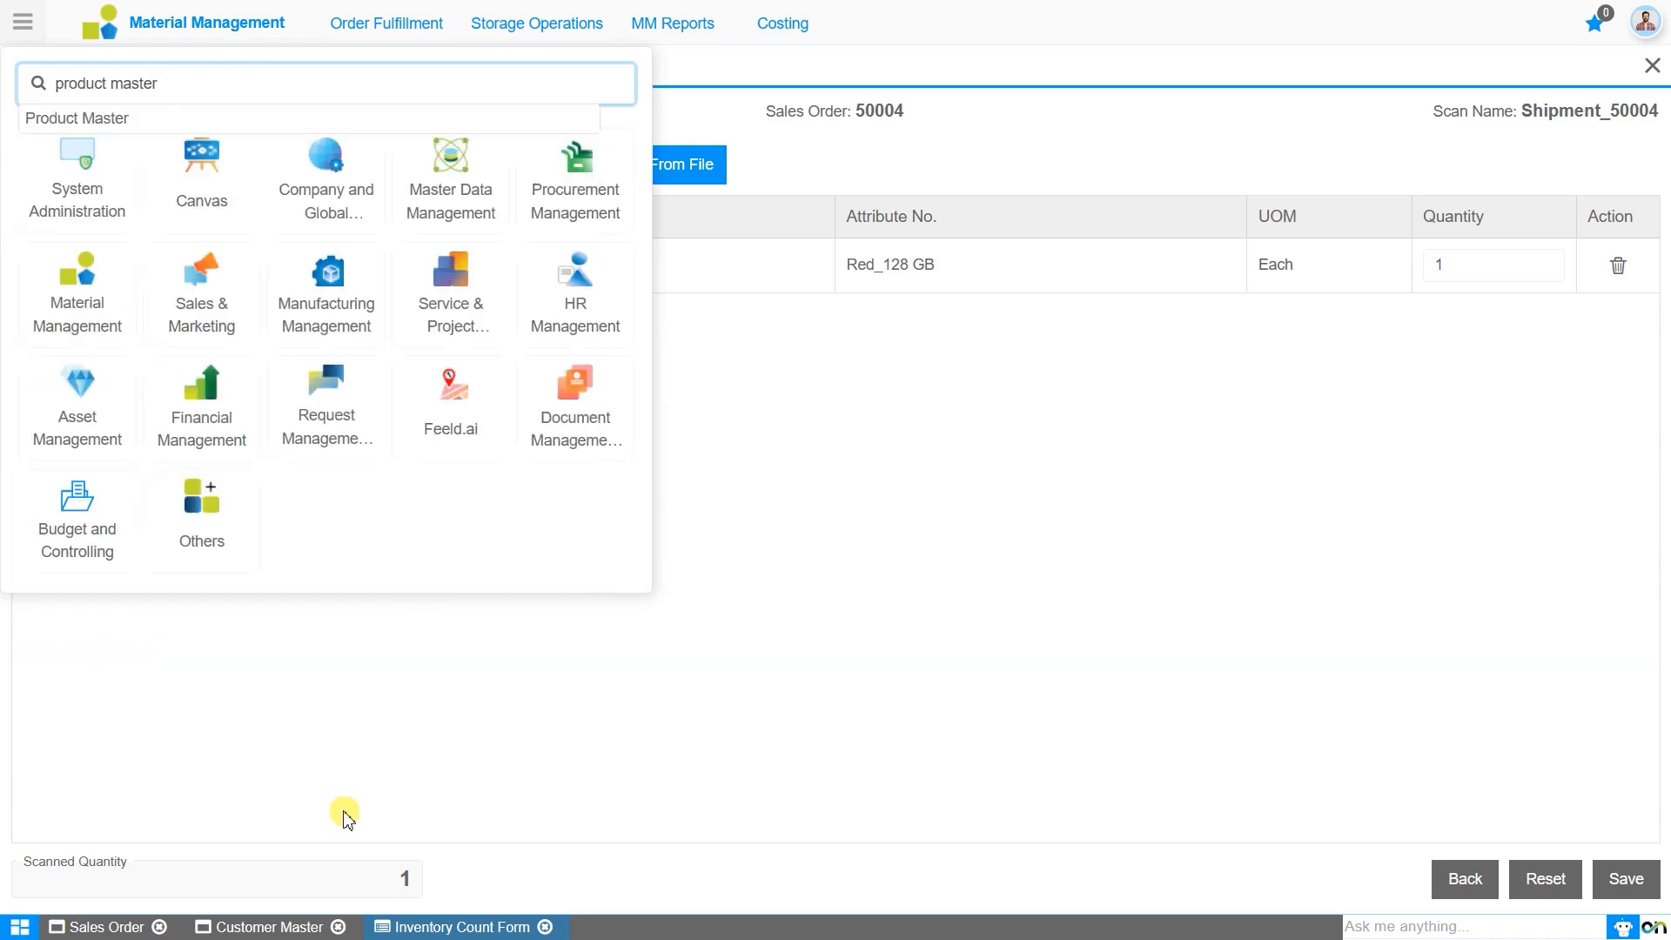
pyautogui.click(531, 122)
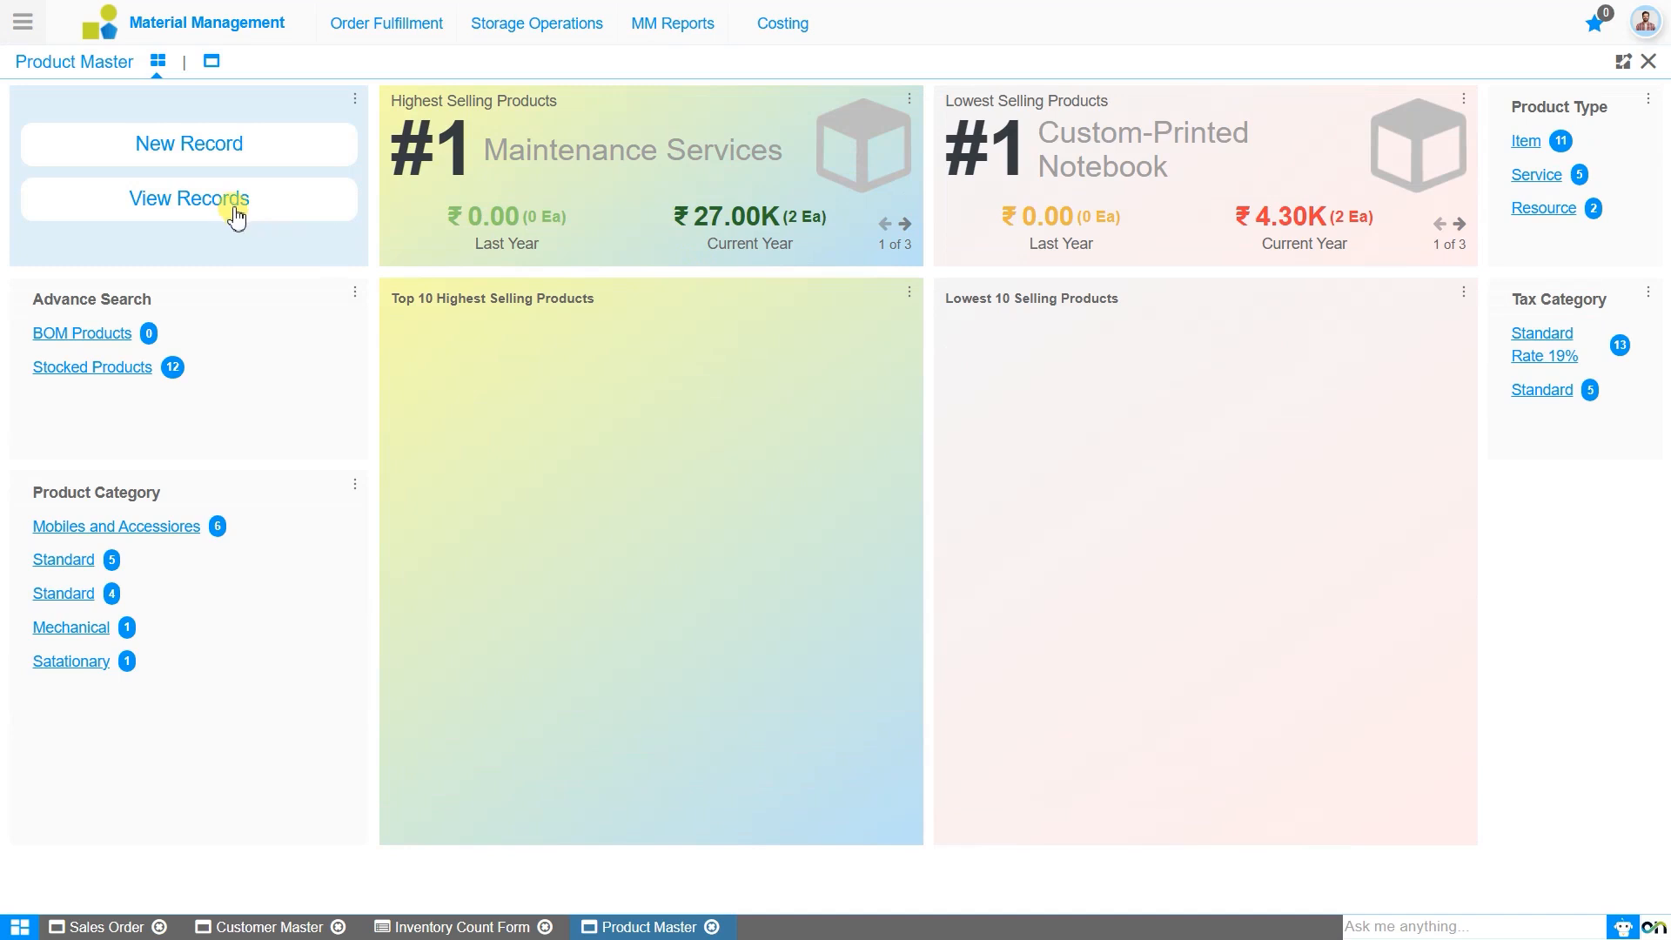
pyautogui.click(232, 208)
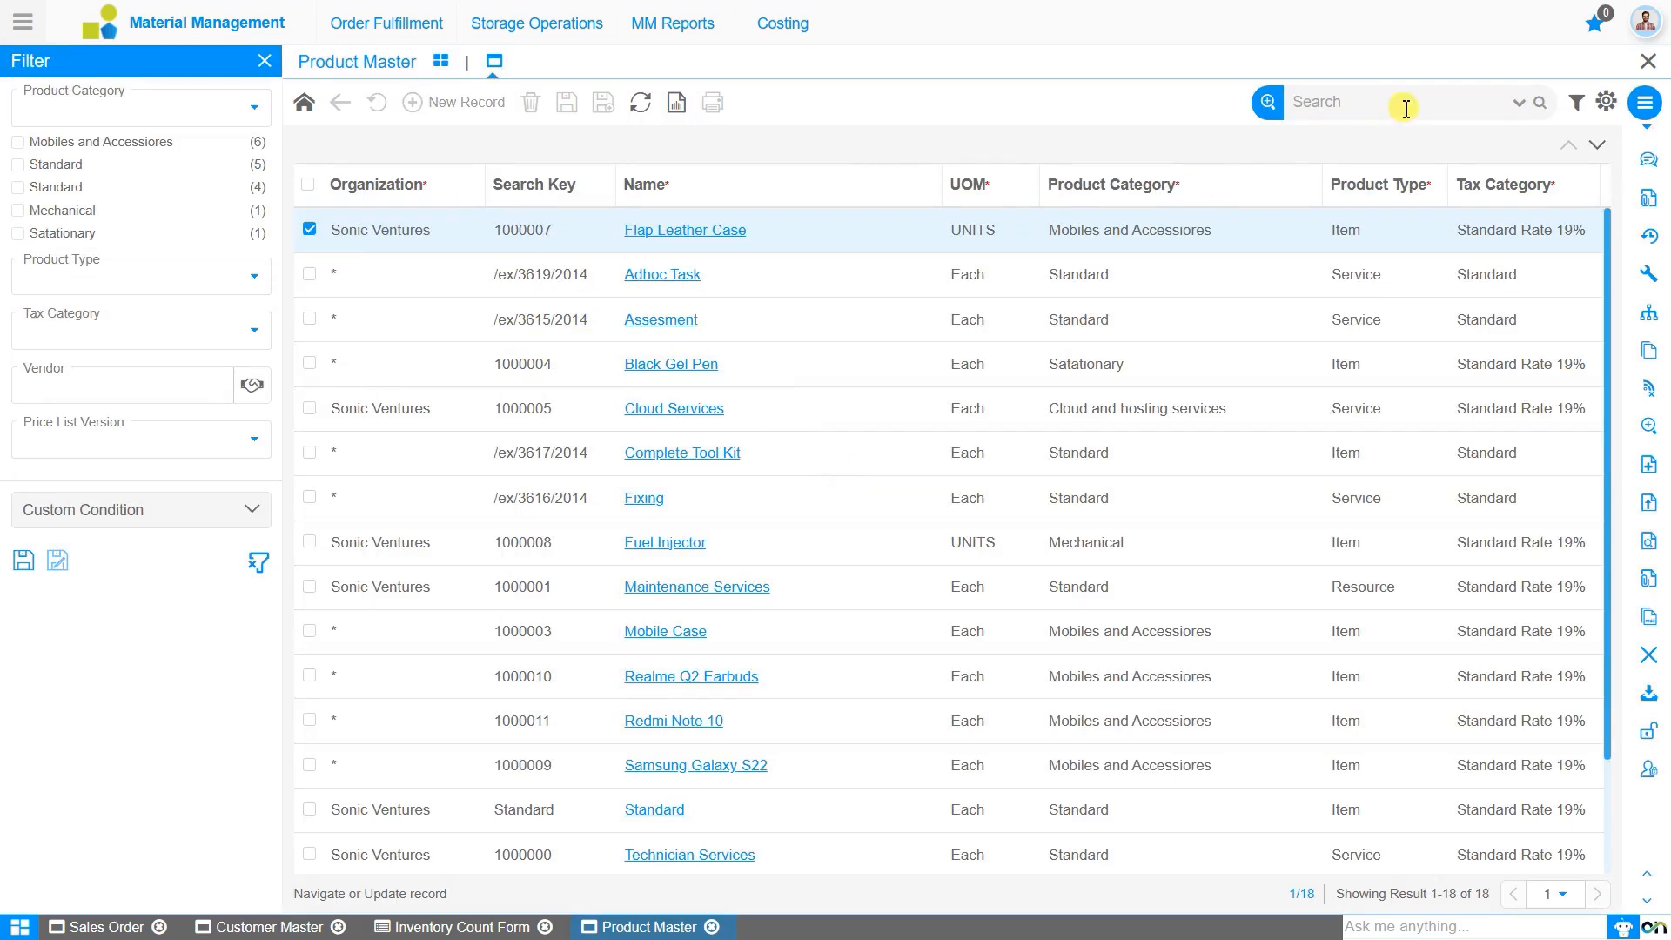
pyautogui.click(693, 731)
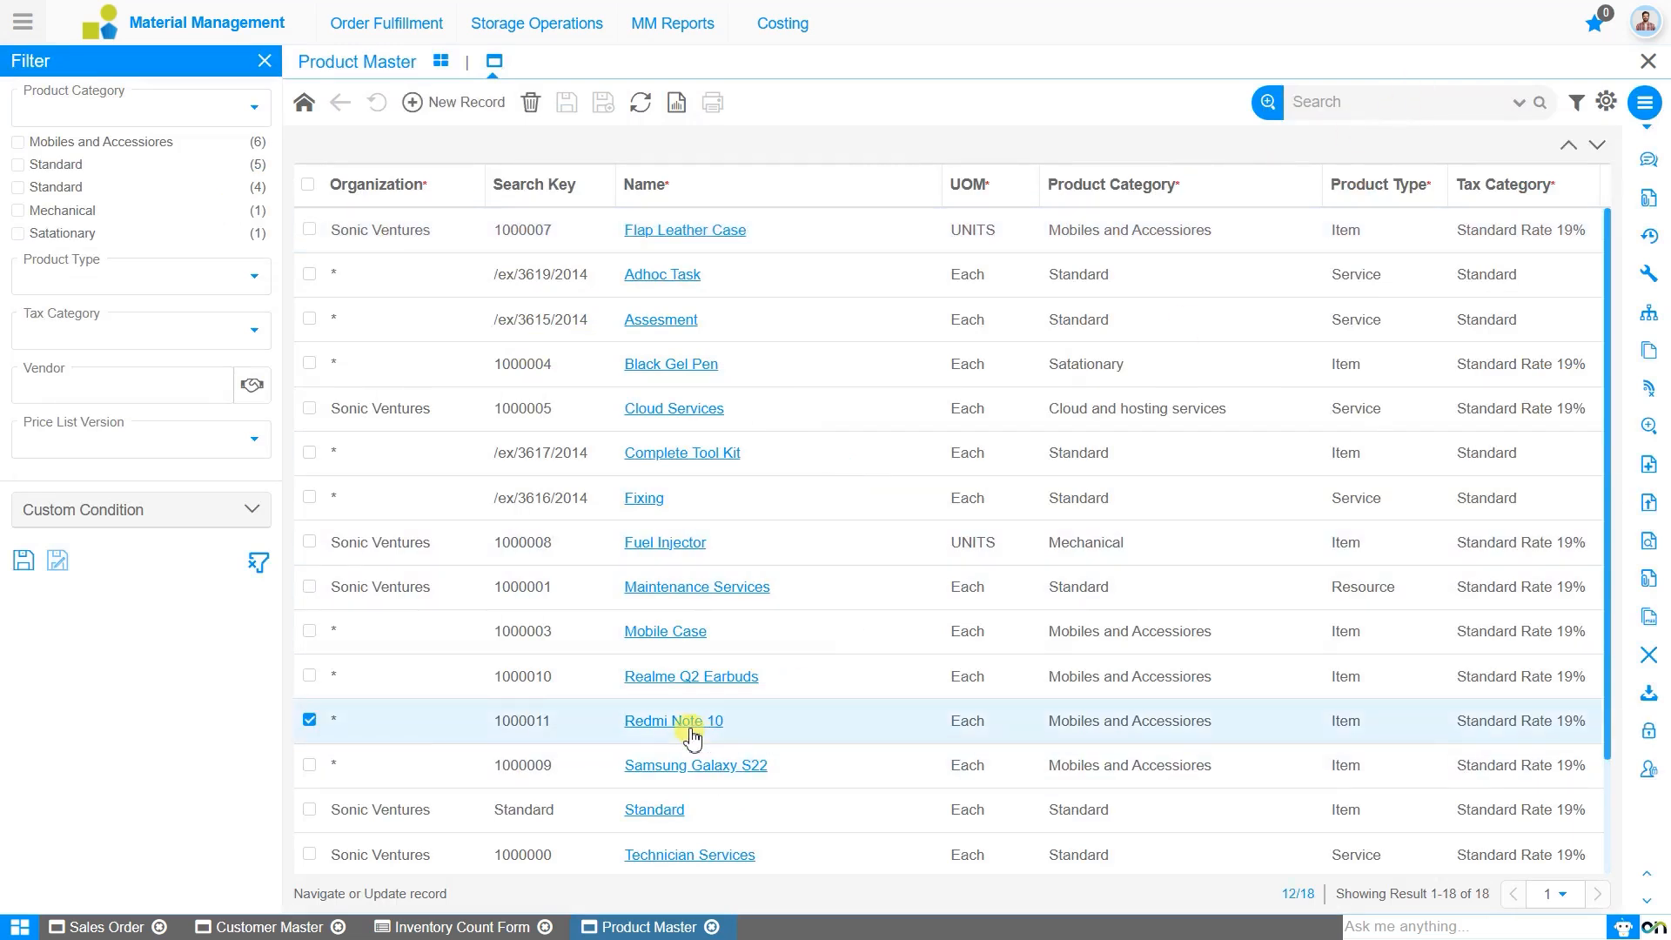
pyautogui.scroll(-2, 802, 625)
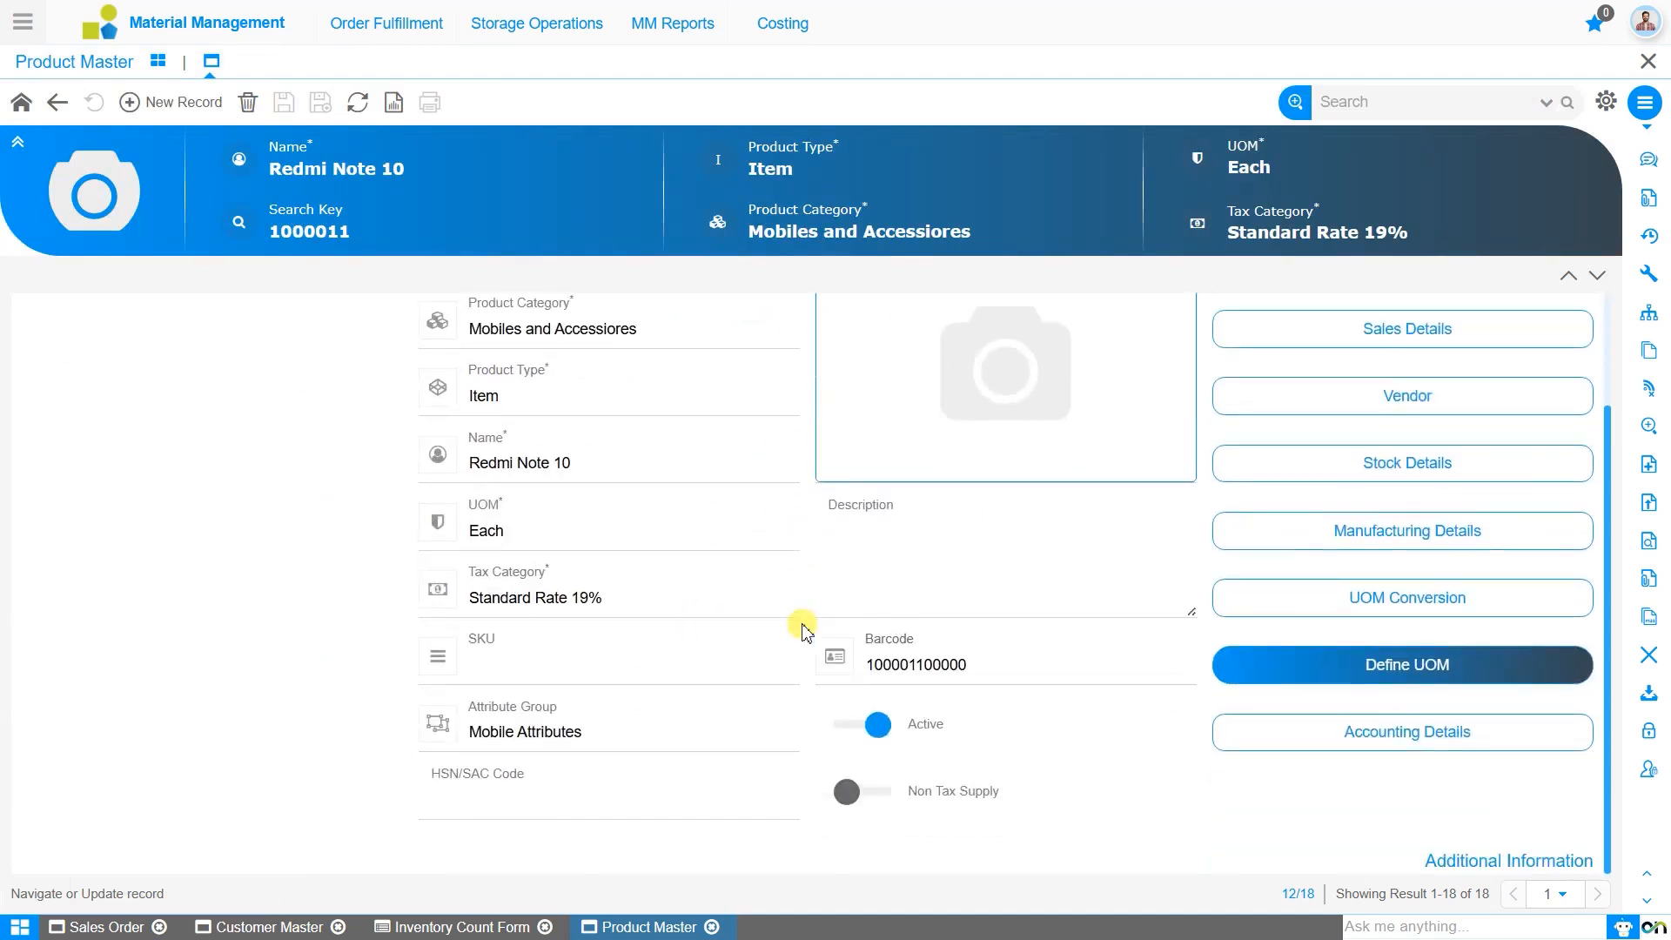
pyautogui.scroll(2, 801, 625)
pyautogui.scroll(-2, 802, 625)
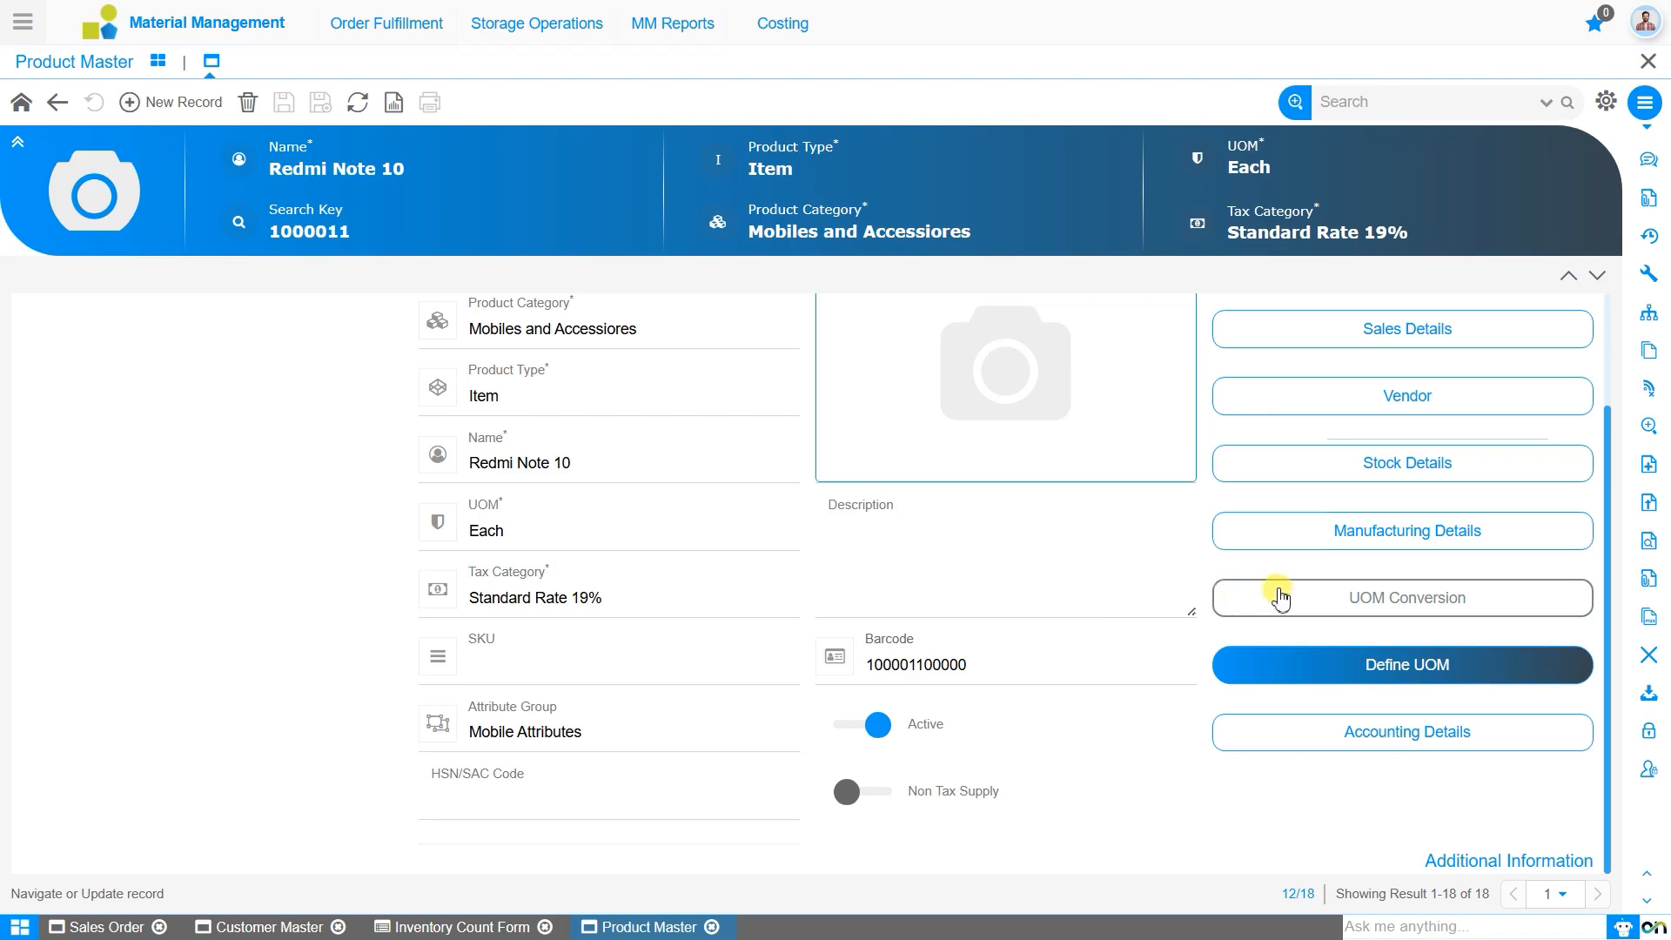
# Step: Examine the barcode on the product's UOM conversion to PACKS and return to the product details
pyautogui.click(1375, 606)
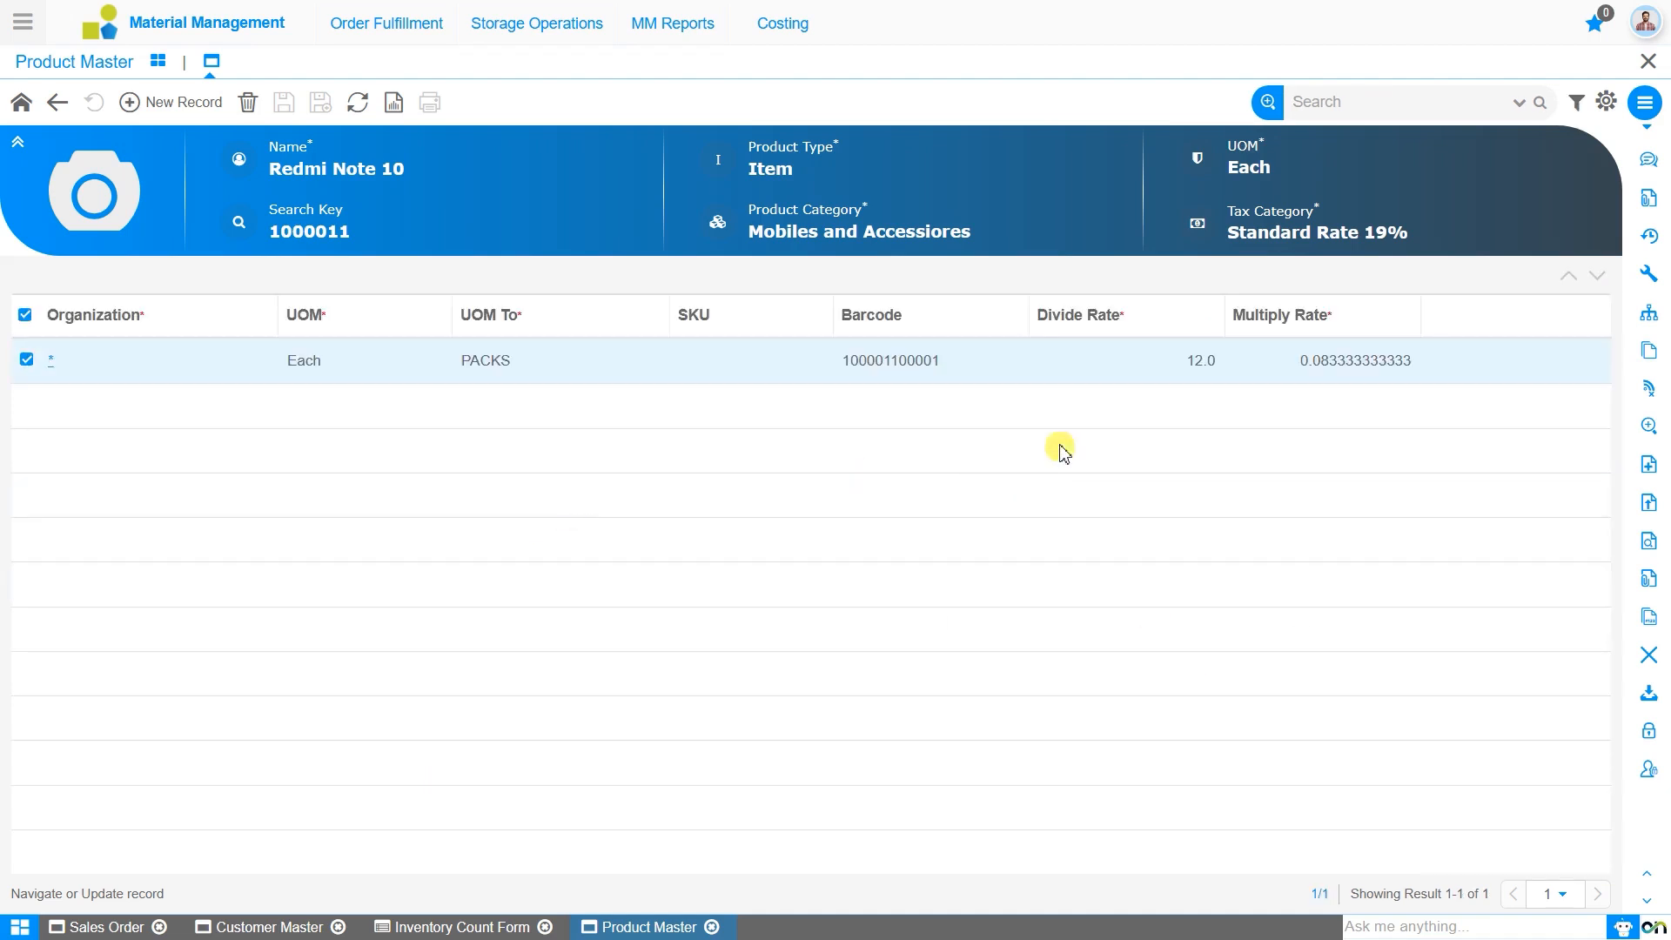
pyautogui.click(56, 360)
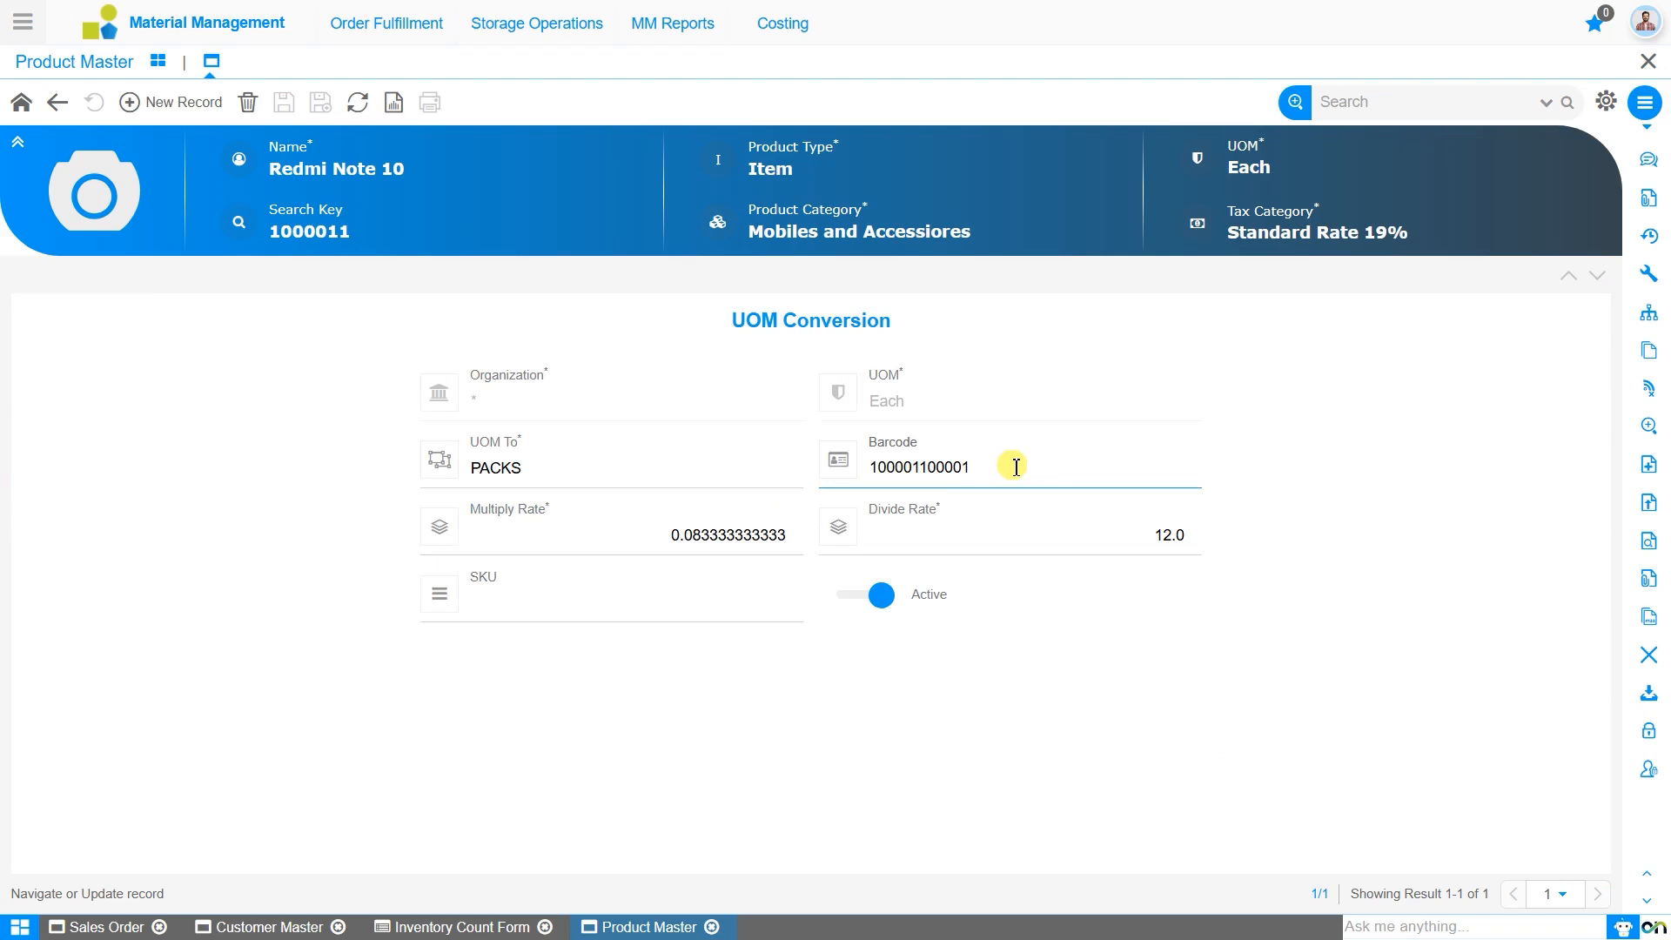
pyautogui.click(21, 104)
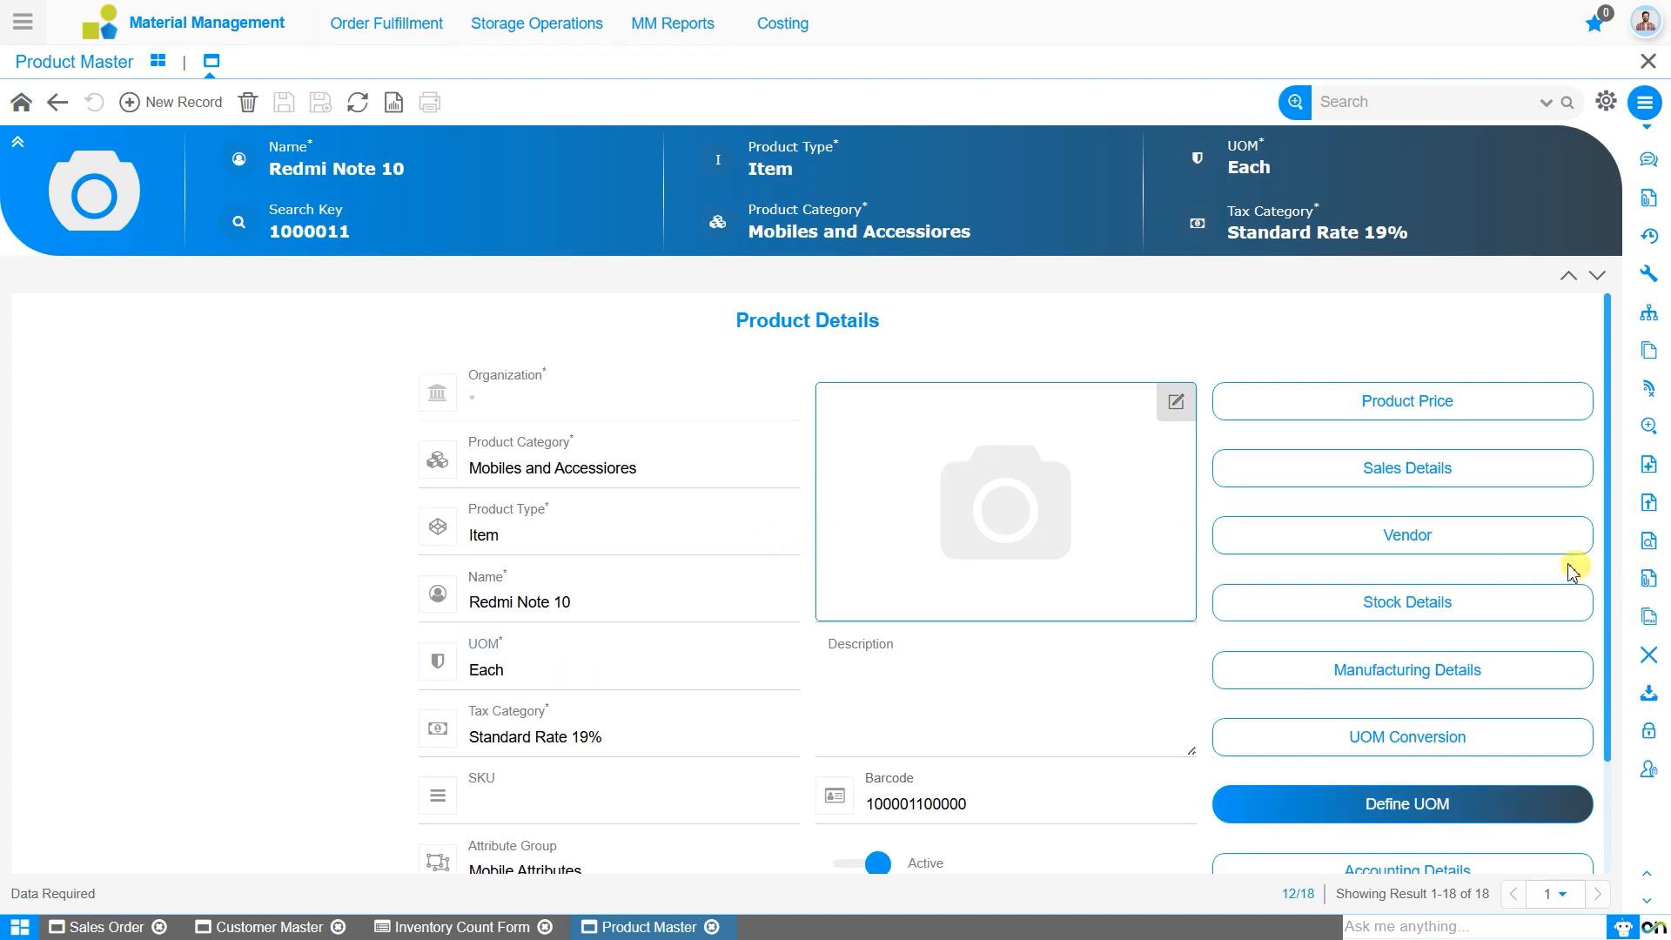
# Step: Open the additional barcode record under the product's stock details and examine its attribute set instance and UPC/EAN
pyautogui.click(1533, 612)
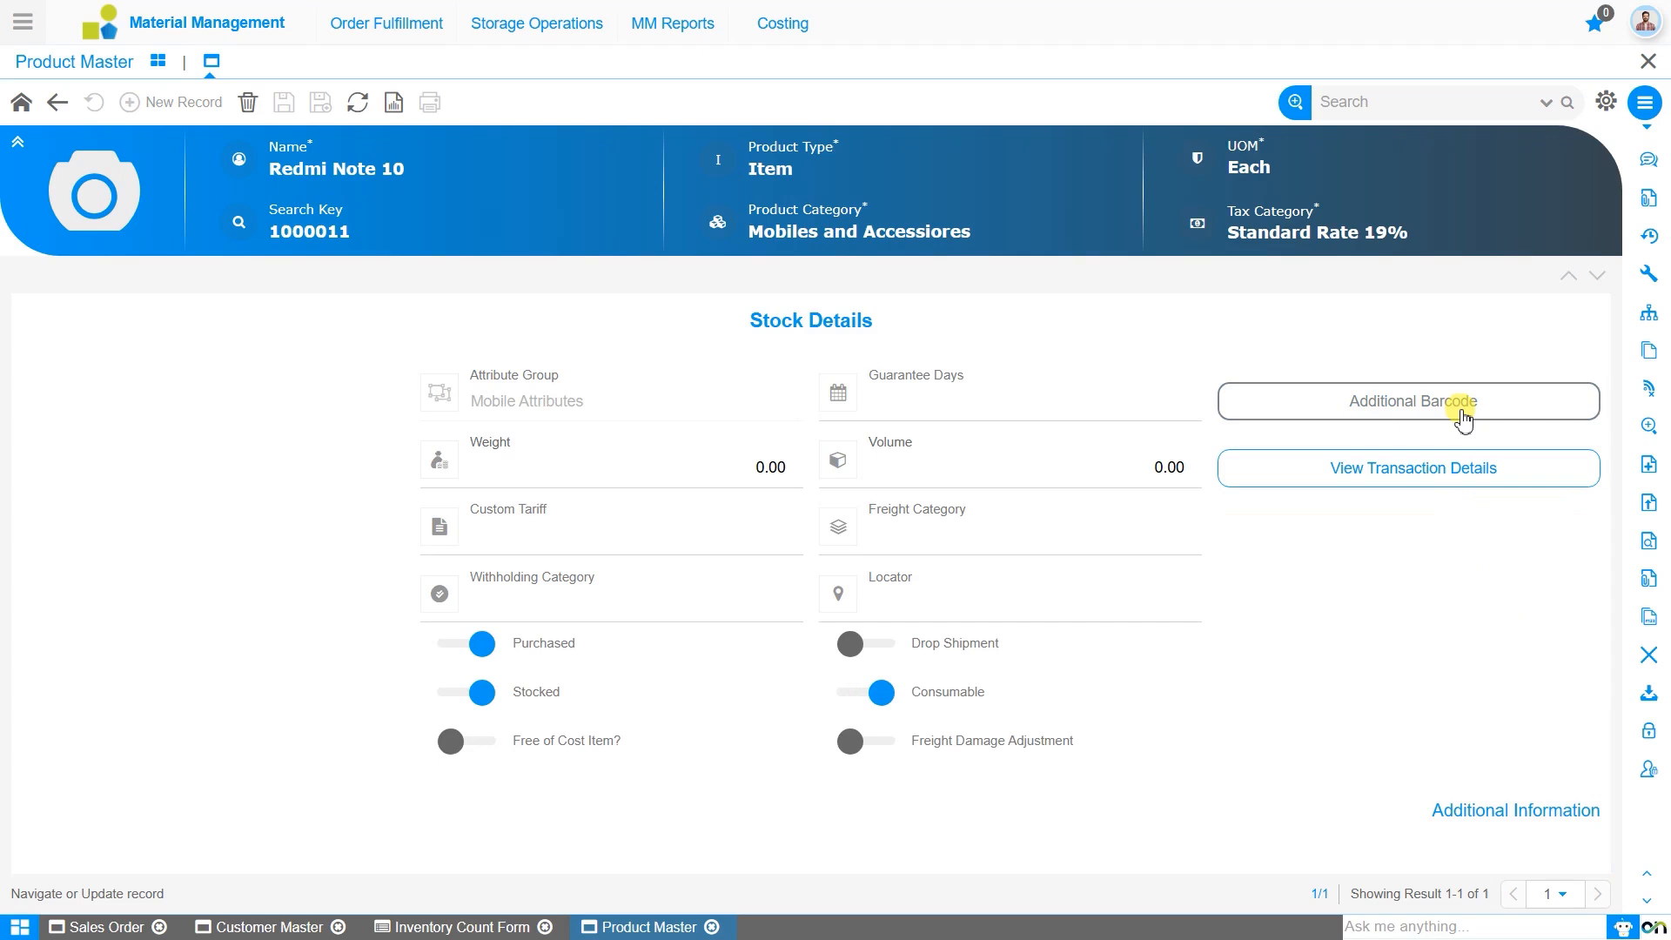
pyautogui.click(1414, 413)
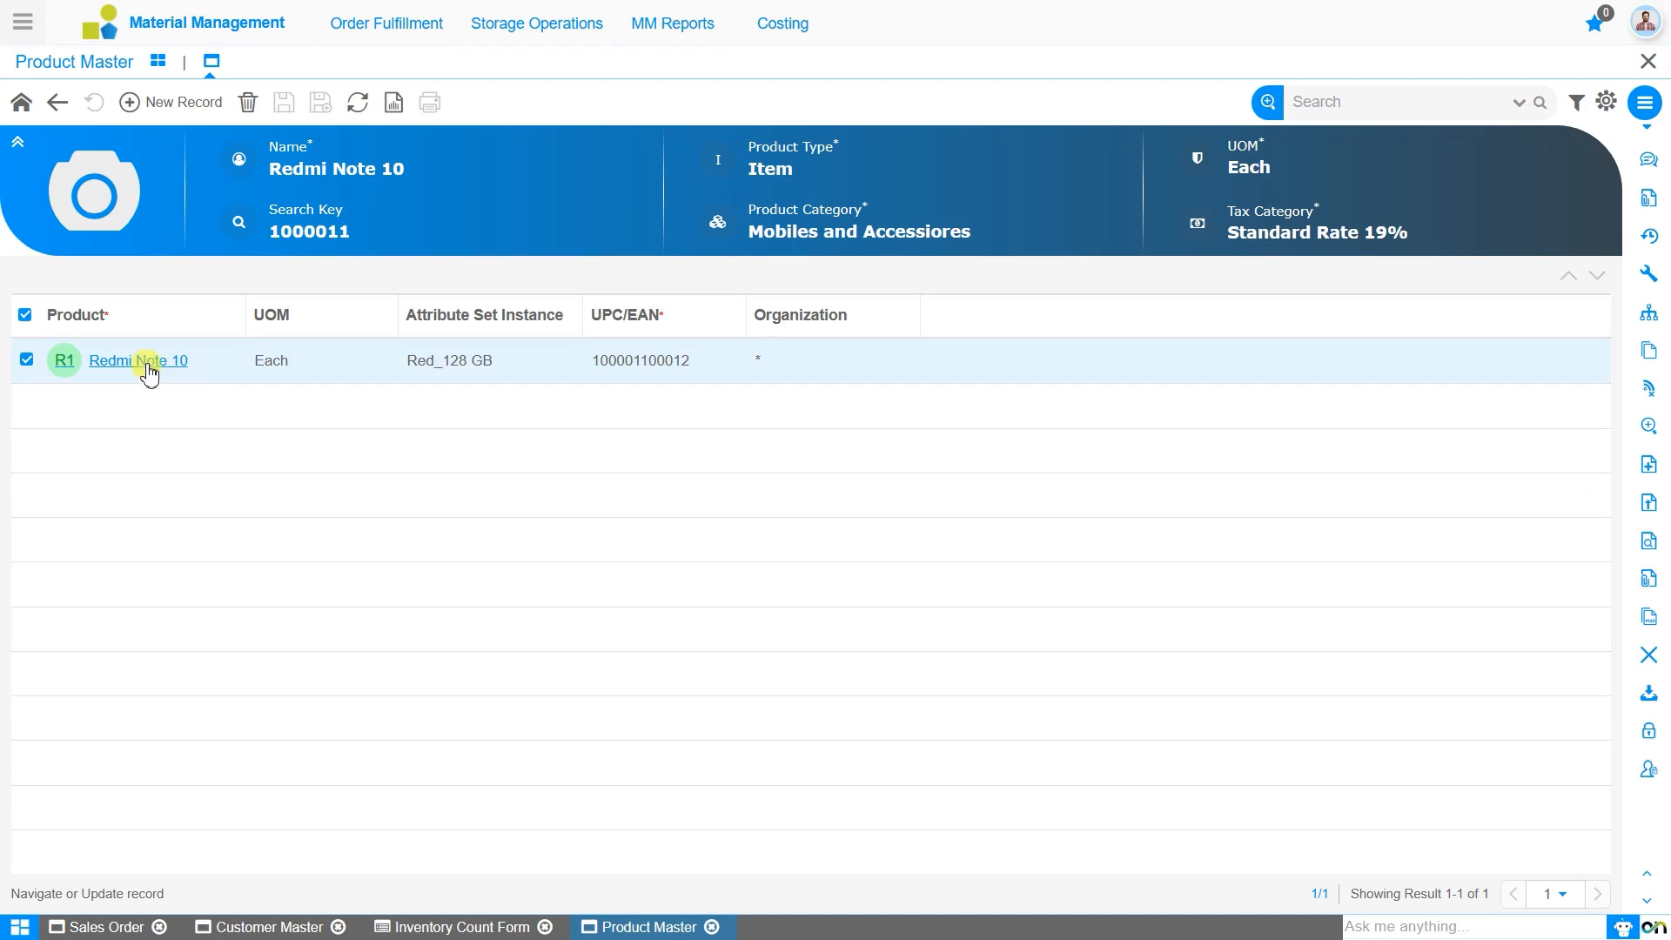
pyautogui.click(147, 364)
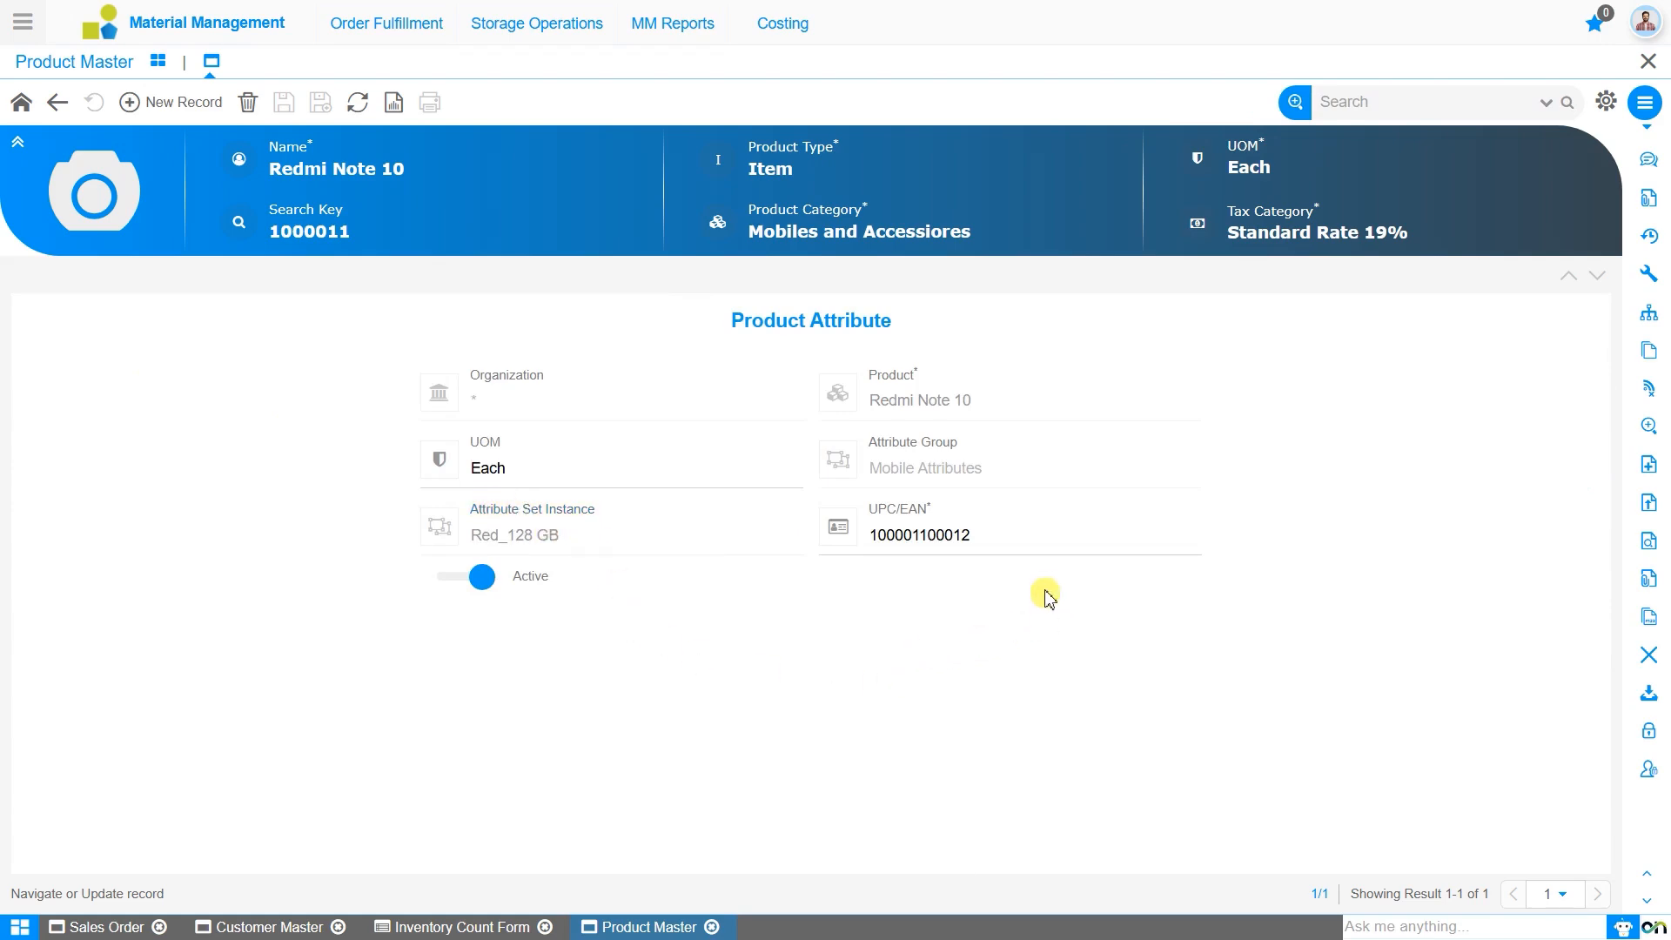
pyautogui.click(1039, 543)
# Step: Import the TrainingBarcodes file from the Downloads folder into the shipment's scanned items in the Inventory Count Form
pyautogui.click(464, 929)
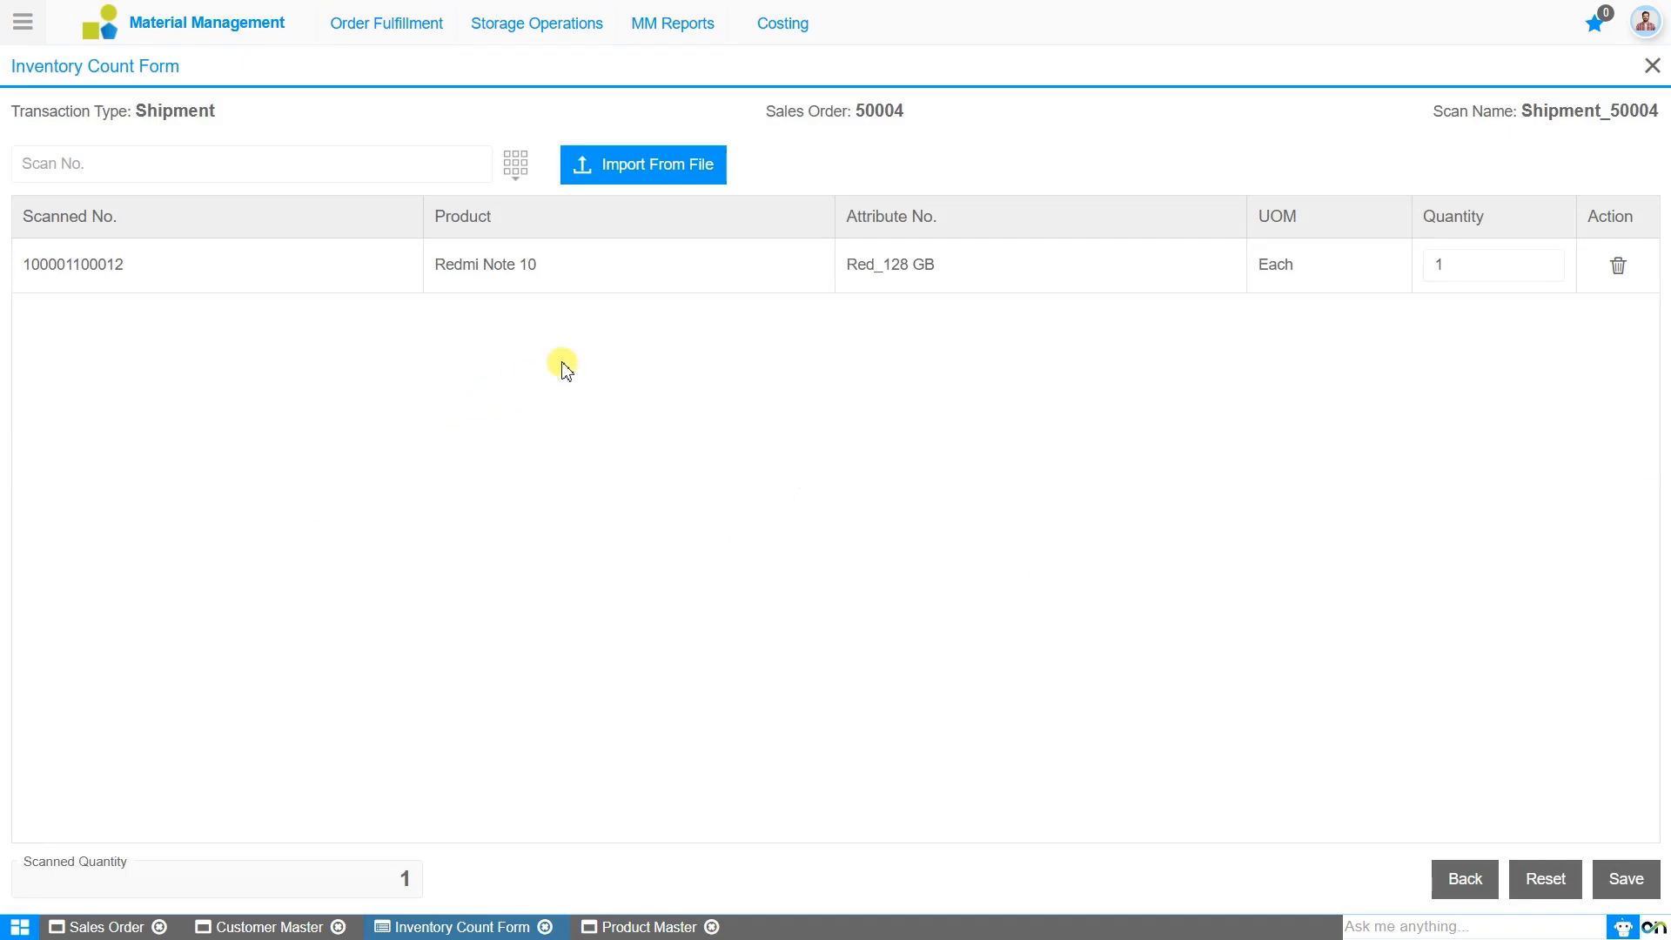
pyautogui.click(654, 174)
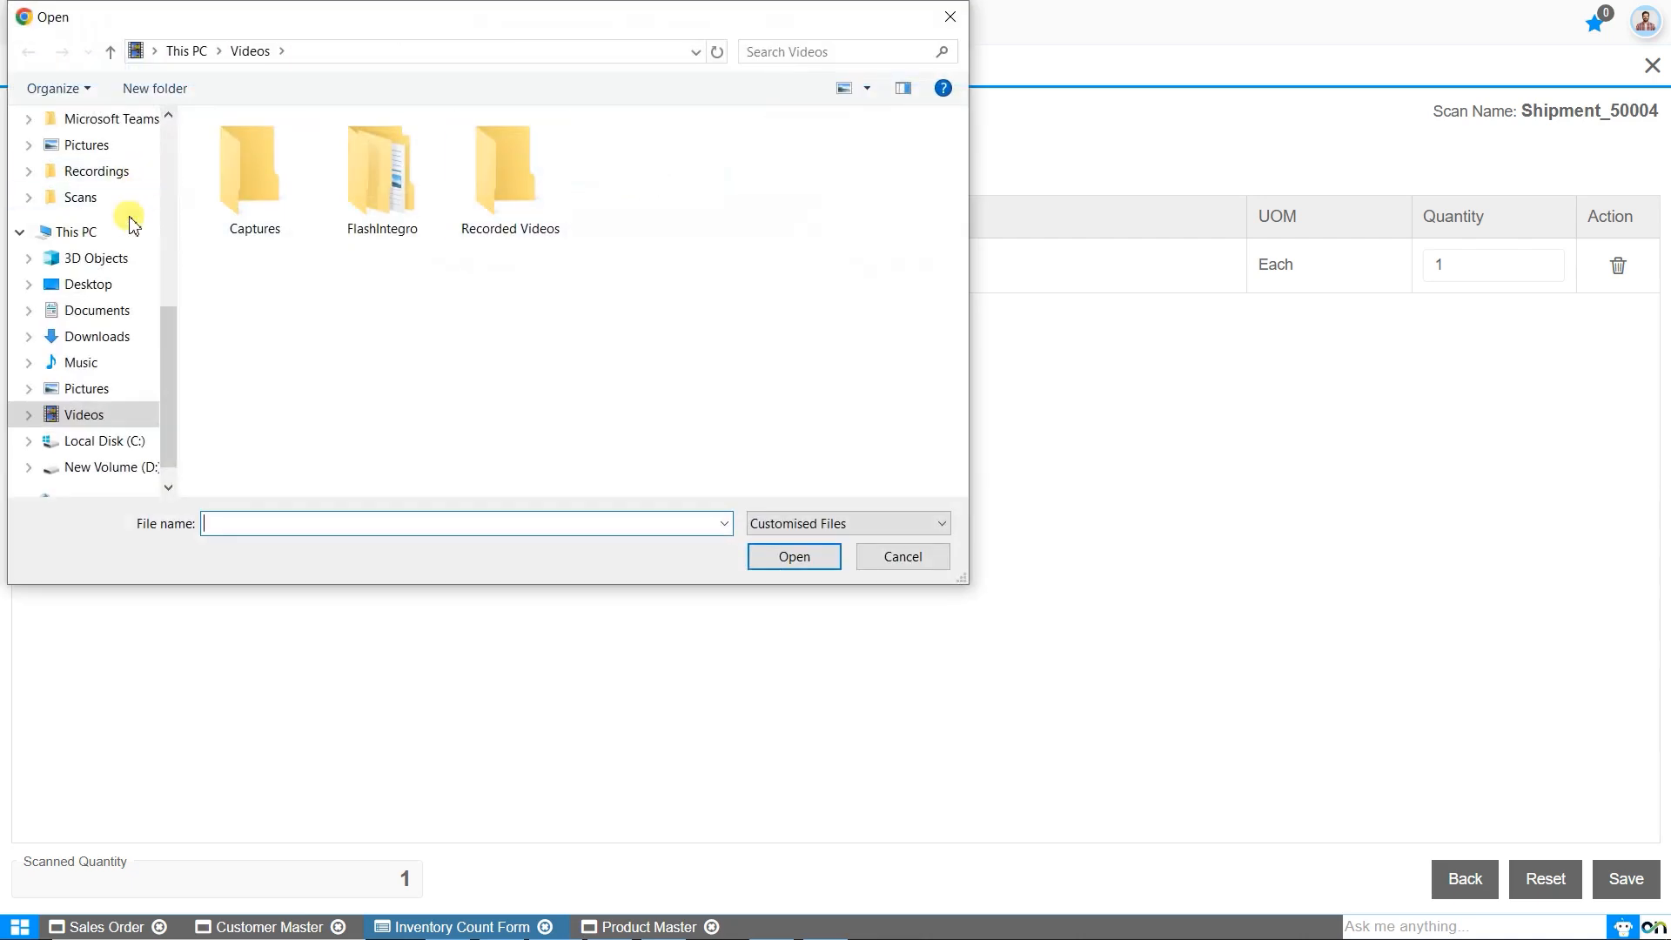
pyautogui.click(100, 337)
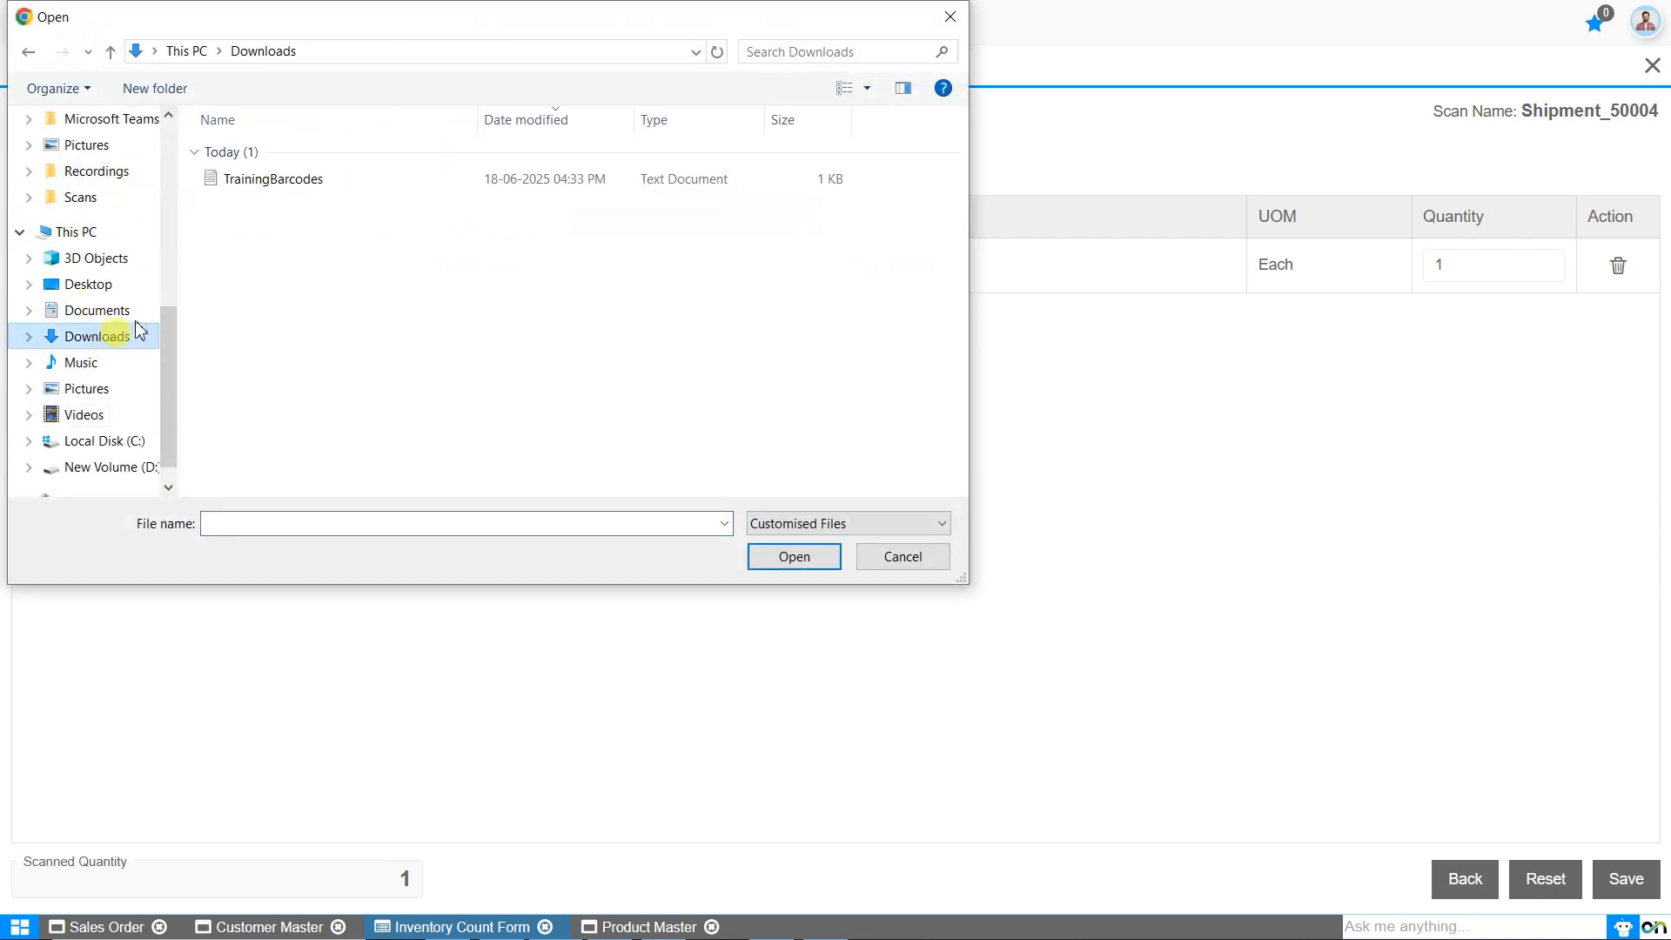
pyautogui.click(315, 184)
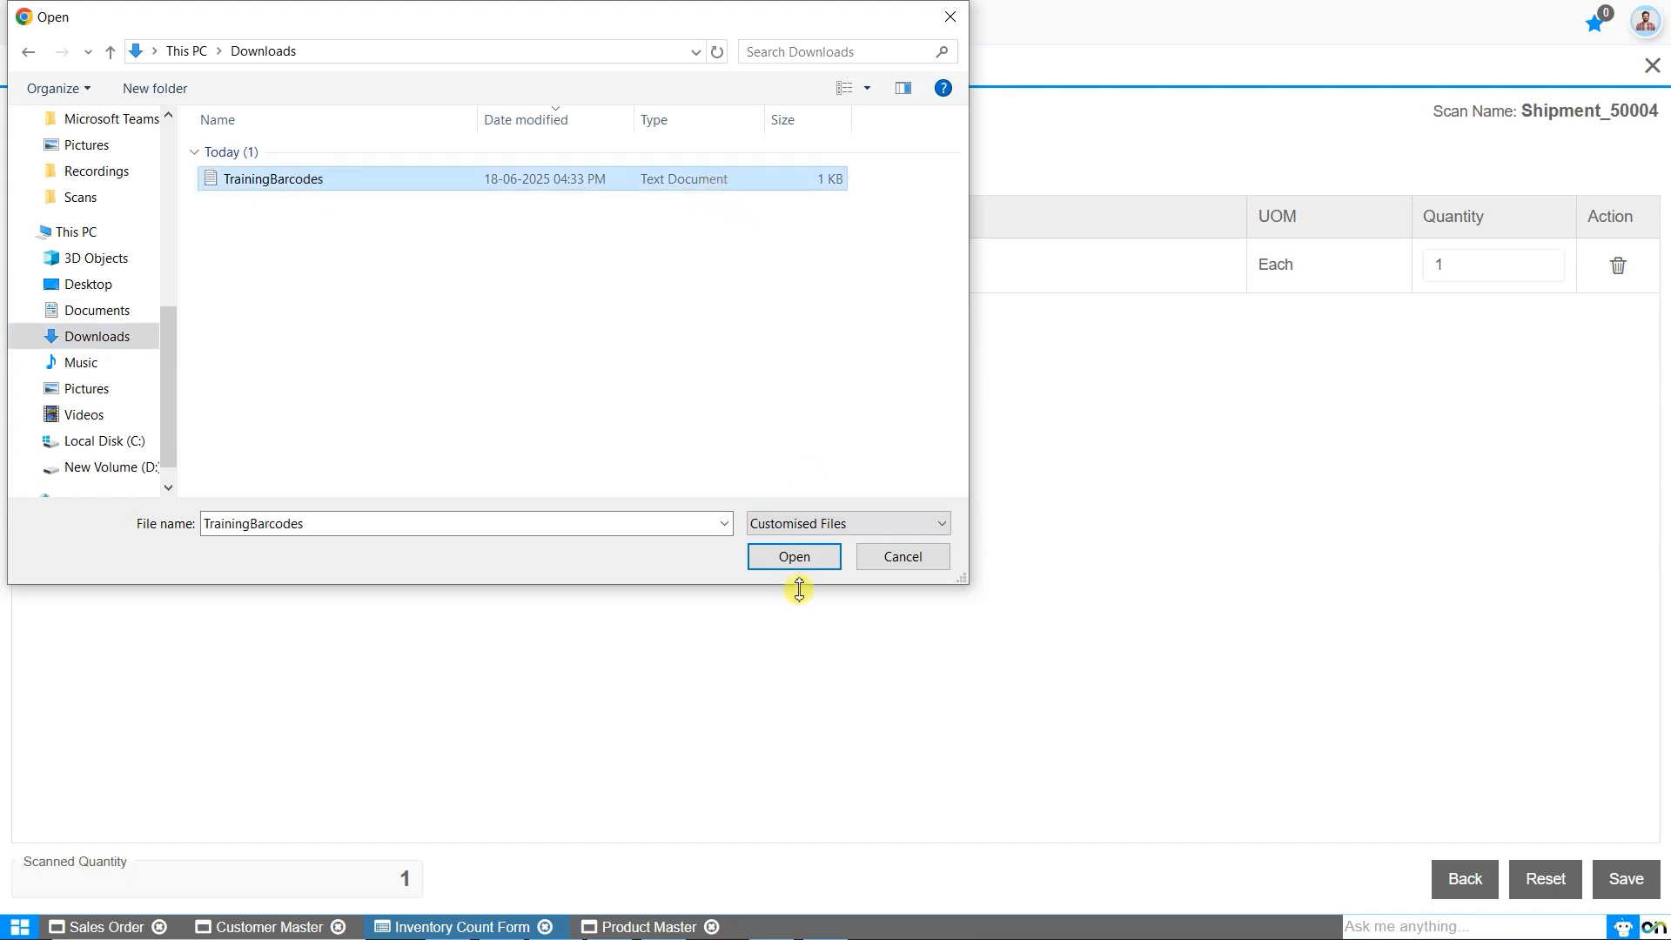
pyautogui.click(794, 557)
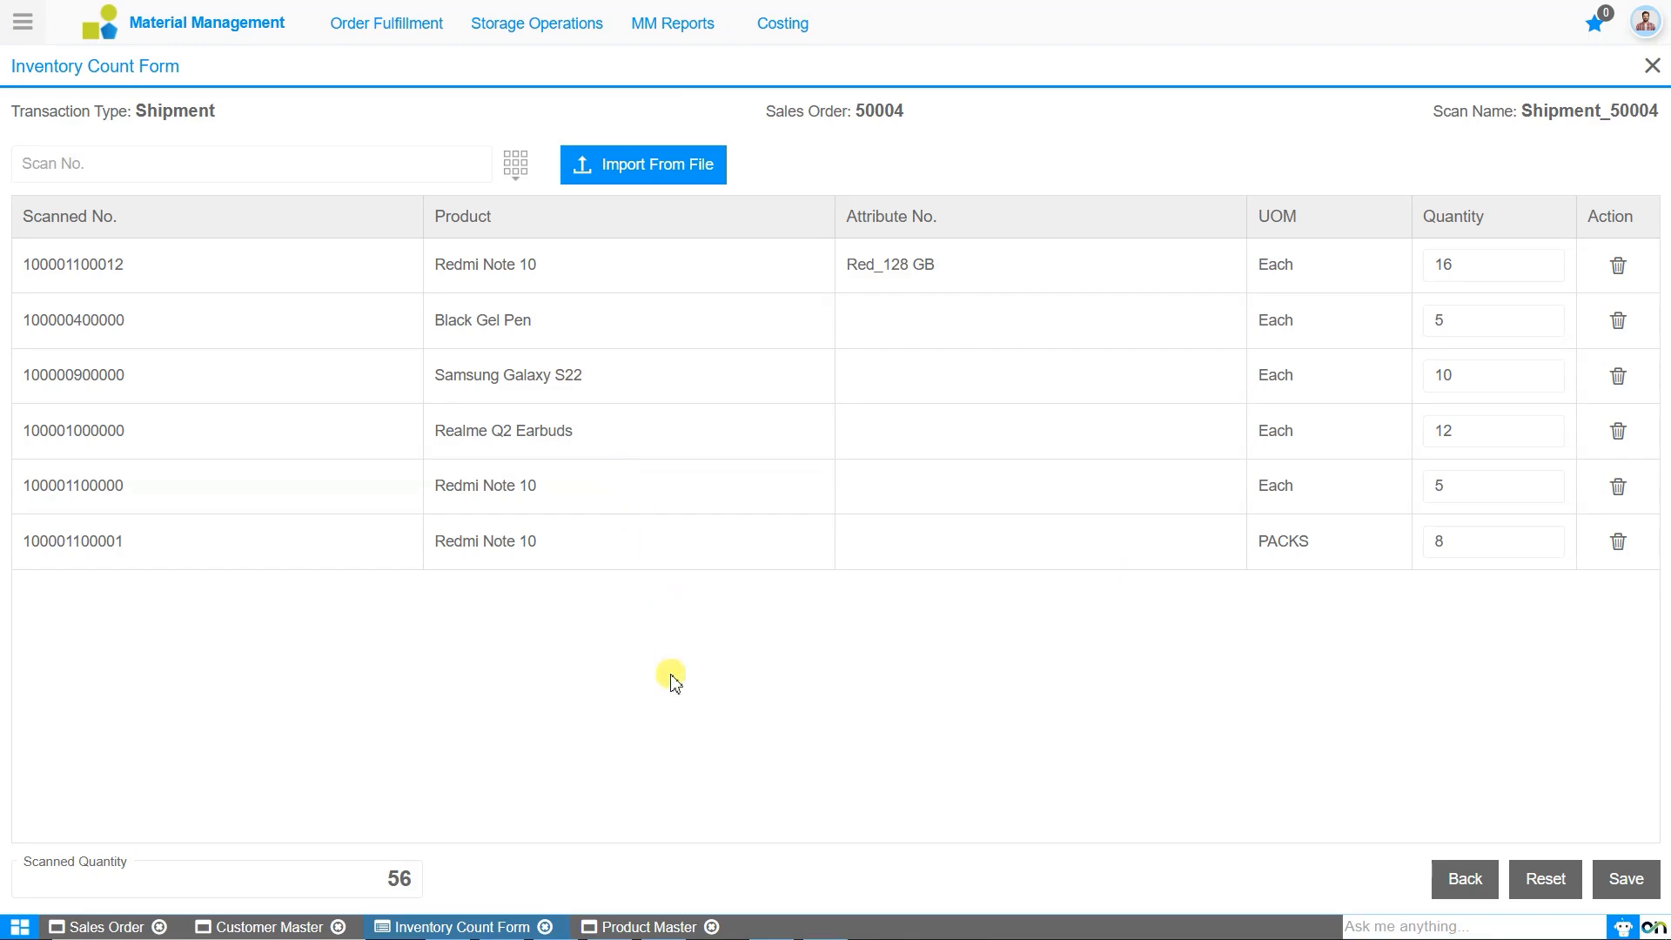
# Step: Switch to File Explorer, open the TrainingBarcodes text file in Notepad and examine its barcode and quantity format
pyautogui.hotkey('alt', 'Tab')
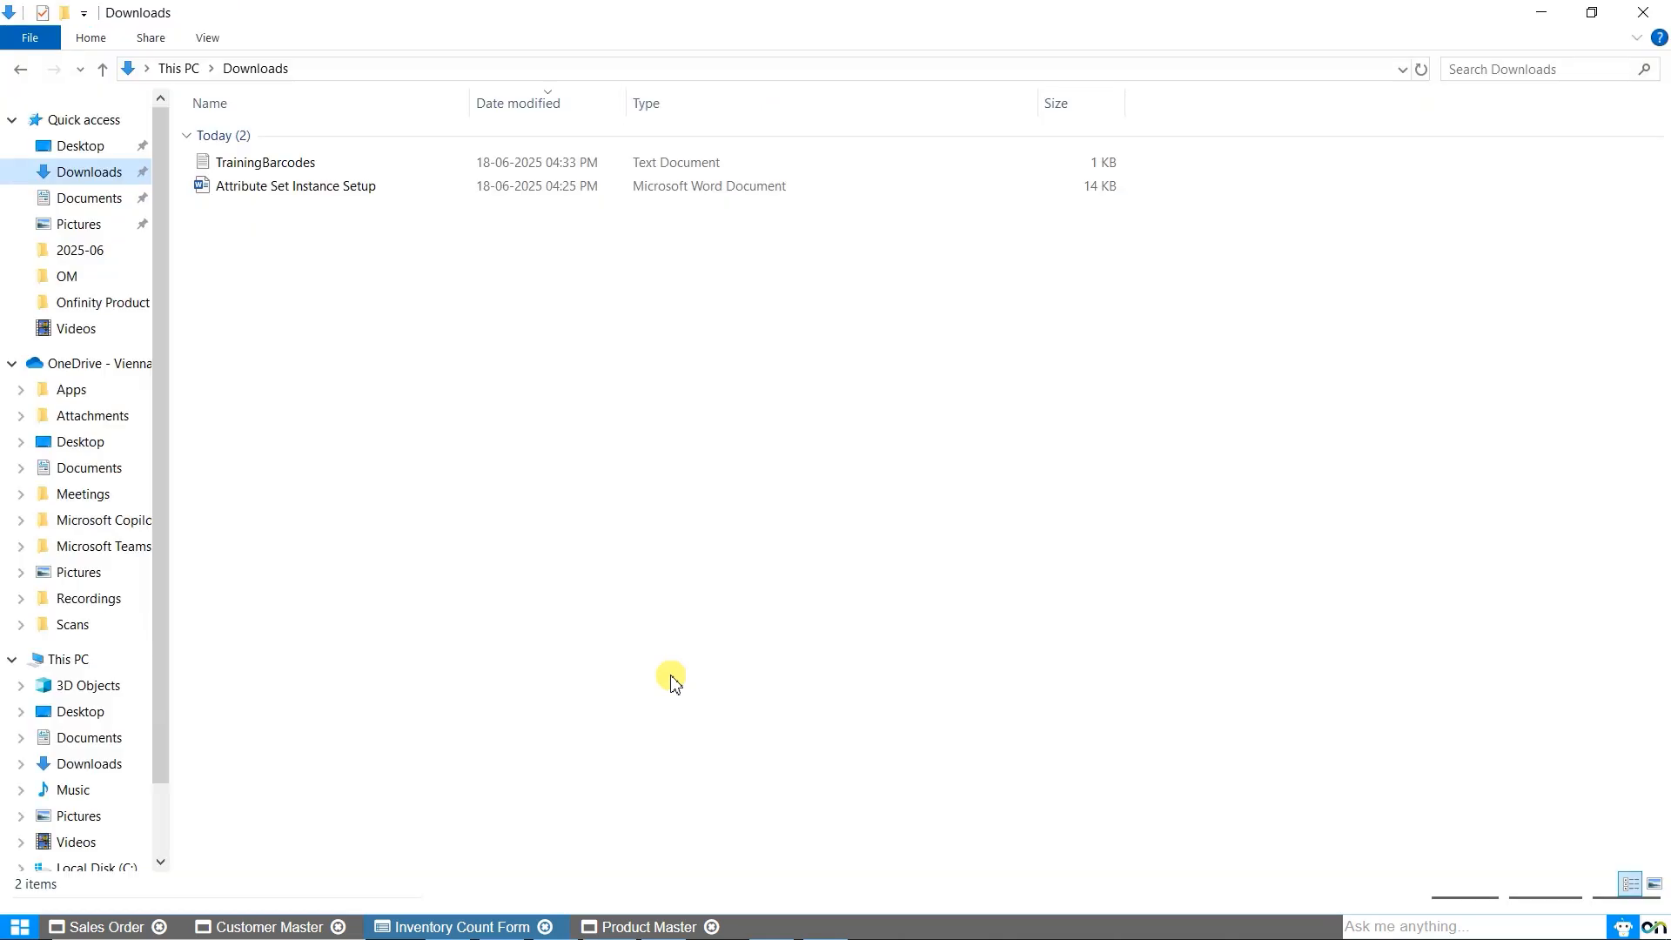
pyautogui.doubleClick(374, 166)
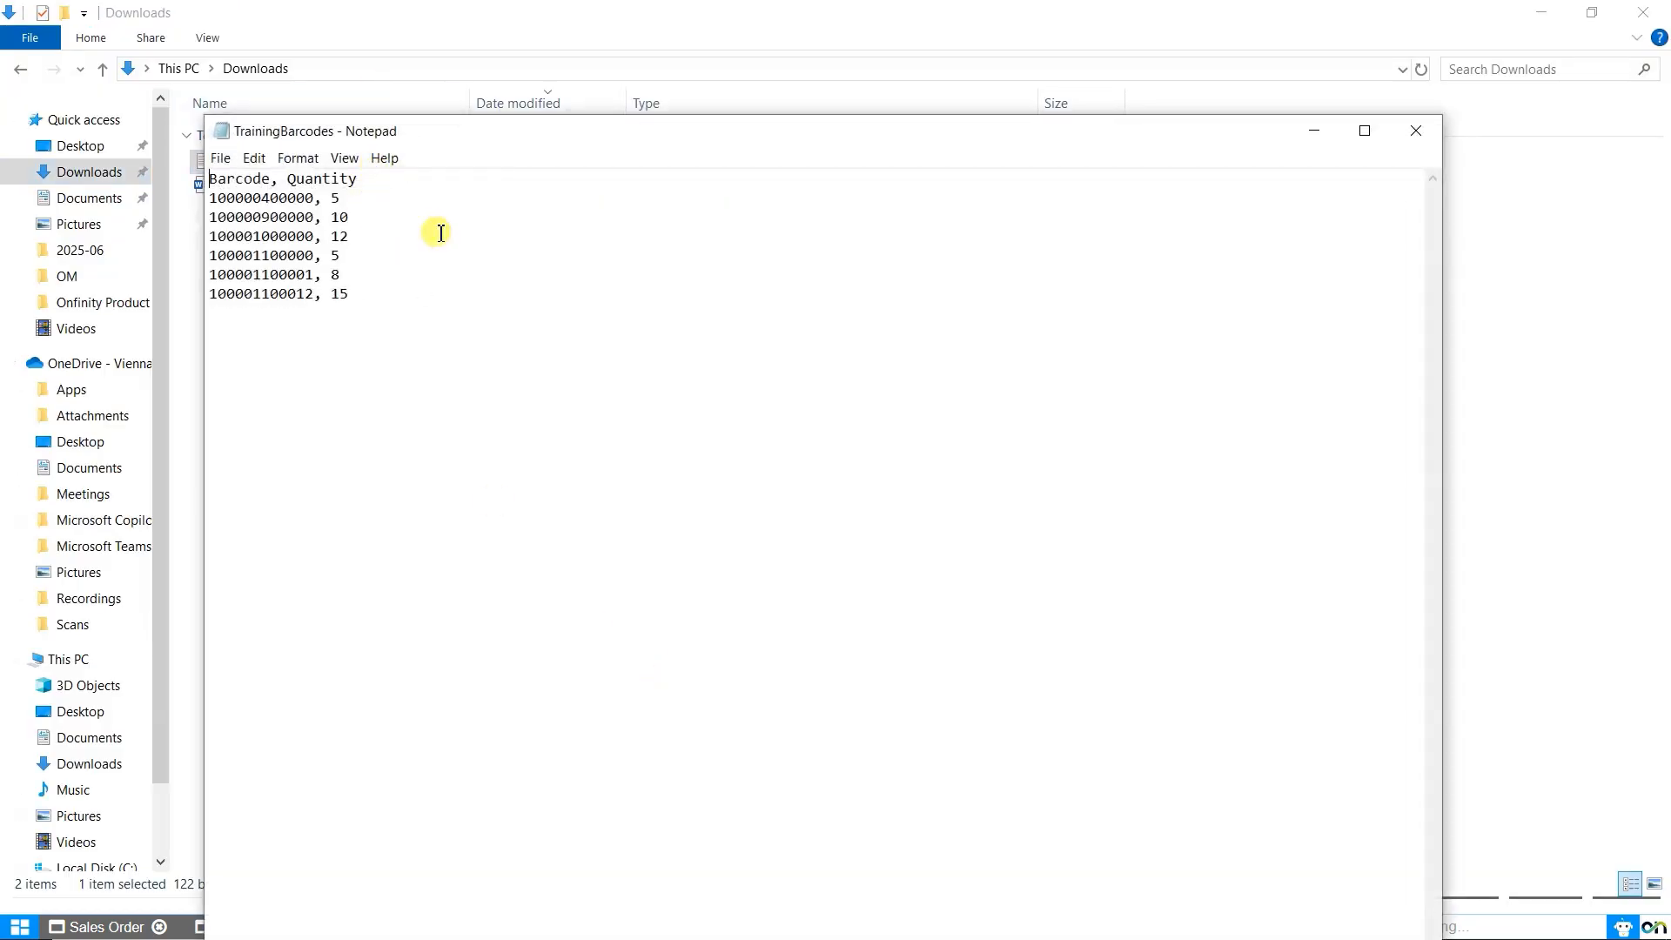
pyautogui.moveTo(514, 137); pyautogui.dragTo(478, 110)
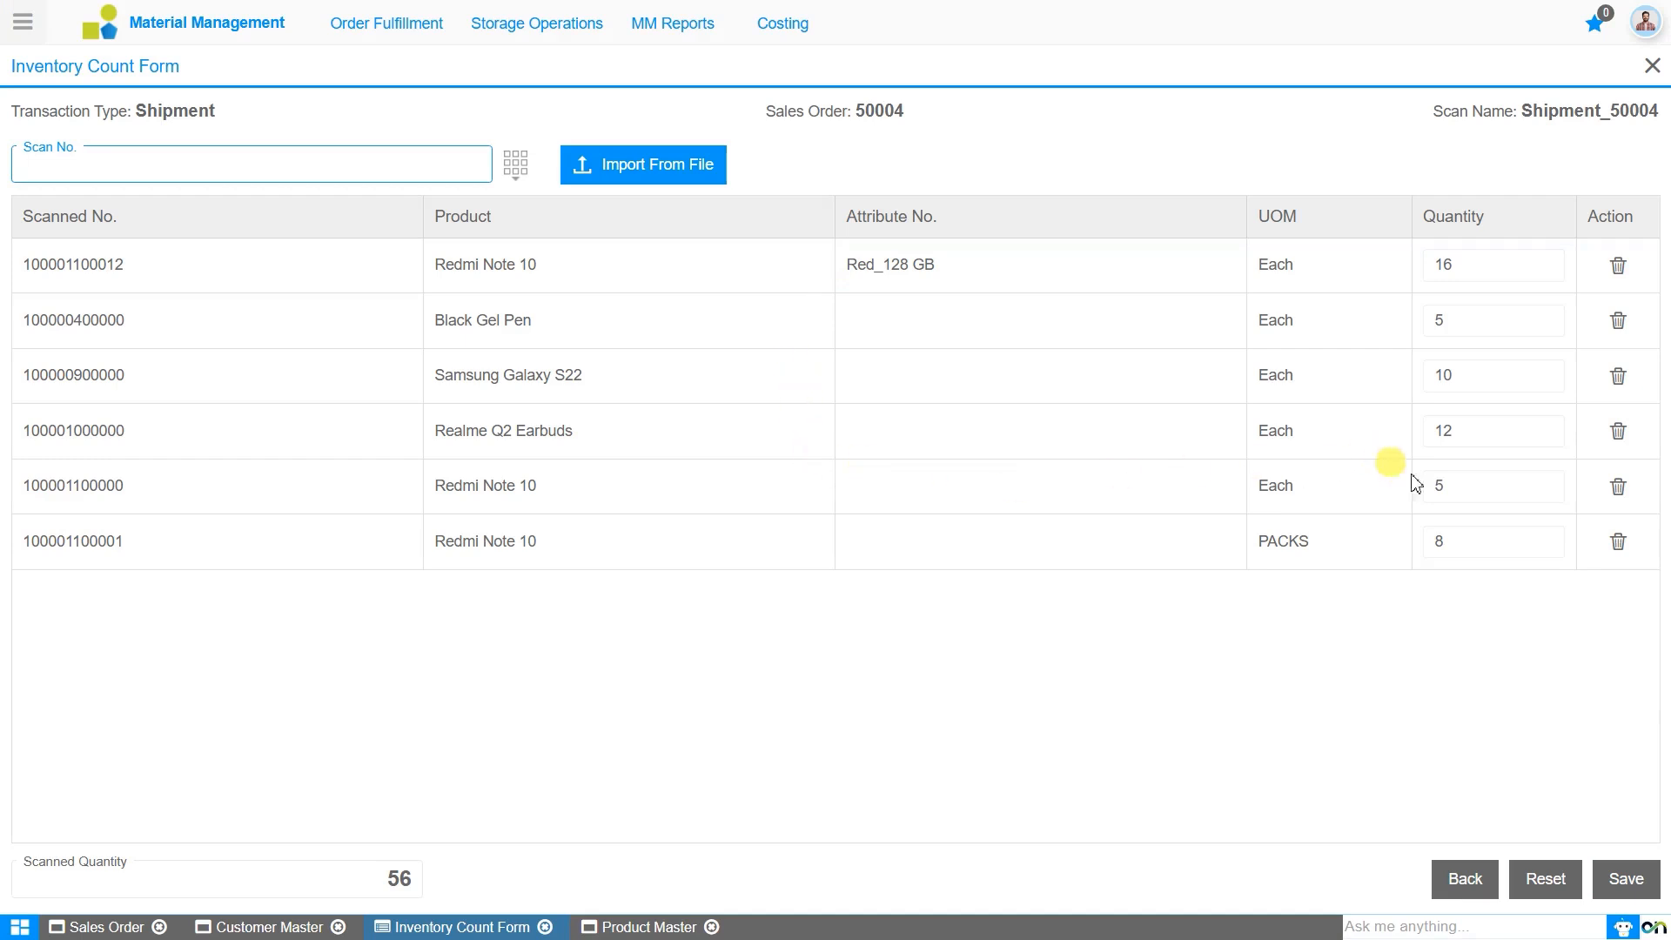
# Step: Delete all scanned rows from the shipment except the Redmi Note 10 with attribute Red_128 GB
pyautogui.click(1627, 551)
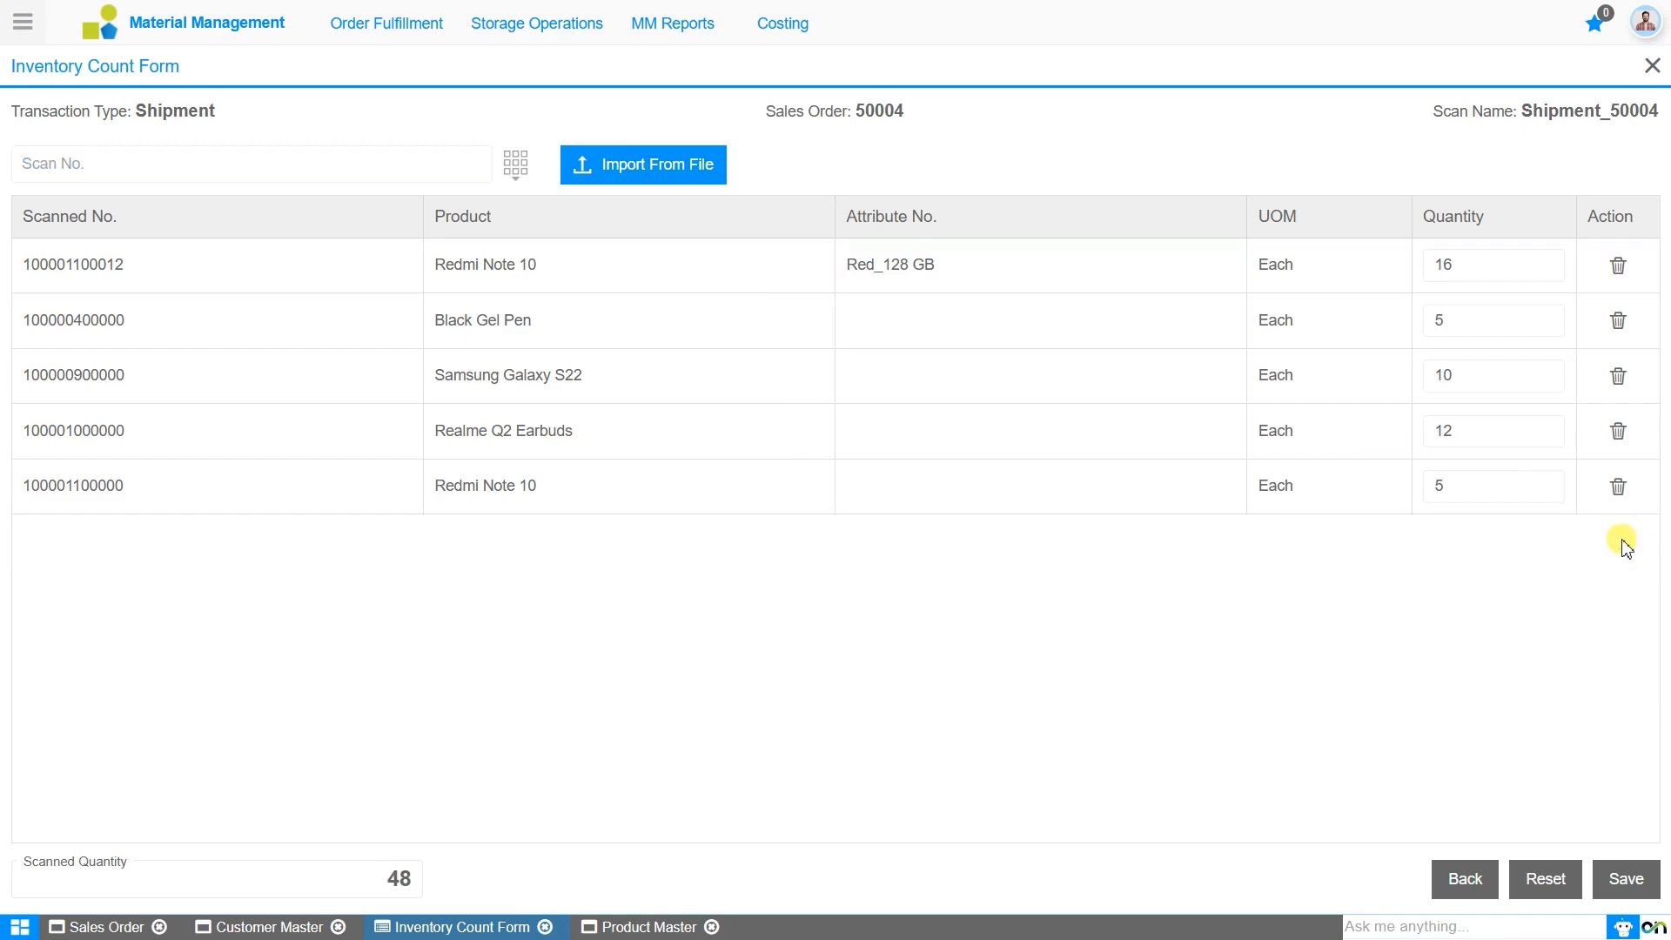
pyautogui.click(1617, 487)
pyautogui.click(1619, 429)
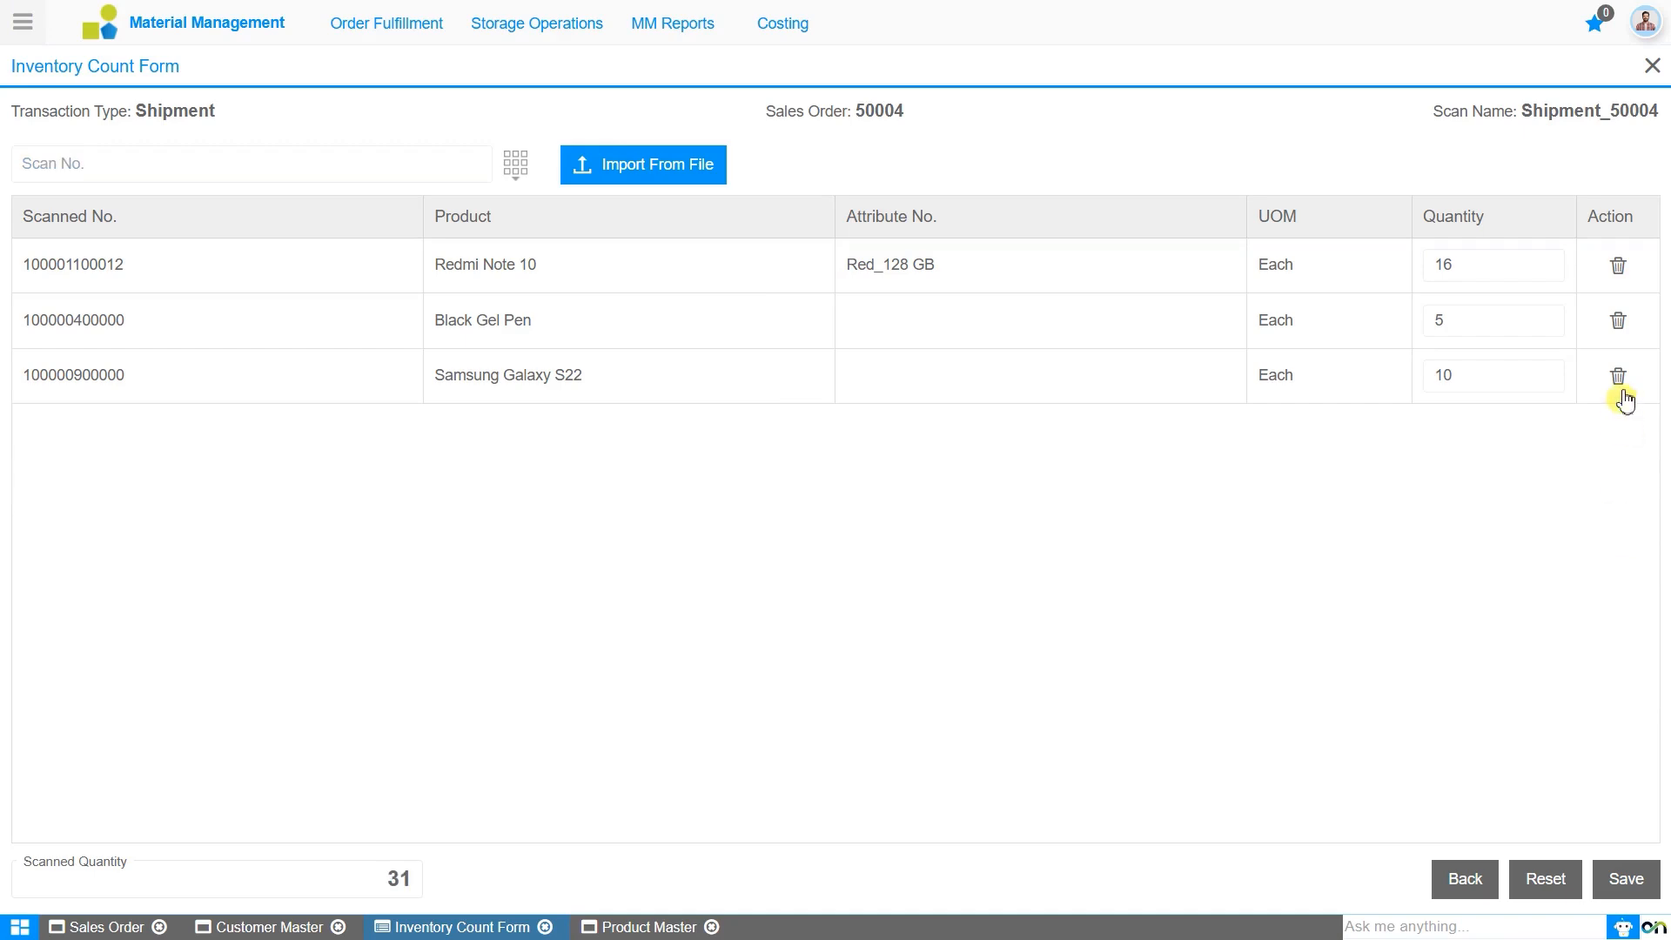
pyautogui.click(1620, 375)
pyautogui.click(1618, 320)
# Step: Set the quantity of the Redmi Note 10 Red_128 GB row to 100 and save the scanned shipment
pyautogui.click(1484, 274)
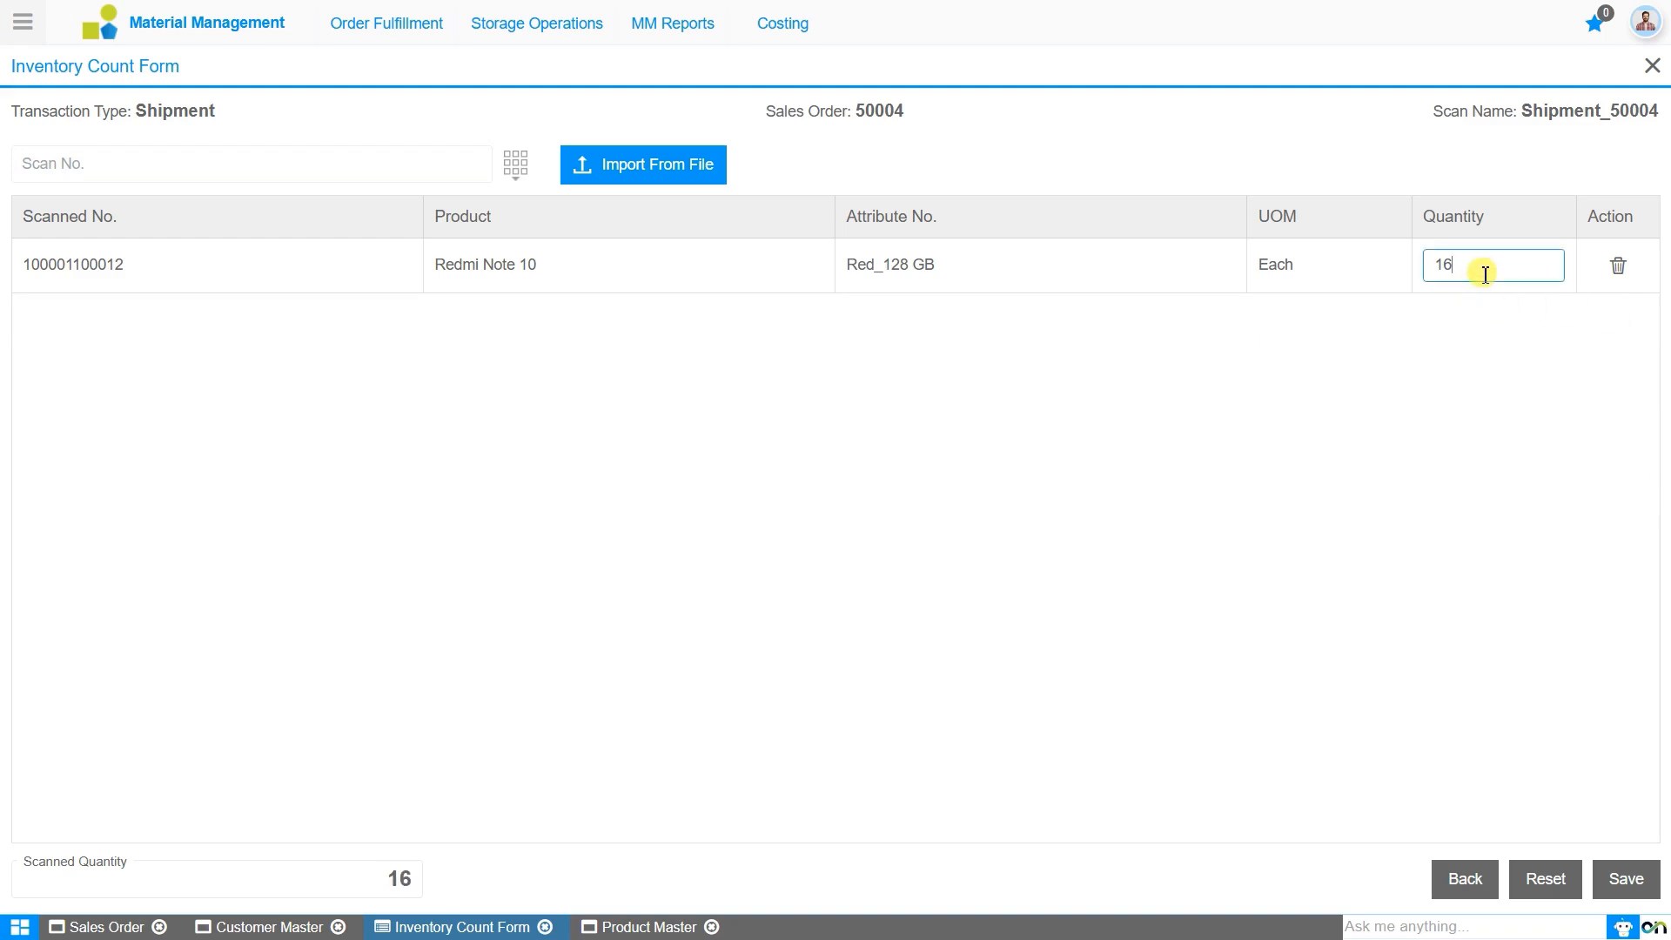
pyautogui.press('BackSpace')
pyautogui.write('00')
pyautogui.click(1406, 437)
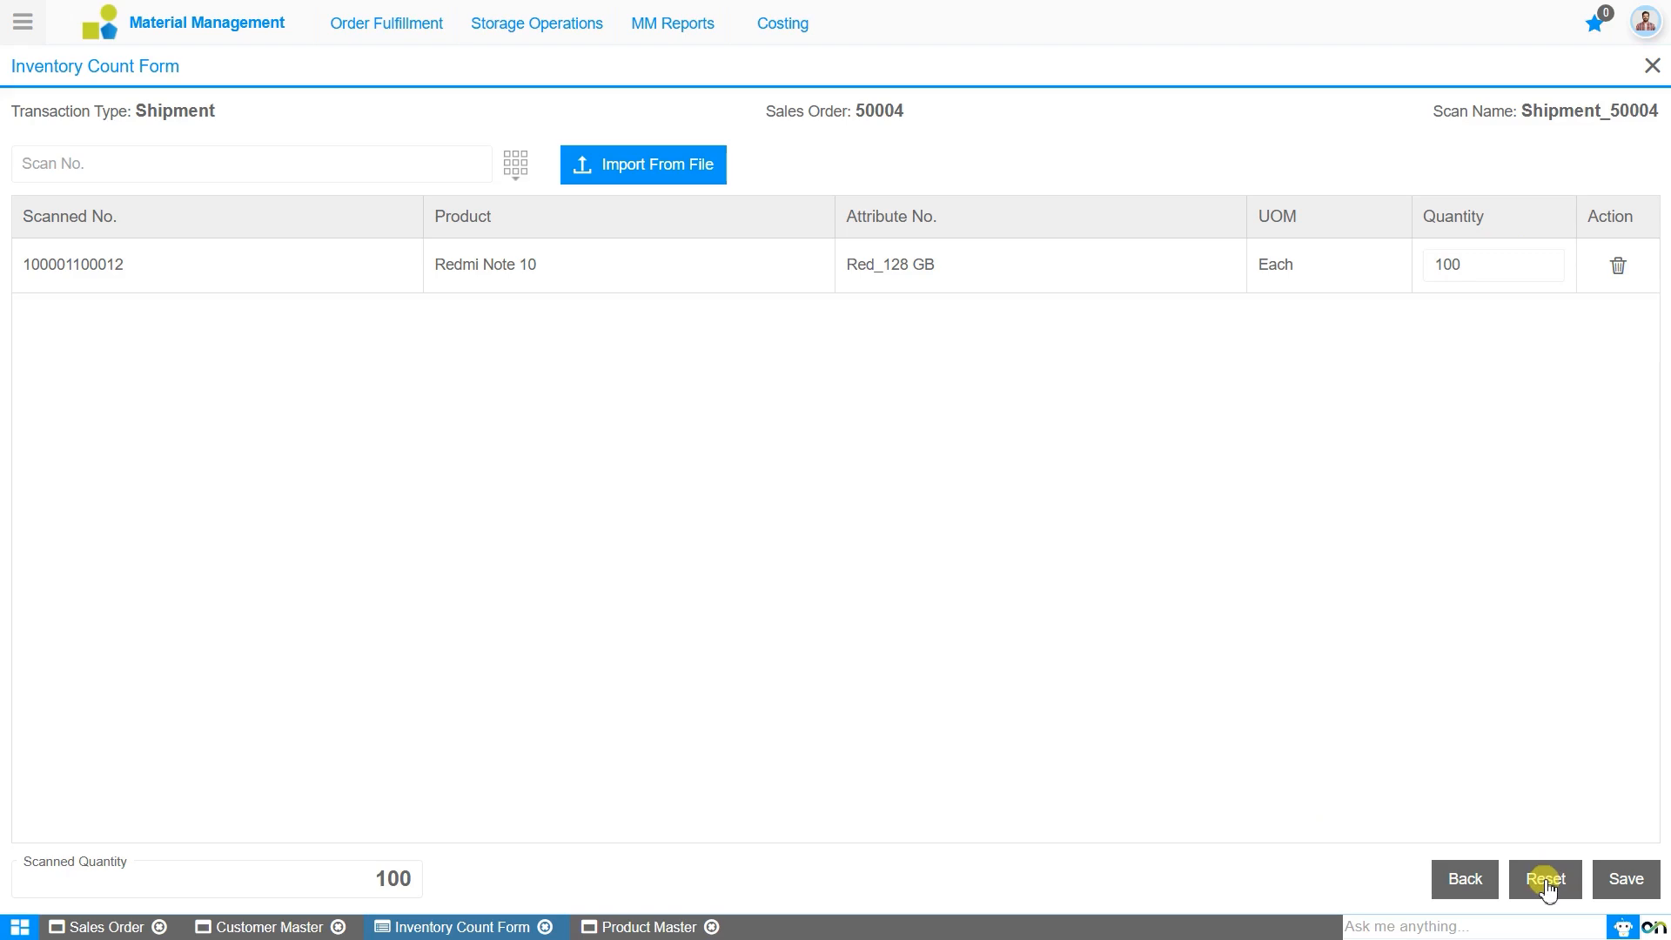
pyautogui.click(1631, 884)
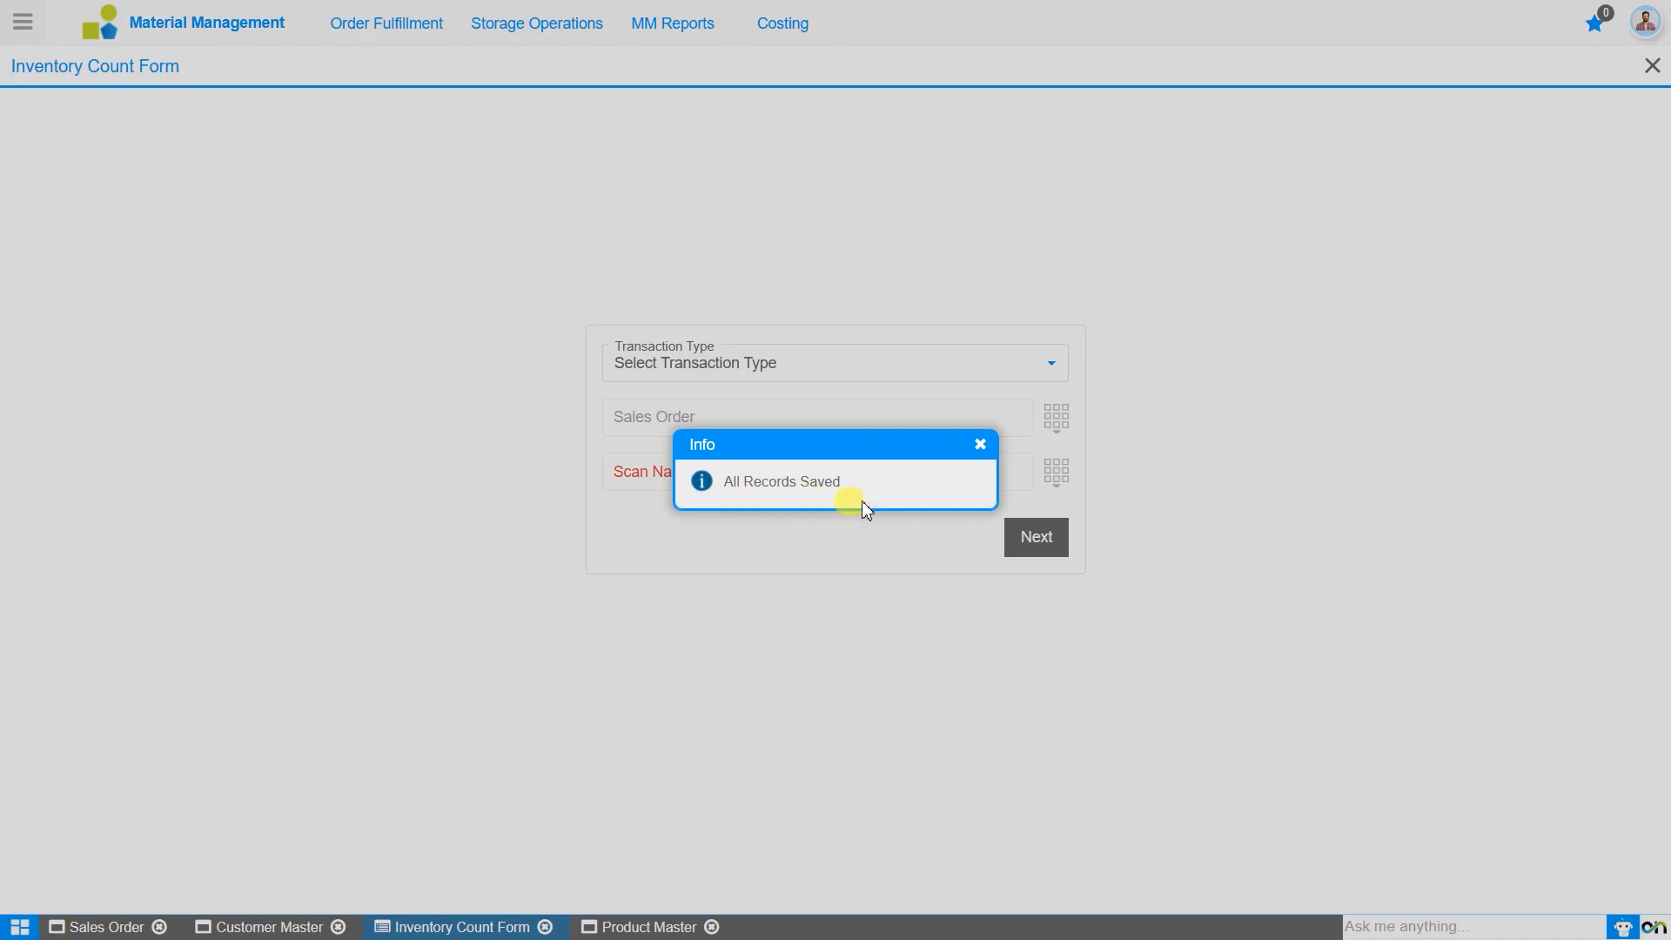
pyautogui.click(980, 444)
pyautogui.click(981, 445)
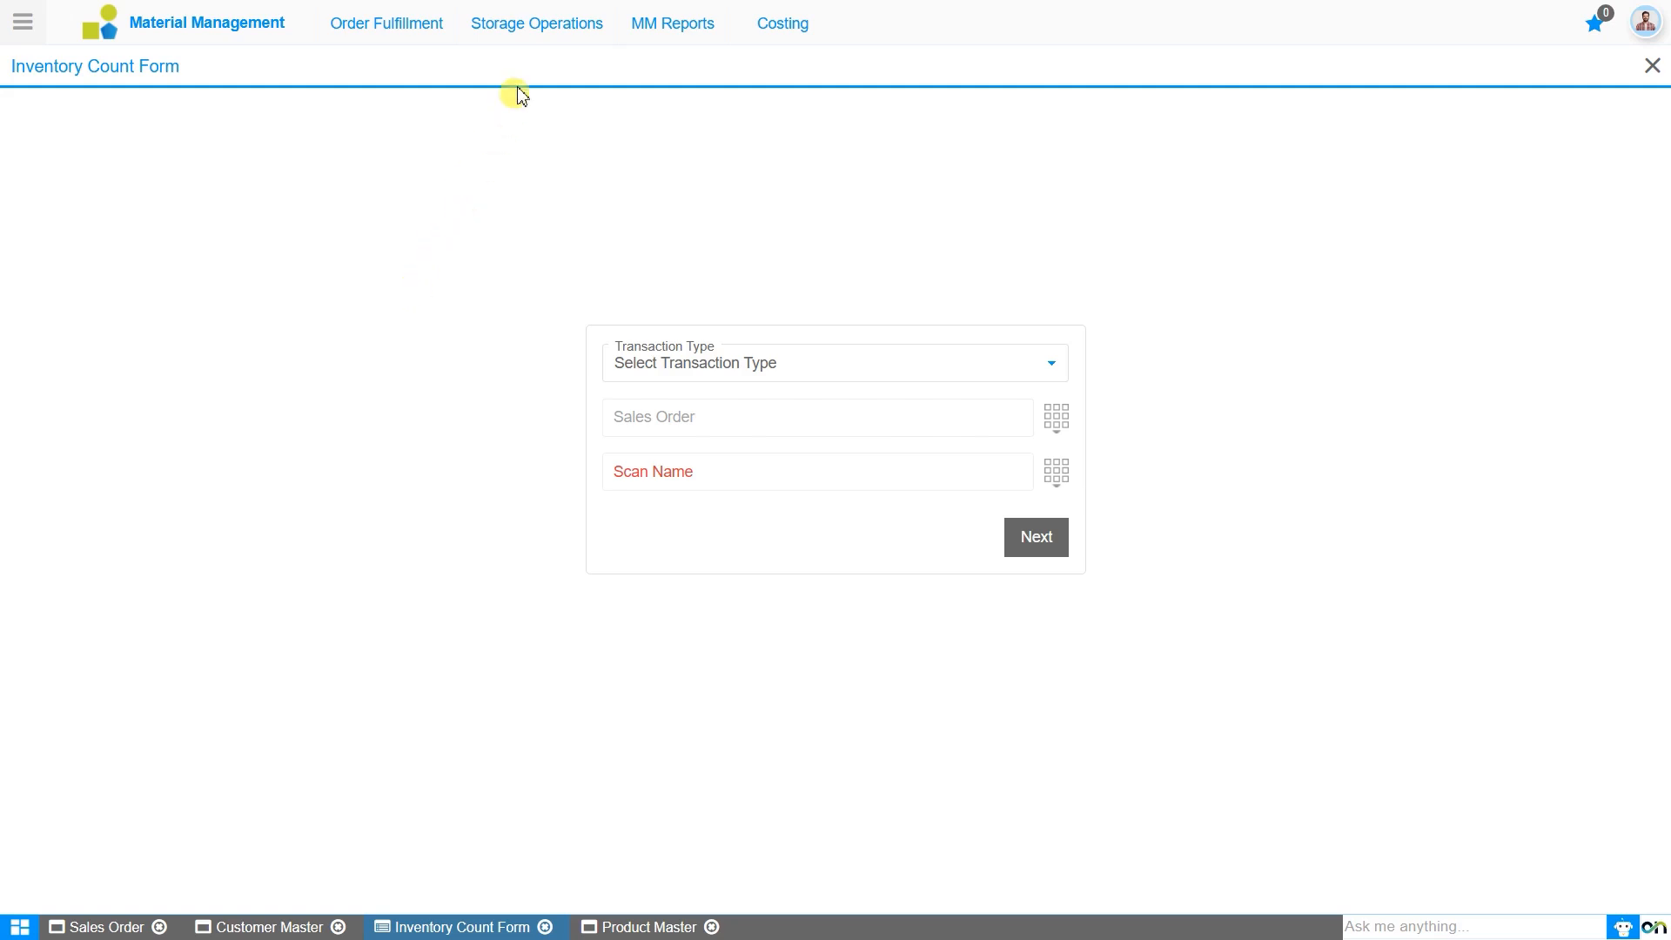
# Step: Open the saved shipment scan record in Inventory Count and examine its transaction type, reference number and scan name
pyautogui.click(553, 22)
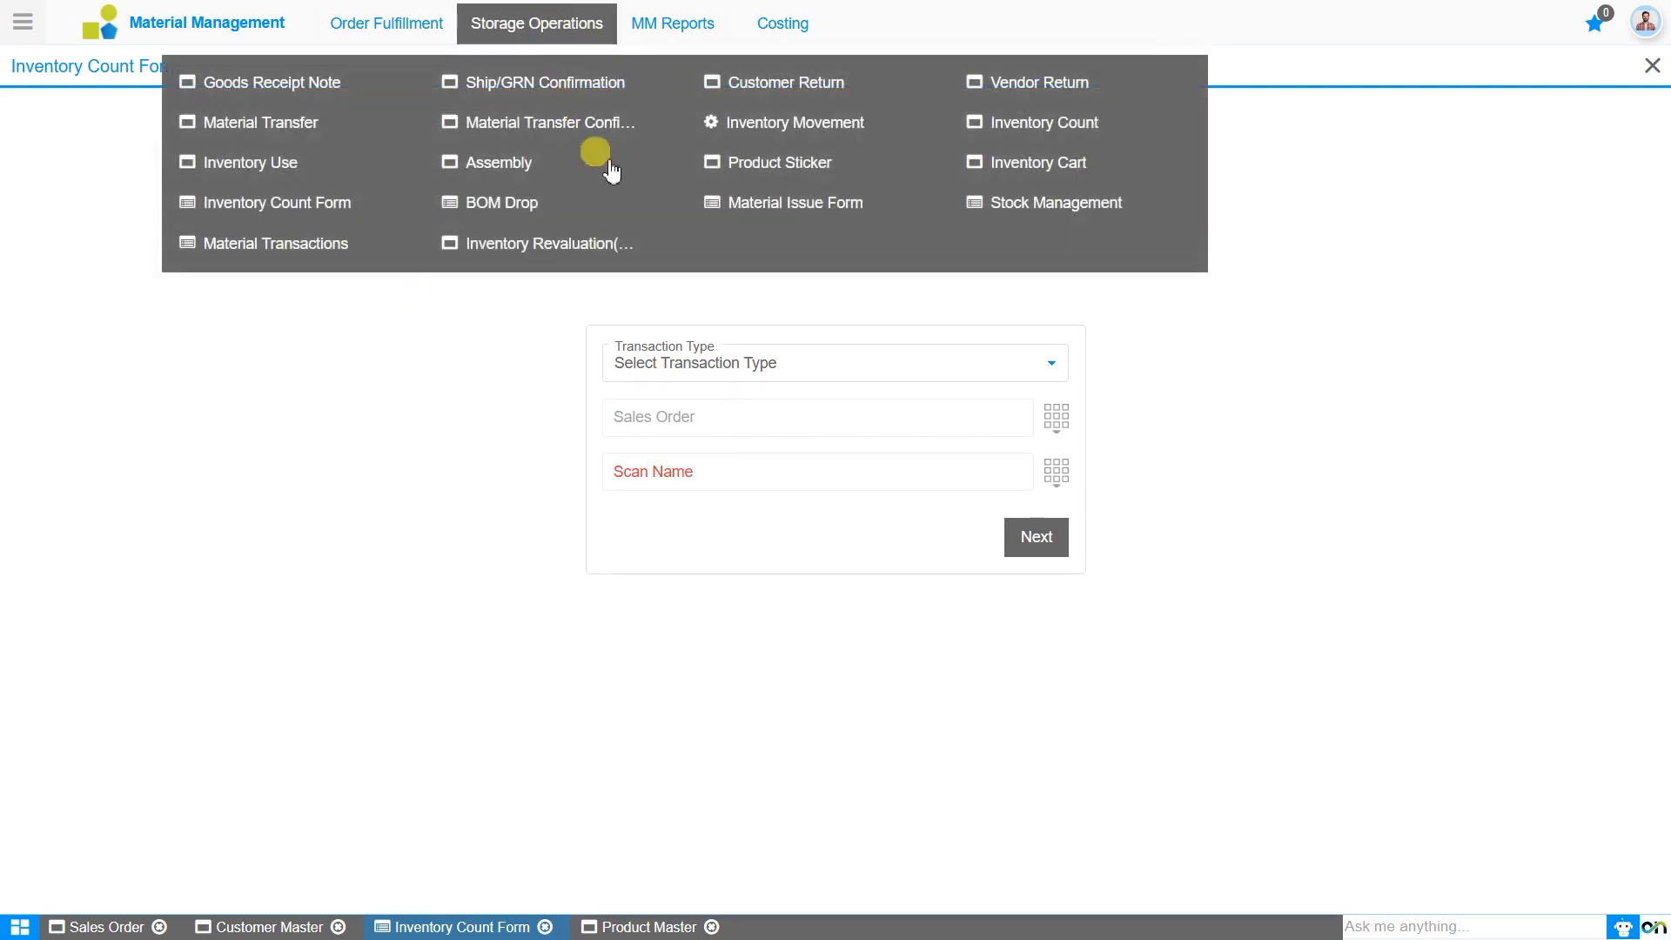
pyautogui.click(1038, 165)
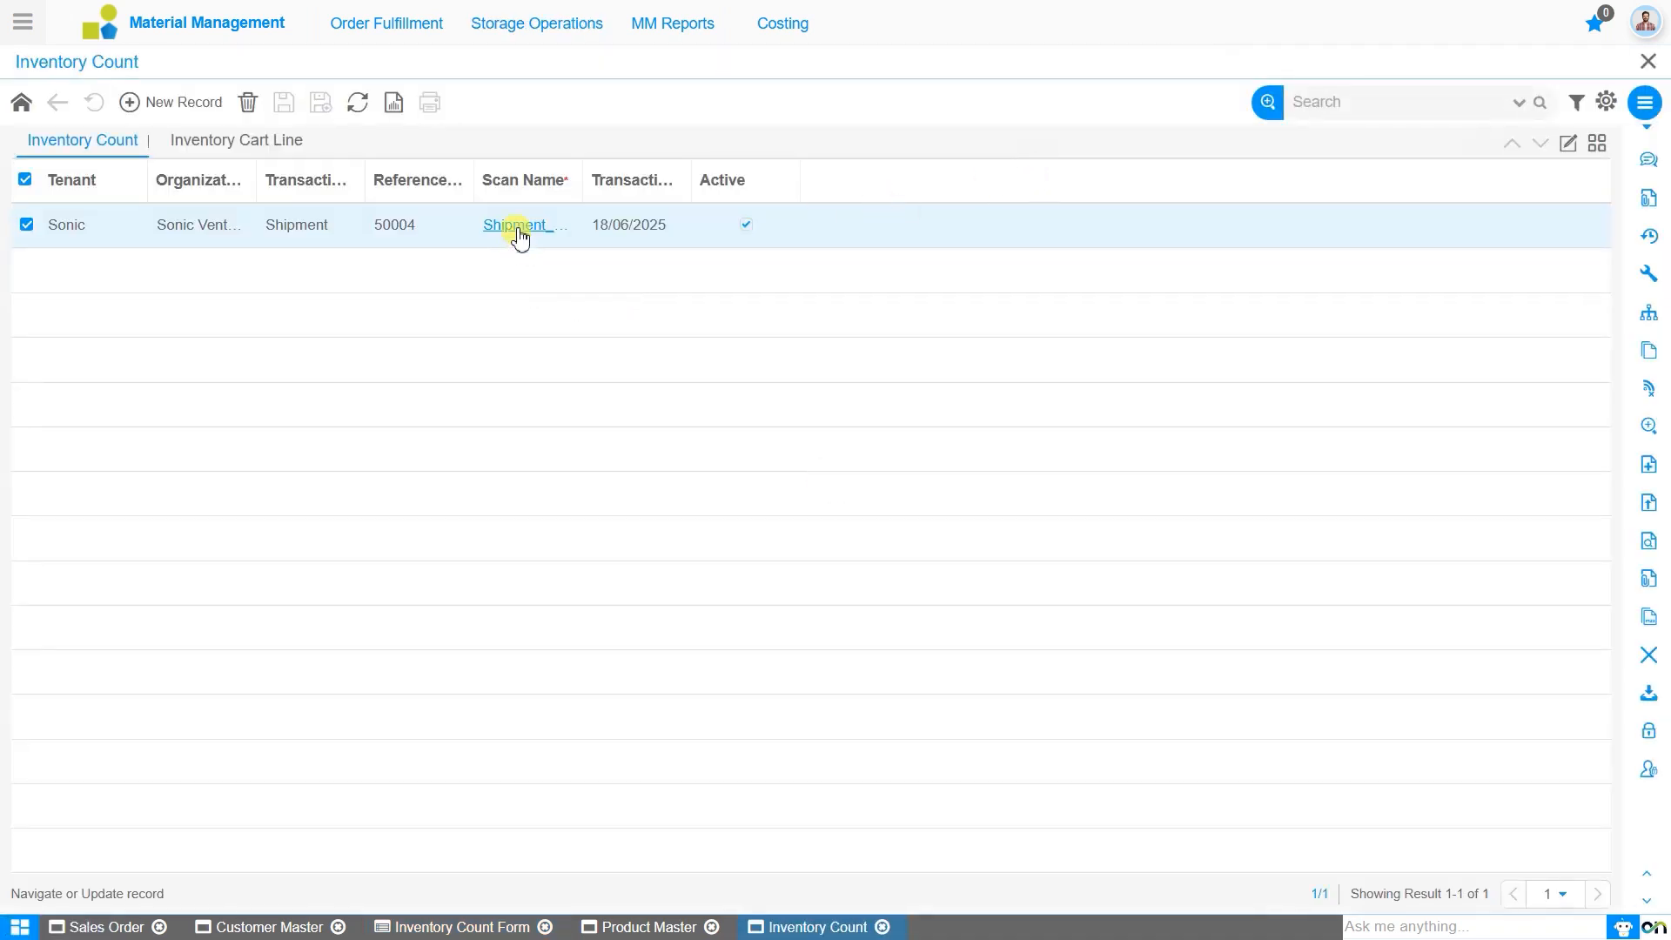
pyautogui.click(520, 228)
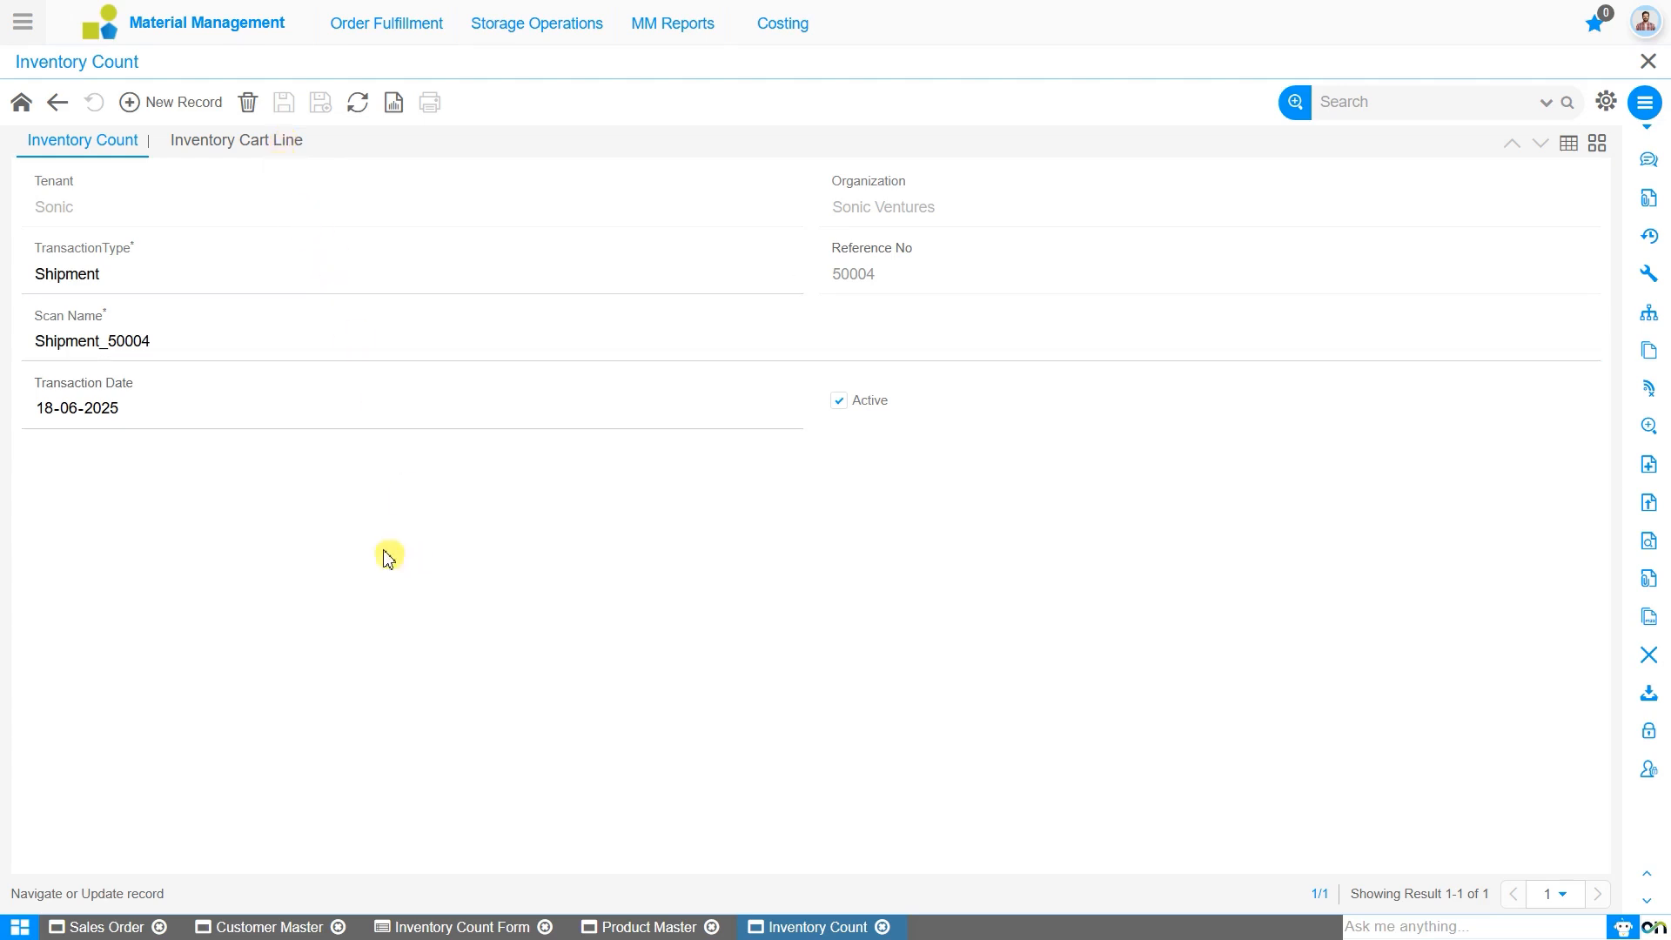
pyautogui.click(95, 277)
# Step: Create a new Delivery Order record with the document type MM Shipment
pyautogui.moveTo(357, 24)
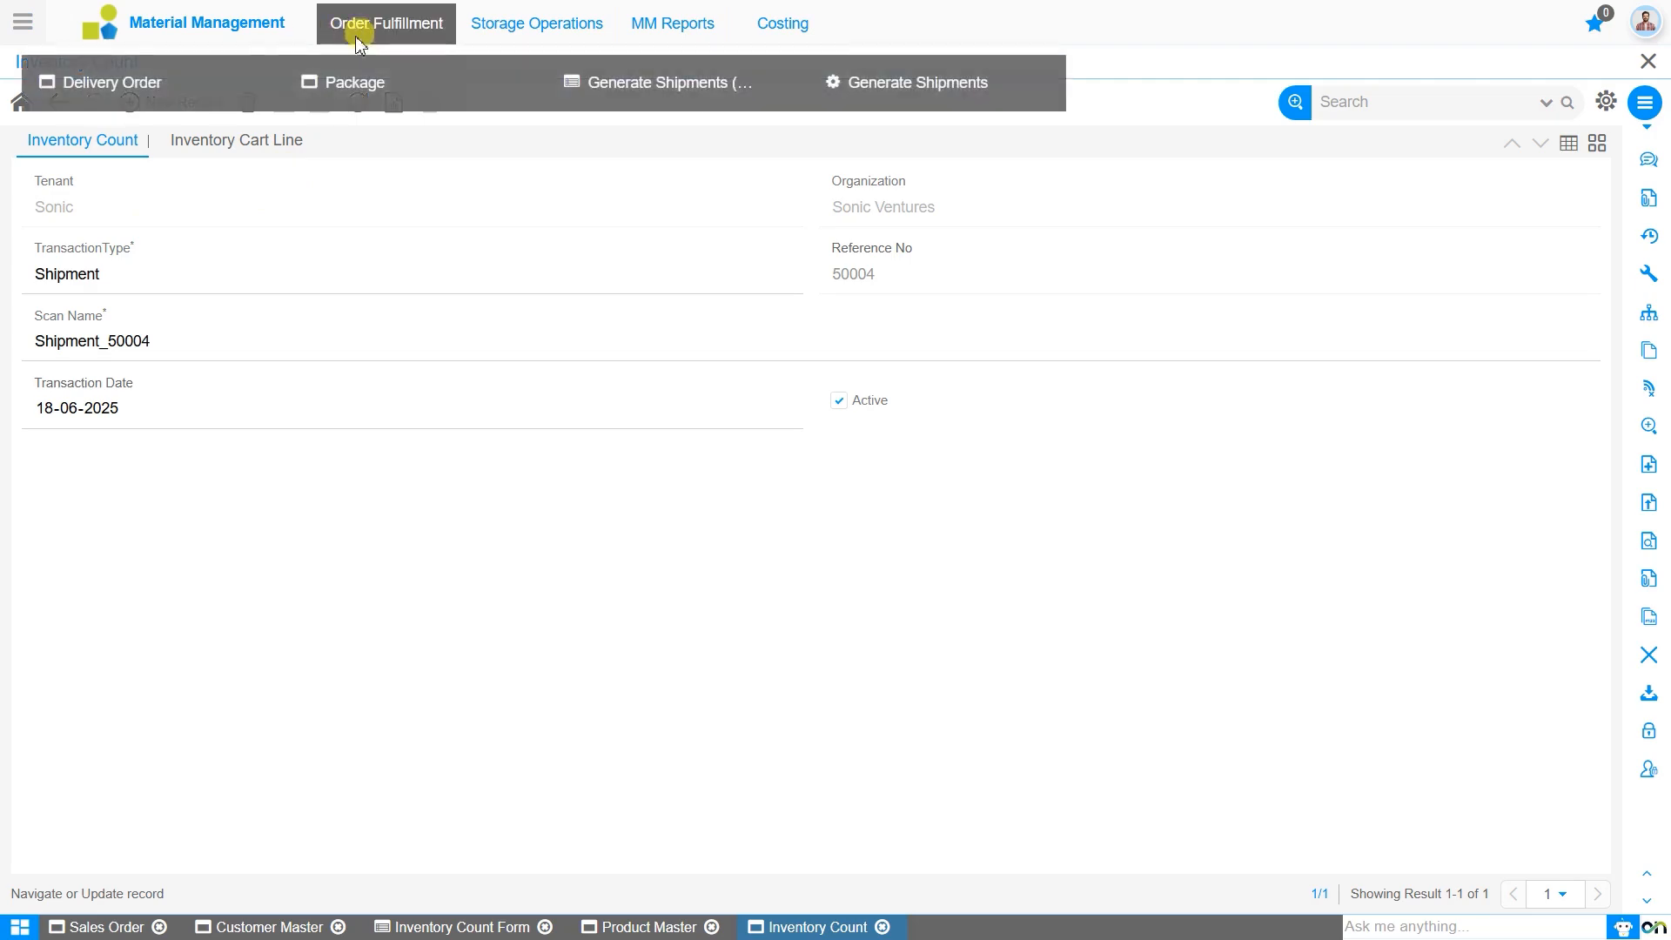
pyautogui.click(128, 98)
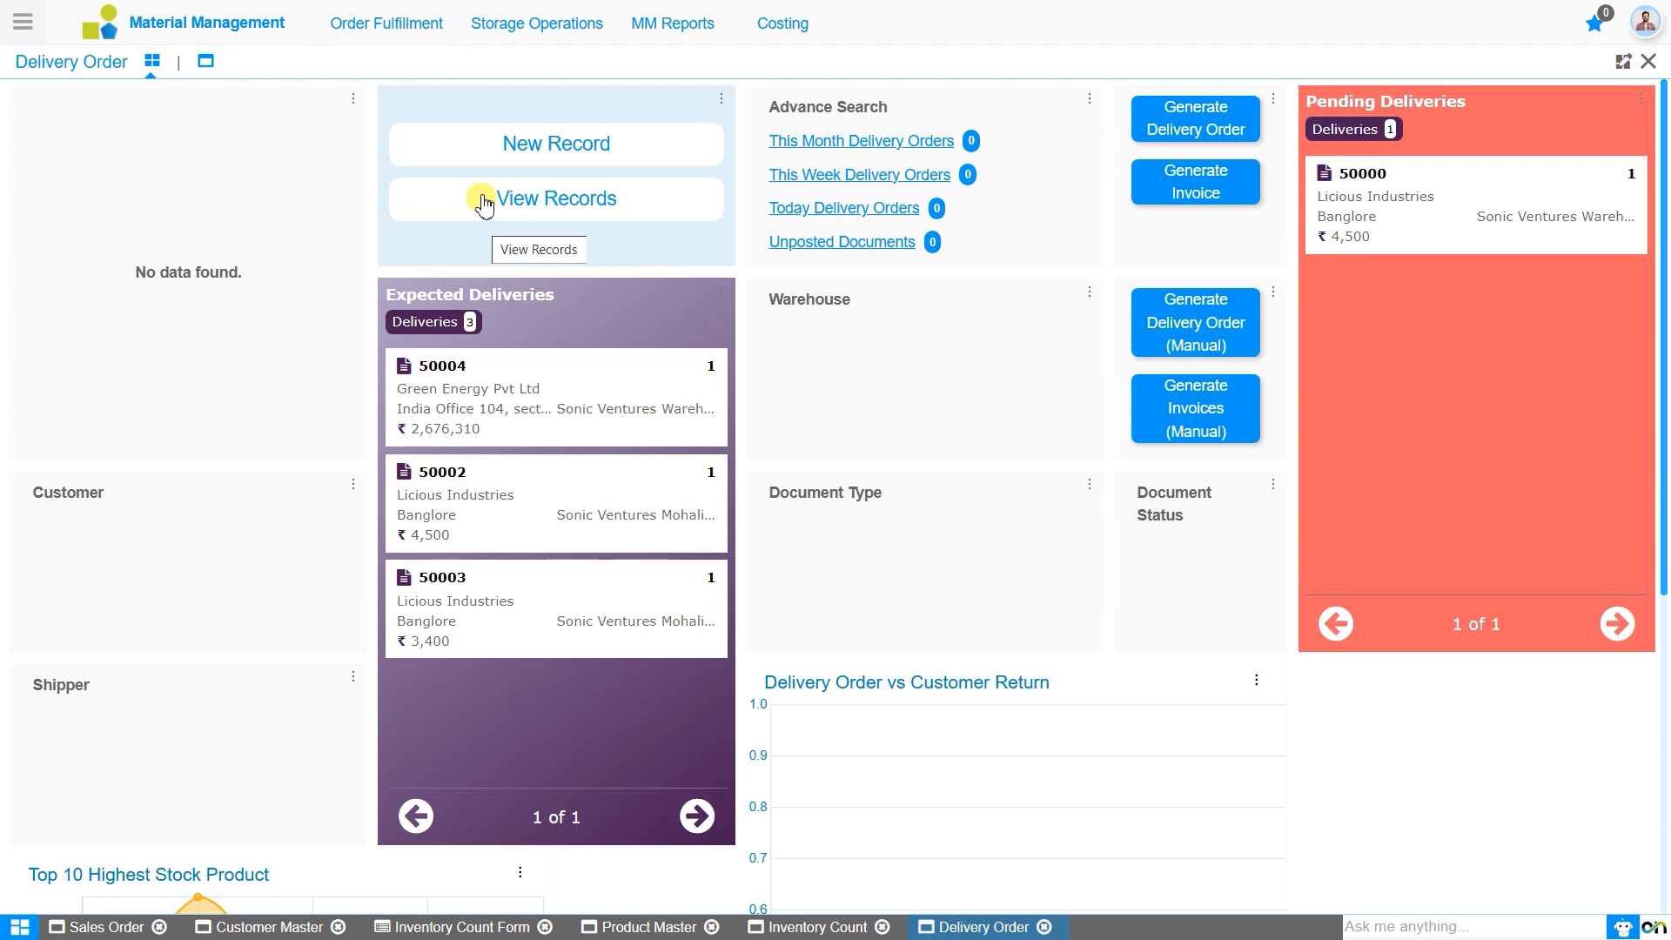
pyautogui.click(565, 157)
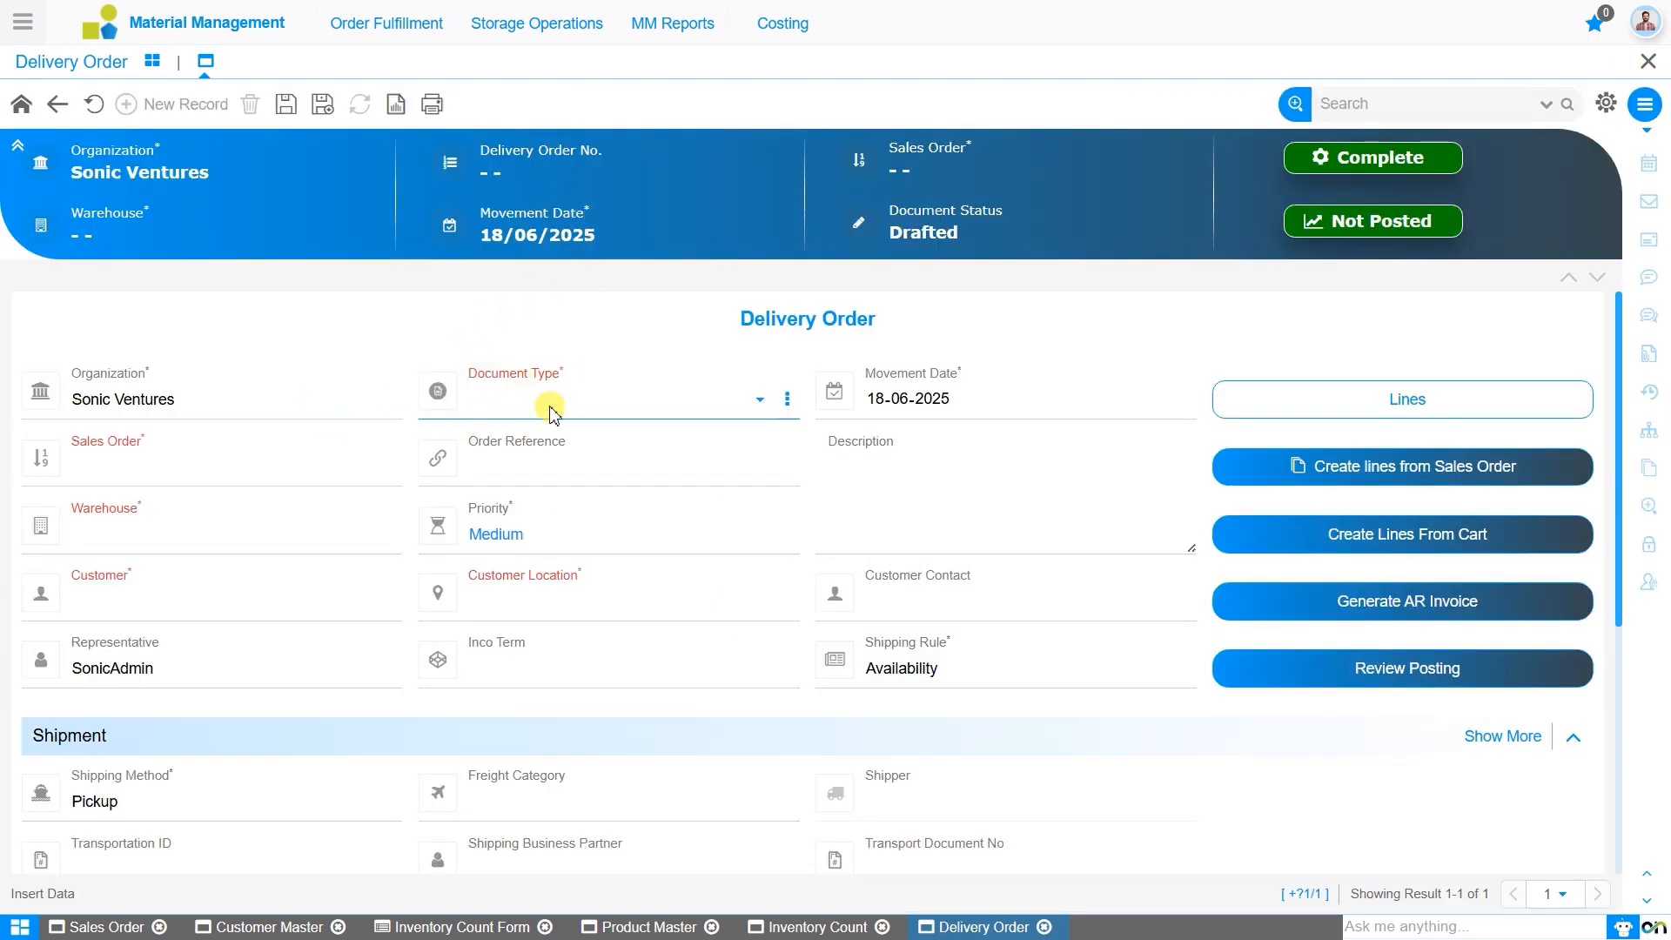
pyautogui.click(552, 411)
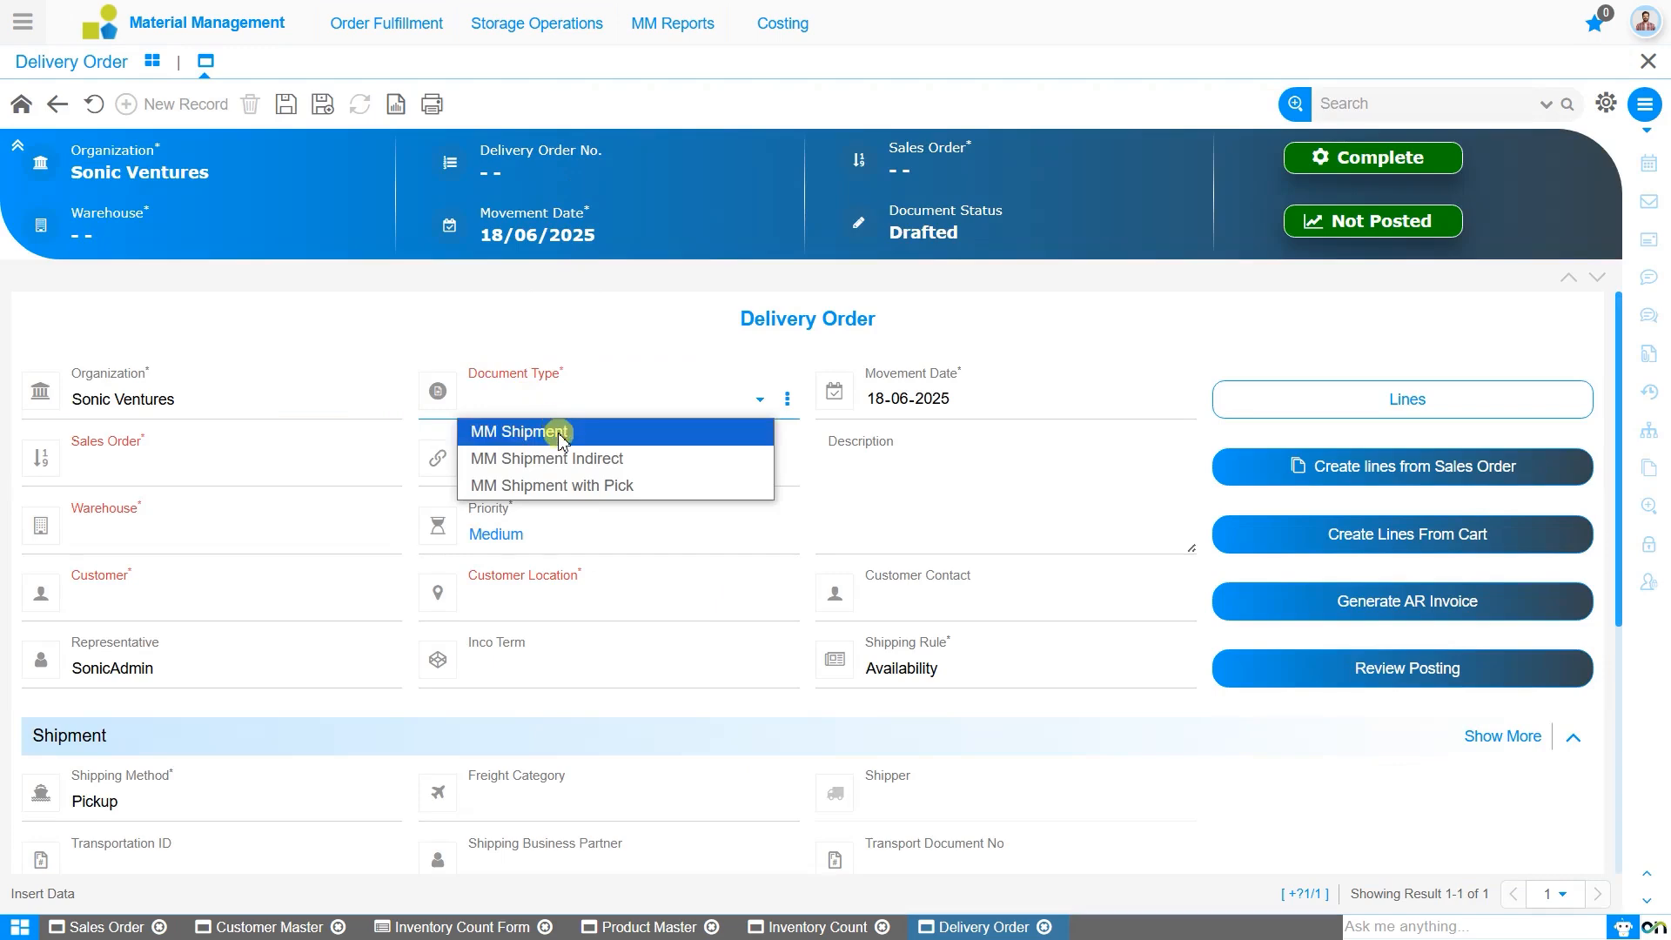
pyautogui.click(560, 437)
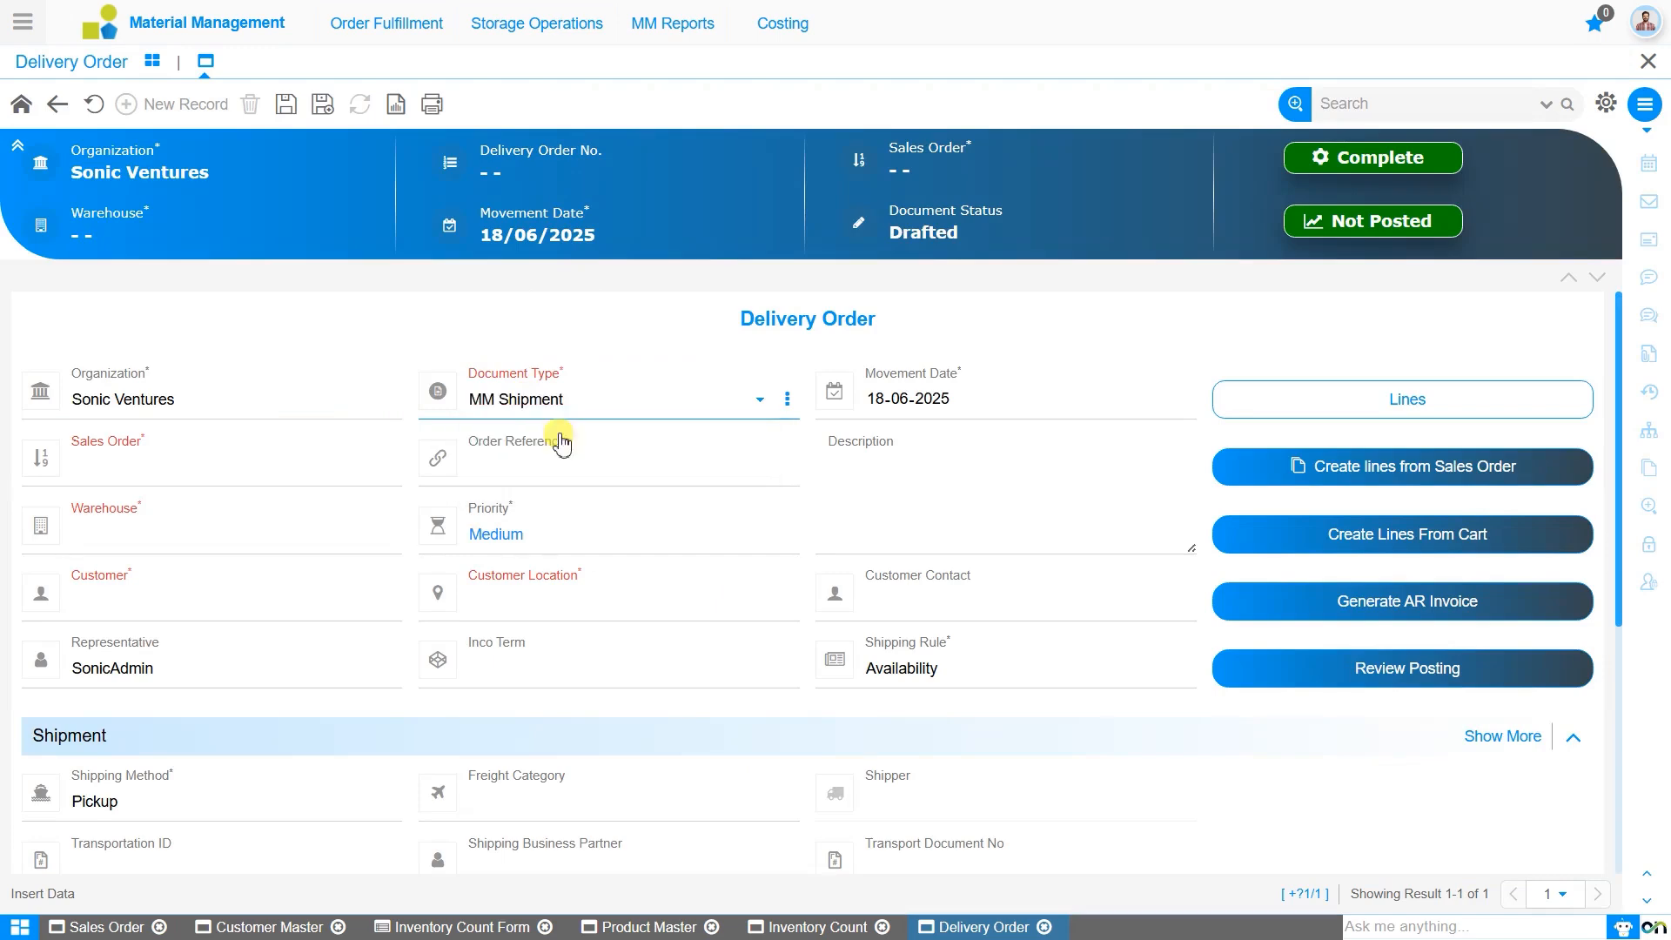
# Step: Assign the Green Energy Pvt Ltd sales order dated 2025-06-18 to the delivery order and save the record
pyautogui.click(269, 464)
pyautogui.write('5000')
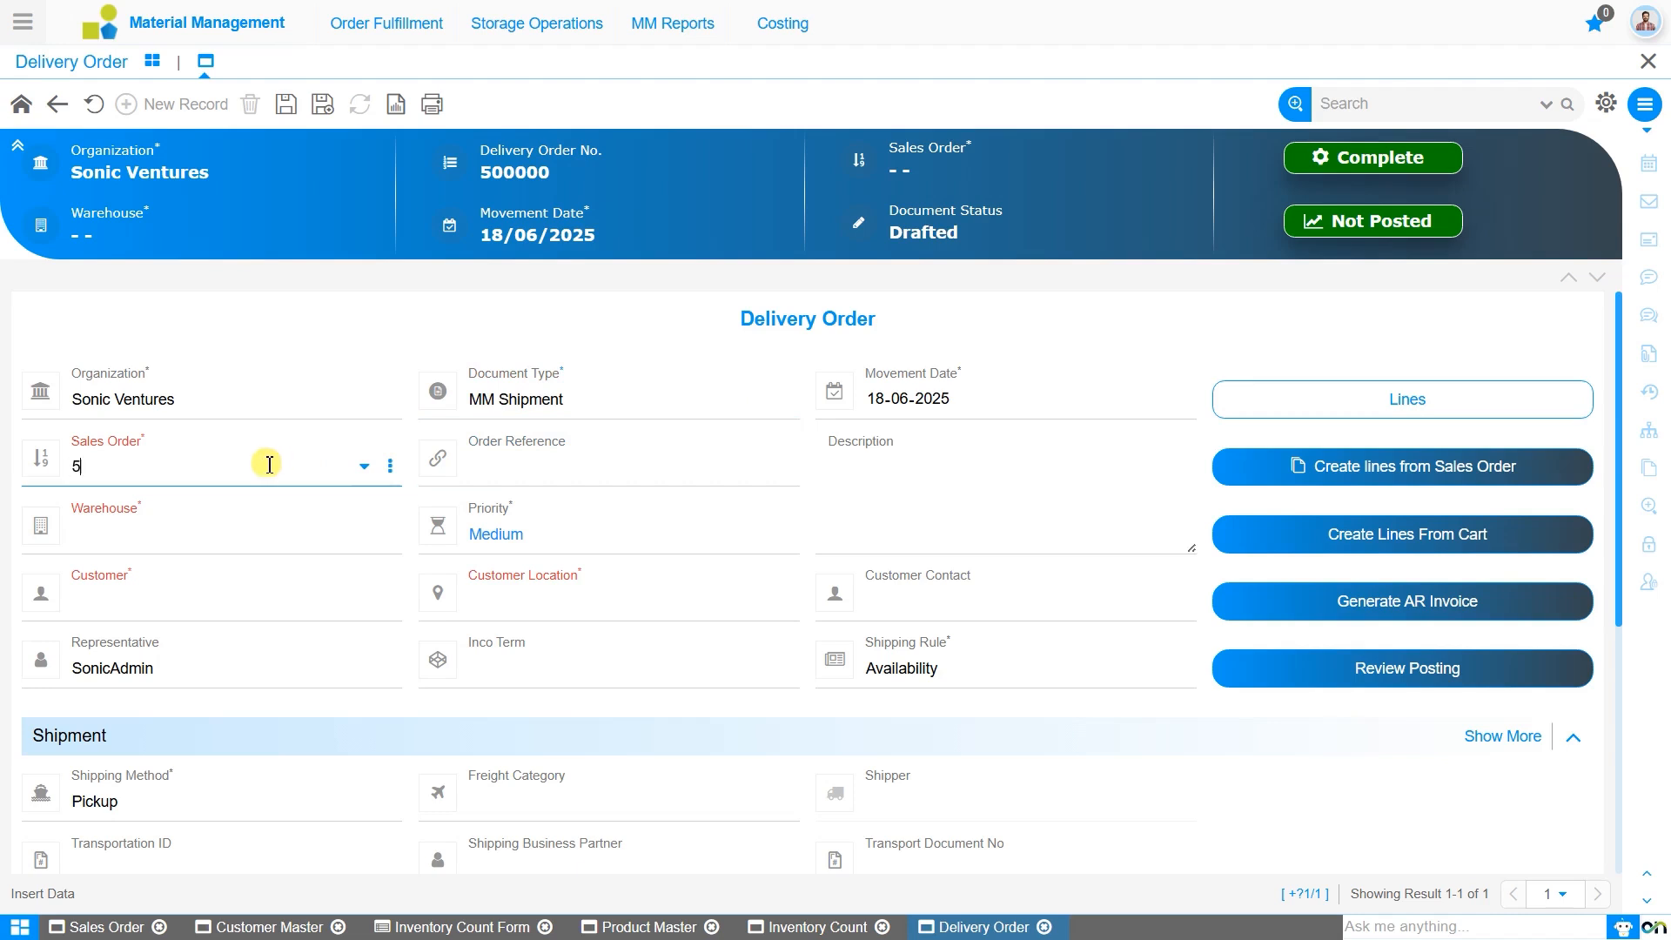
pyautogui.write('4')
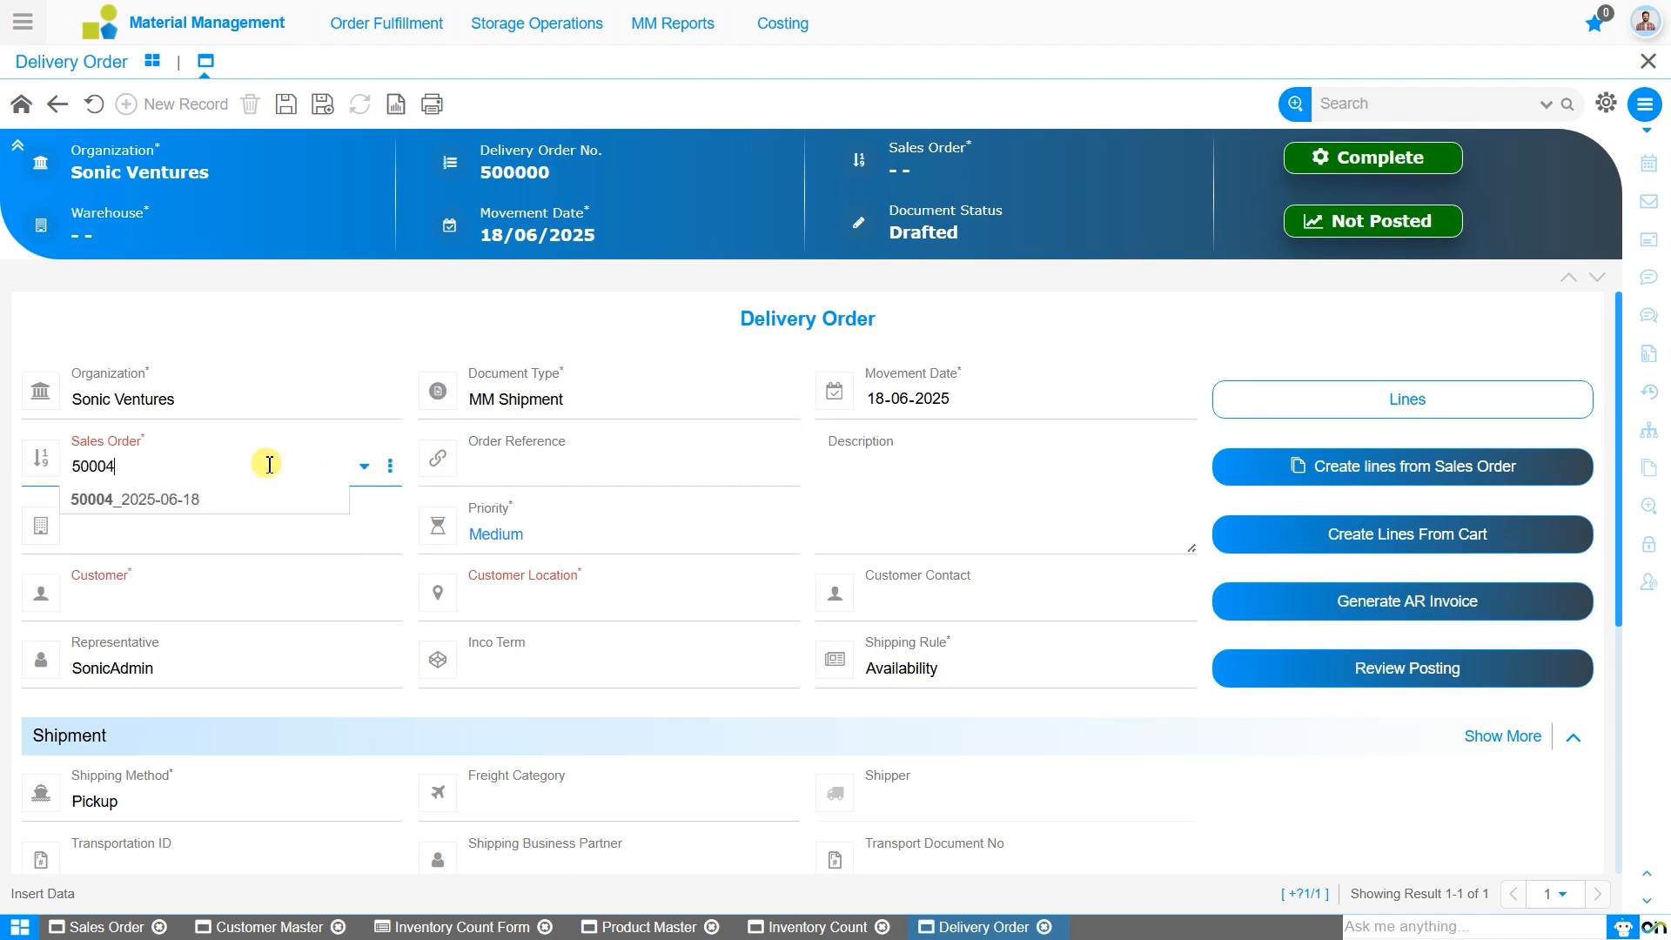
pyautogui.click(263, 500)
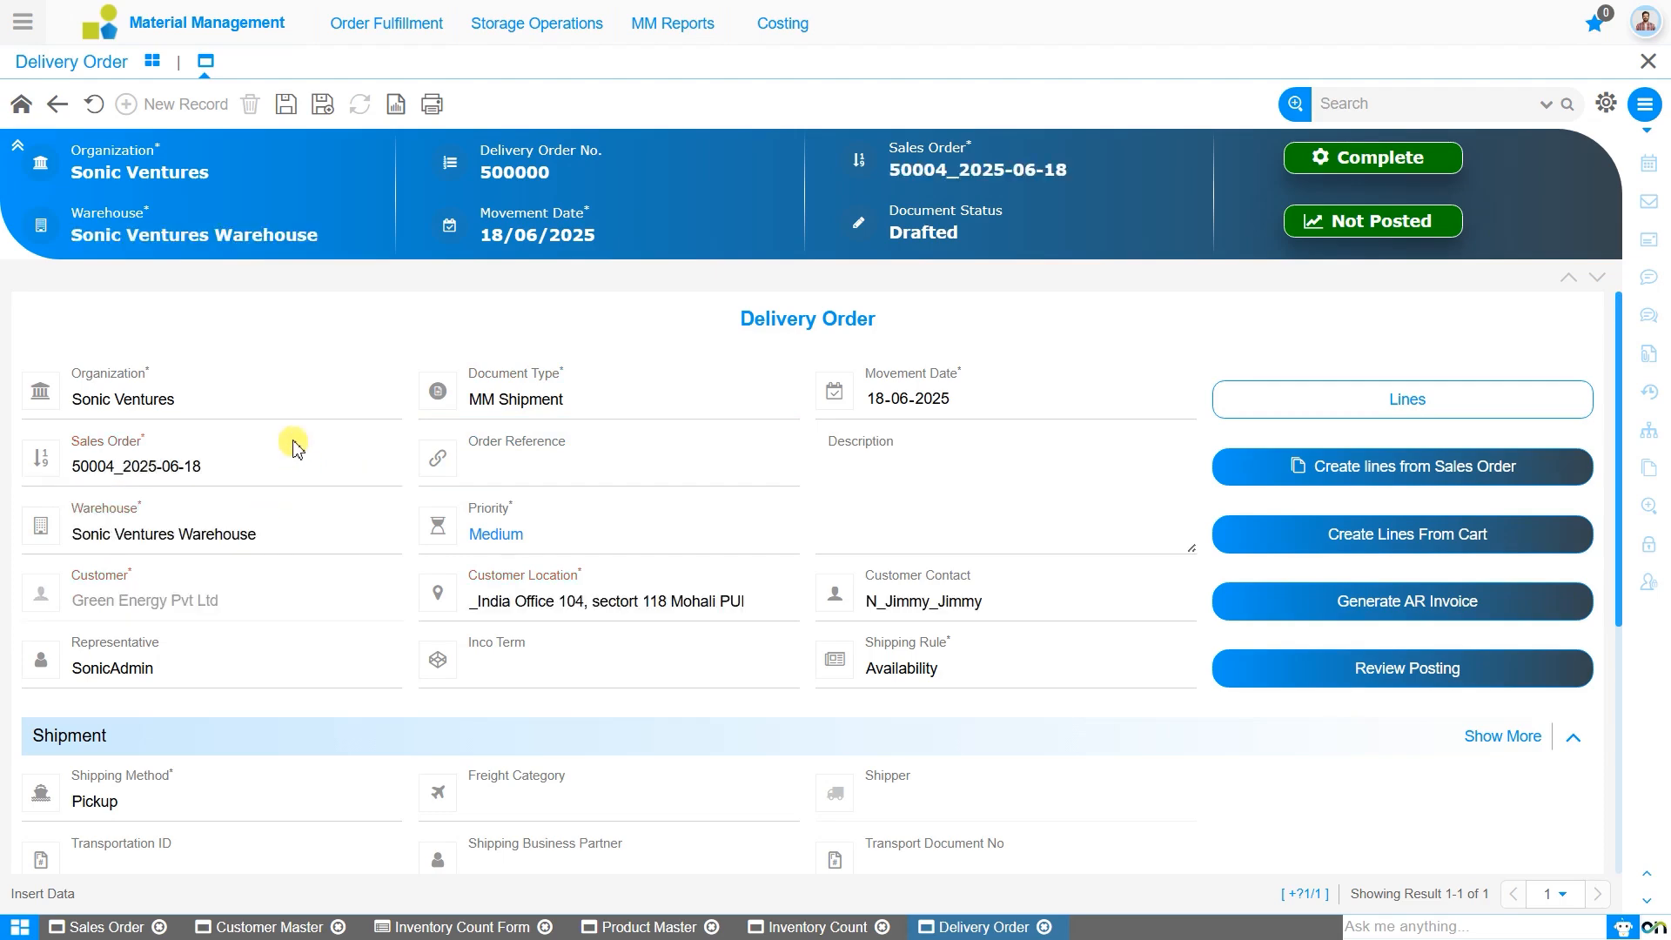
pyautogui.click(288, 105)
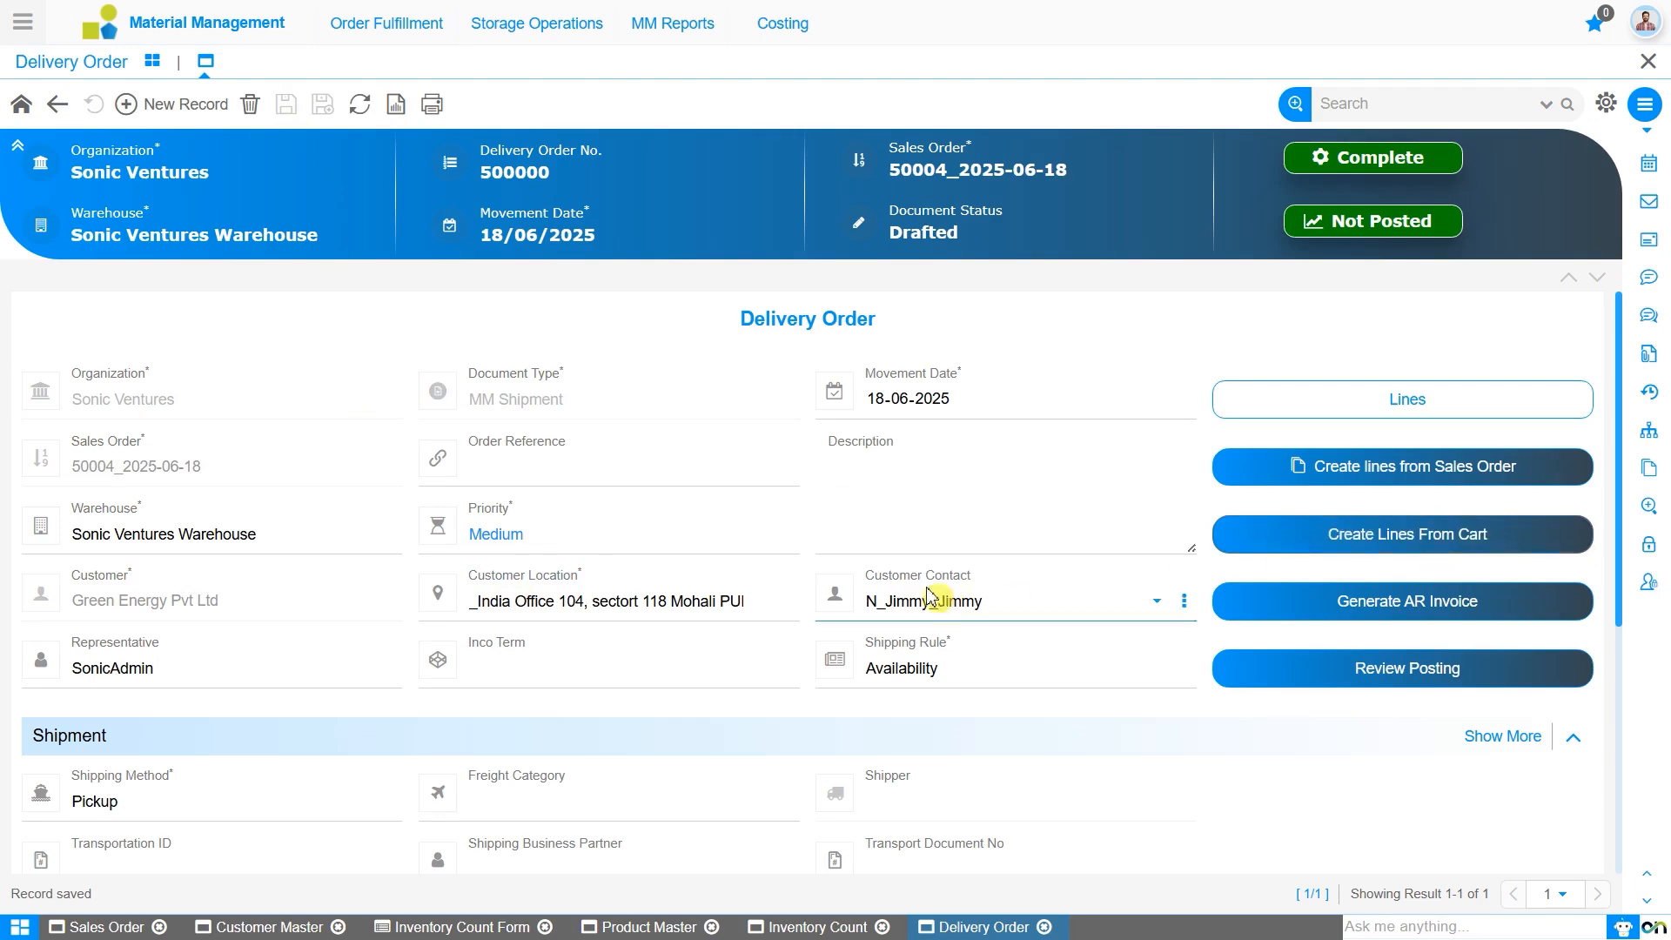
# Step: Create the delivery order's lines from all items in the saved shipment cart and open the Redmi Note 10 line
pyautogui.click(1333, 541)
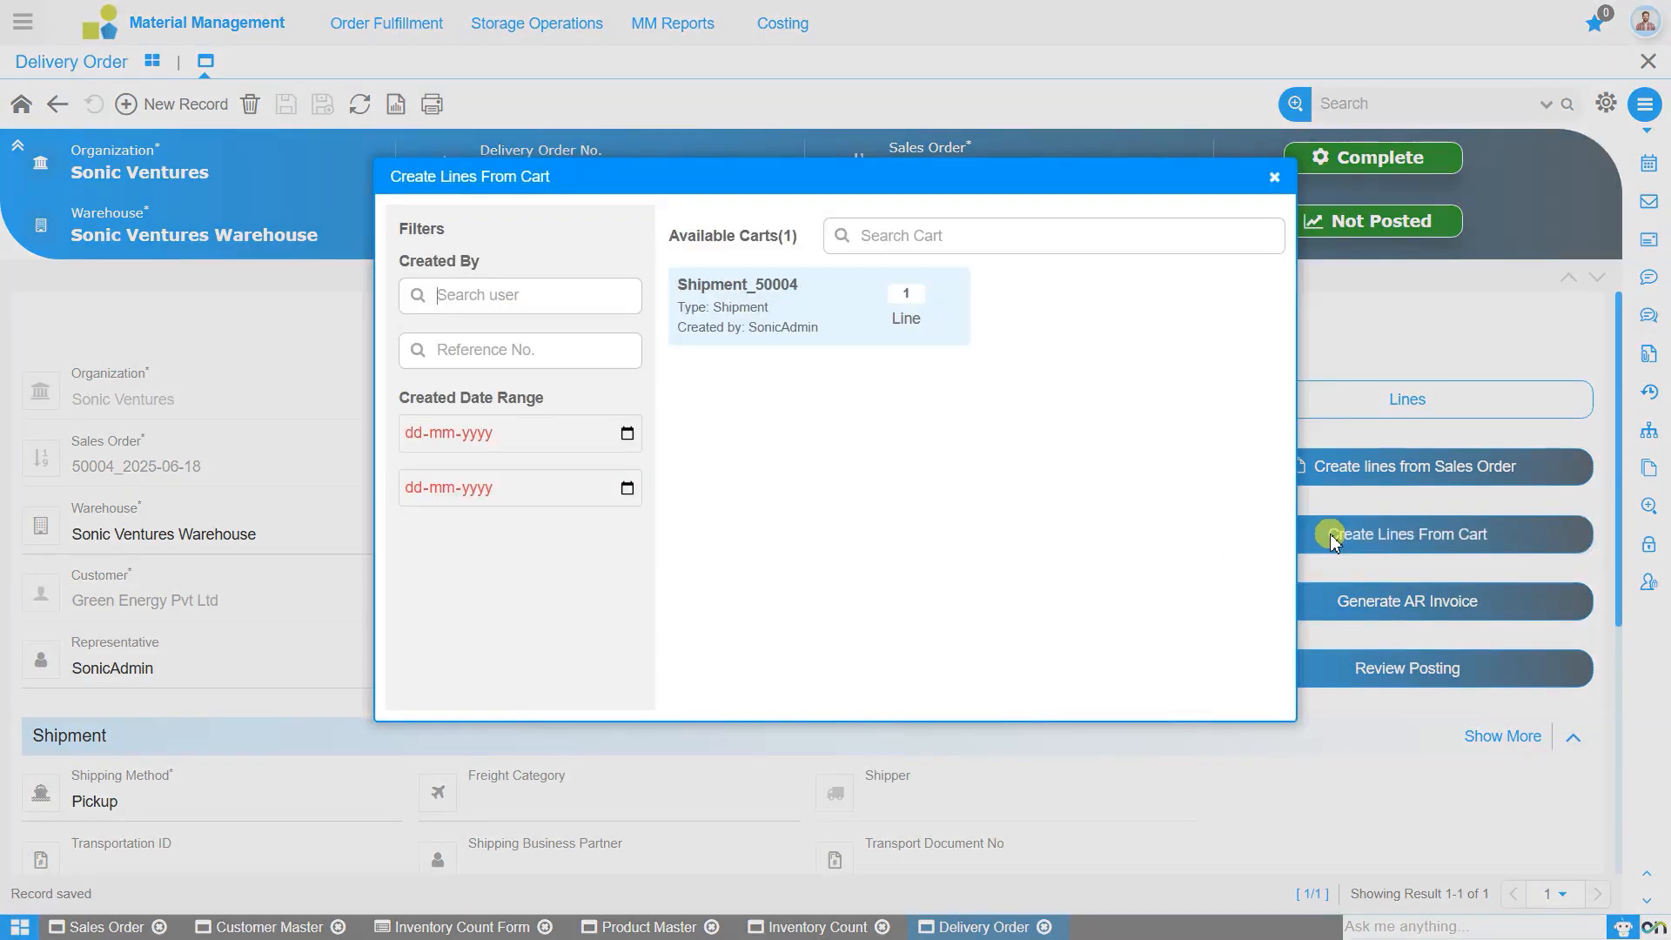
pyautogui.click(760, 295)
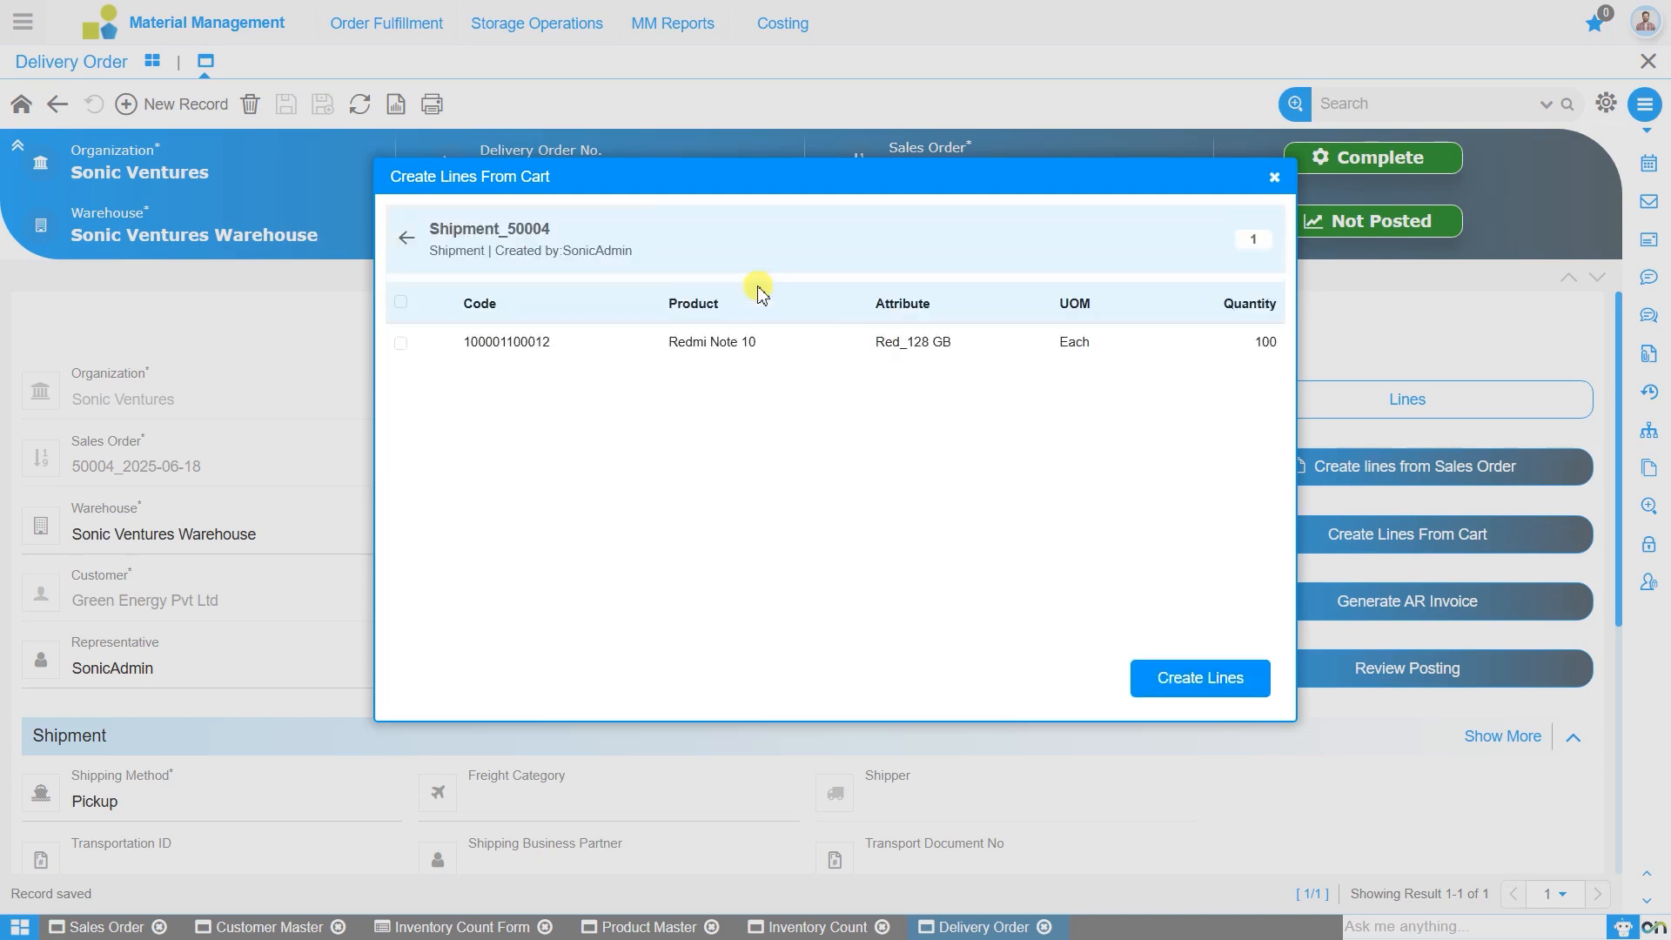
pyautogui.click(402, 303)
pyautogui.click(1197, 684)
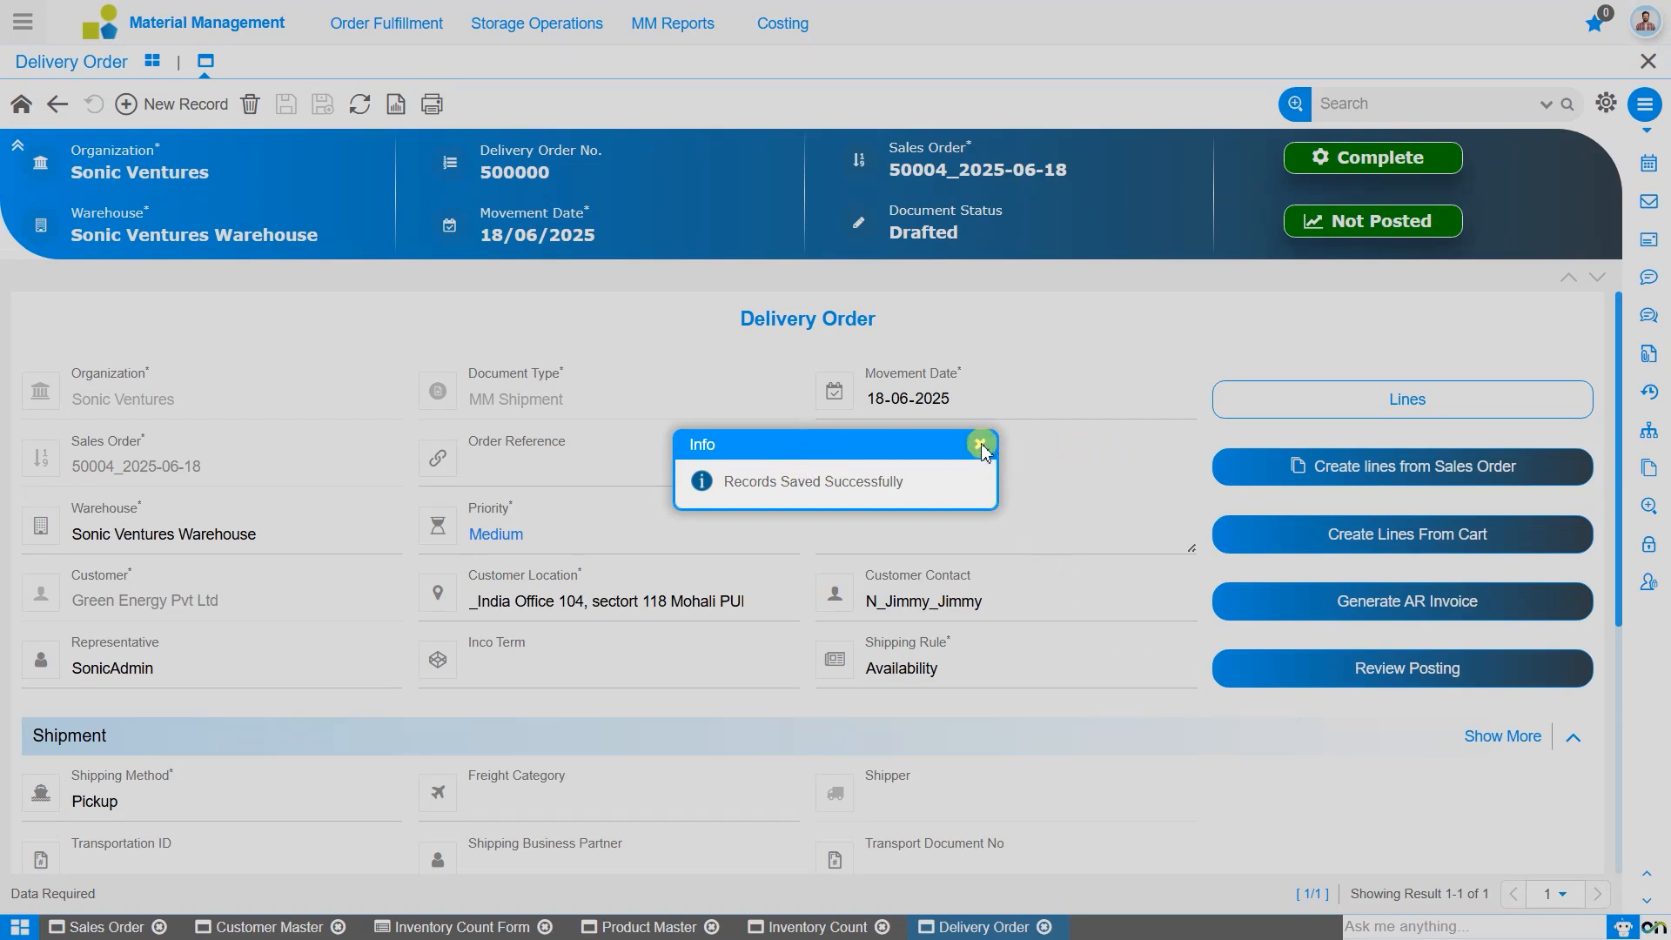
pyautogui.click(980, 447)
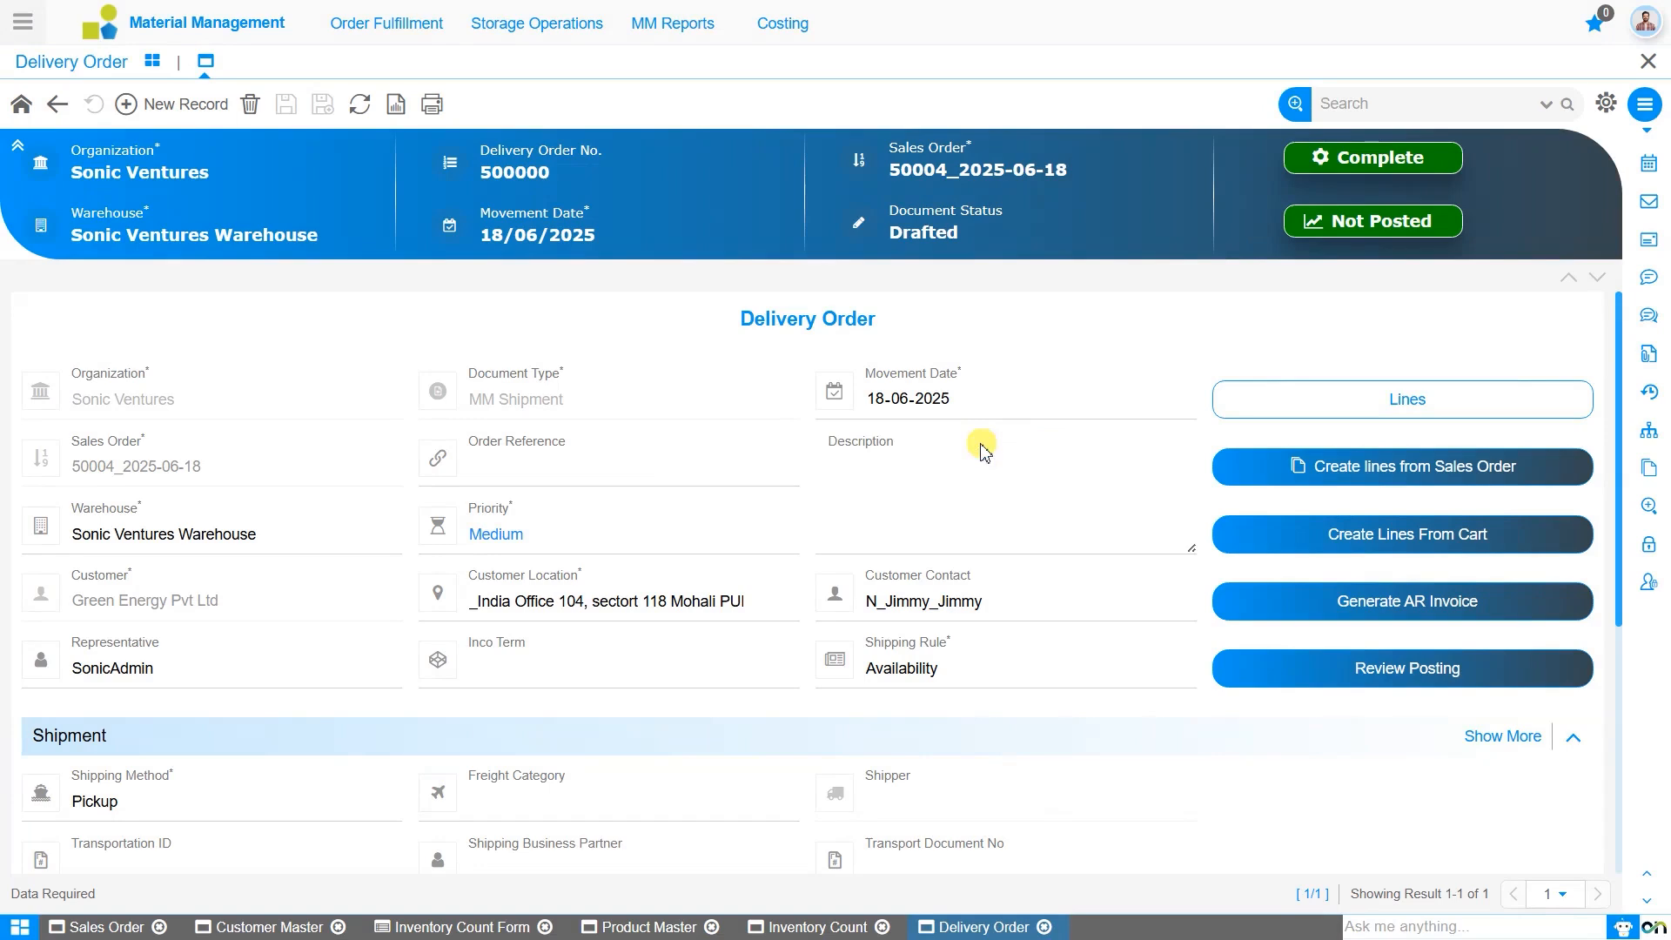
pyautogui.click(1481, 400)
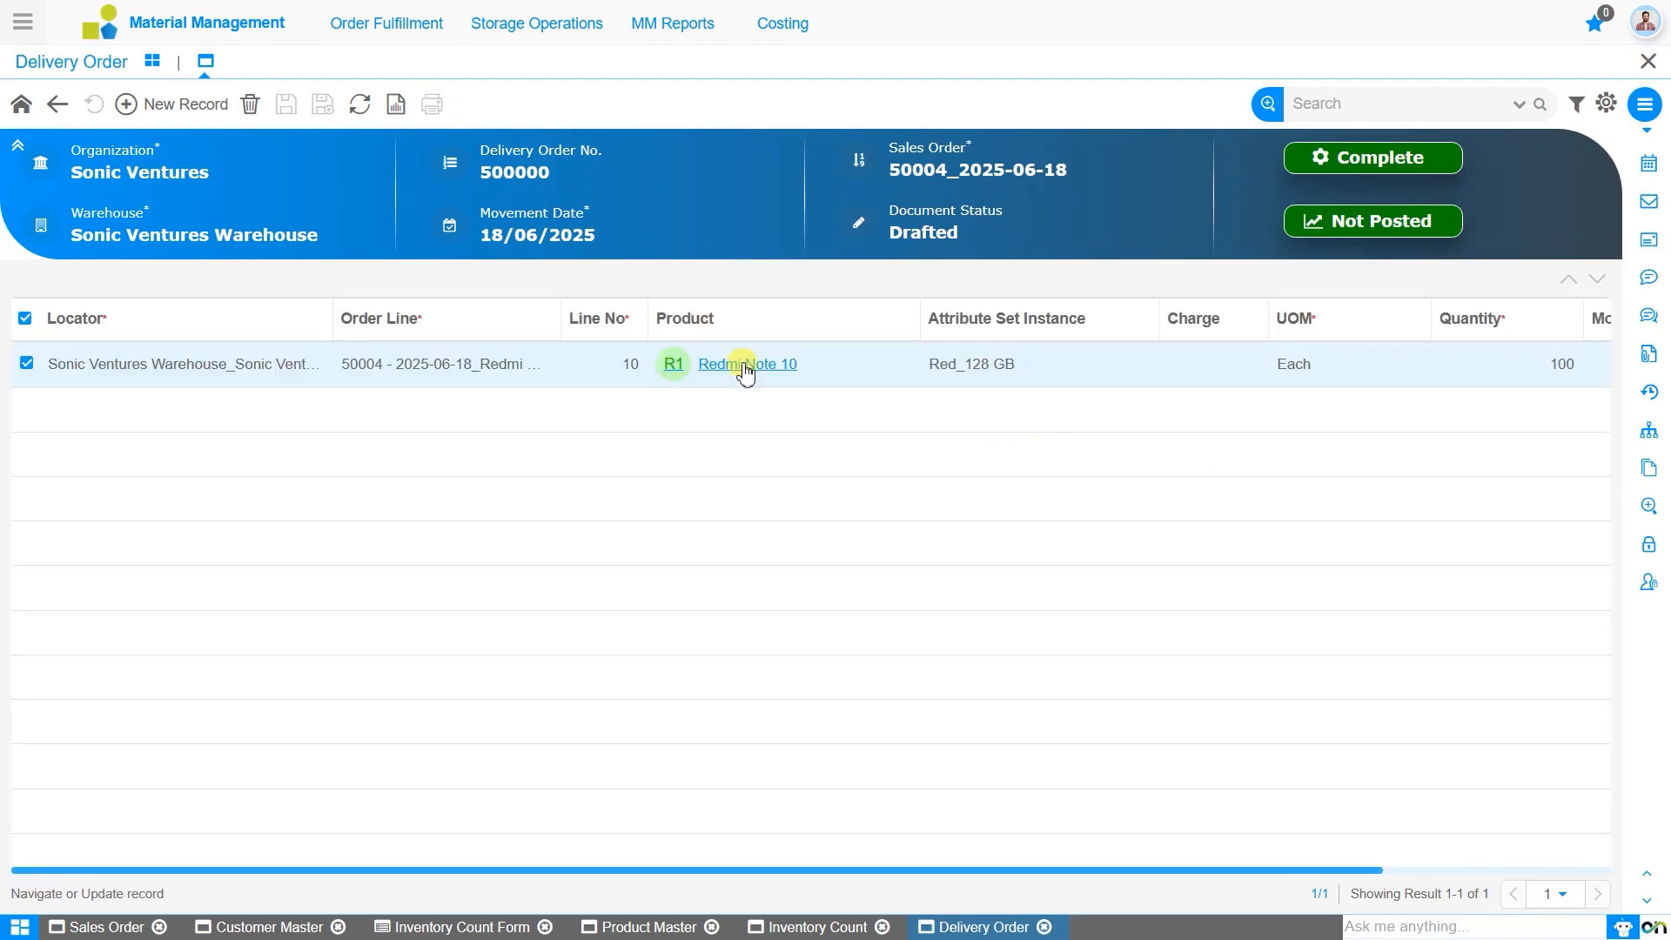
pyautogui.click(745, 371)
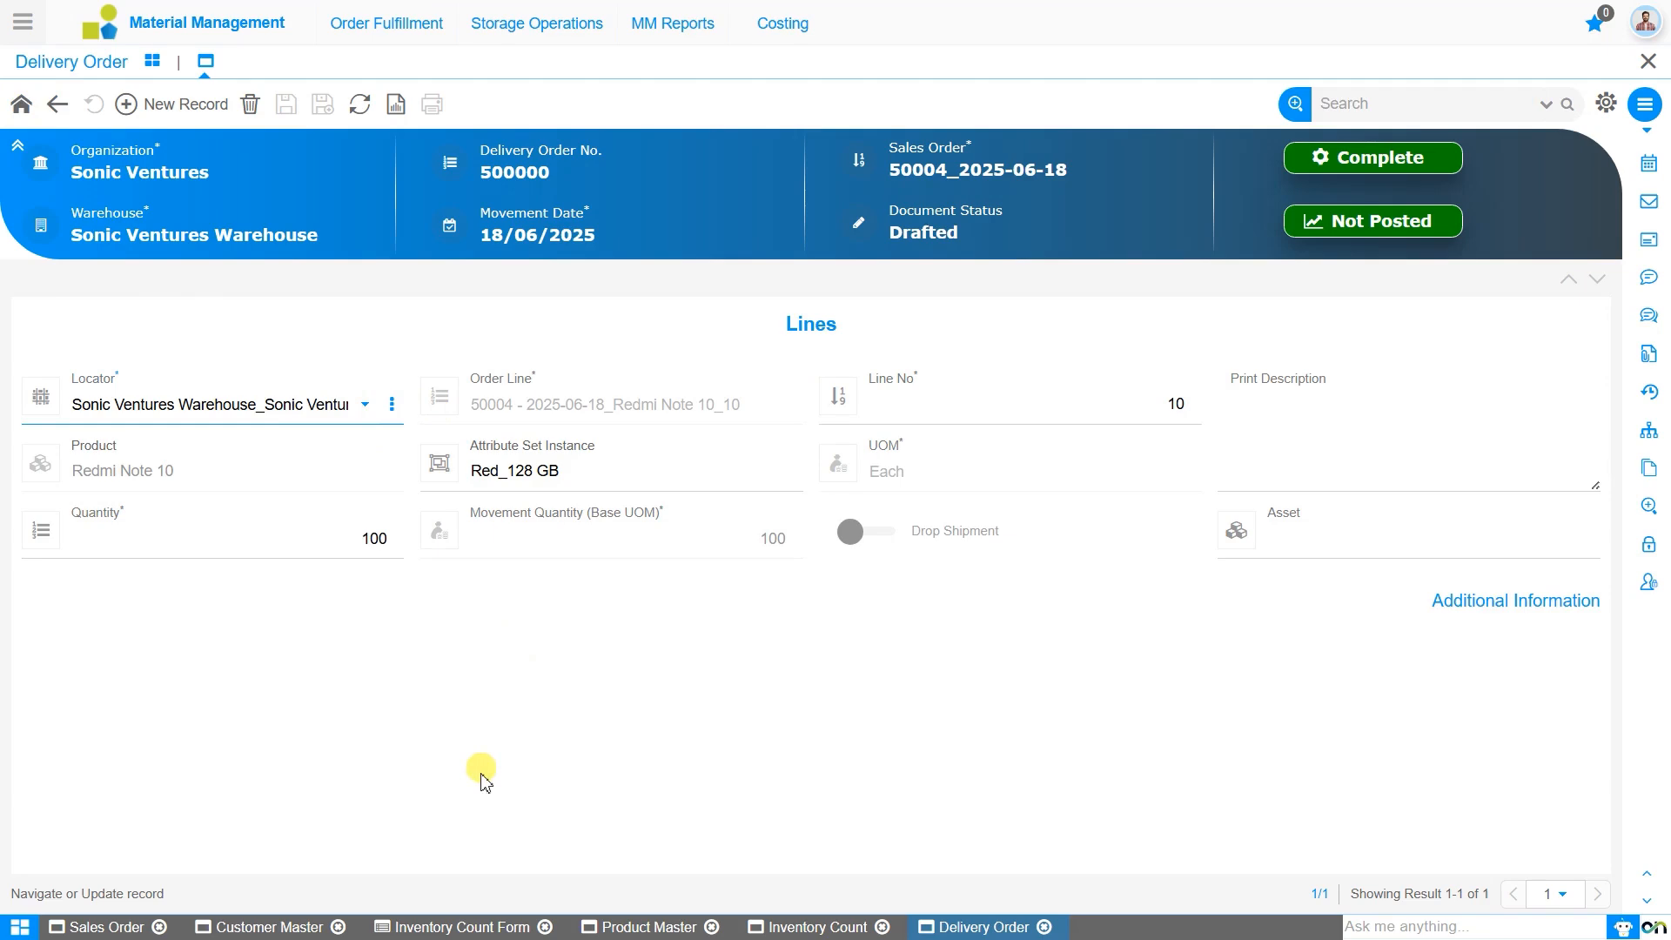
# Step: Start a new scan in the Inventory Count Form with transaction type Others and reference number Generic Cart
pyautogui.click(450, 928)
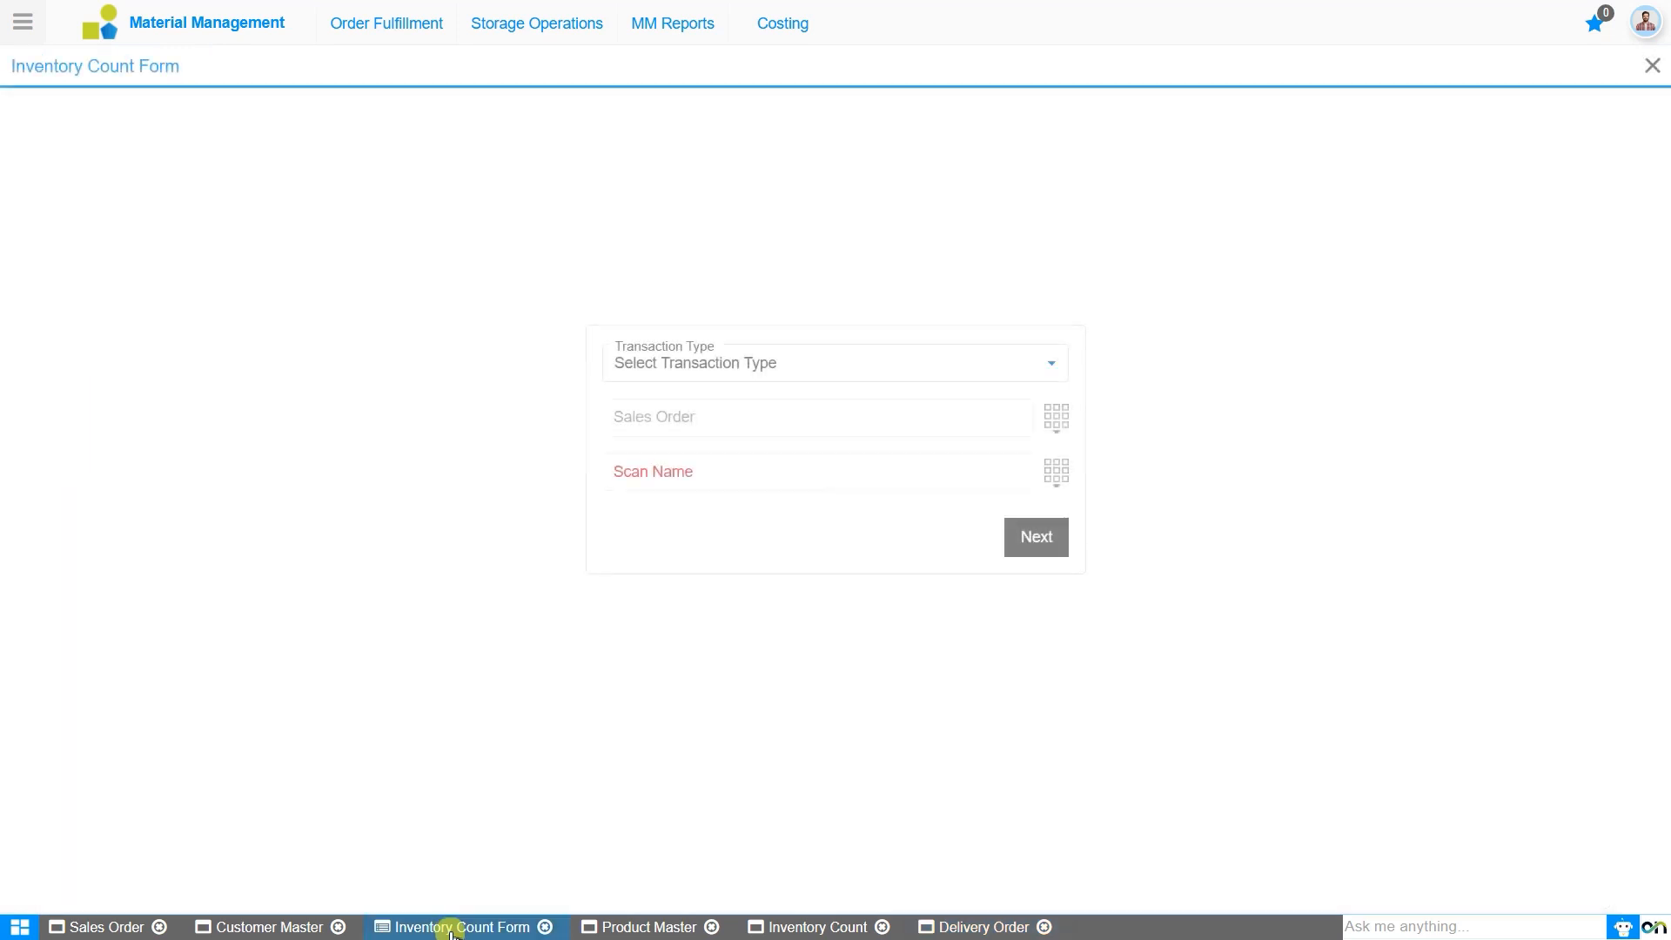
pyautogui.click(752, 379)
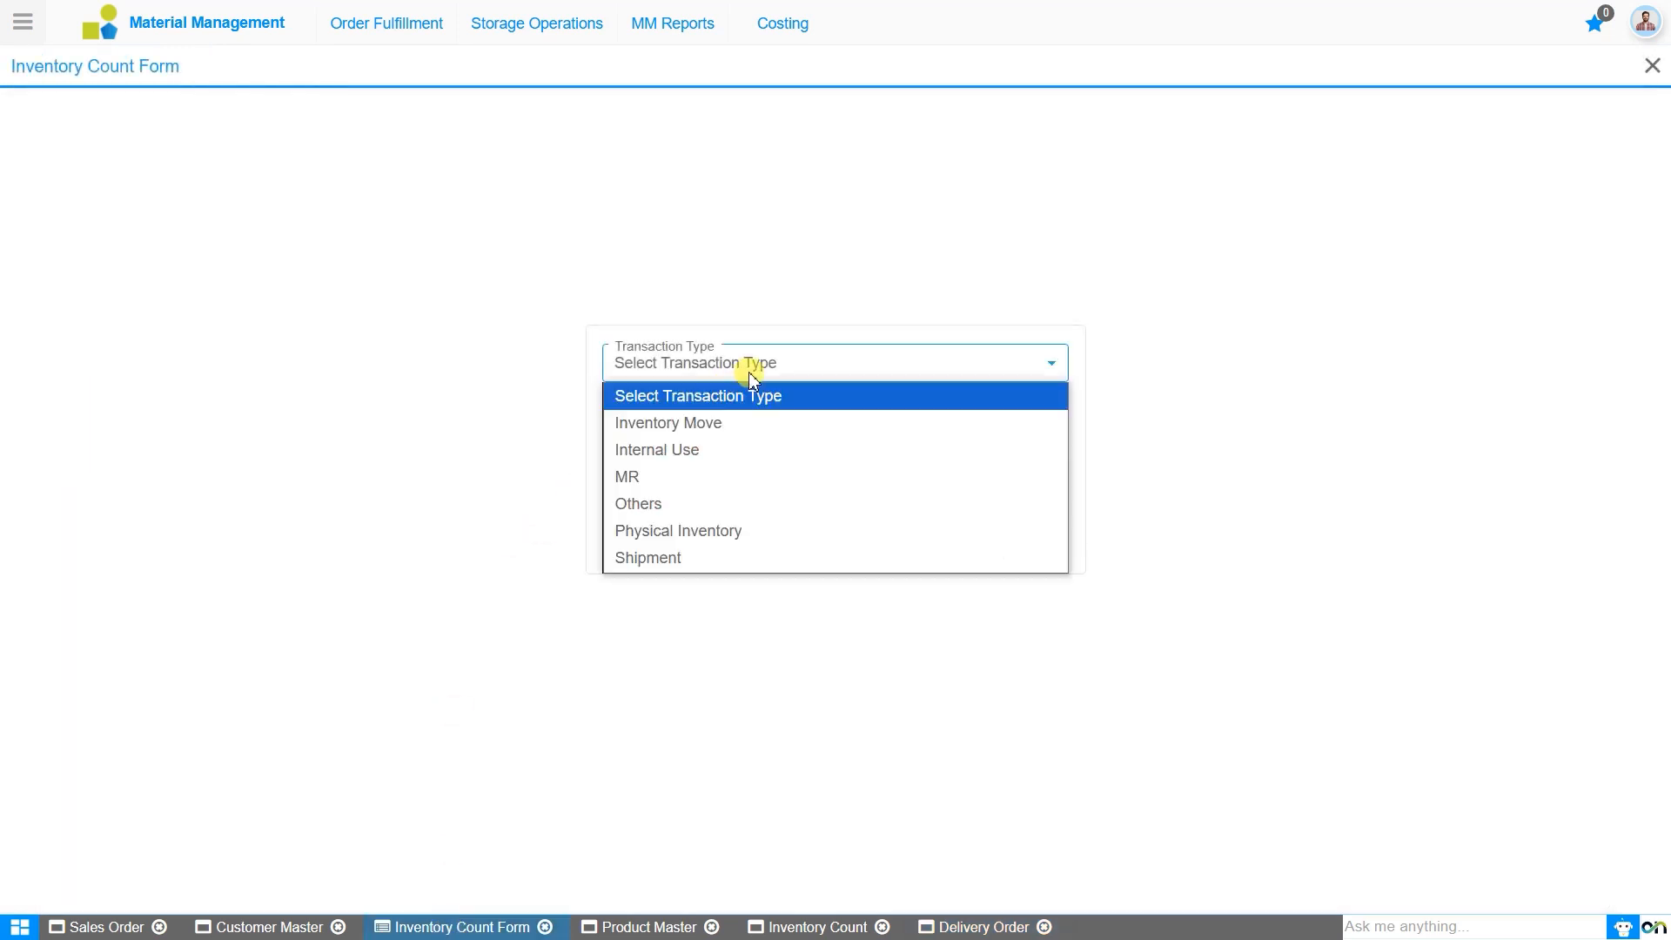
pyautogui.click(721, 511)
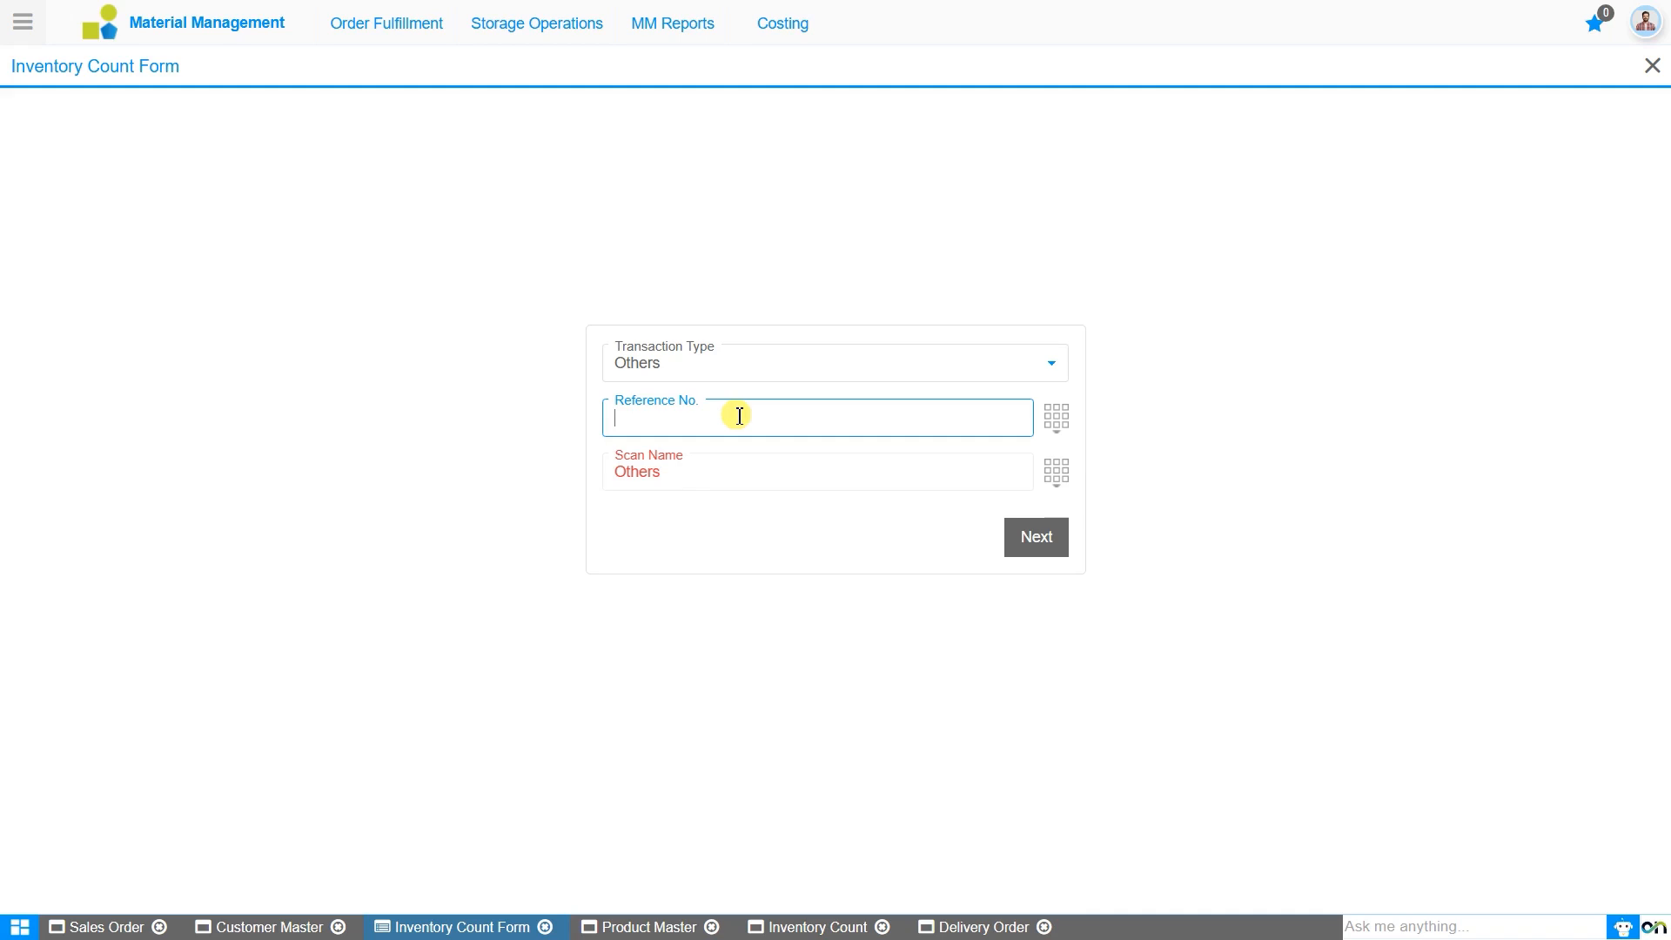
pyautogui.write('Generic Cart')
pyautogui.click(802, 528)
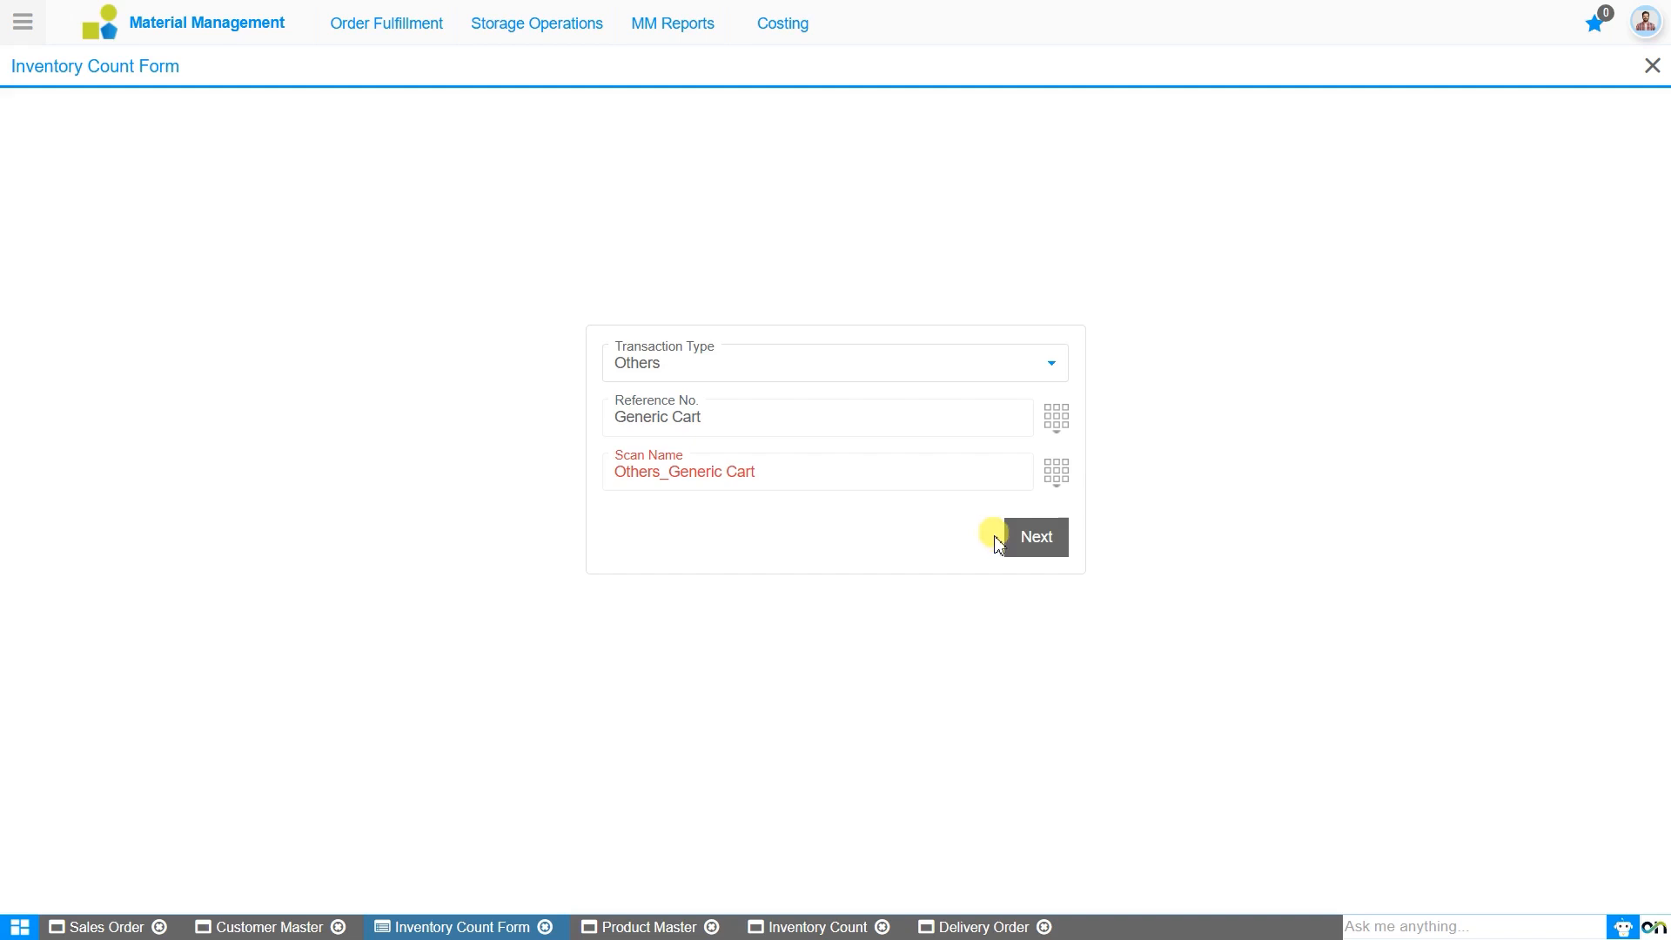
pyautogui.click(1058, 551)
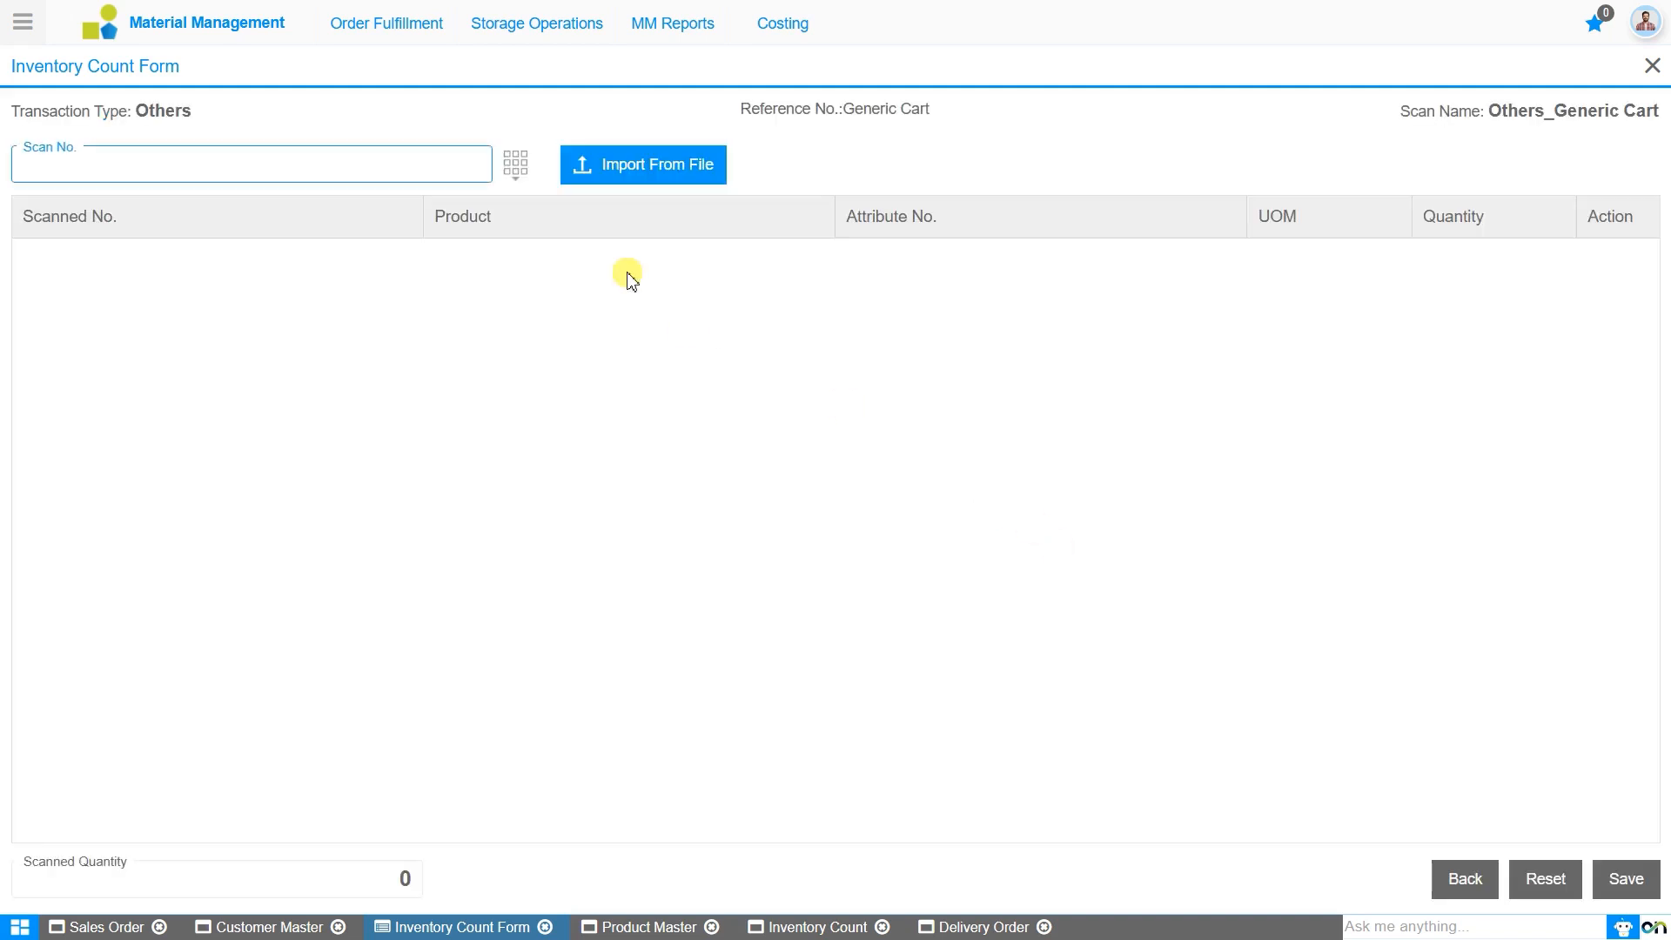
# Step: Import the items from the TrainingBarcodes file into the generic cart and save the scanned records
pyautogui.click(612, 164)
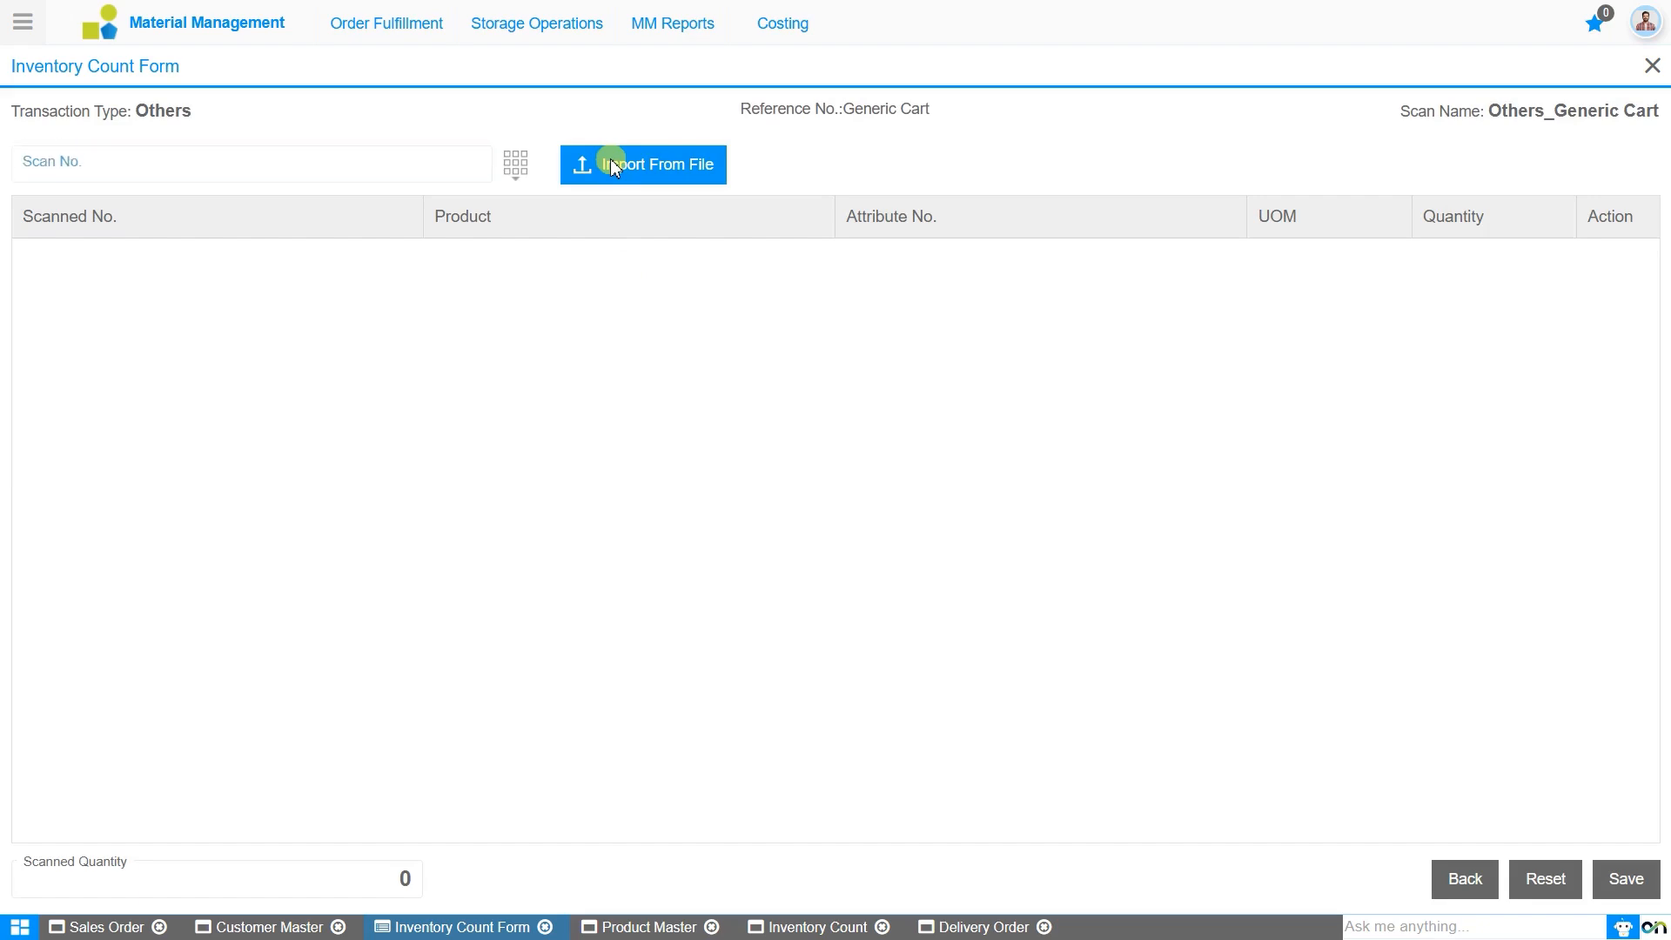
pyautogui.click(493, 185)
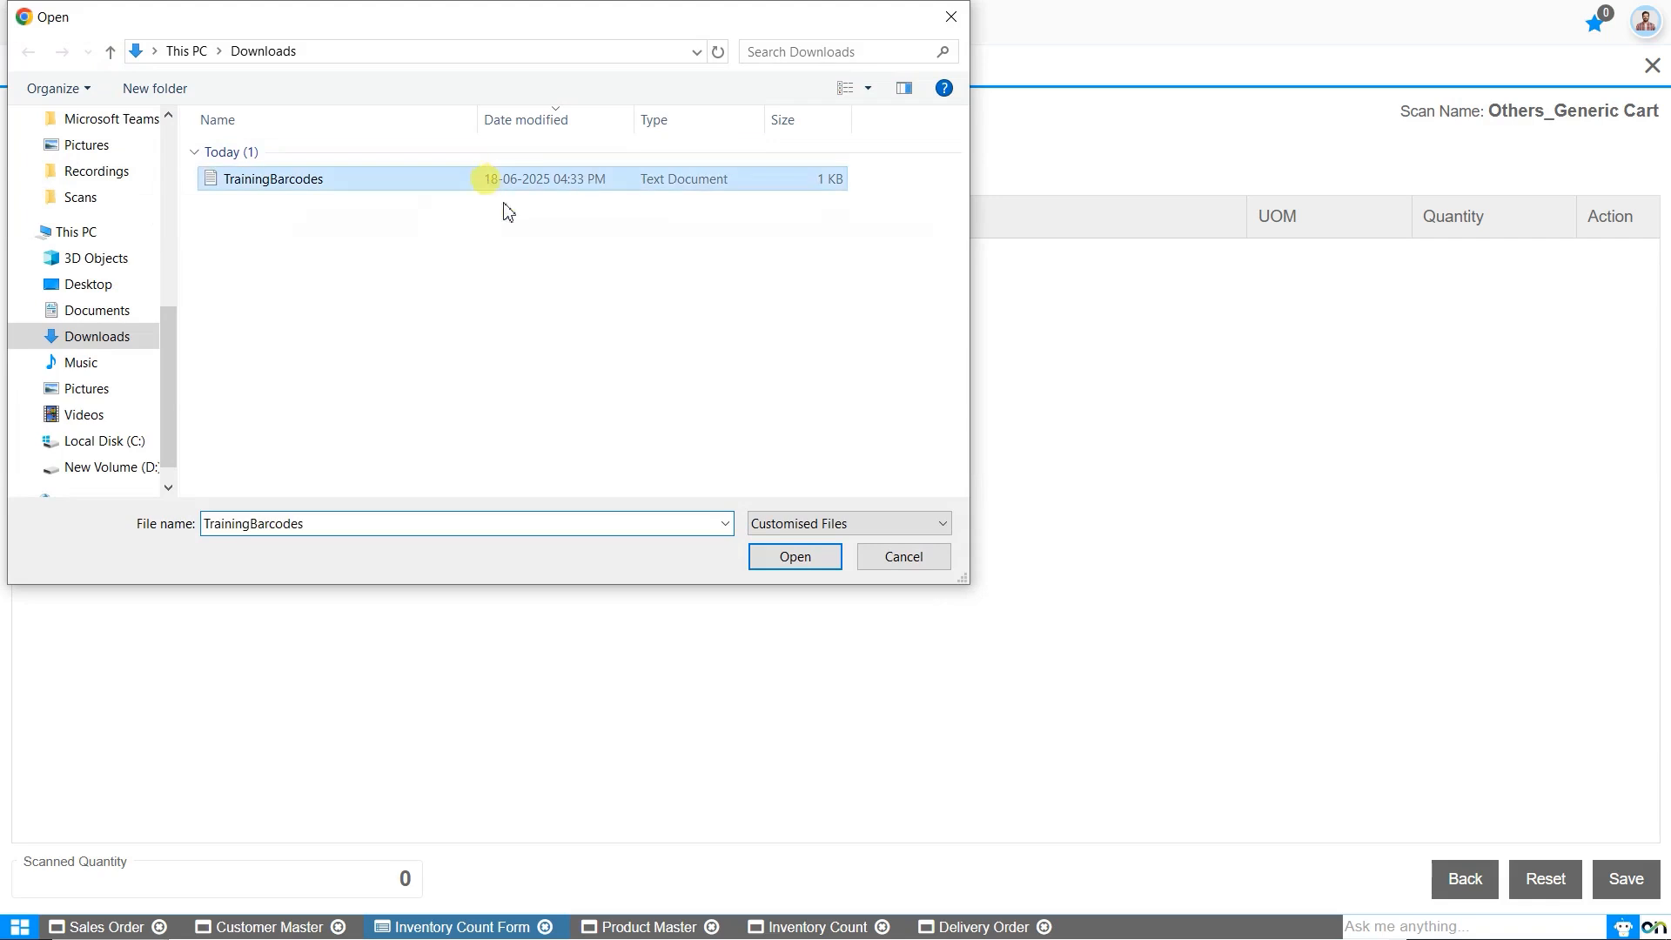
pyautogui.click(794, 556)
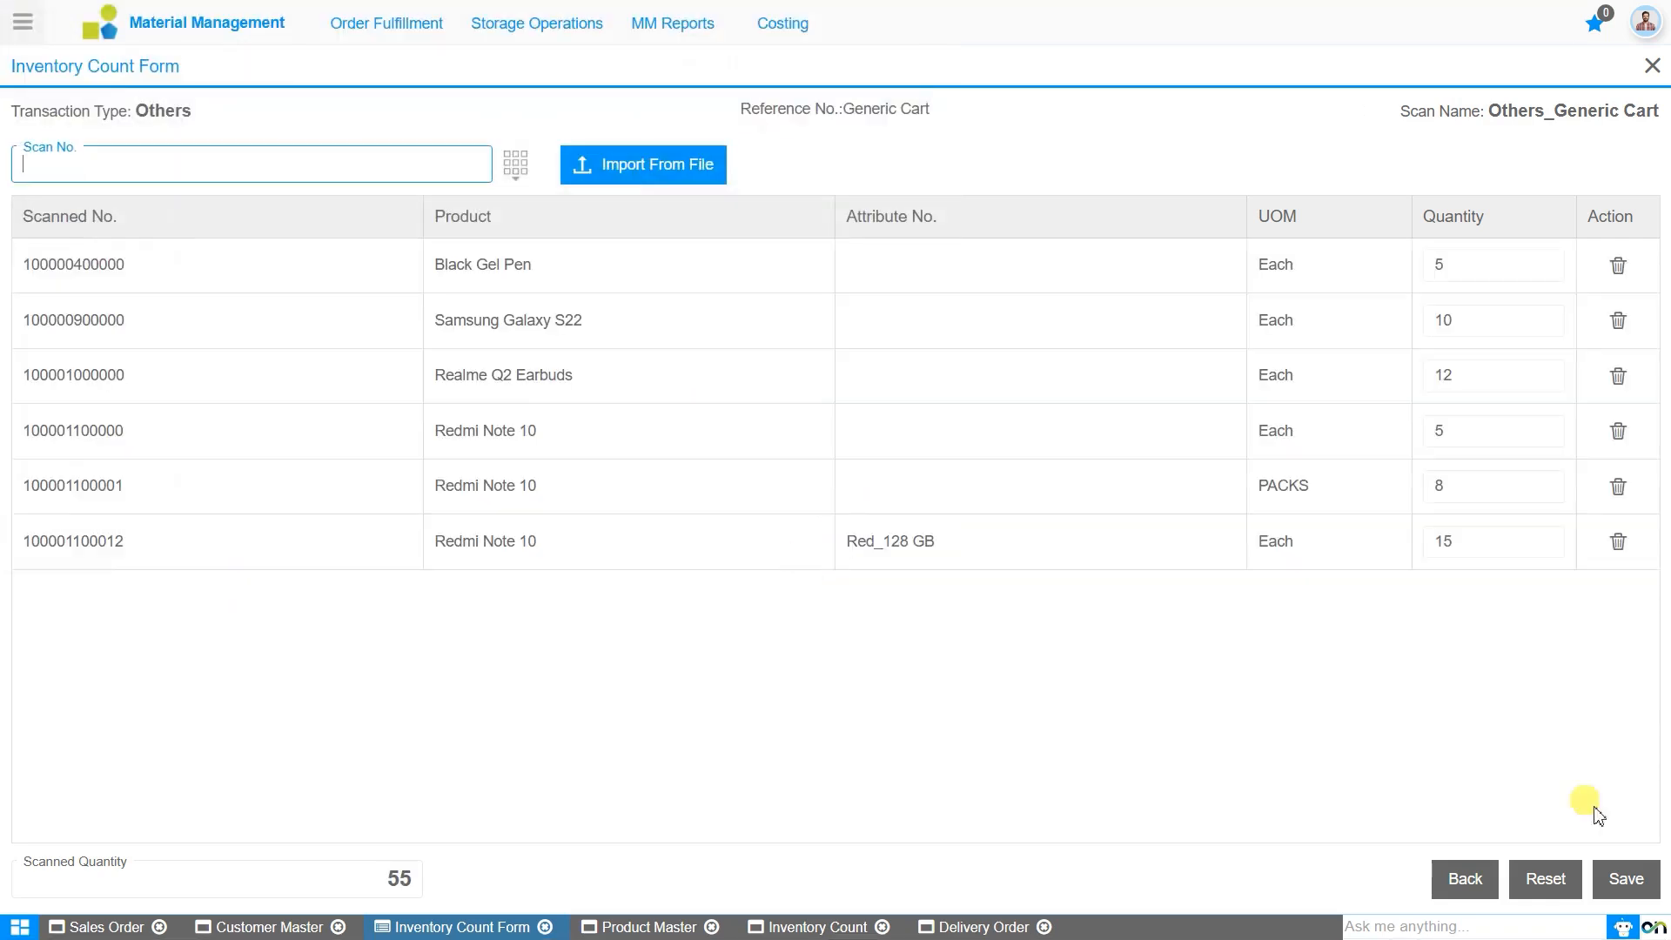
pyautogui.click(1641, 880)
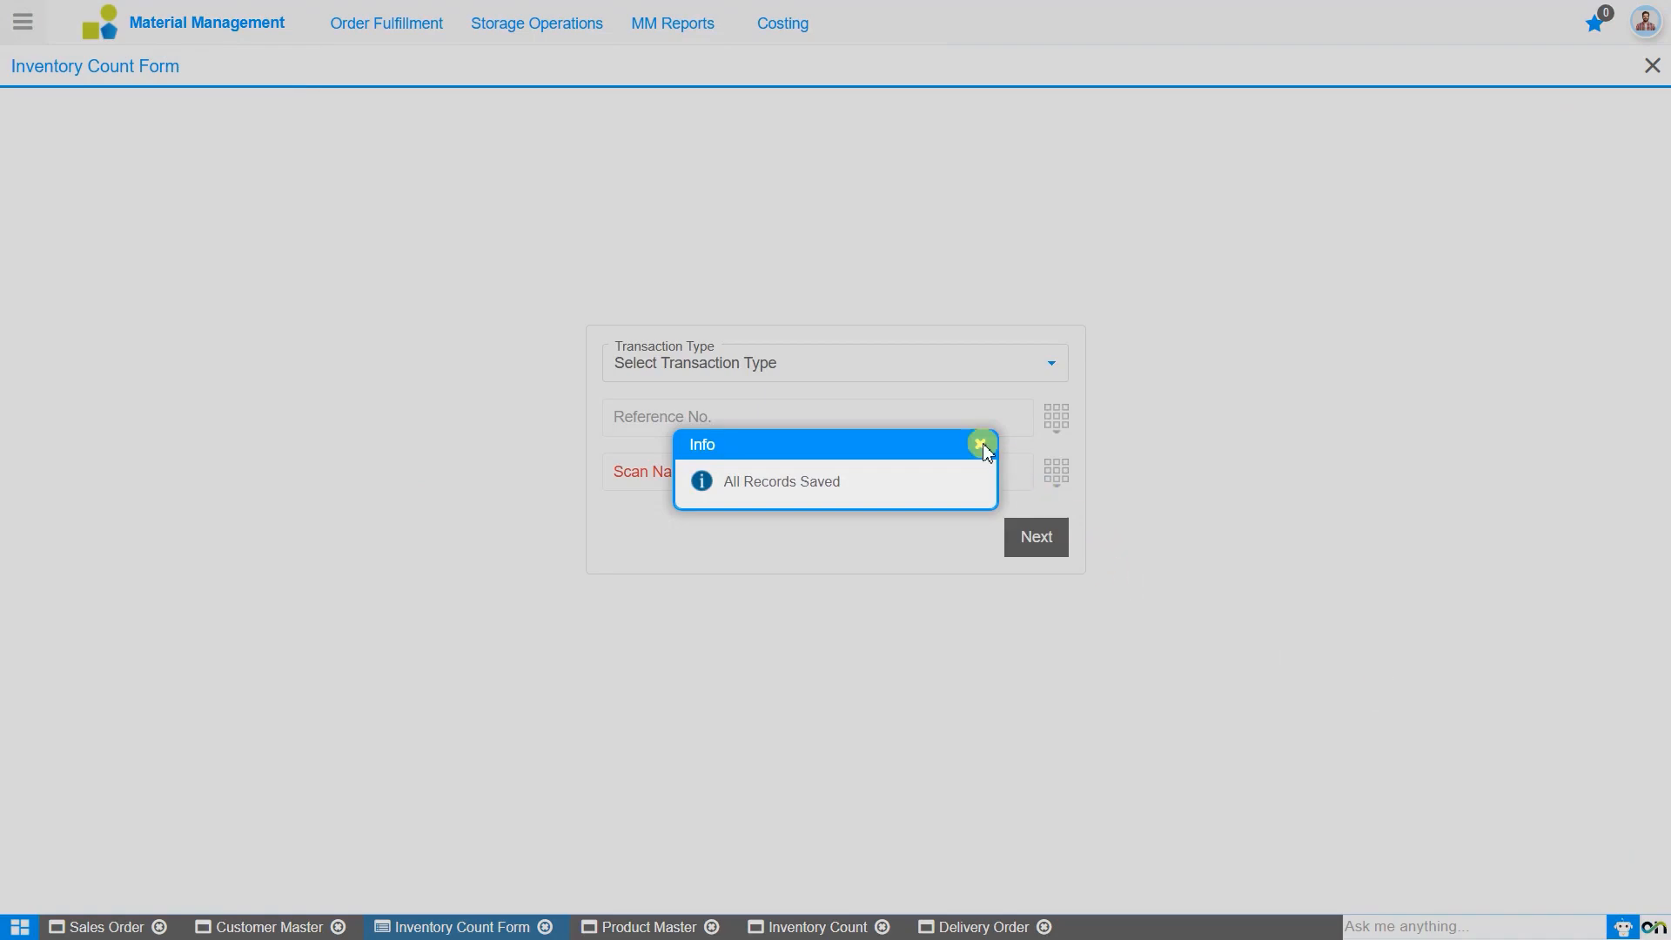
pyautogui.click(983, 445)
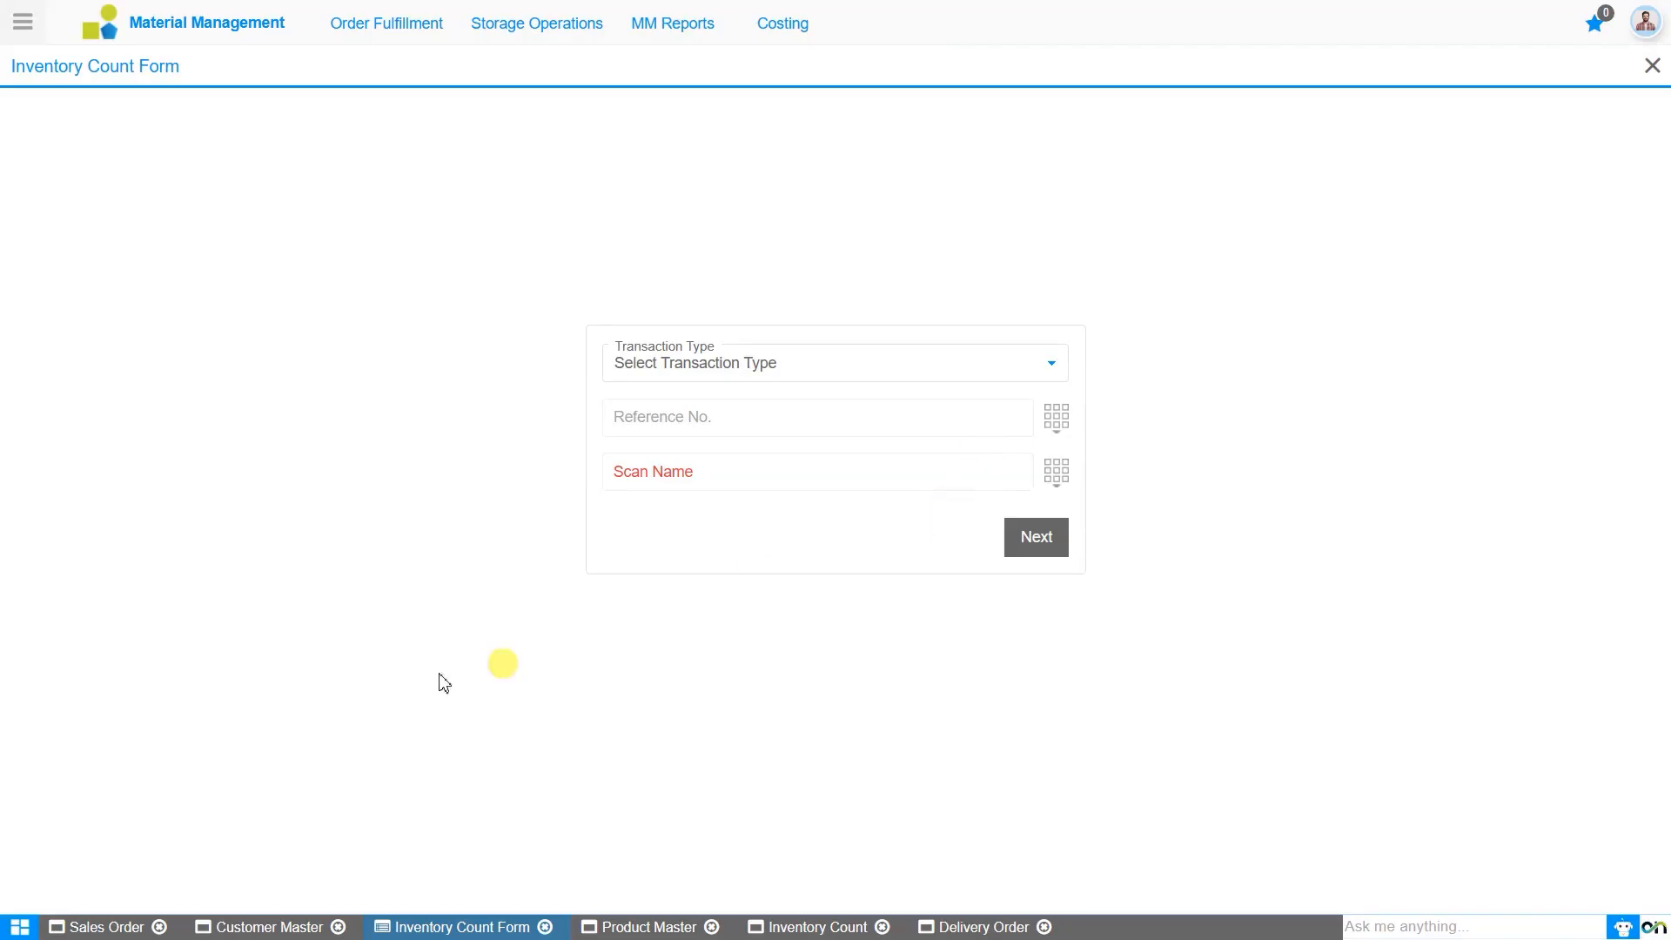
# Step: Create a new Sales Order for customer Green Energy Pvt Ltd with Sonic Ventures Warehouse and save the record
pyautogui.click(122, 927)
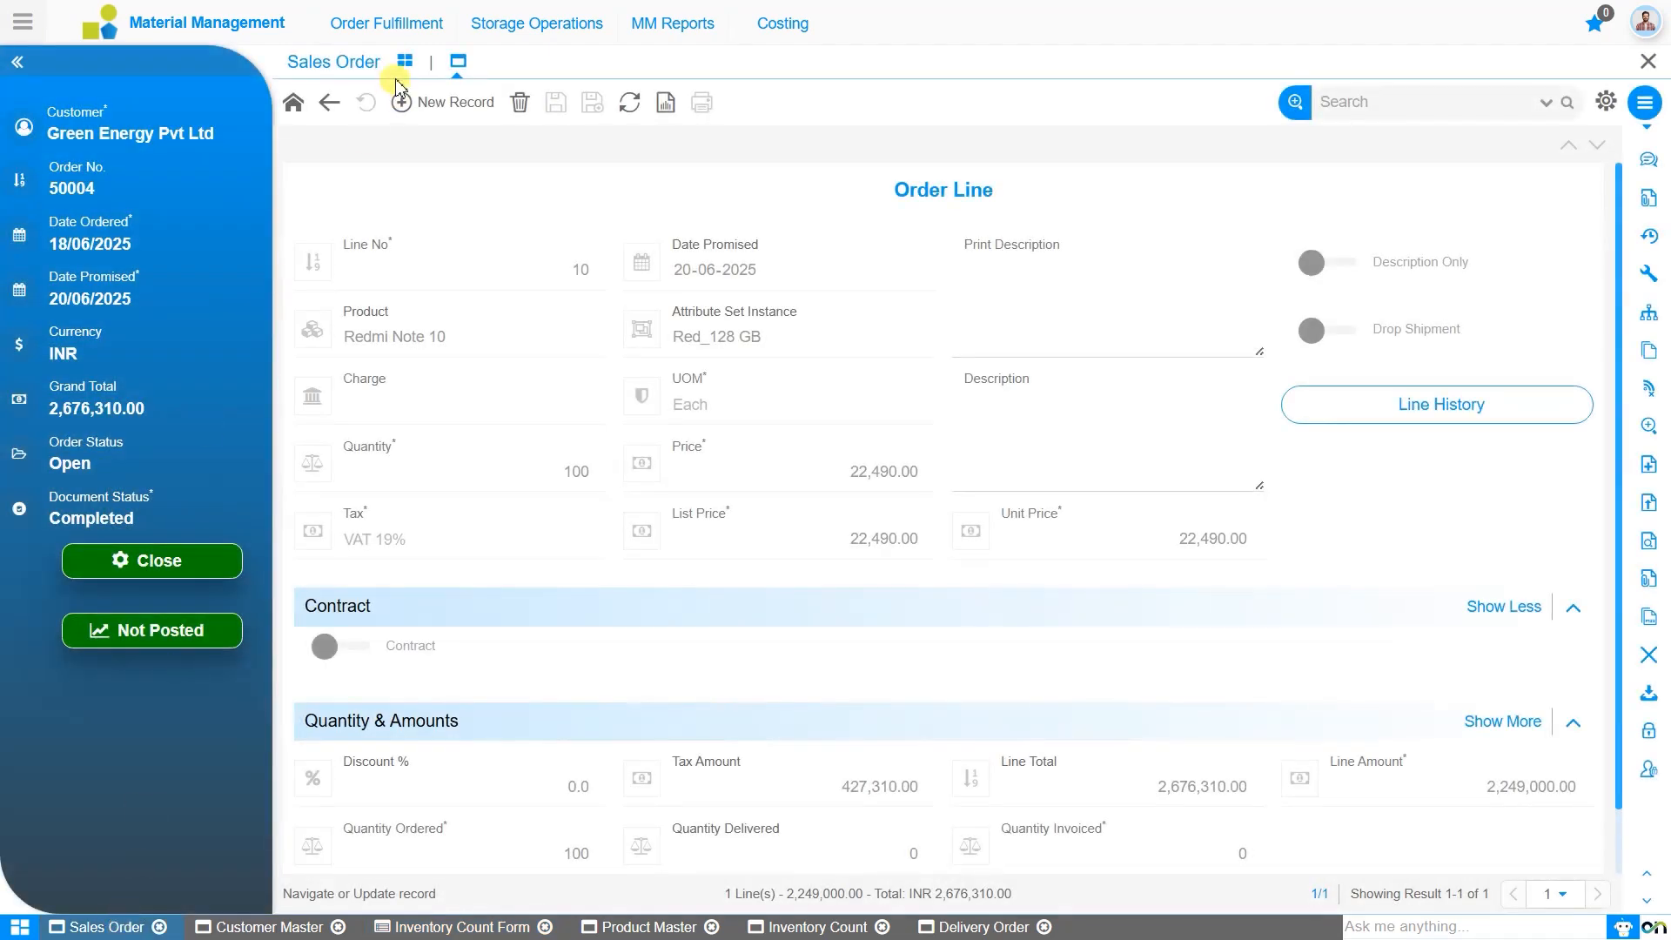
pyautogui.click(294, 104)
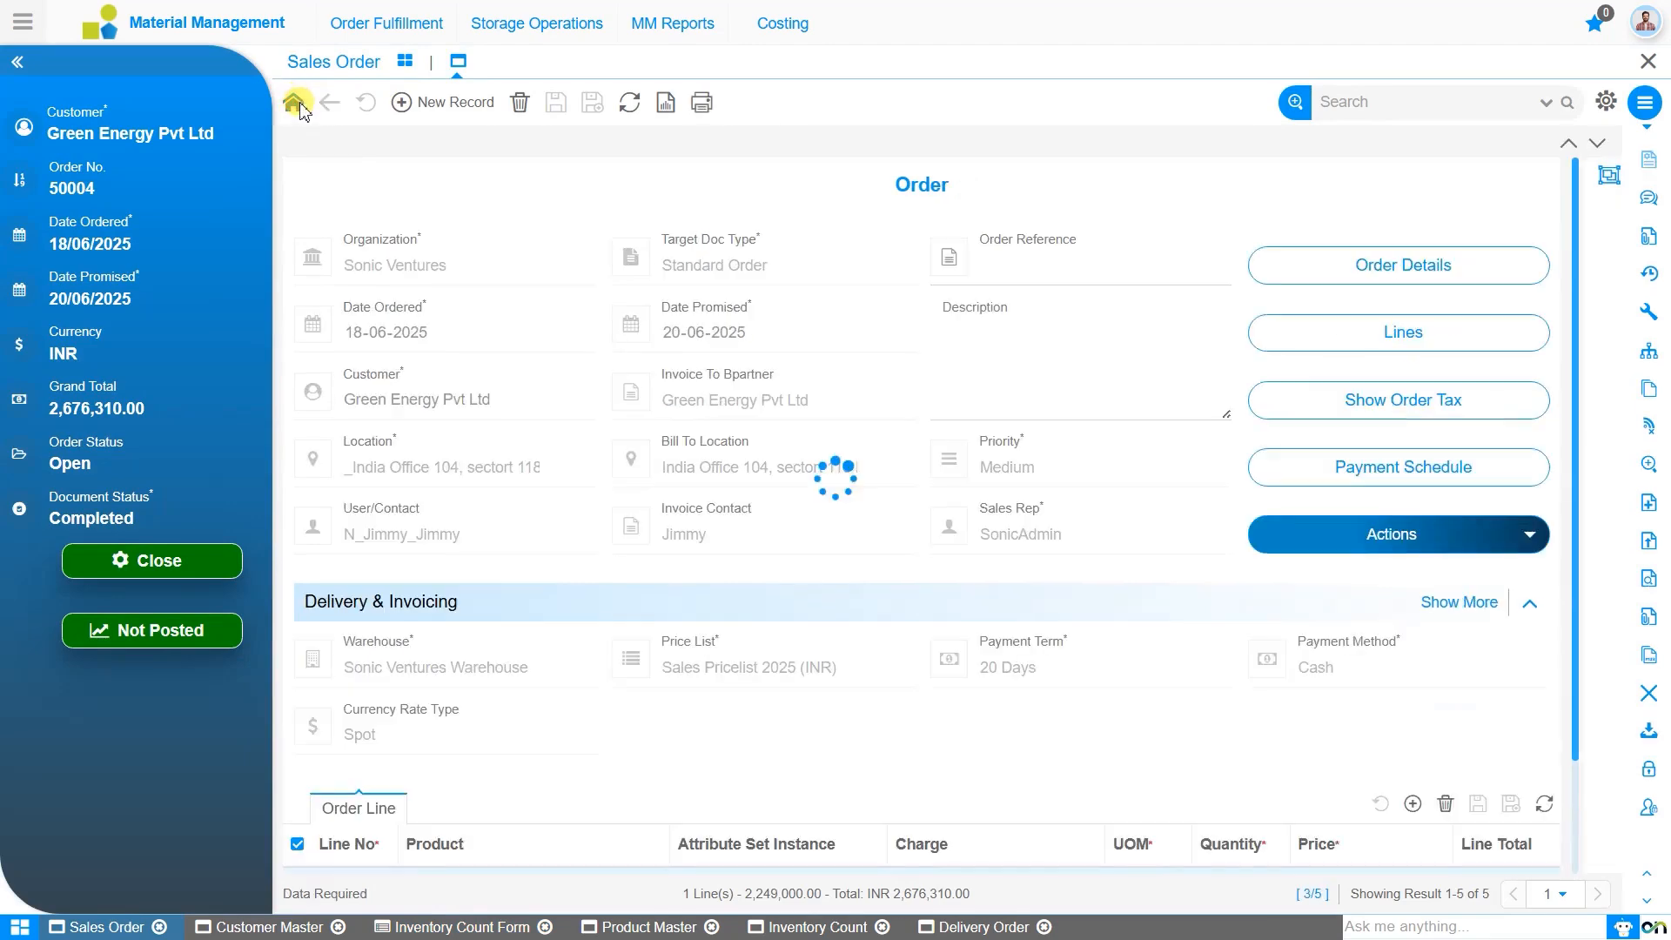
pyautogui.click(489, 101)
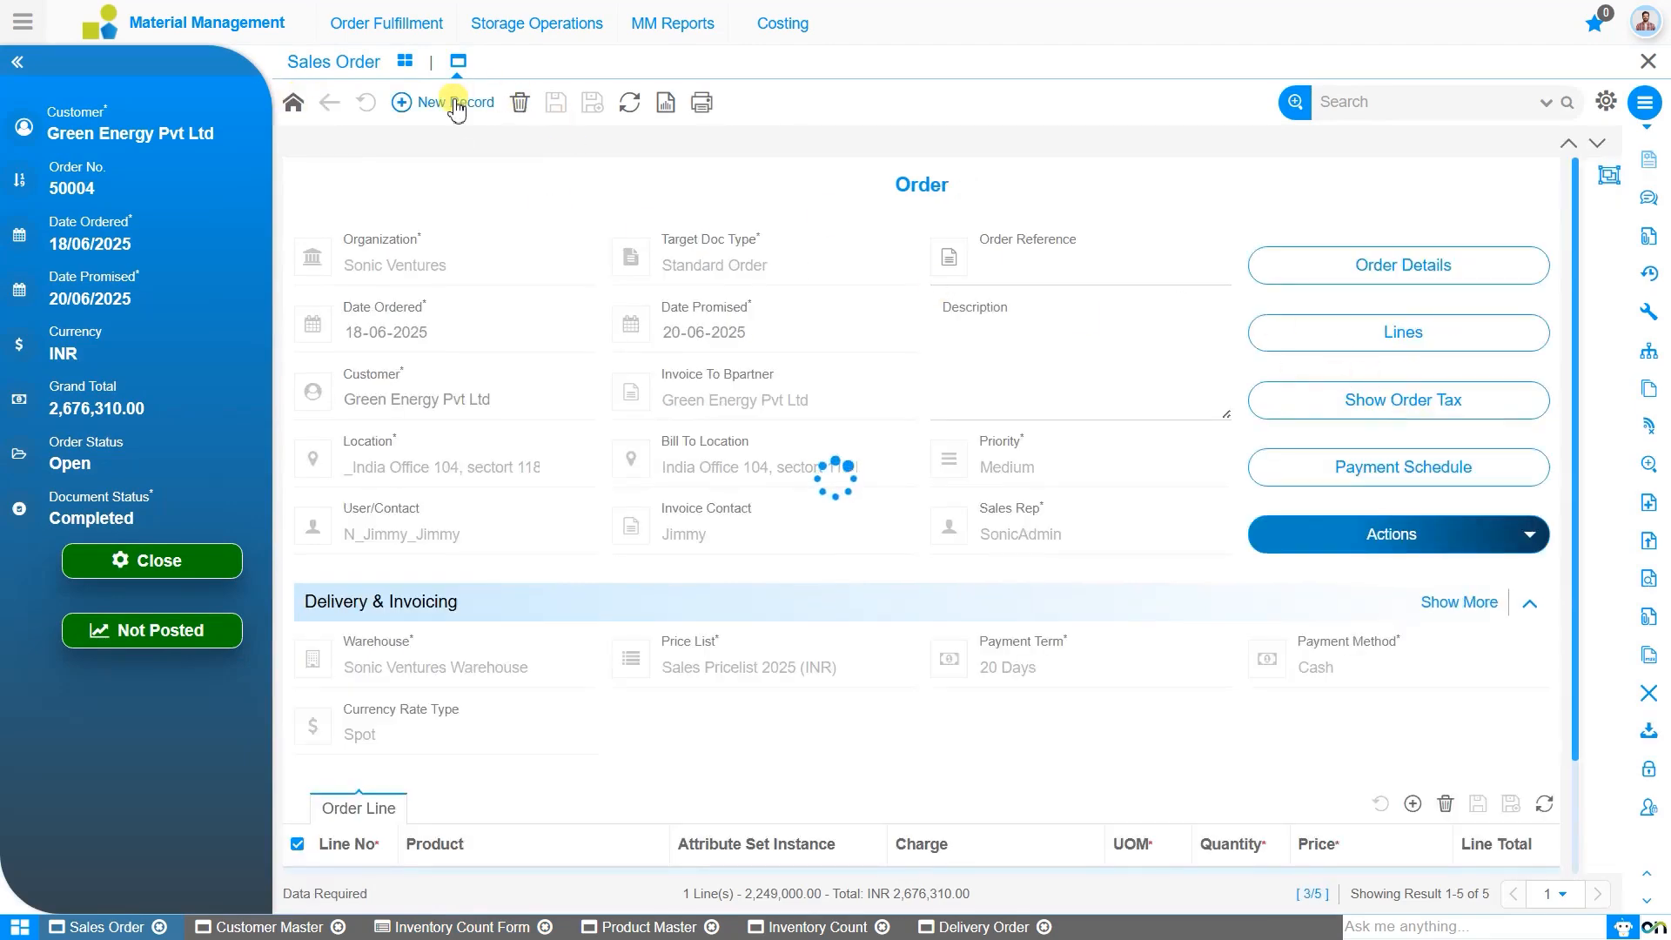
pyautogui.click(468, 390)
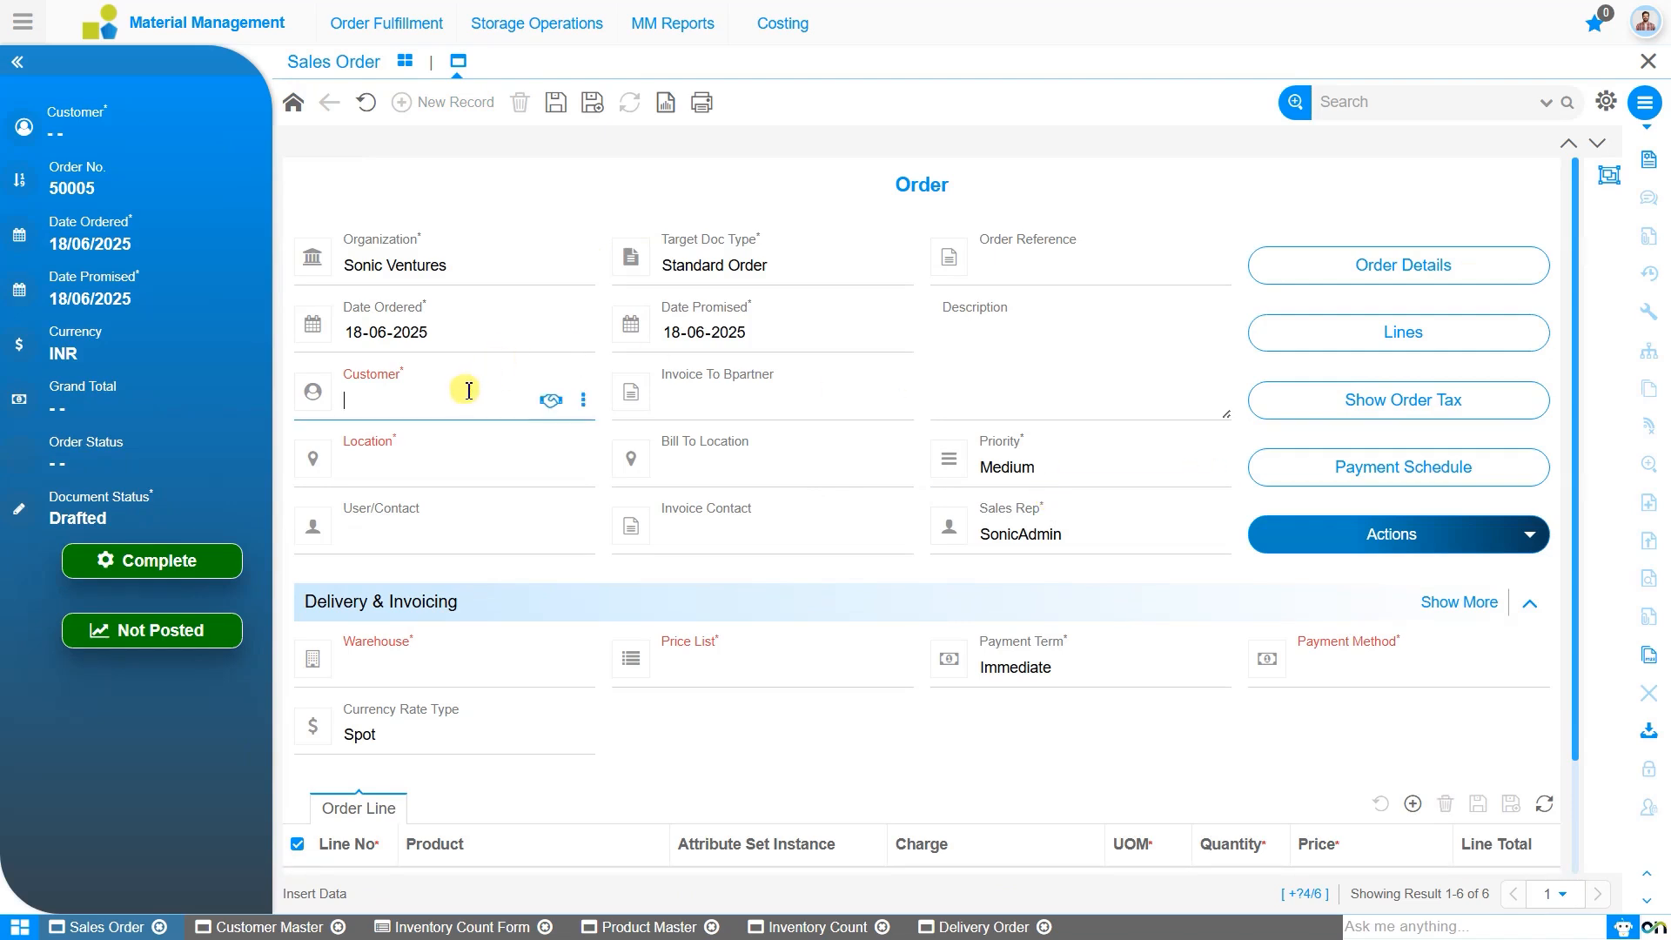
pyautogui.write('gree')
pyautogui.press('Down')
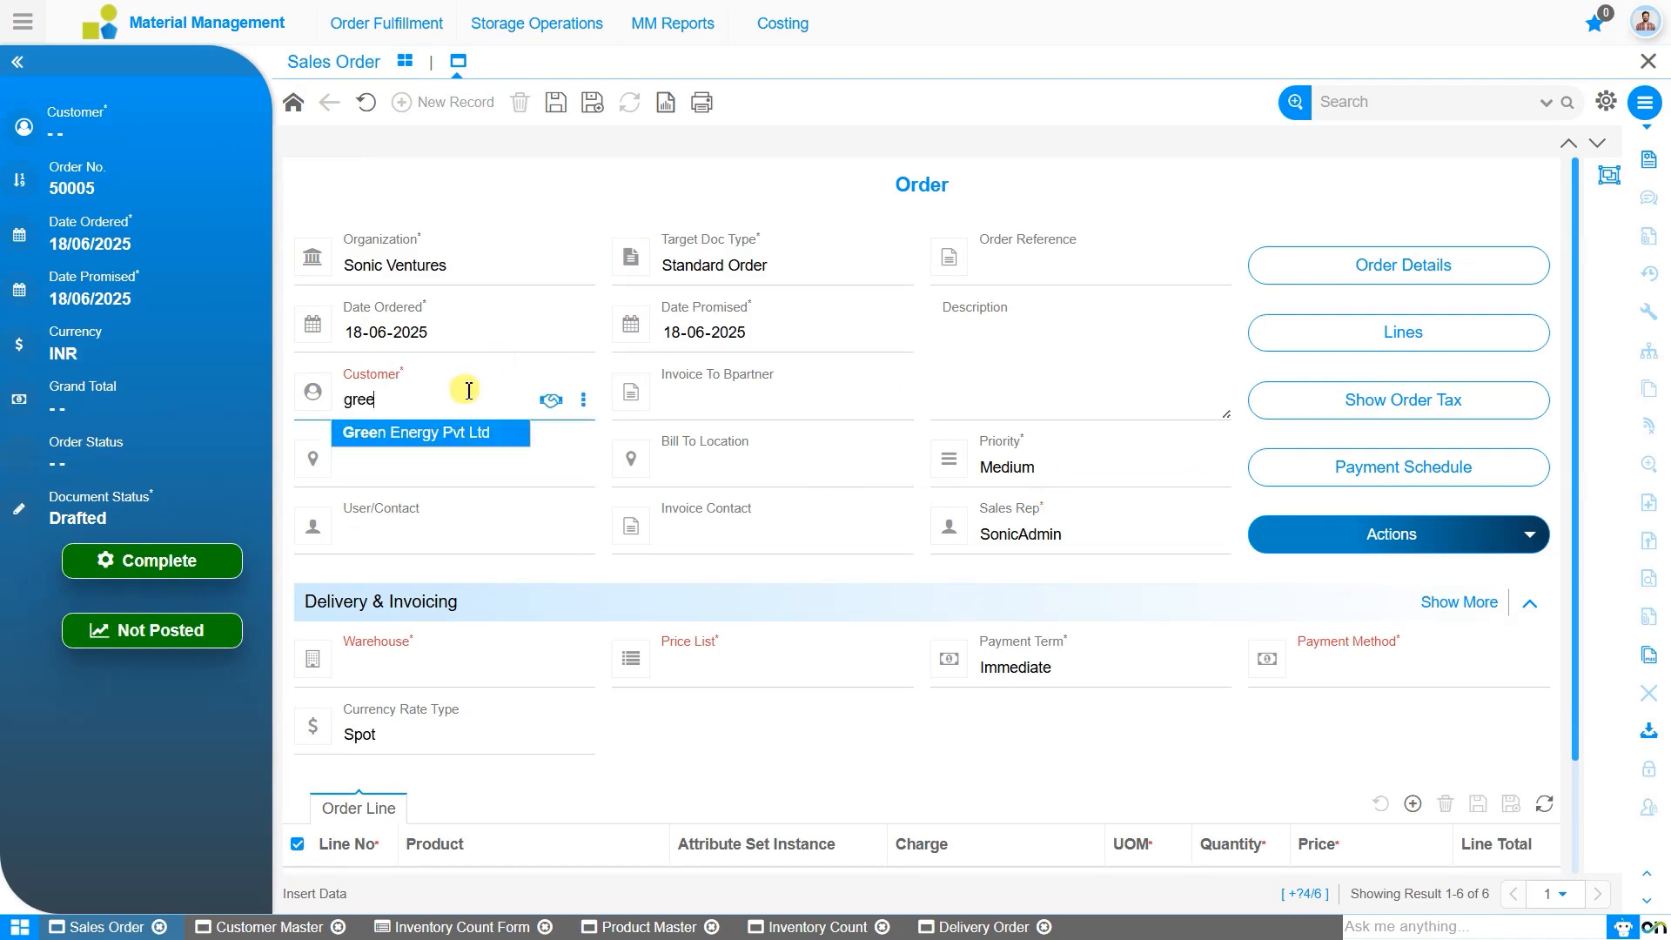
pyautogui.press('Return')
pyautogui.click(439, 667)
pyautogui.click(447, 722)
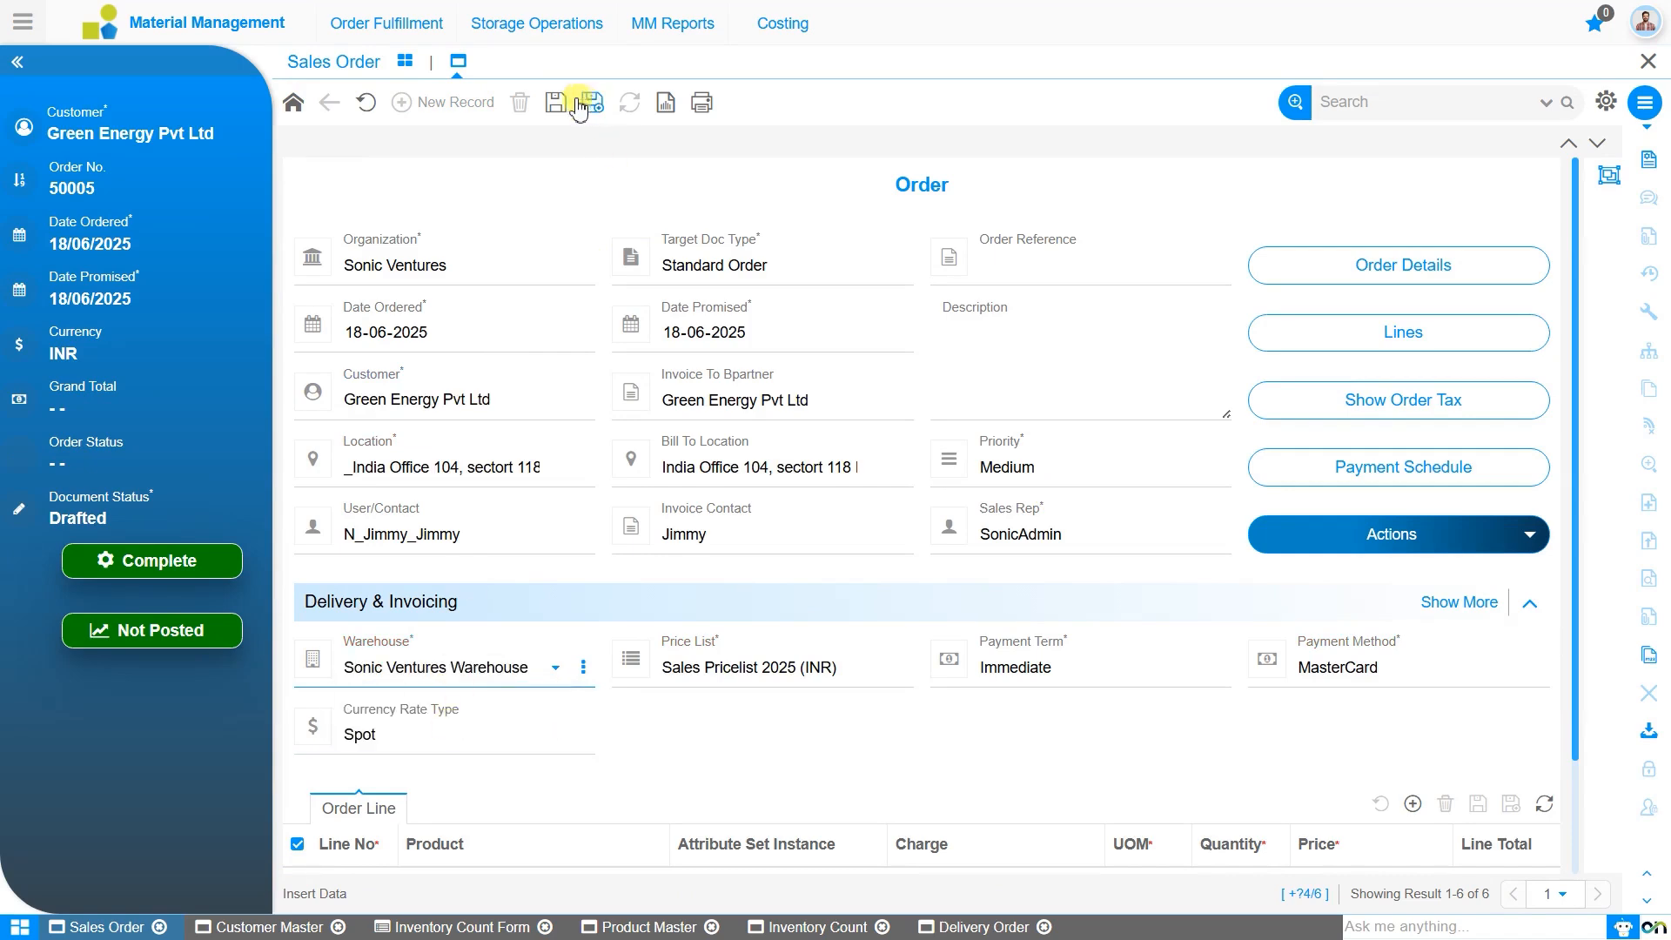
pyautogui.click(558, 102)
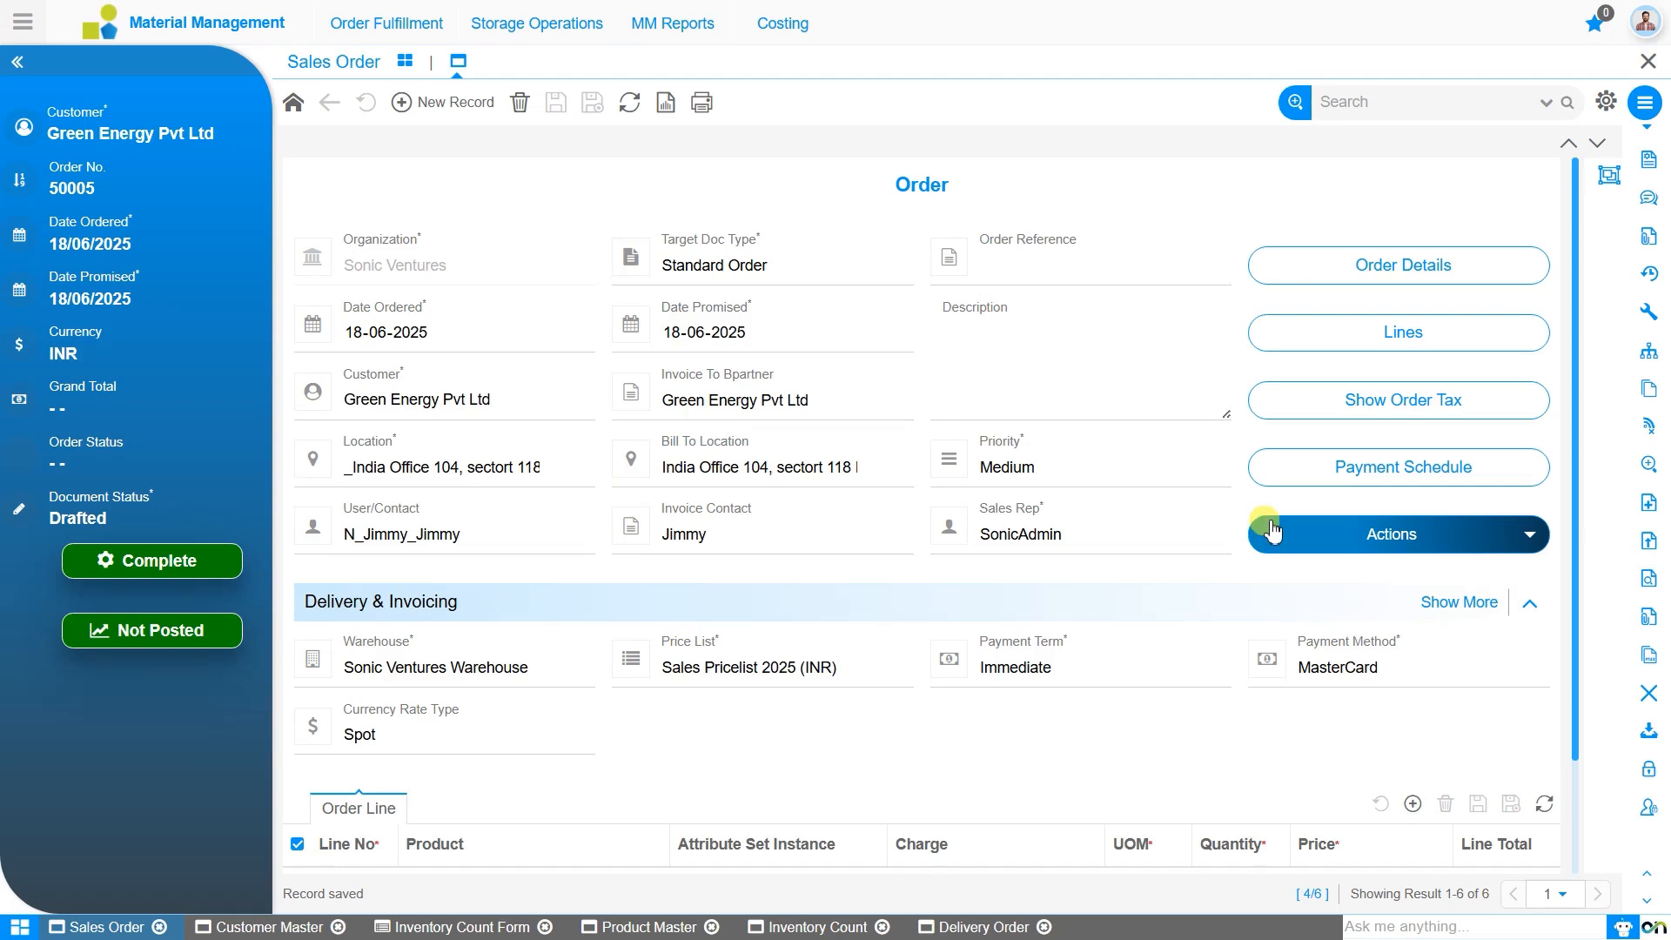
# Step: Create the sales order's lines from all items in the Others_Generic Cart
pyautogui.click(1392, 530)
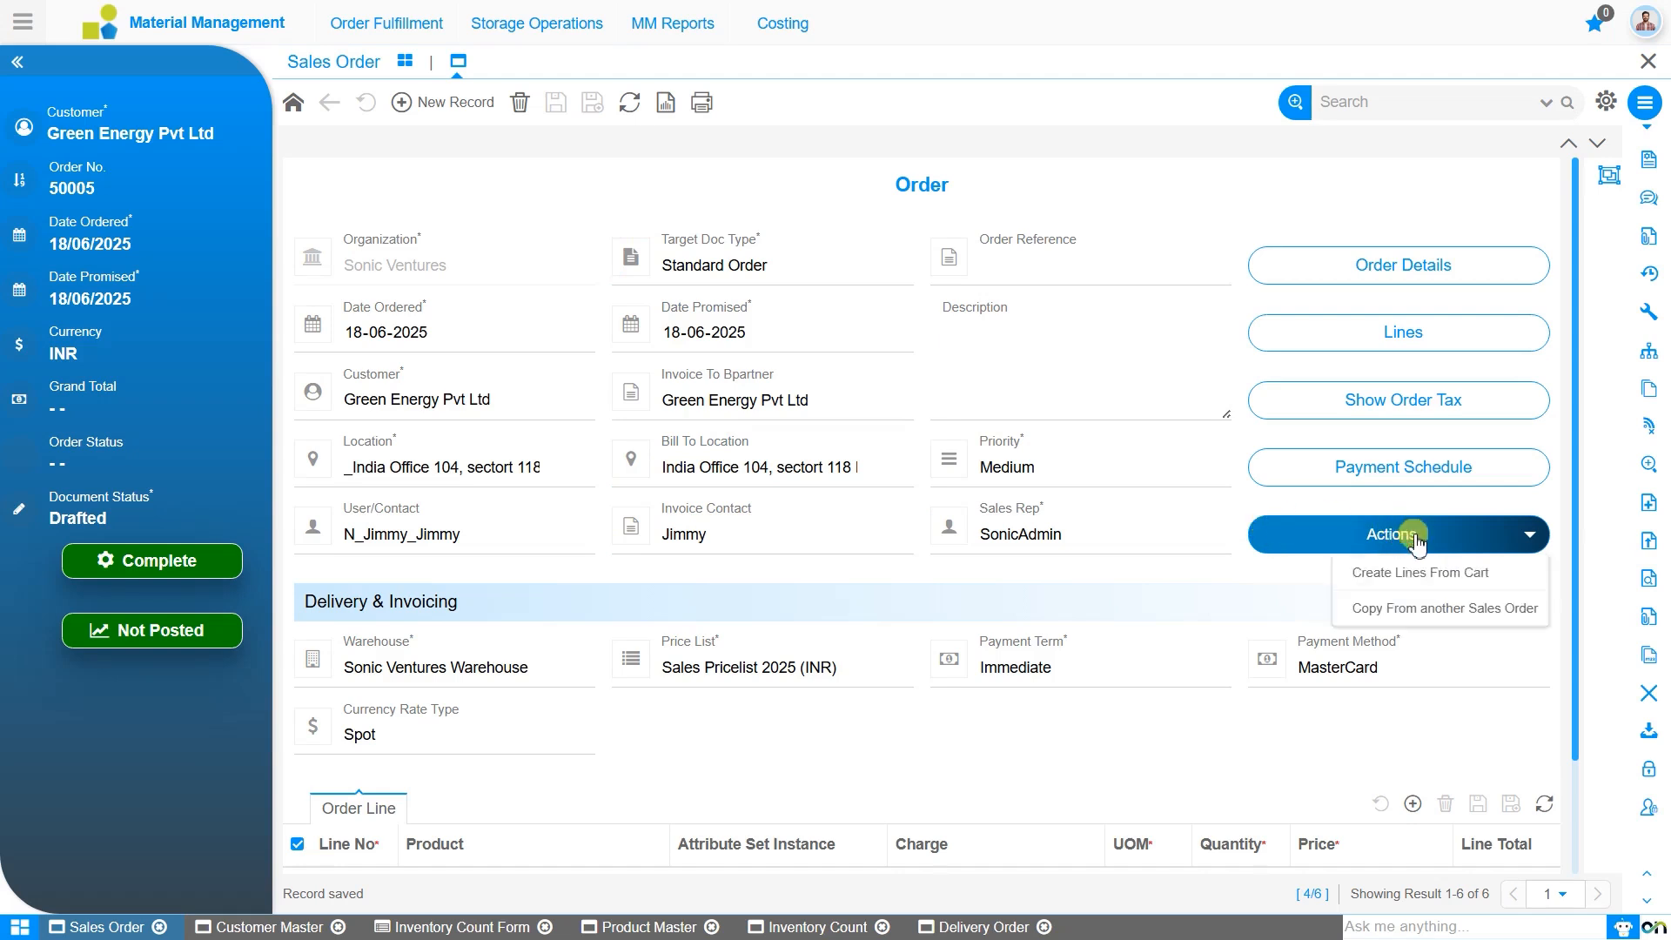
pyautogui.click(1407, 587)
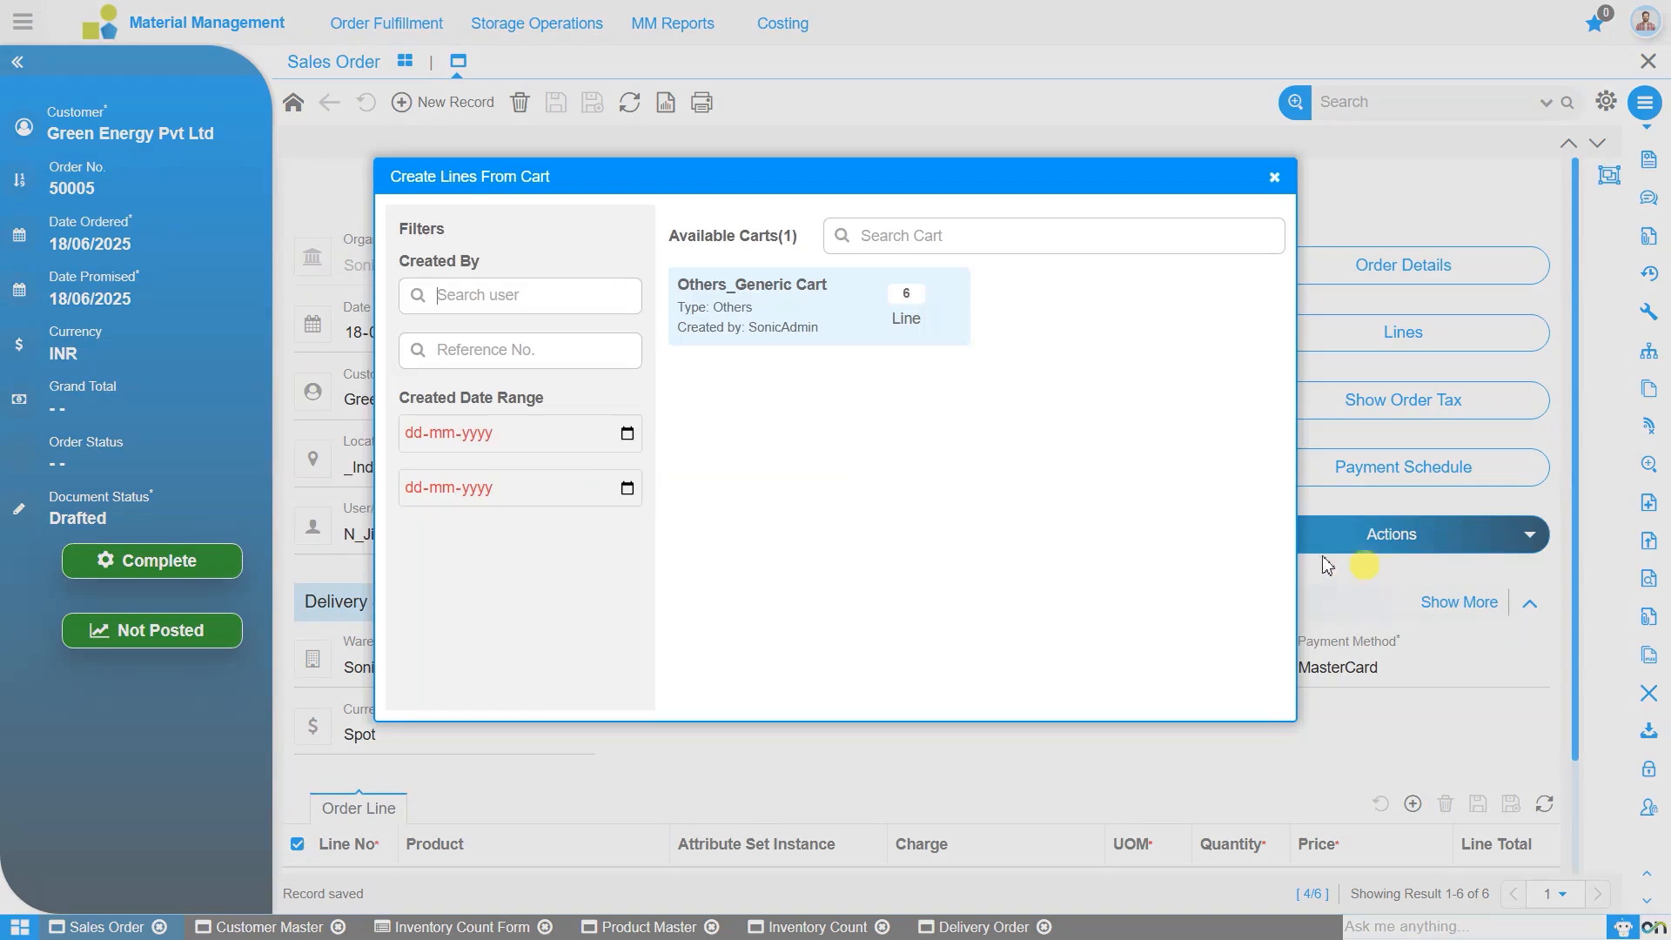
pyautogui.click(767, 299)
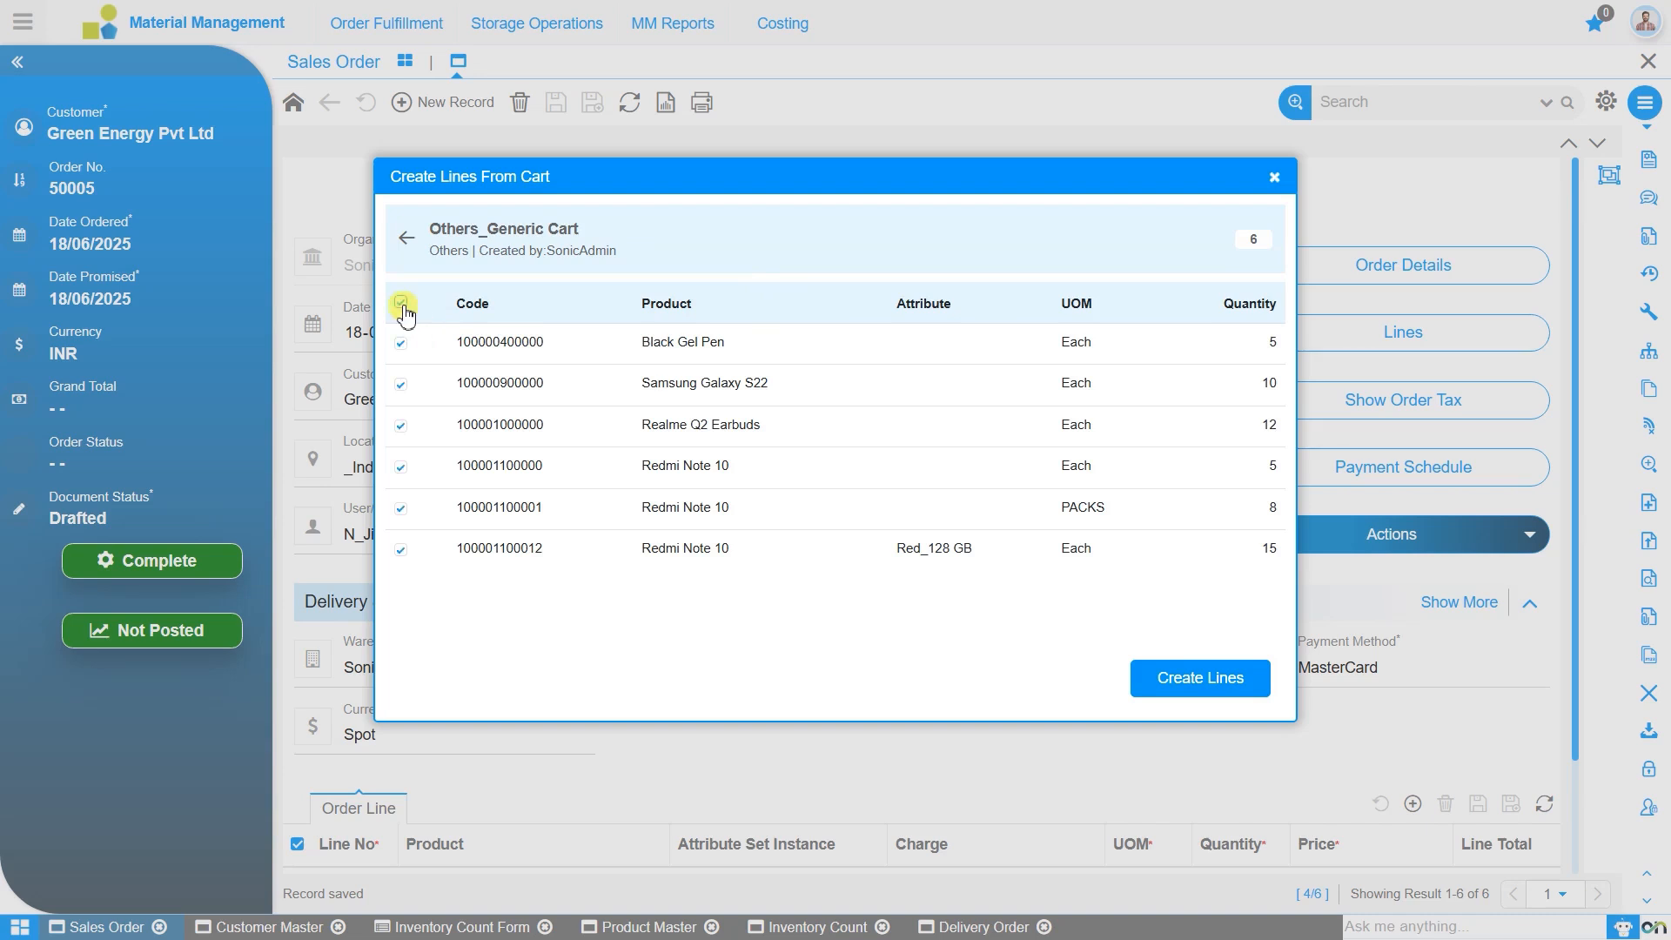
pyautogui.click(1243, 682)
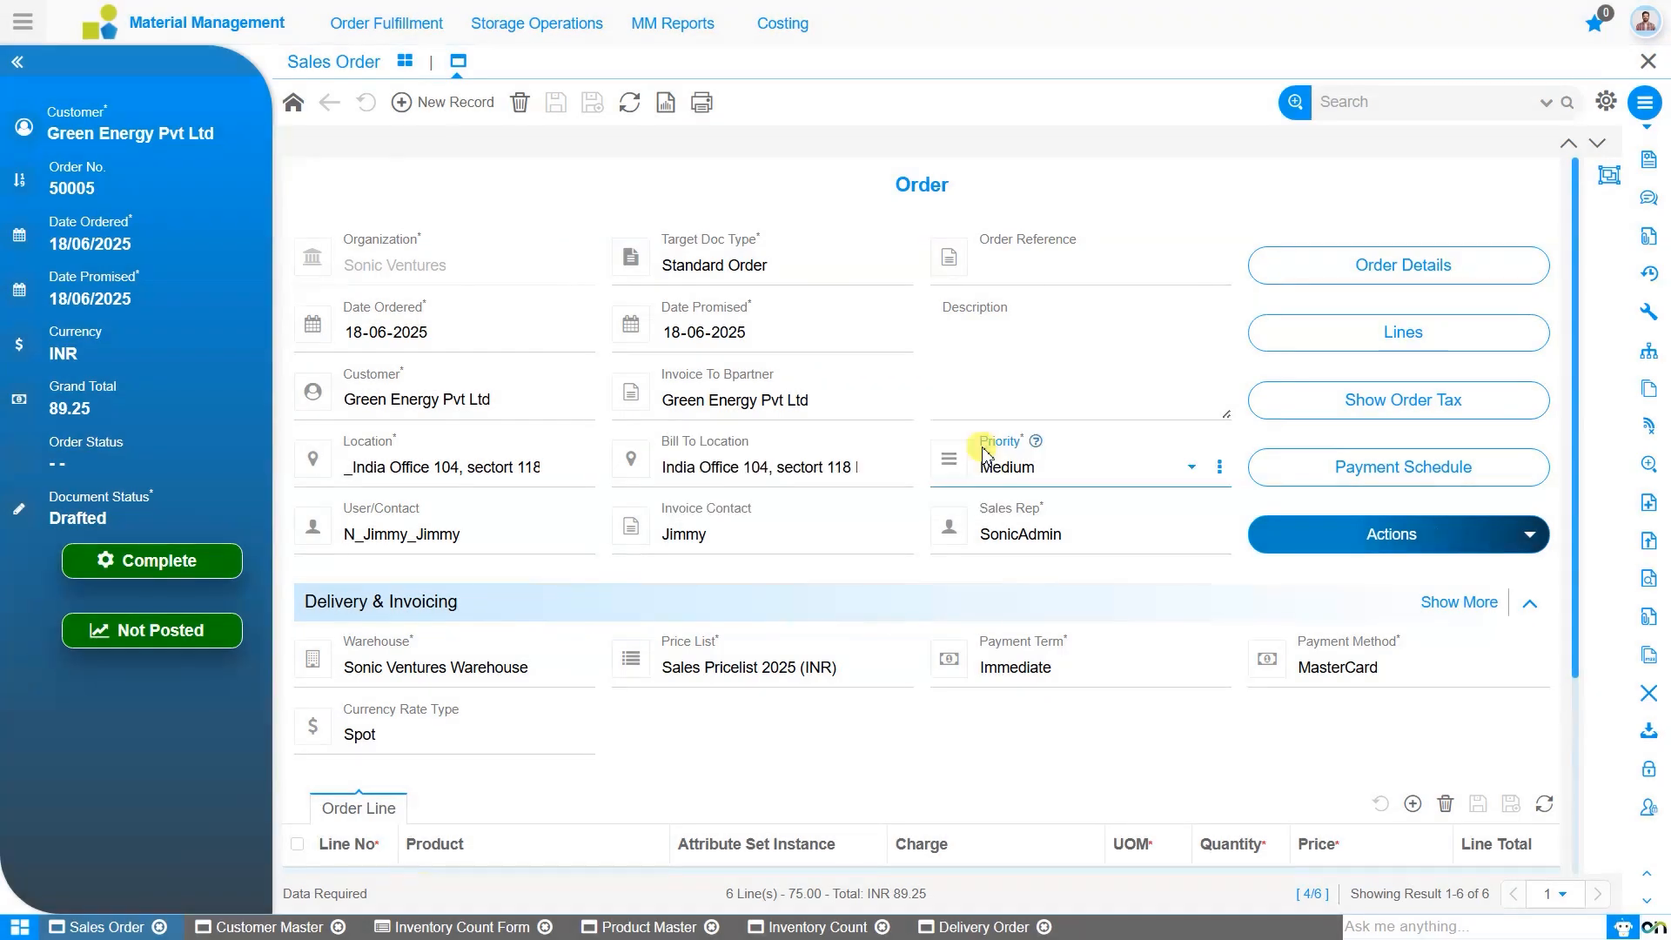
pyautogui.scroll(-2, 981, 709)
pyautogui.scroll(2, 980, 709)
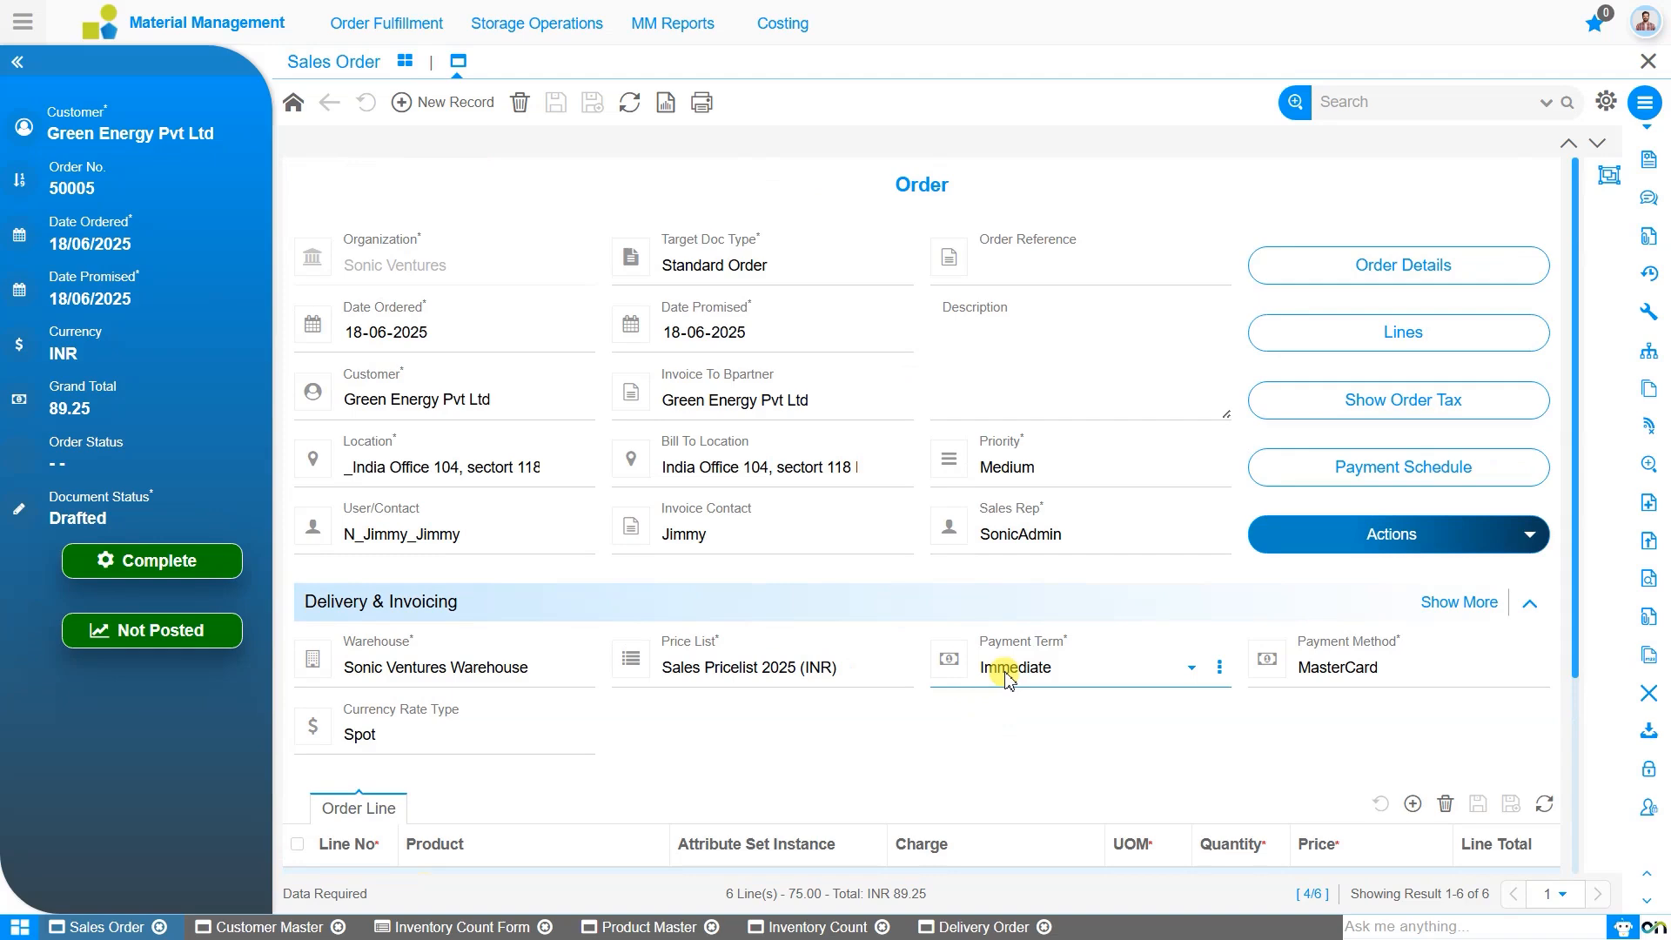
# Step: Open Material Transfer and start a new record with the document type Material Movement
pyautogui.hotkey('alt', 'm')
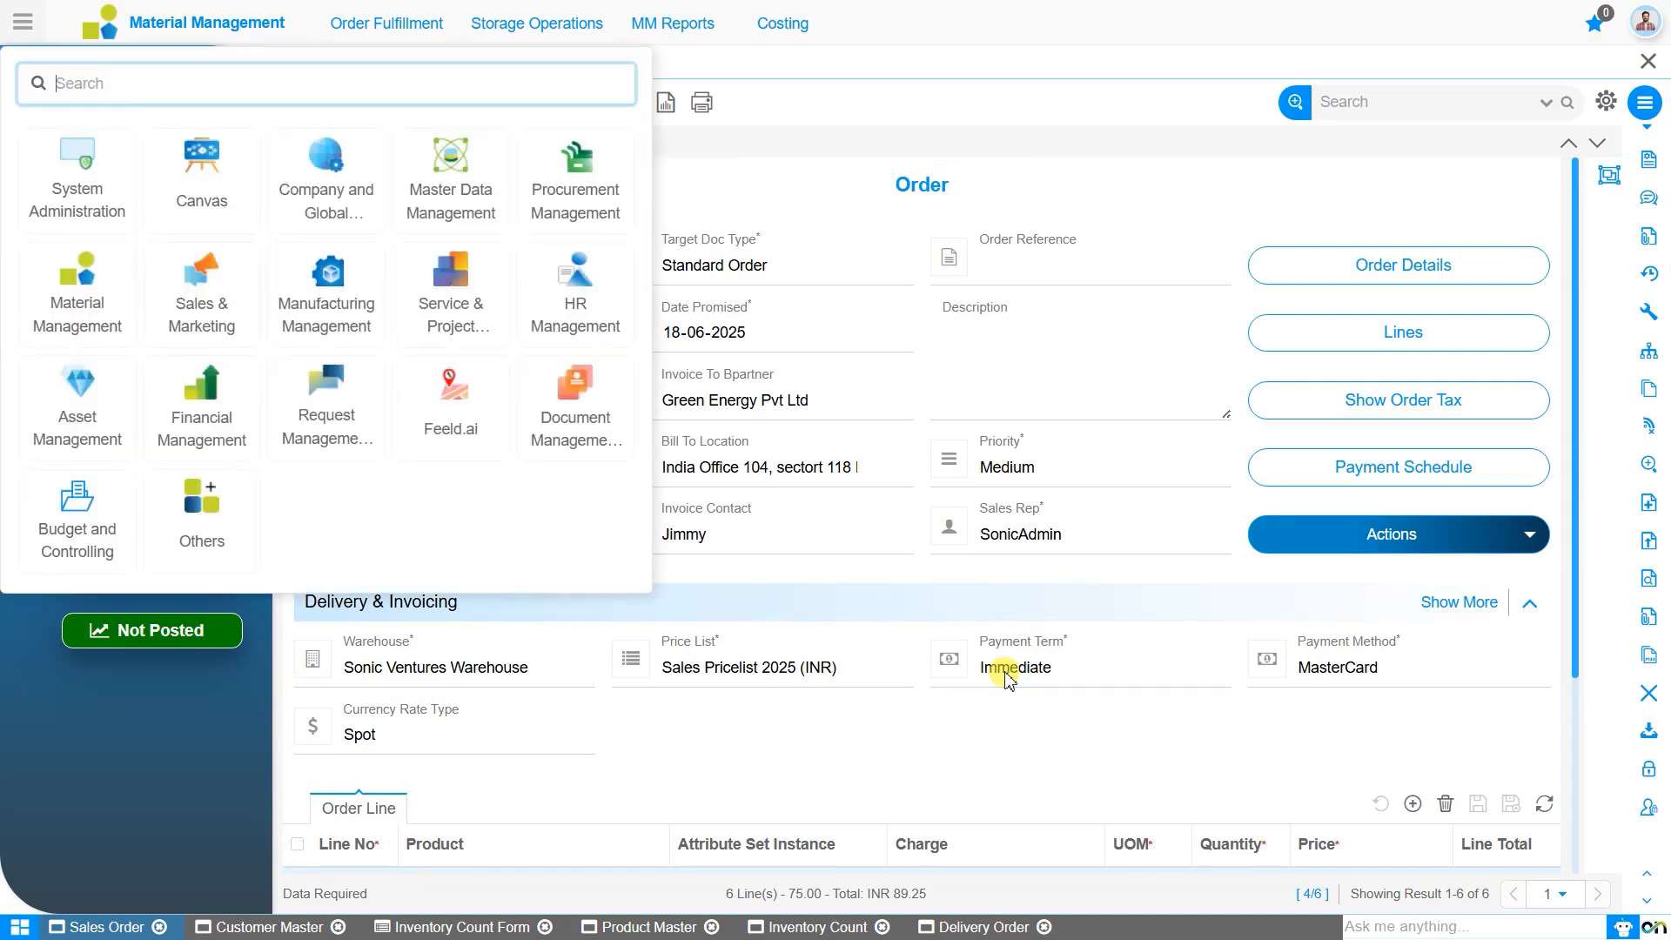
pyautogui.write('material')
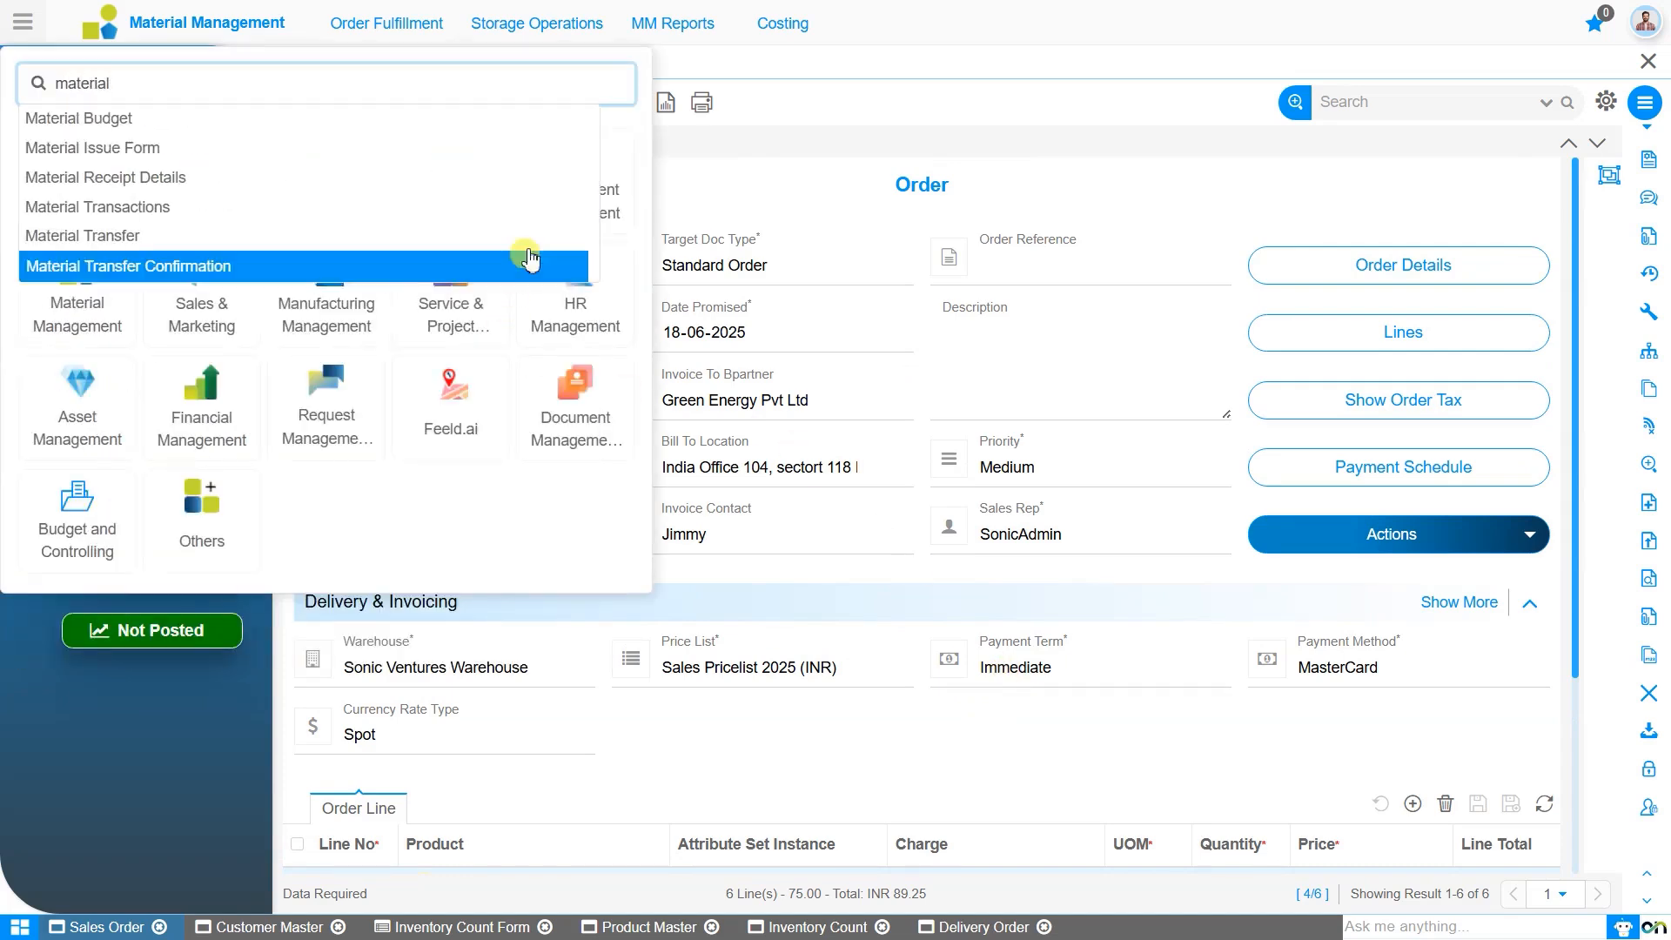
pyautogui.click(532, 246)
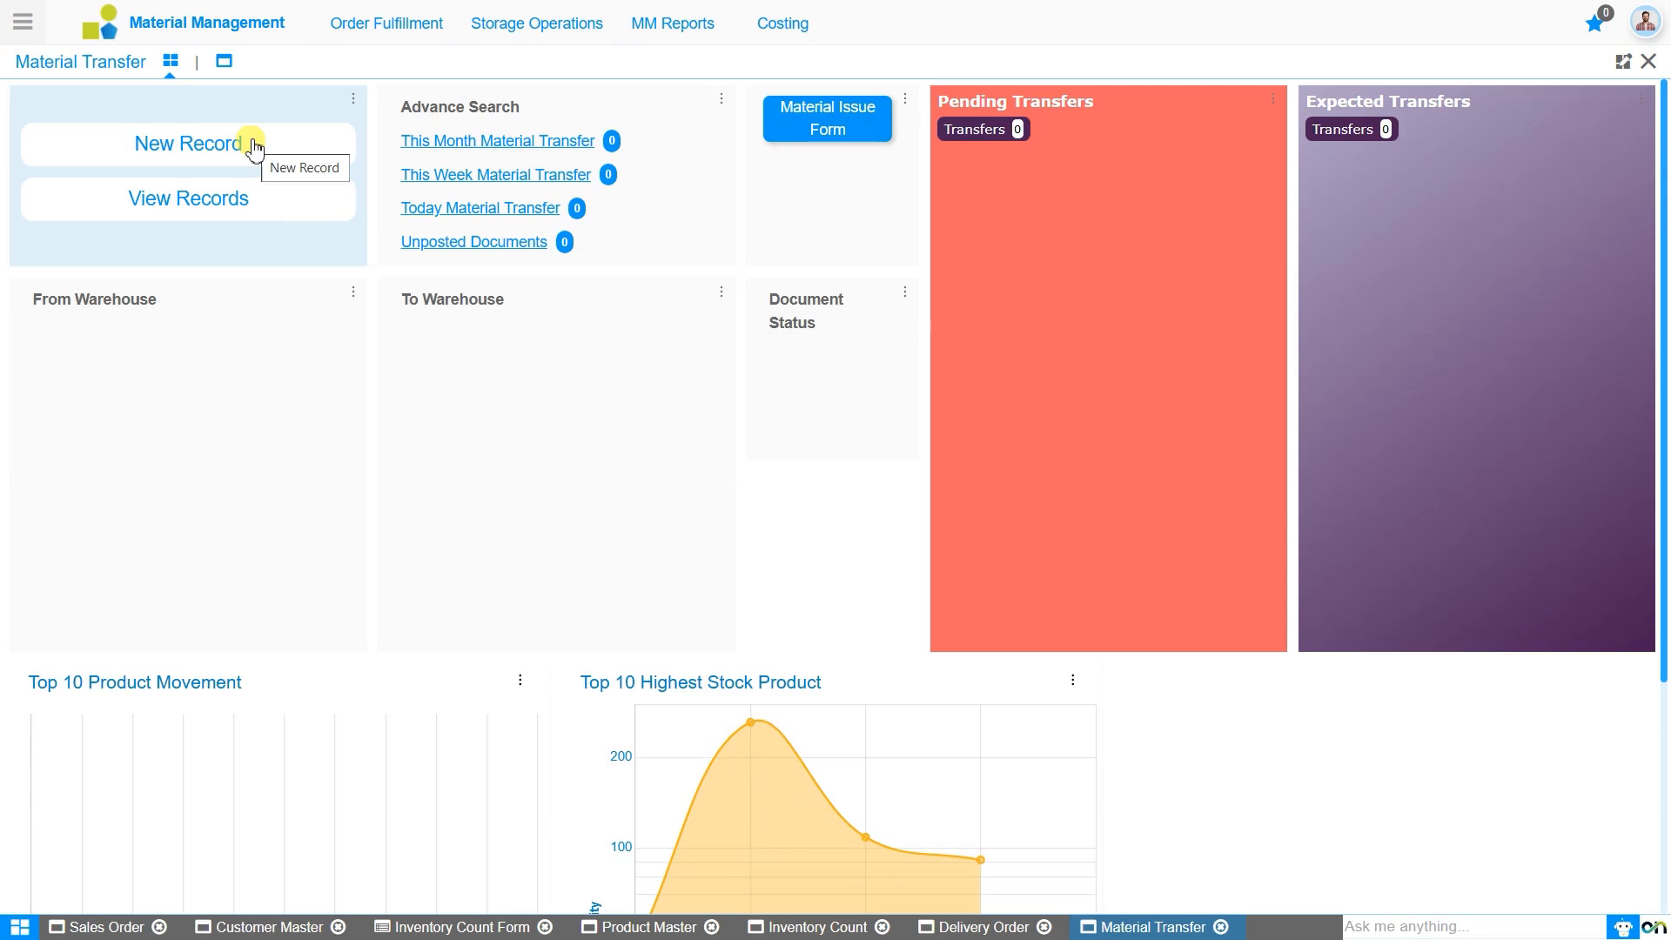
pyautogui.click(253, 148)
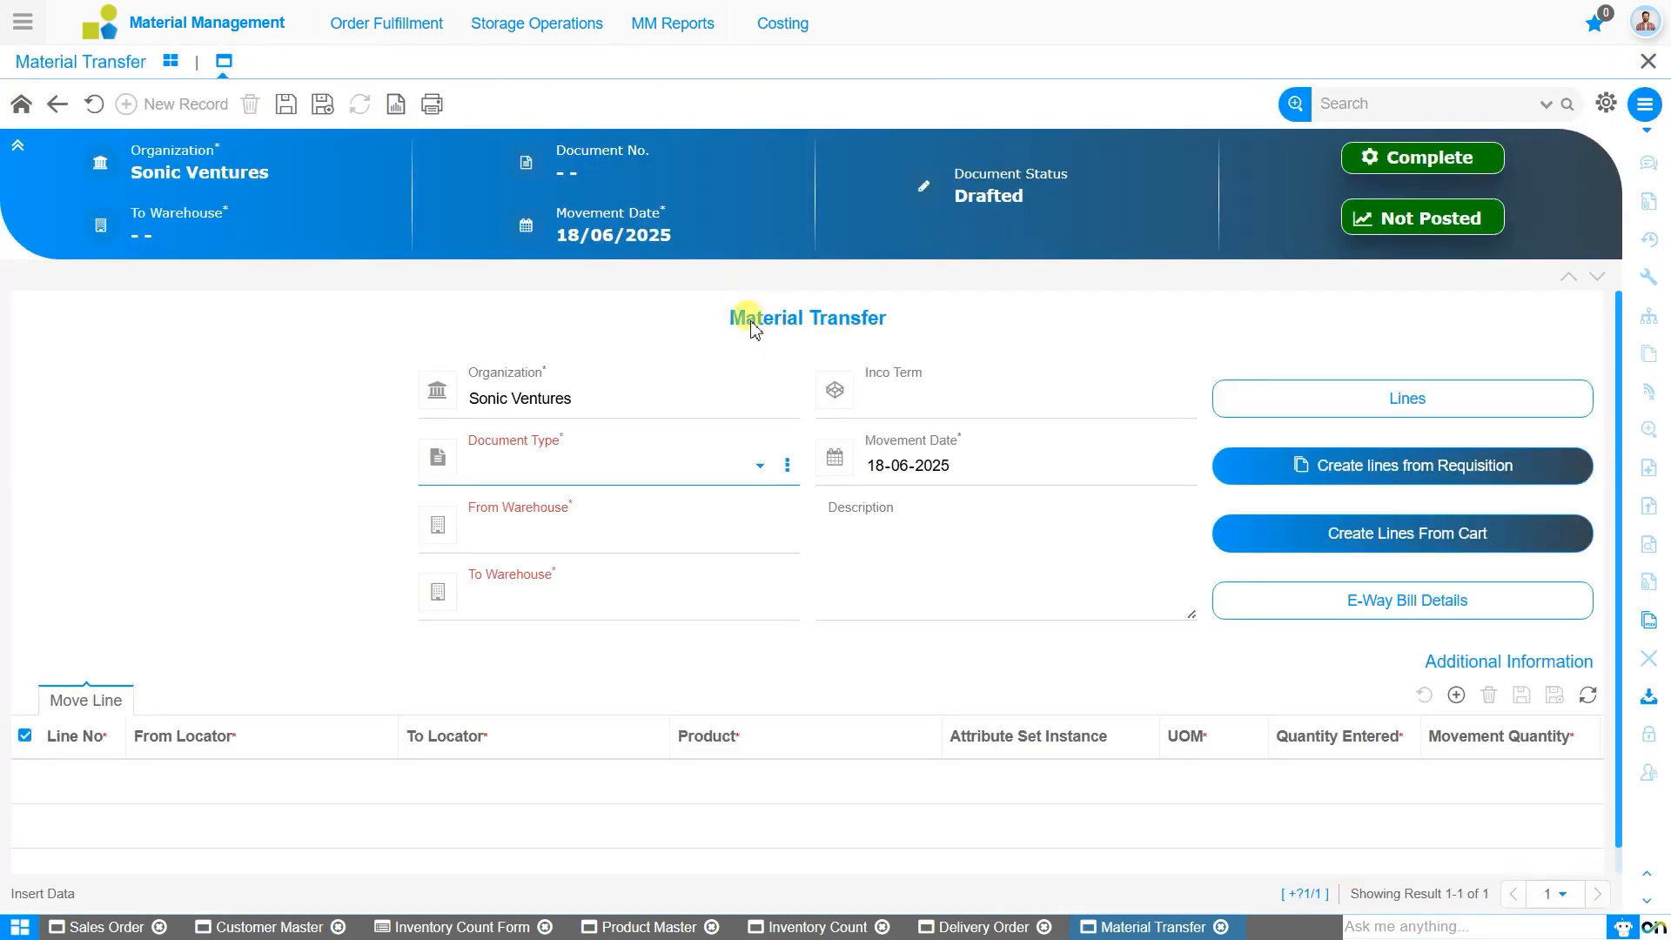
pyautogui.click(626, 477)
pyautogui.click(626, 493)
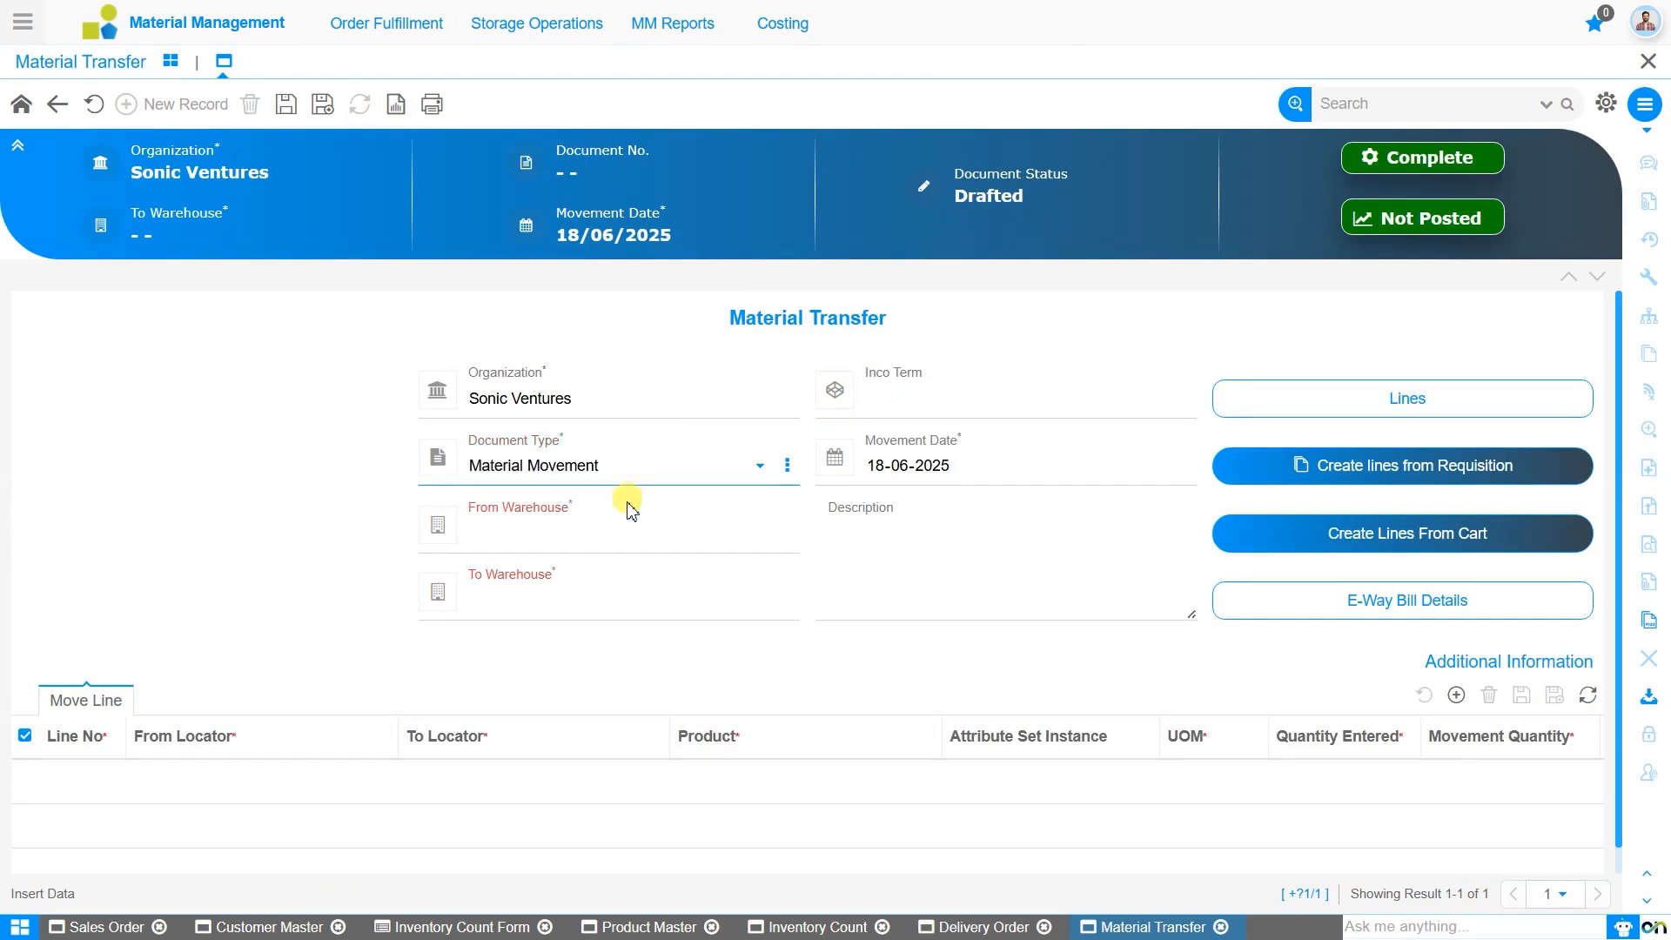
# Step: Set the transfer's source to Sonic Ventures Mohali Warehouse and its destination to Sonic Ventures Warehouse
pyautogui.click(627, 537)
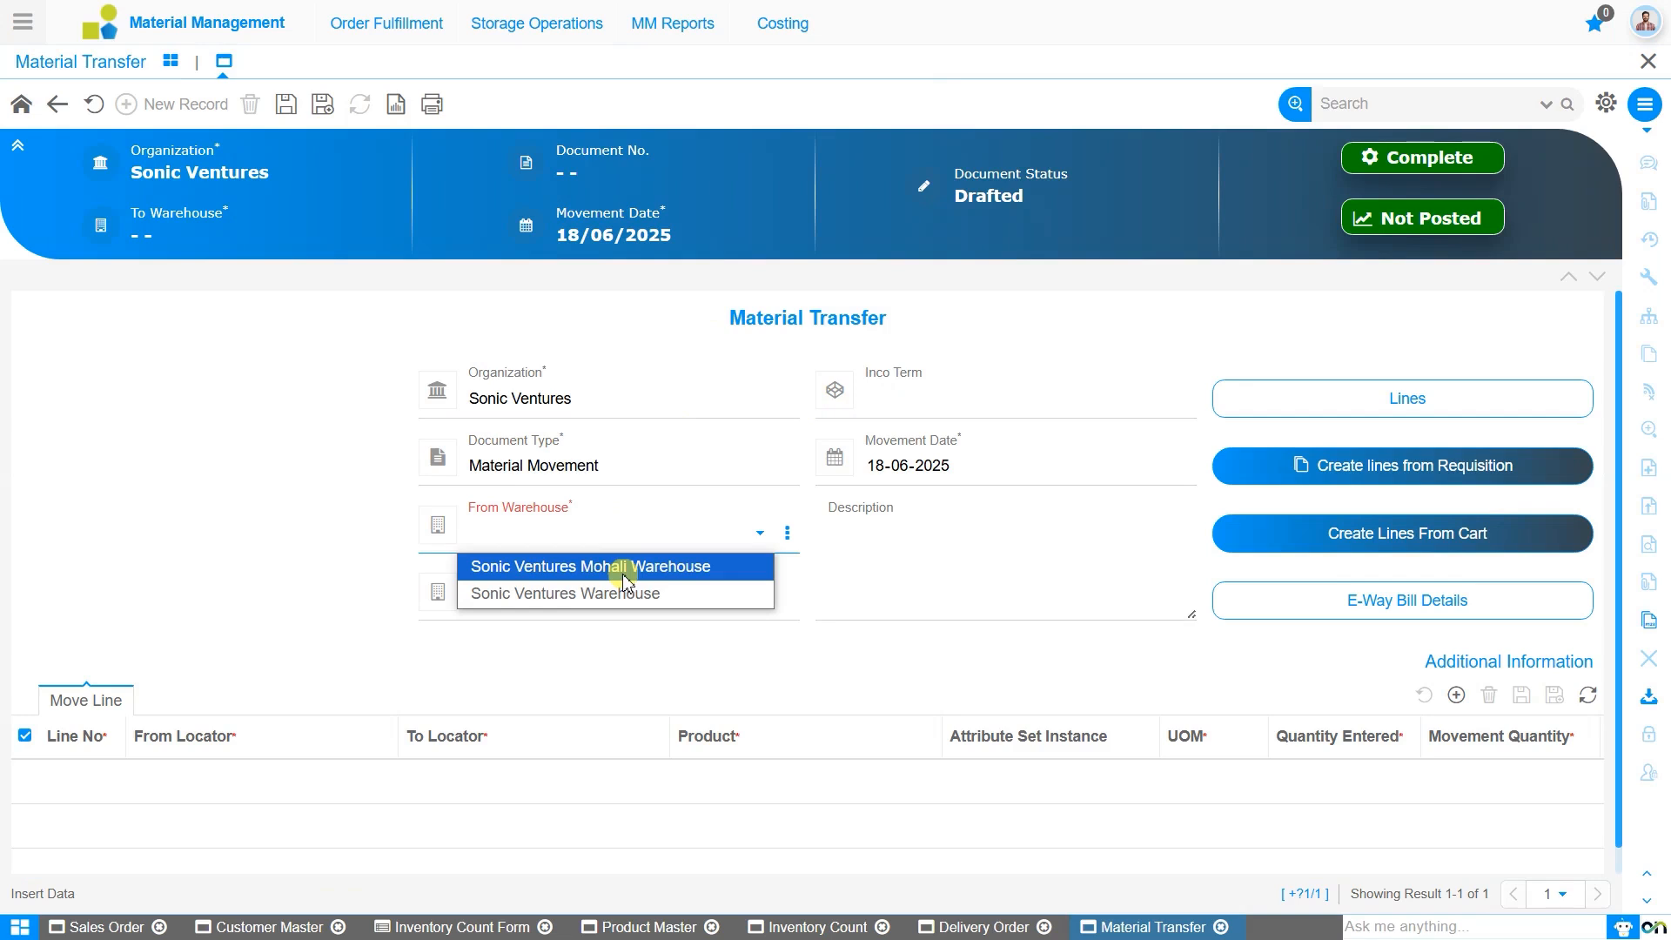
pyautogui.click(623, 569)
pyautogui.click(627, 597)
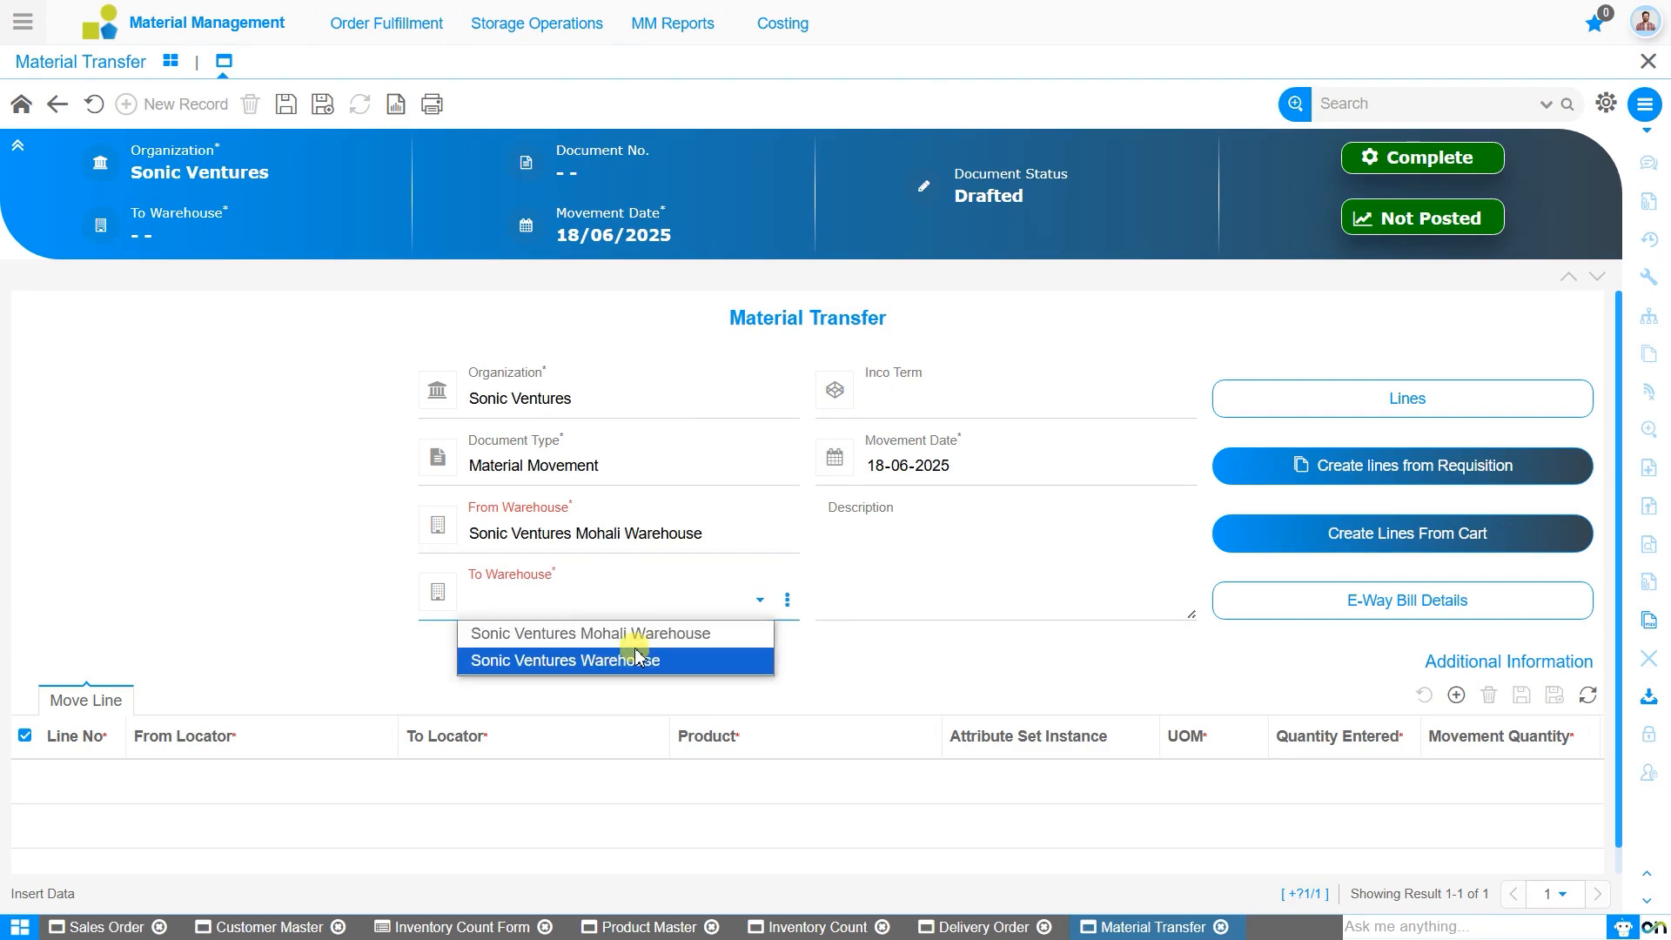
pyautogui.click(638, 657)
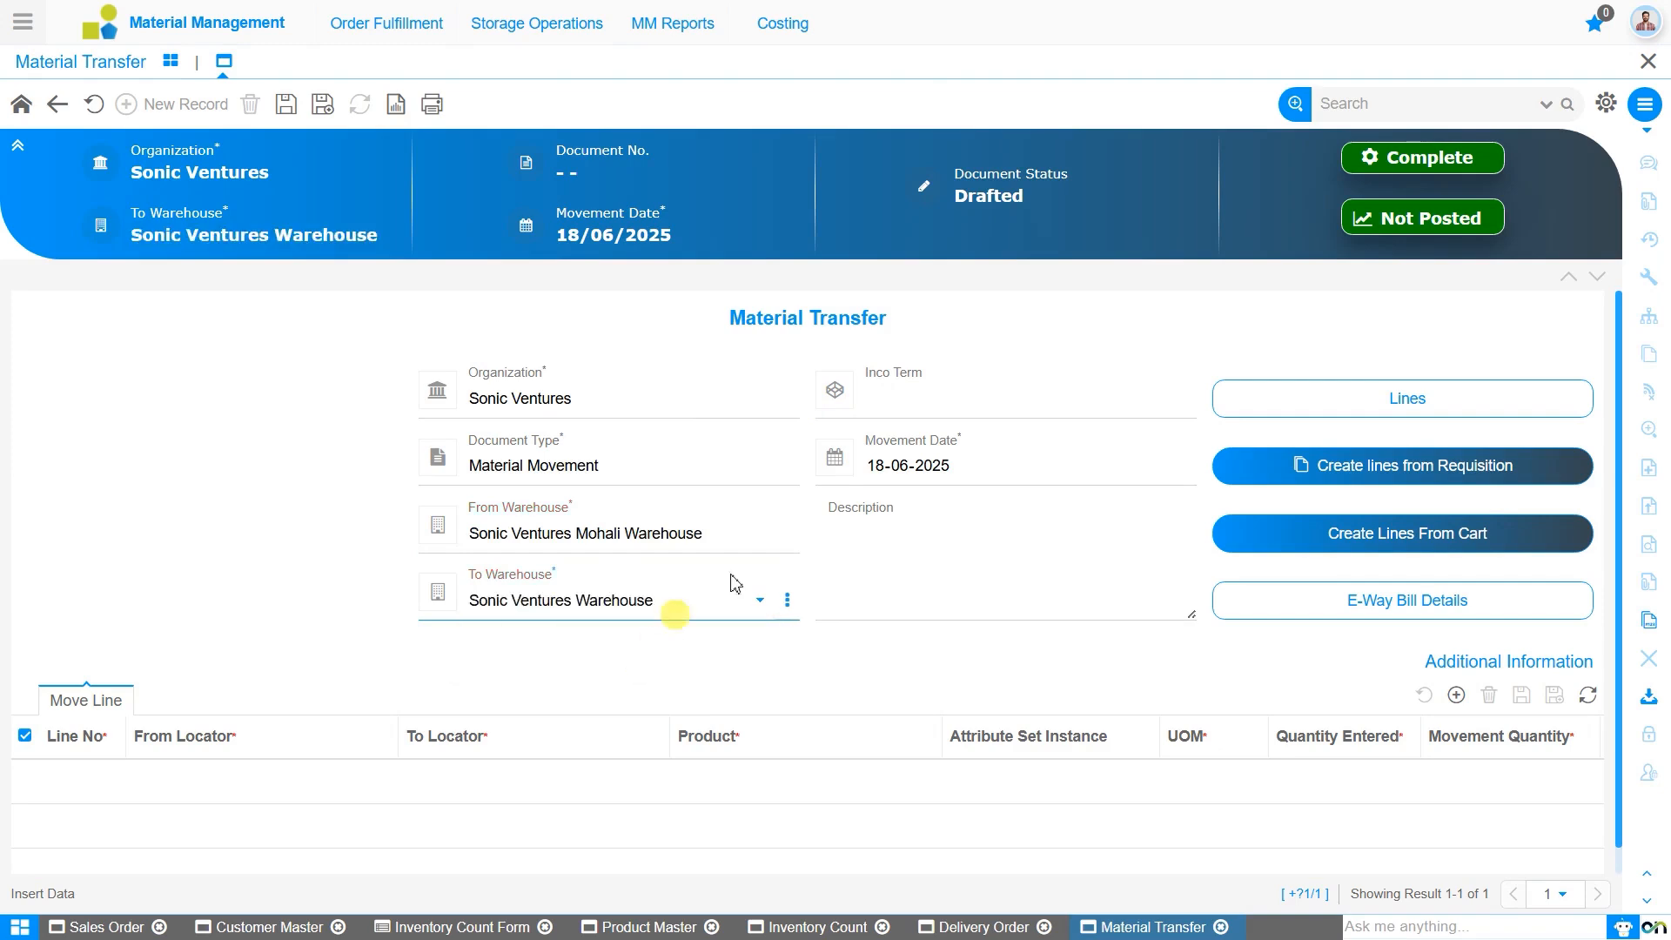
# Step: Set the transfer's source to Sonic Ventures Warehouse and its destination to Sonic Ventures Mohali Warehouse, and save the record
pyautogui.click(708, 532)
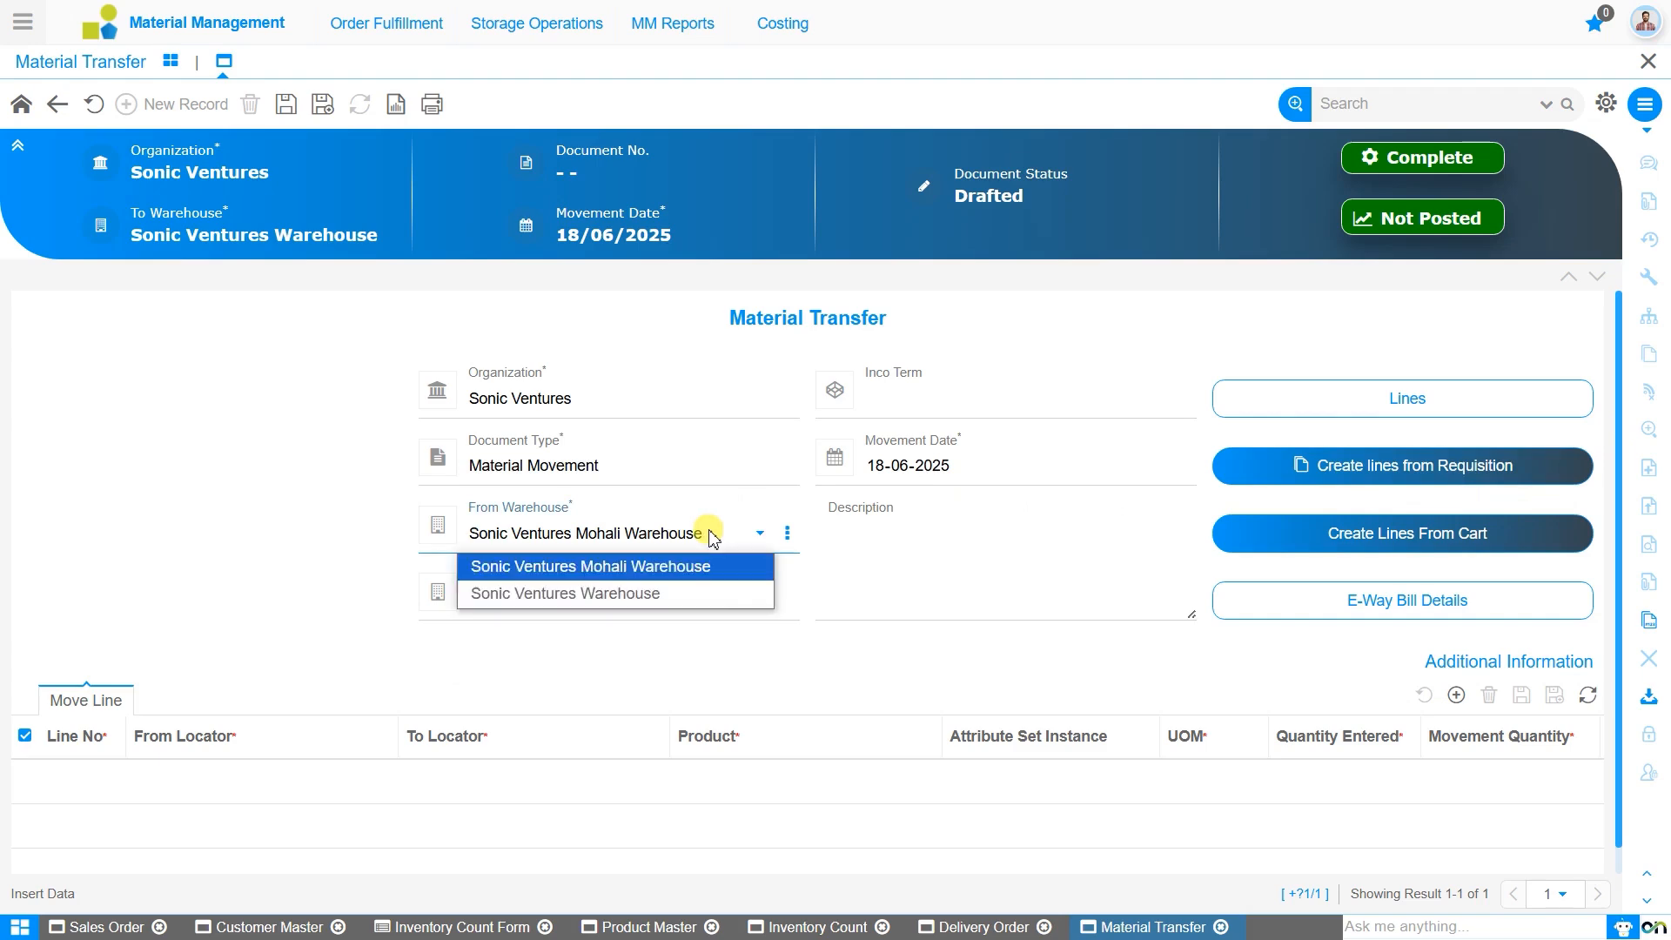
pyautogui.click(712, 590)
pyautogui.click(716, 606)
pyautogui.click(725, 637)
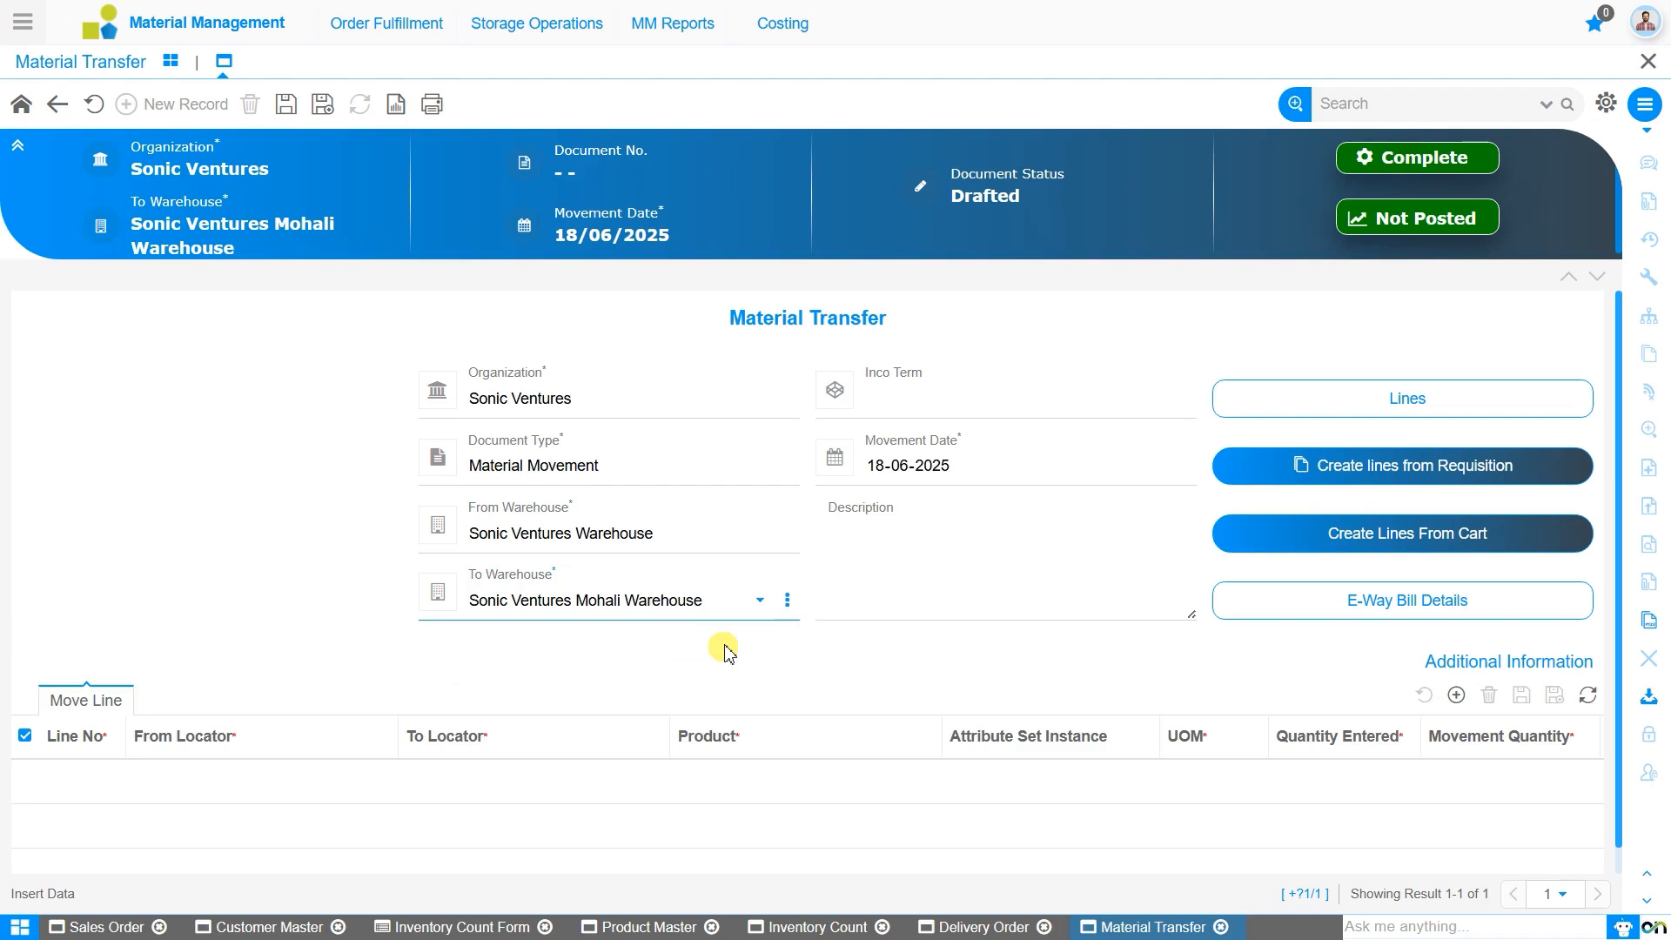
pyautogui.click(286, 106)
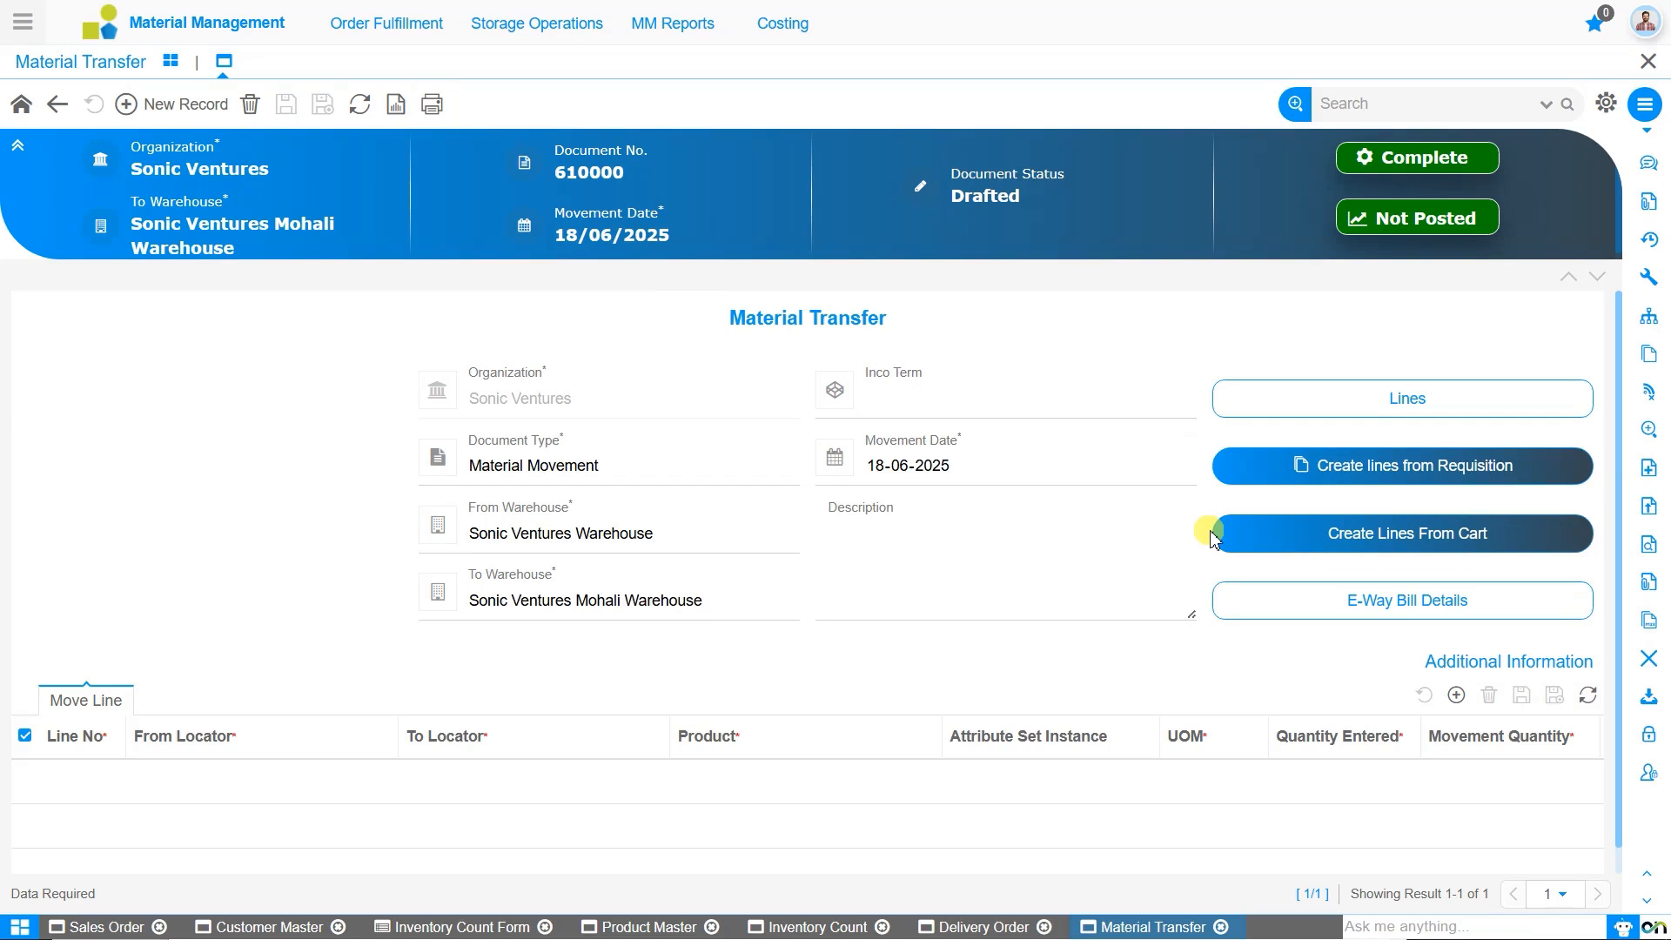
# Step: Create the transfer line from the Others_Generic Cart's Redmi Note 10 Red_128 GB, moving from the Sonic Ventures Warehouse locator to the Sonic Ventures Mohali Warehouse locator
pyautogui.click(1369, 535)
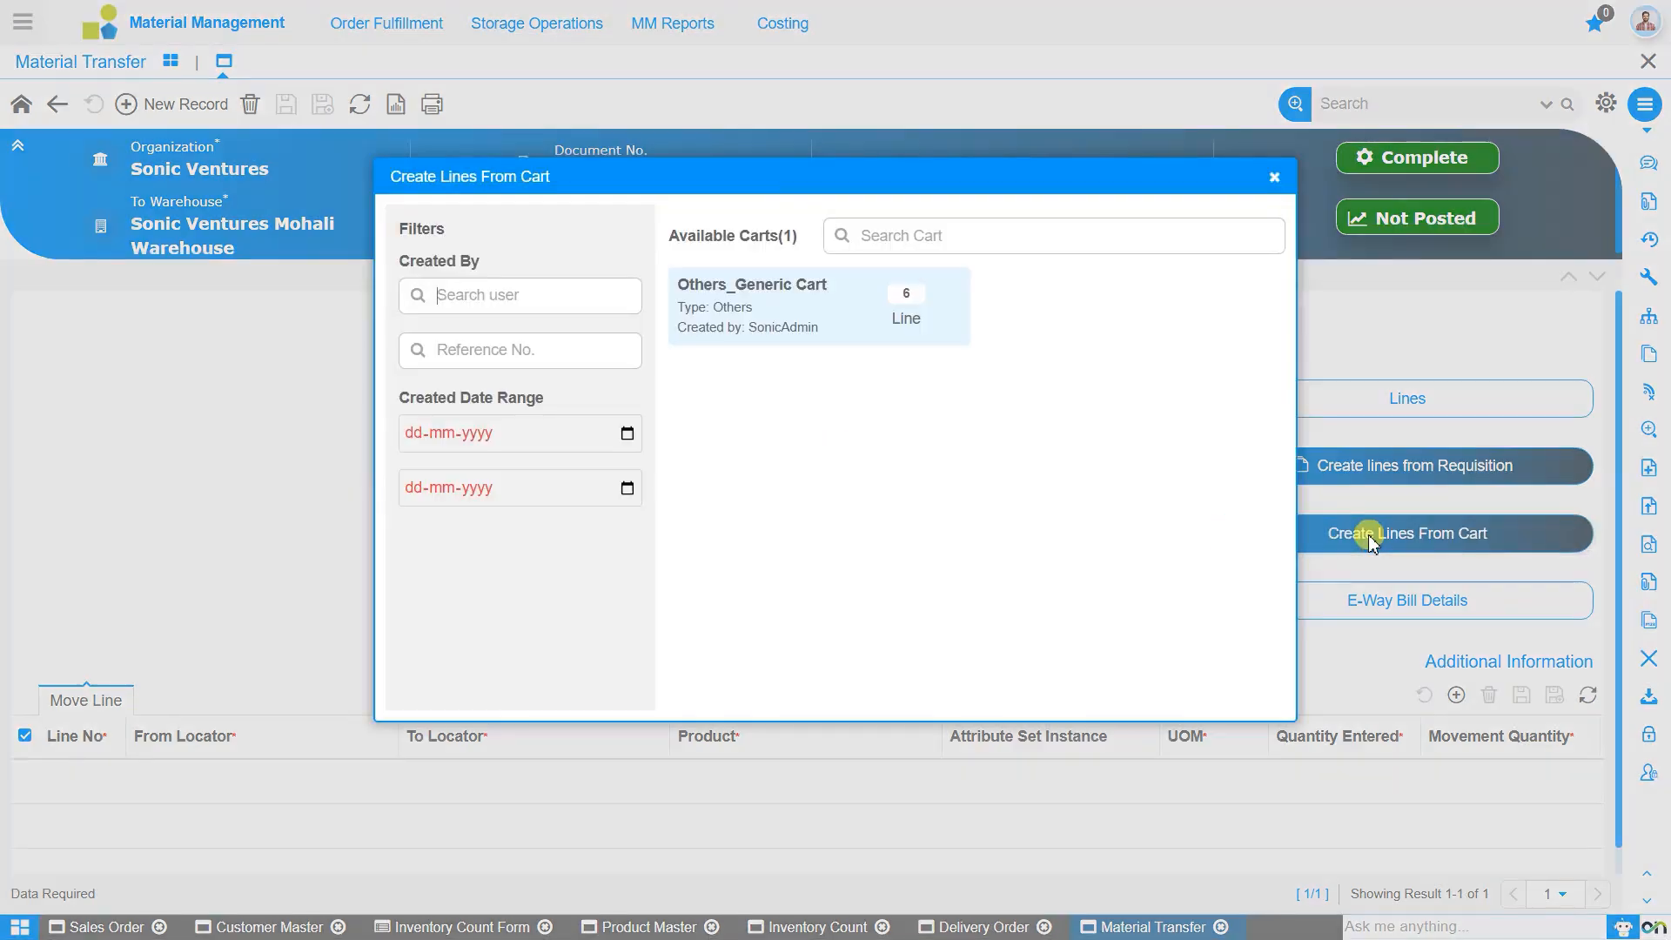
pyautogui.click(783, 300)
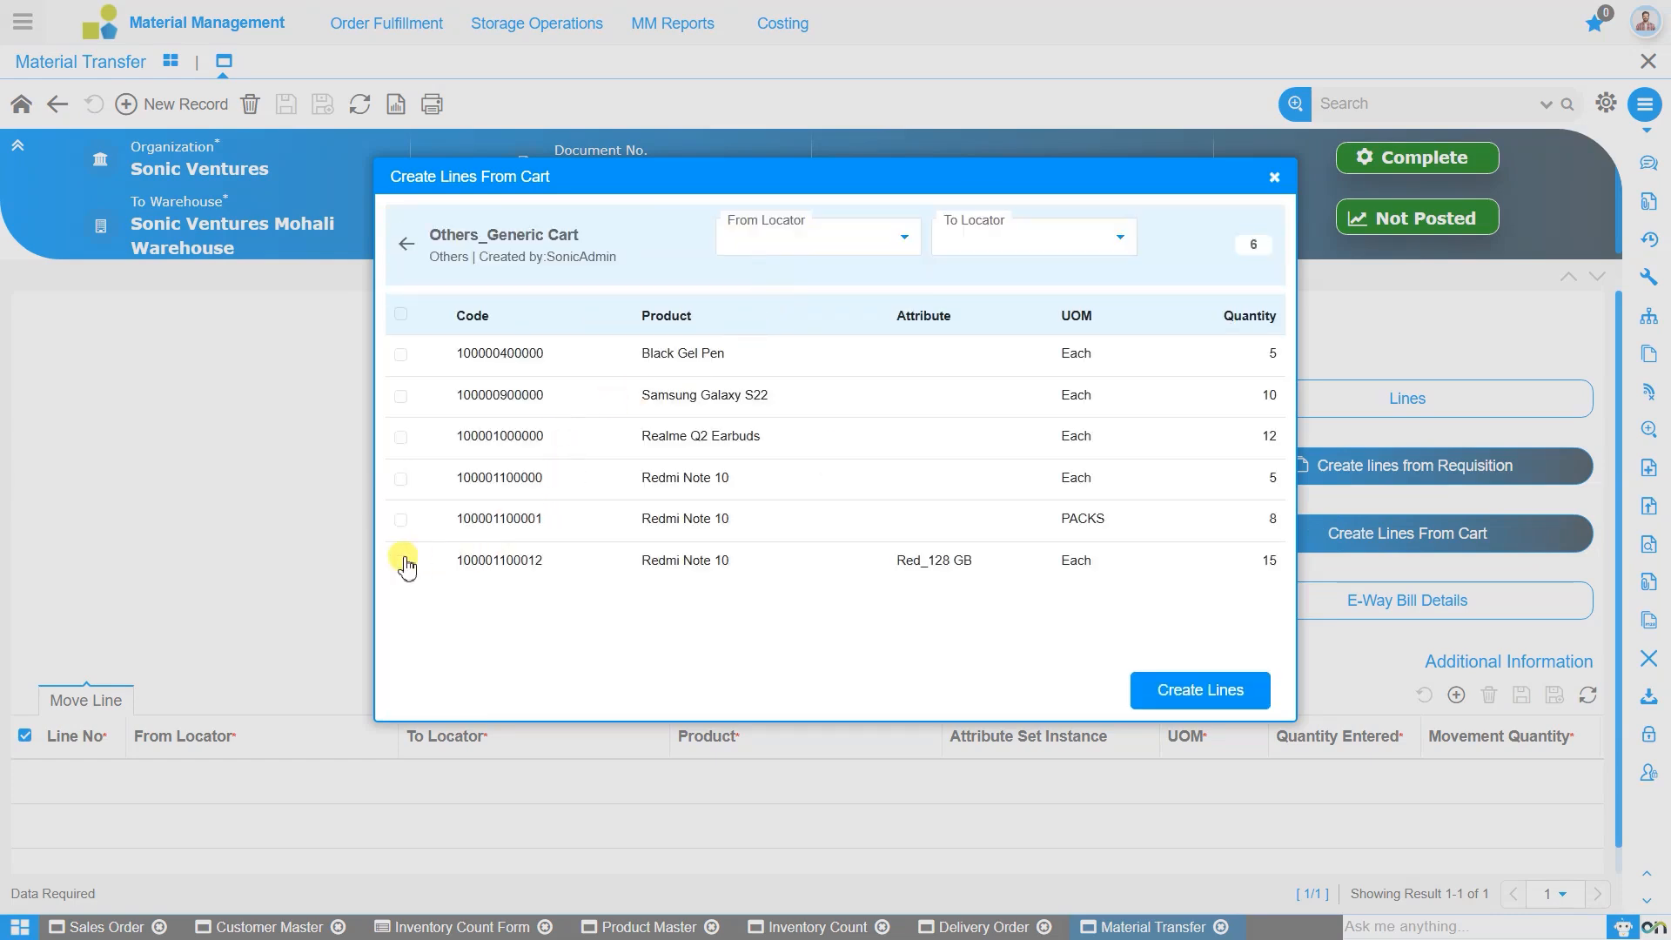
pyautogui.click(861, 248)
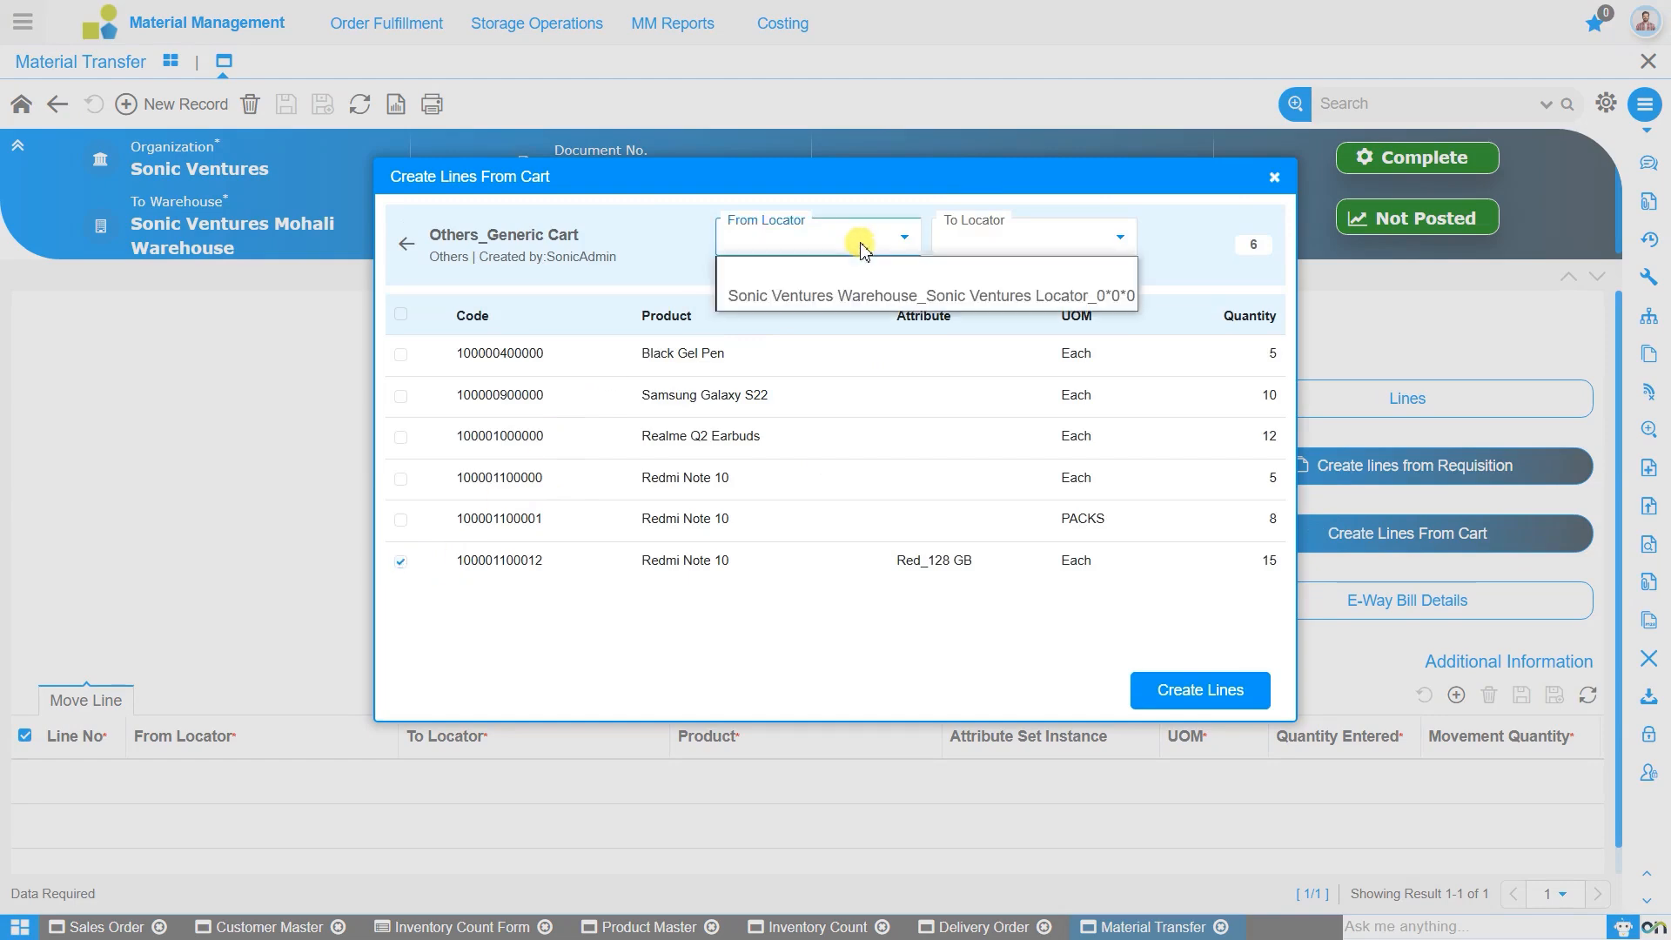
pyautogui.click(874, 296)
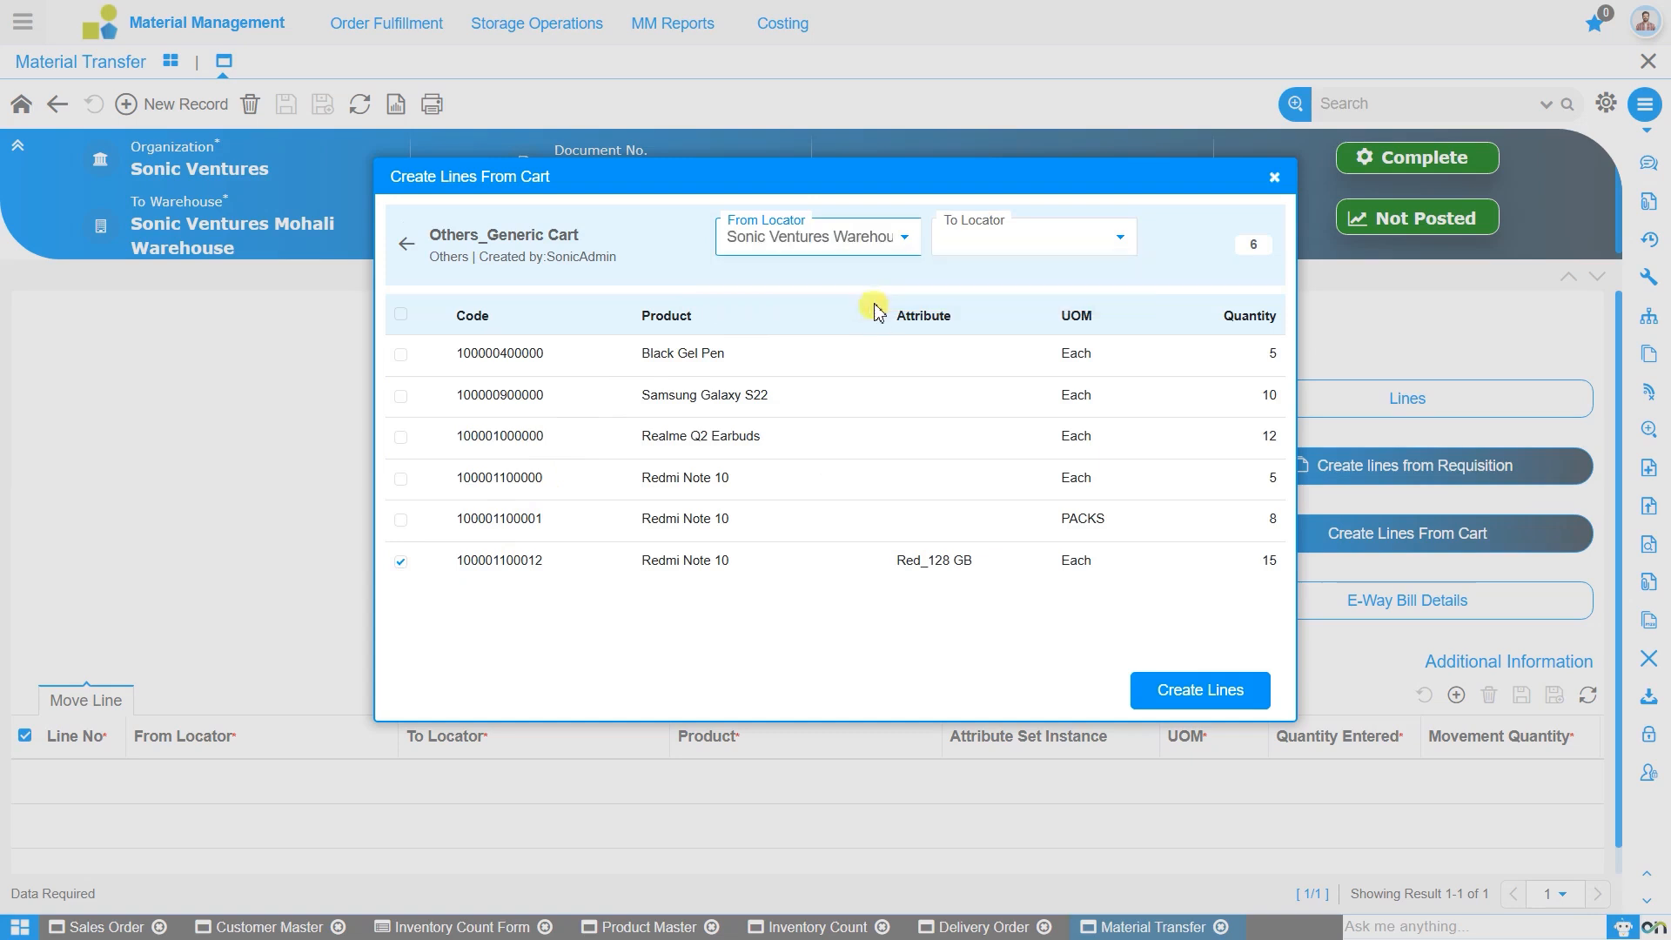
pyautogui.click(1077, 248)
pyautogui.click(1100, 297)
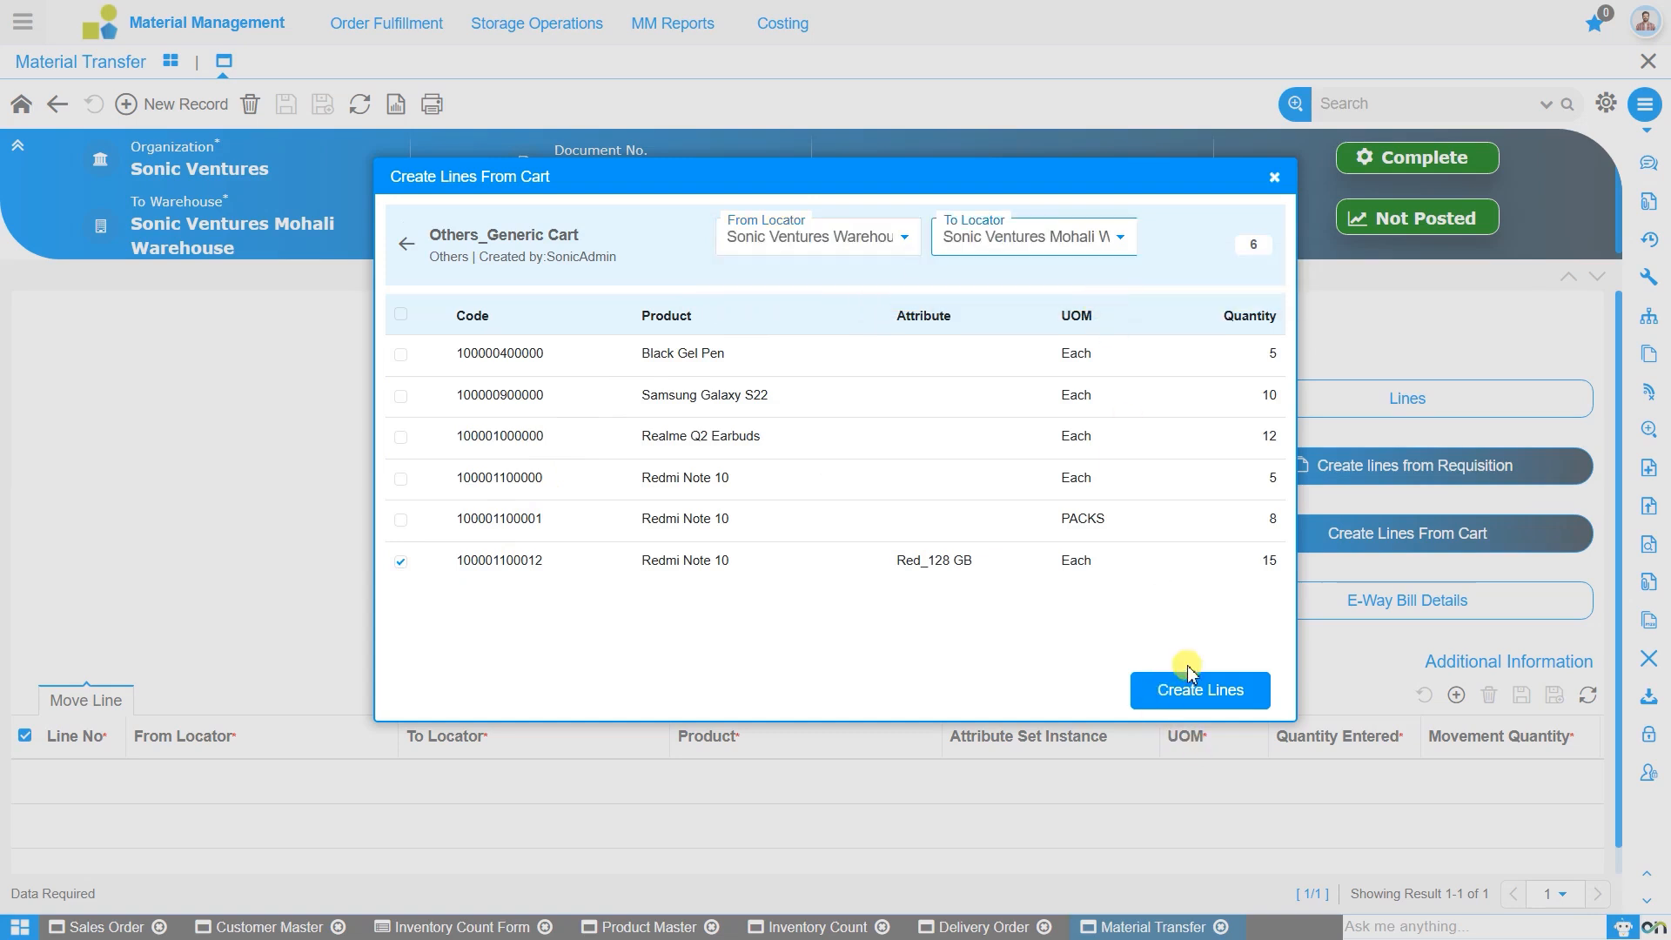
pyautogui.click(1199, 696)
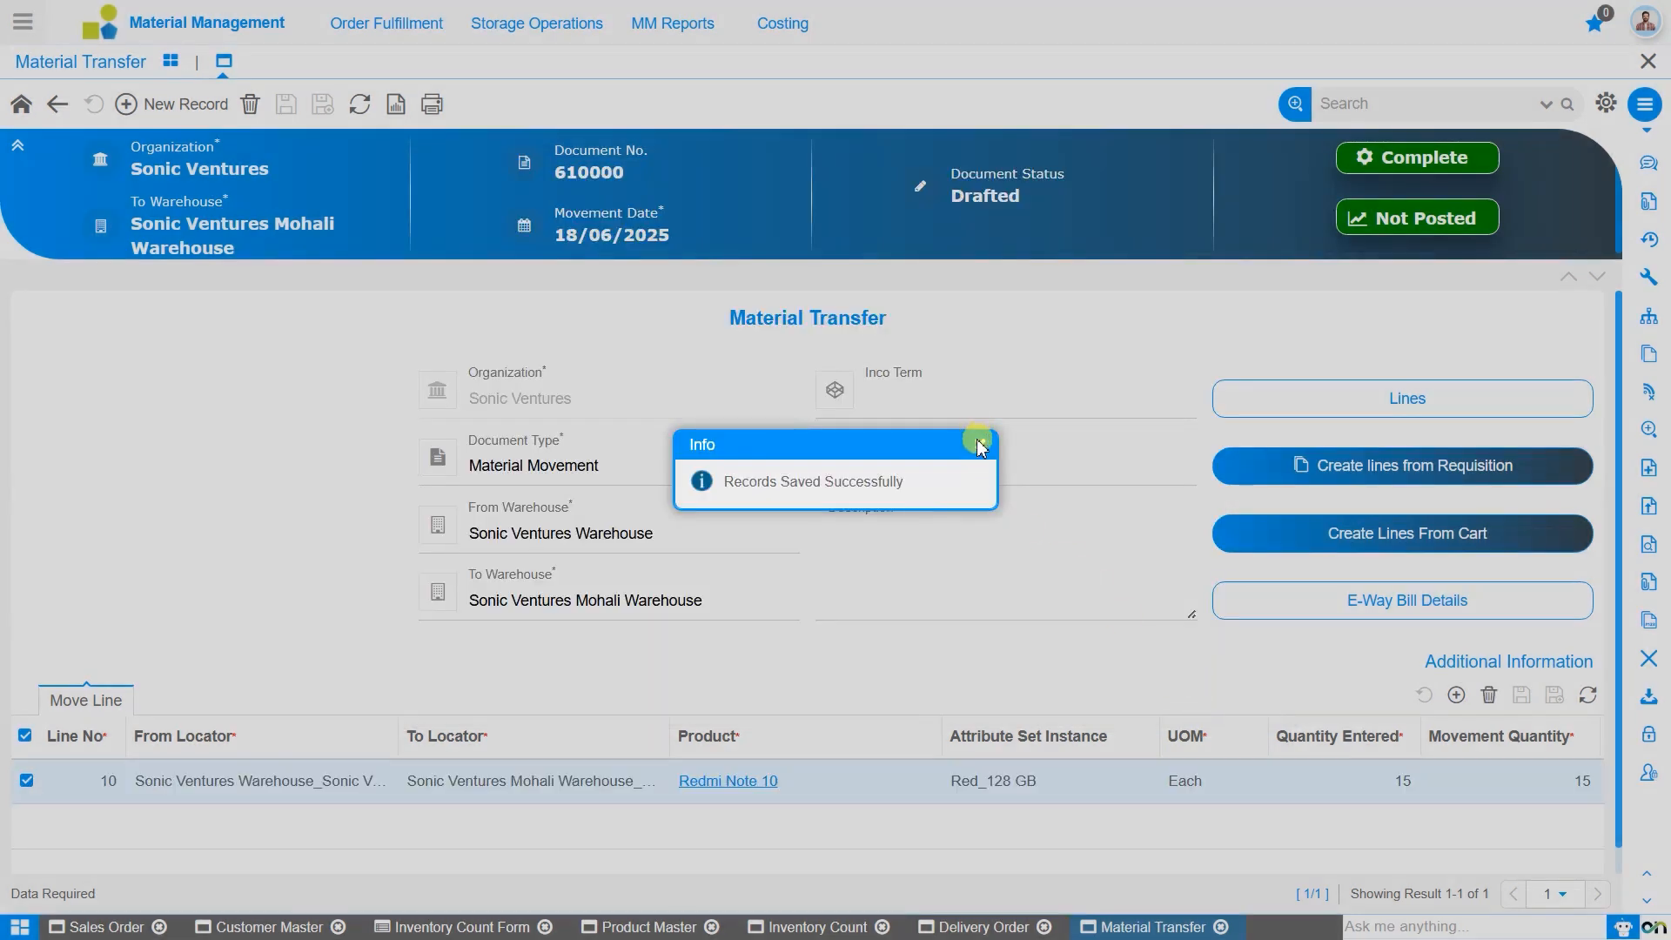
pyautogui.click(979, 443)
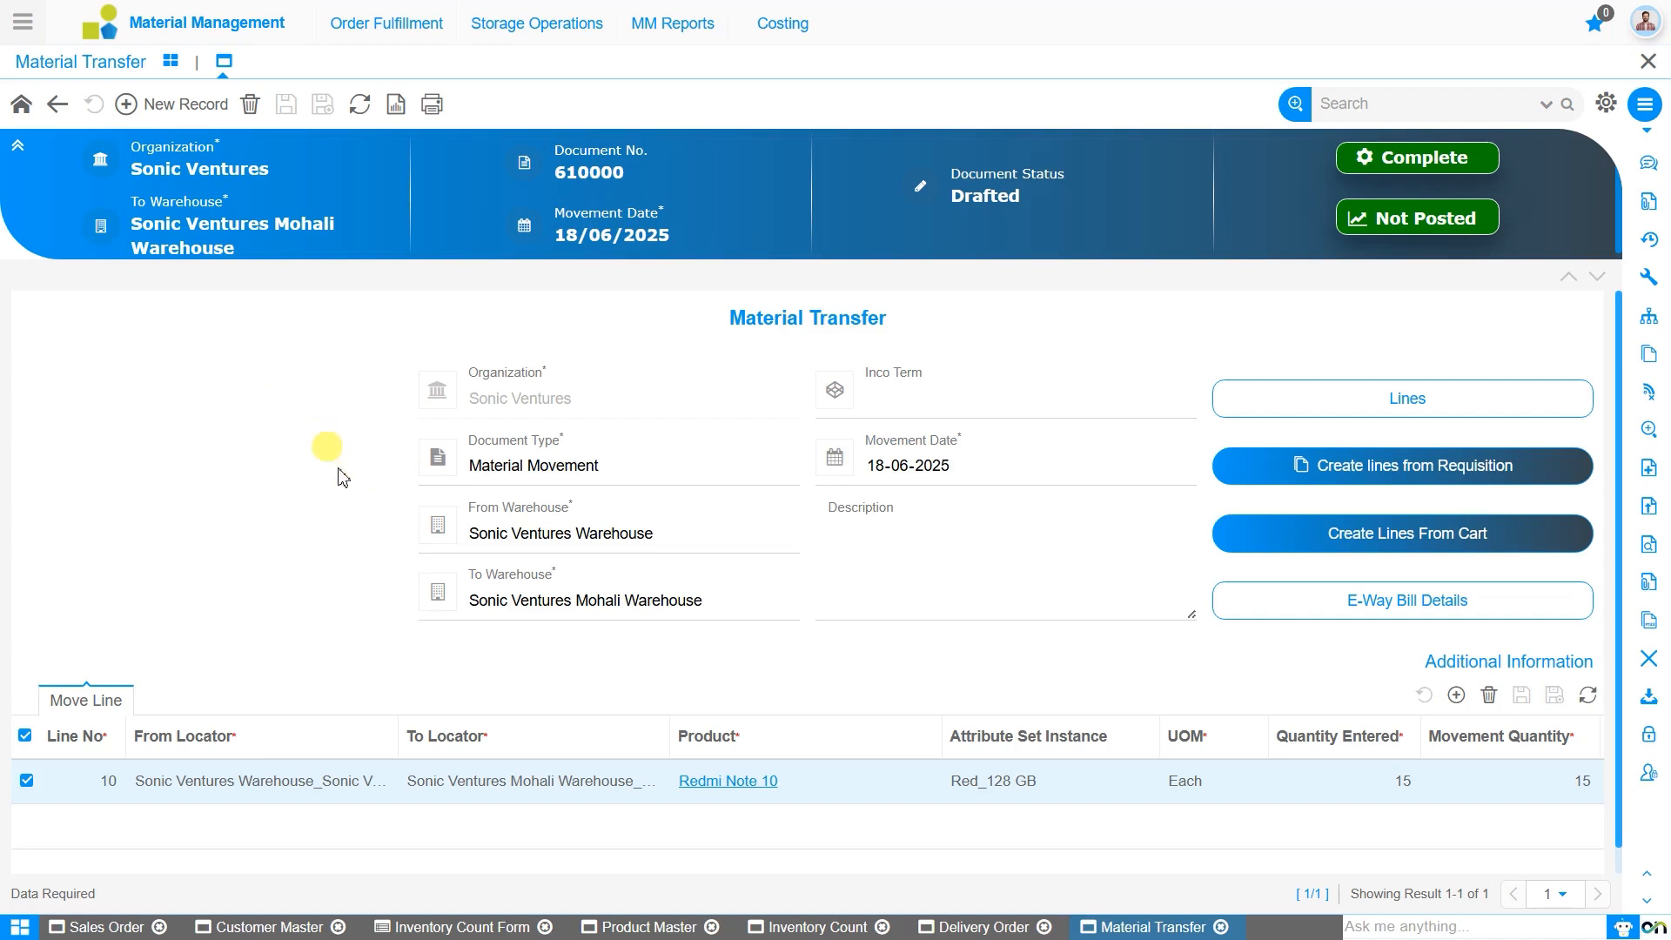
# Step: Open Requisition in Procurement Management and start a new record with the document type Material Requisition
pyautogui.click(479, 930)
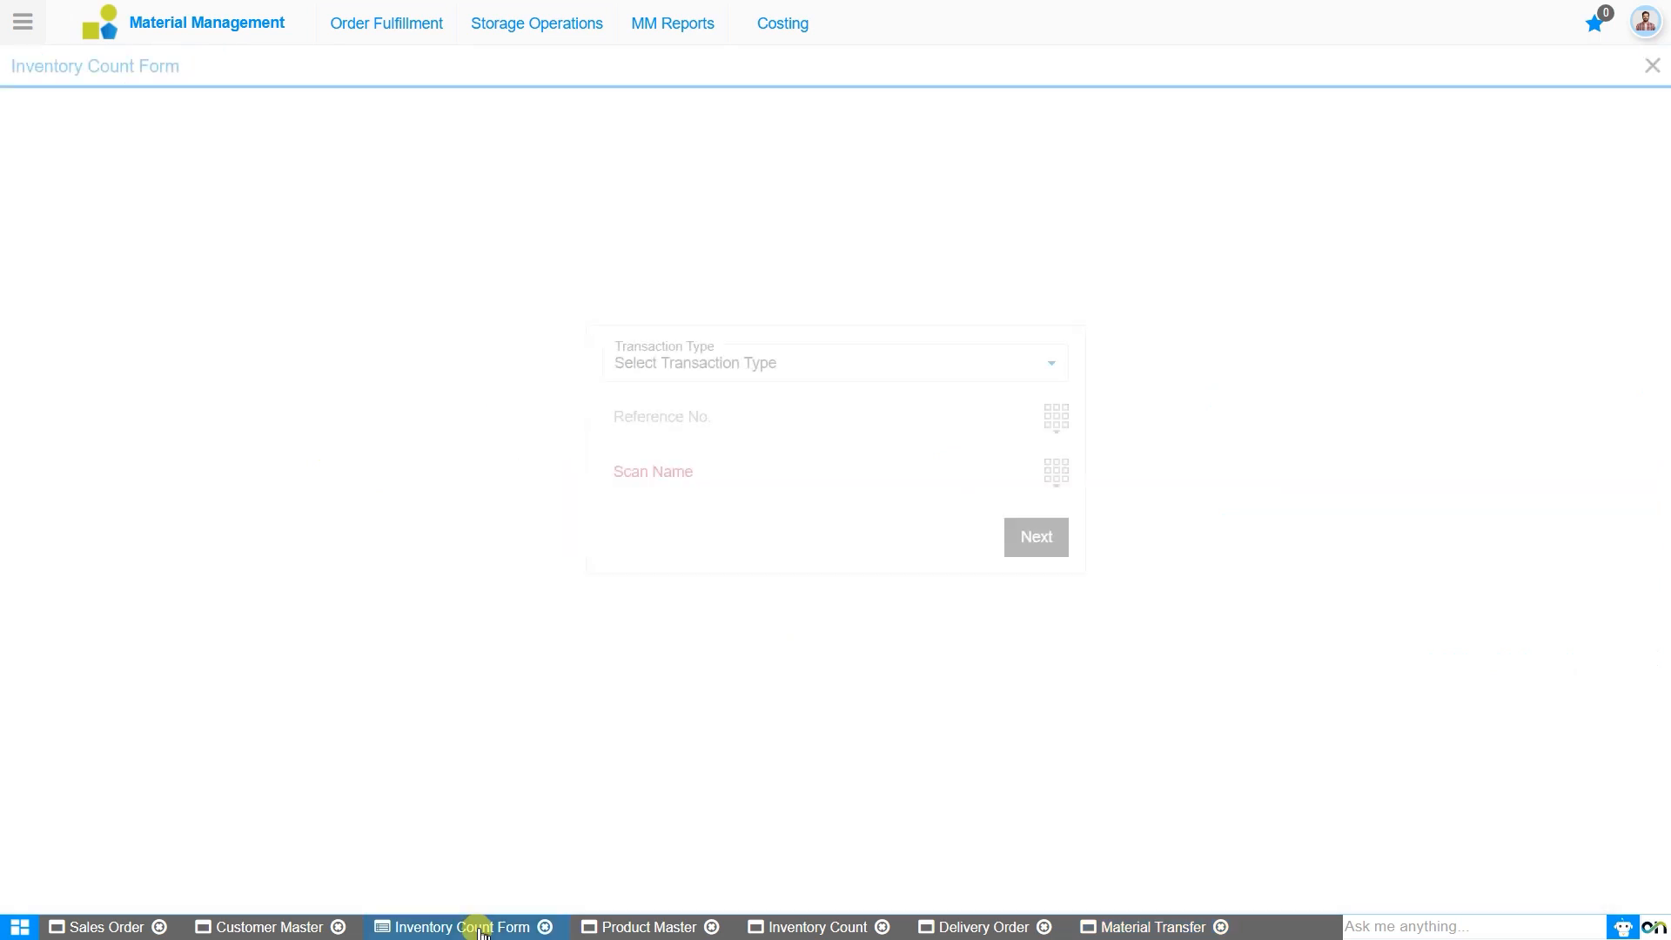
pyautogui.click(22, 24)
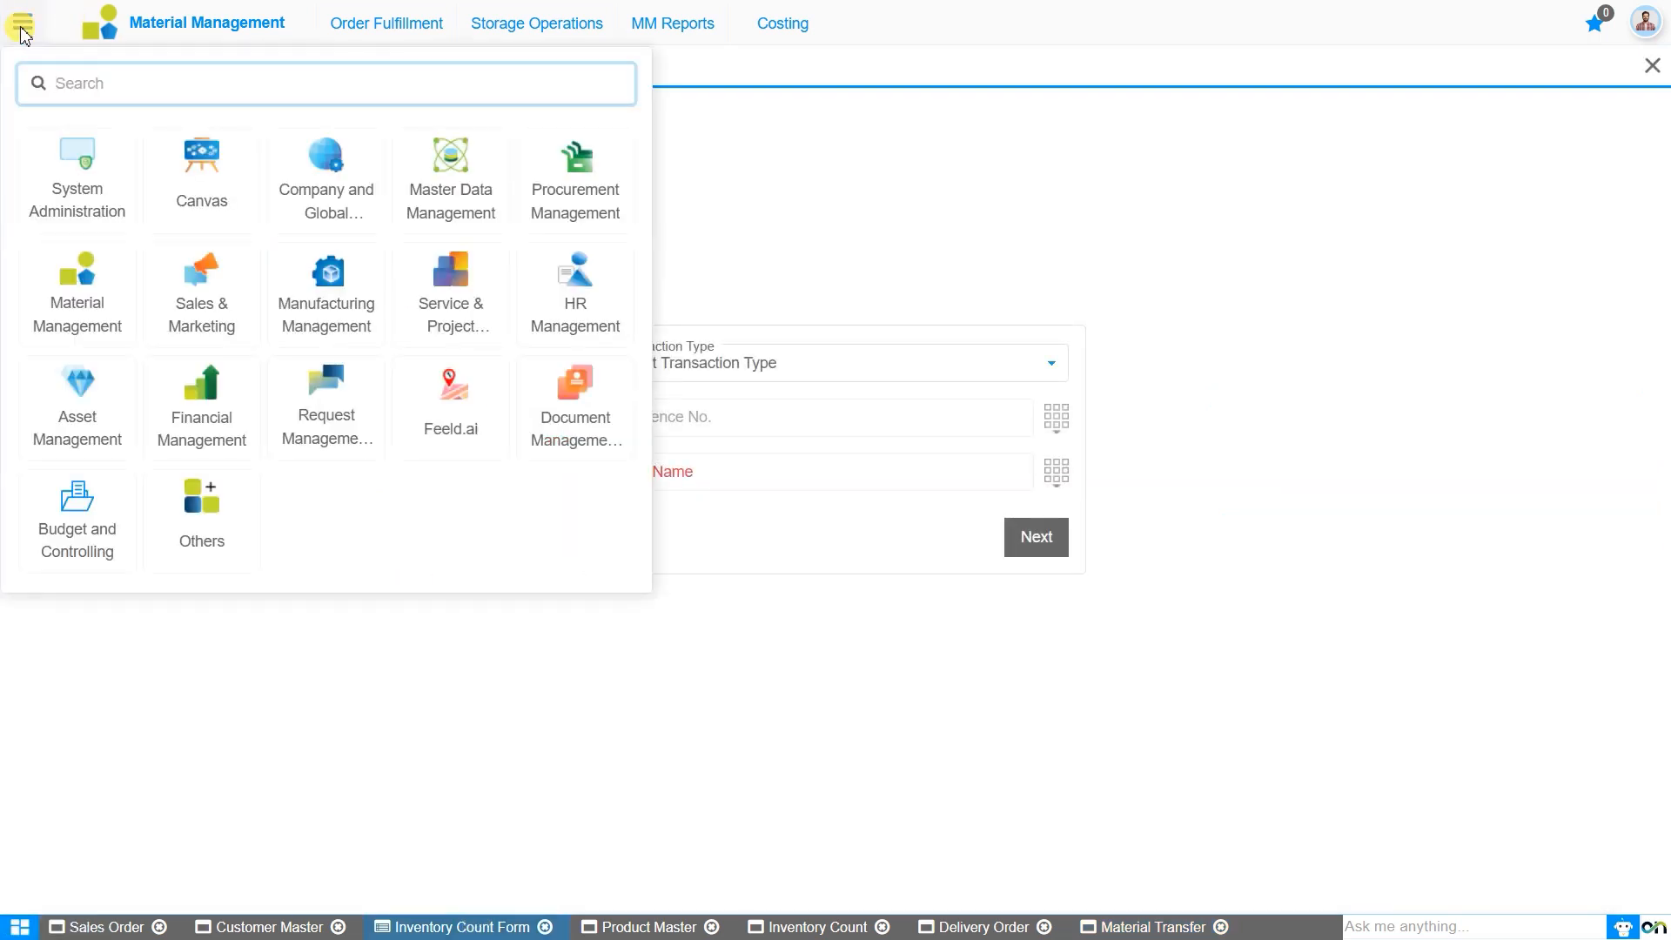
pyautogui.click(566, 198)
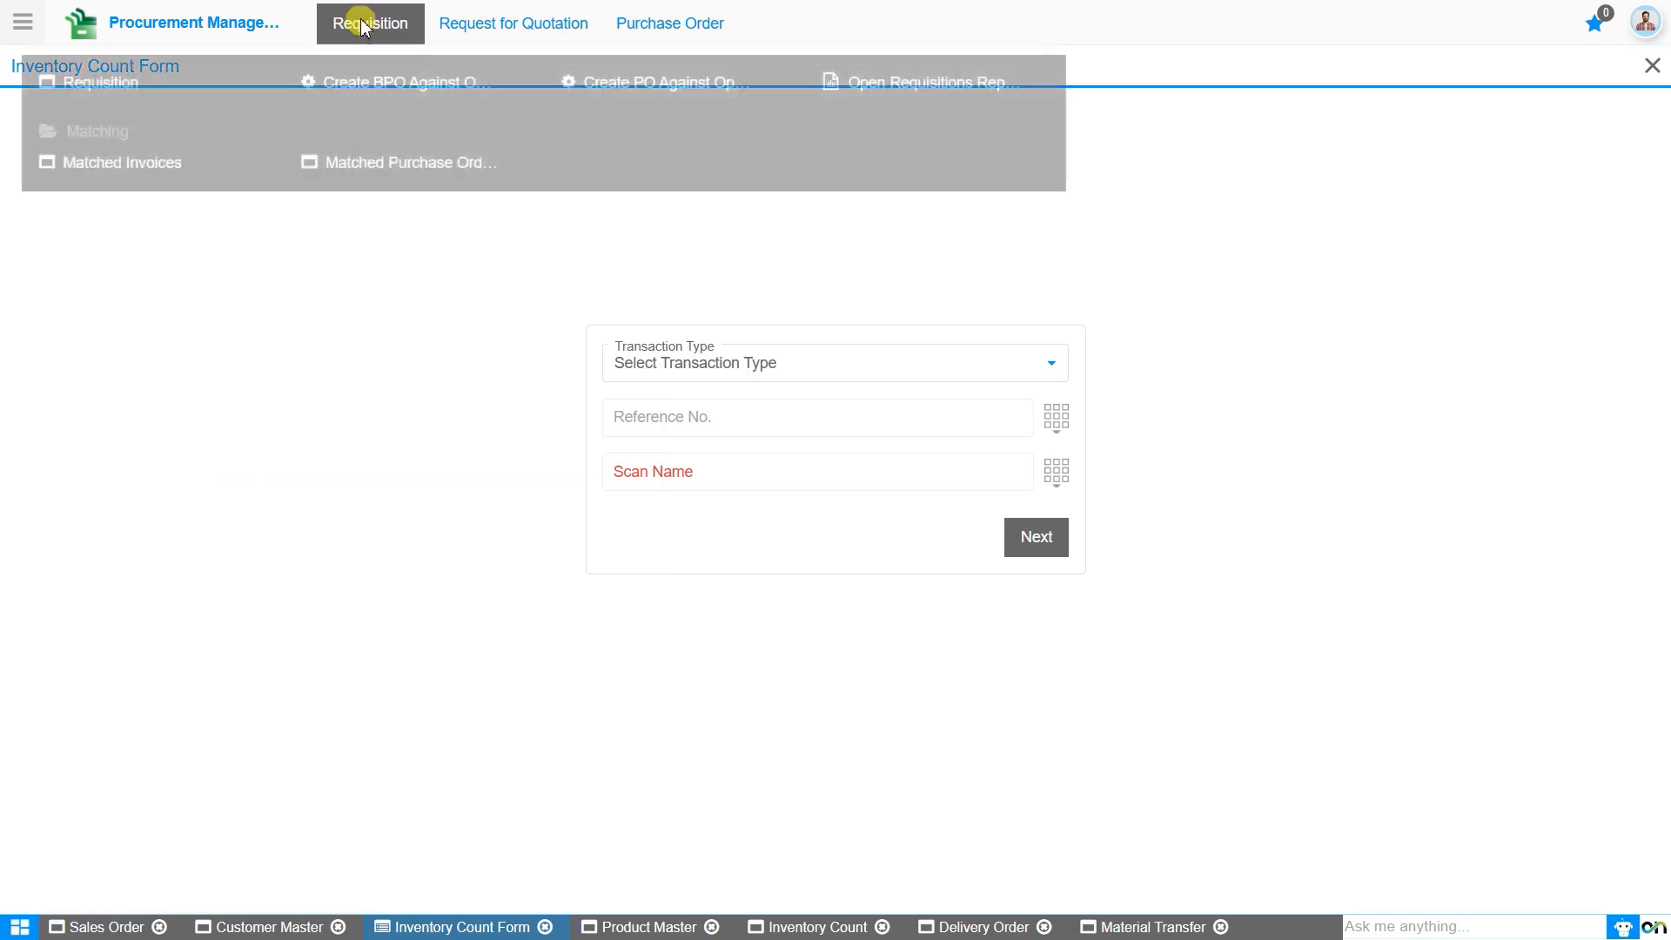
pyautogui.moveTo(347, 19)
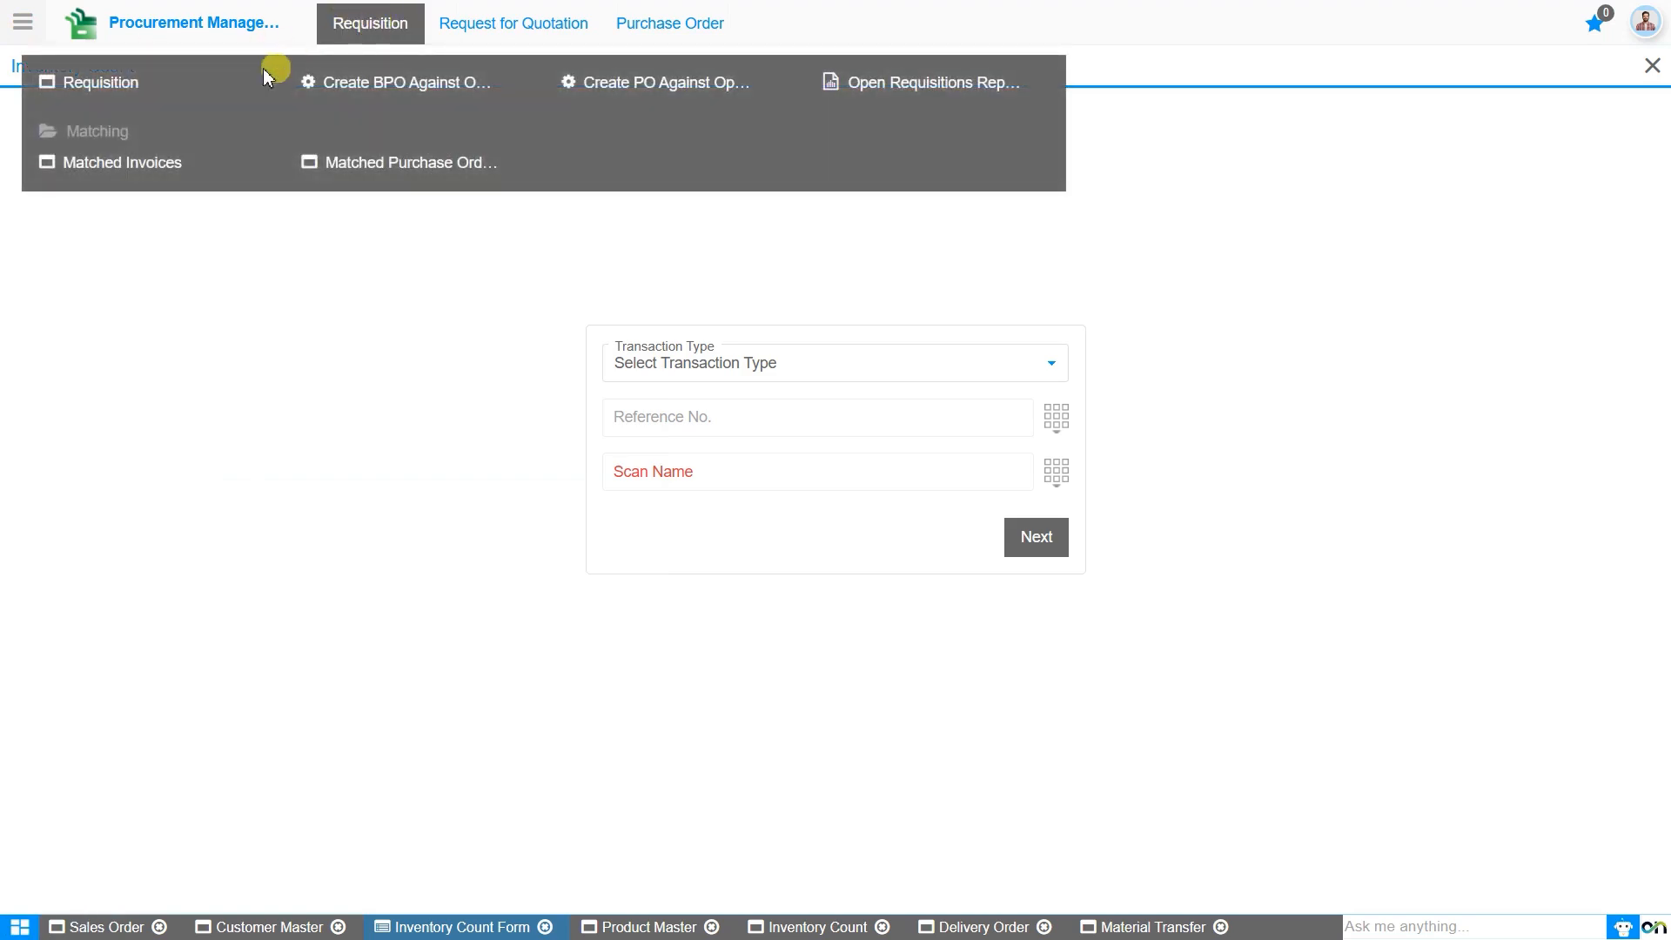
pyautogui.click(131, 82)
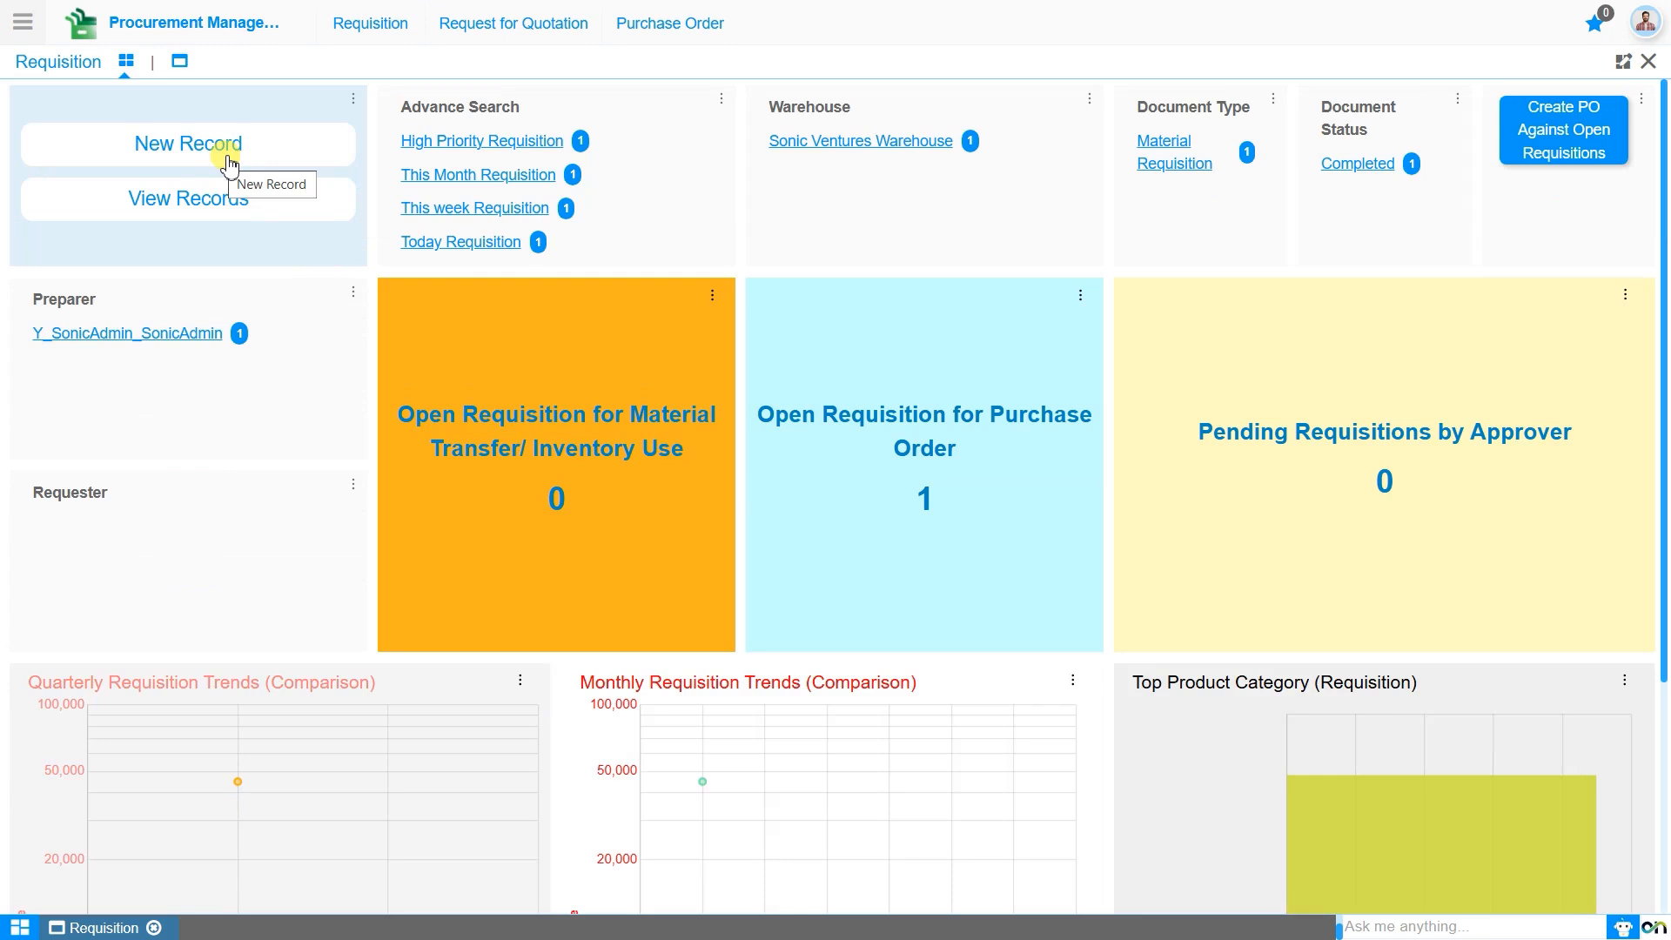
pyautogui.click(229, 162)
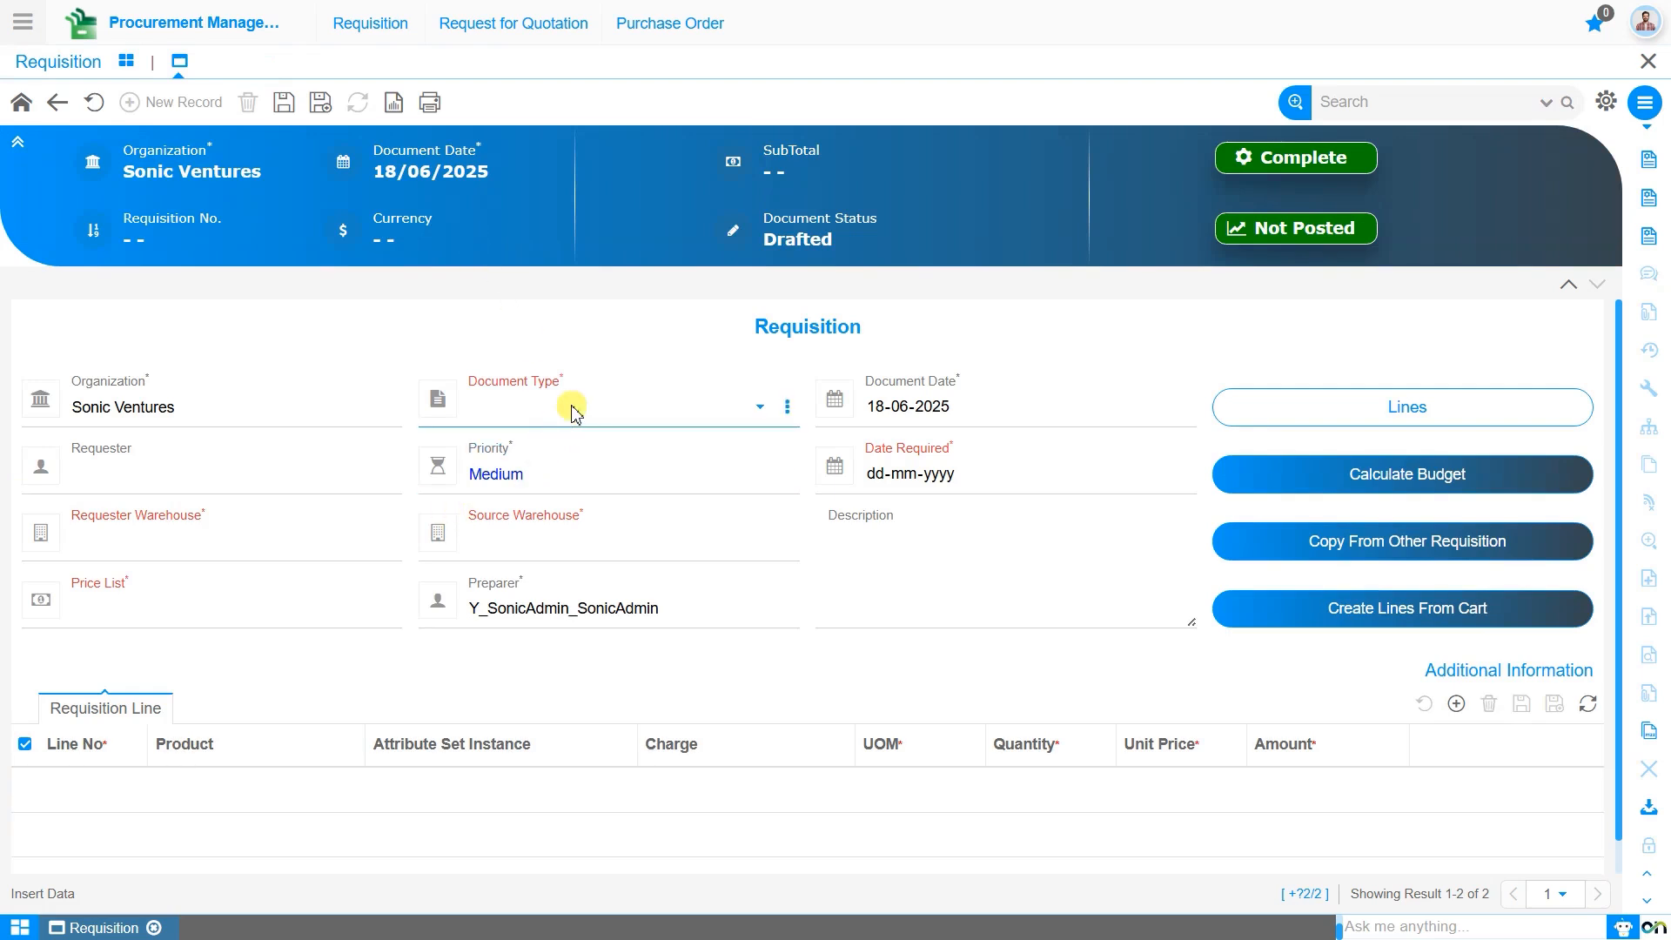
pyautogui.click(574, 409)
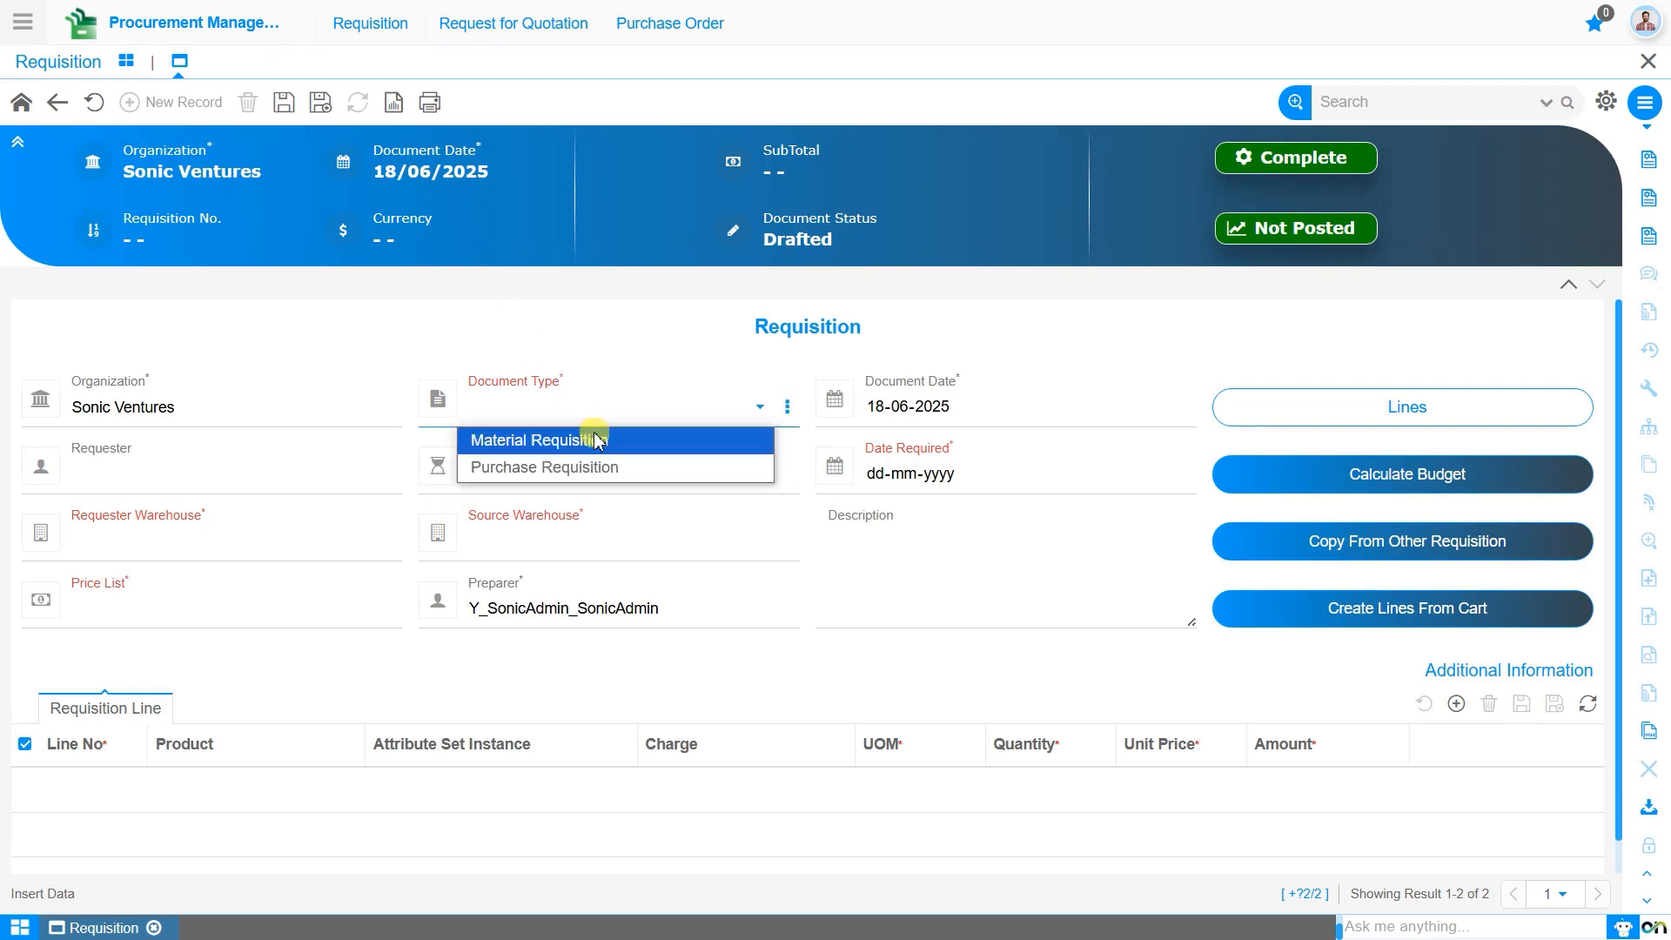
pyautogui.click(597, 440)
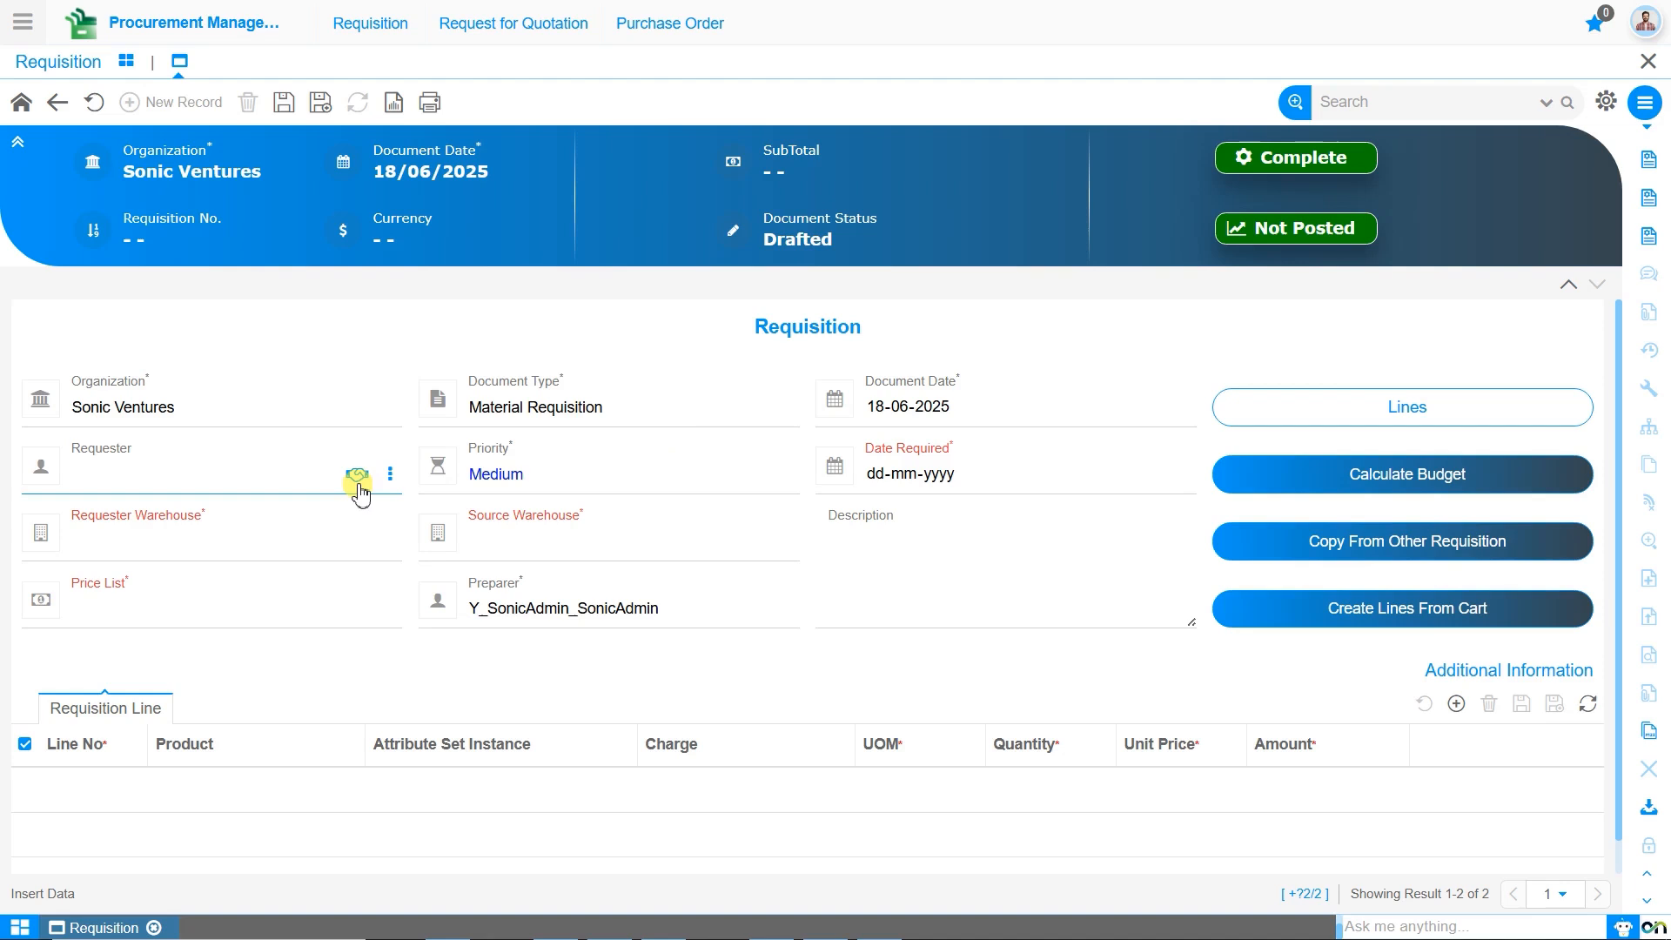
# Step: Look up the requester by name and assign them to the requisition
pyautogui.click(256, 473)
pyautogui.write('Azur')
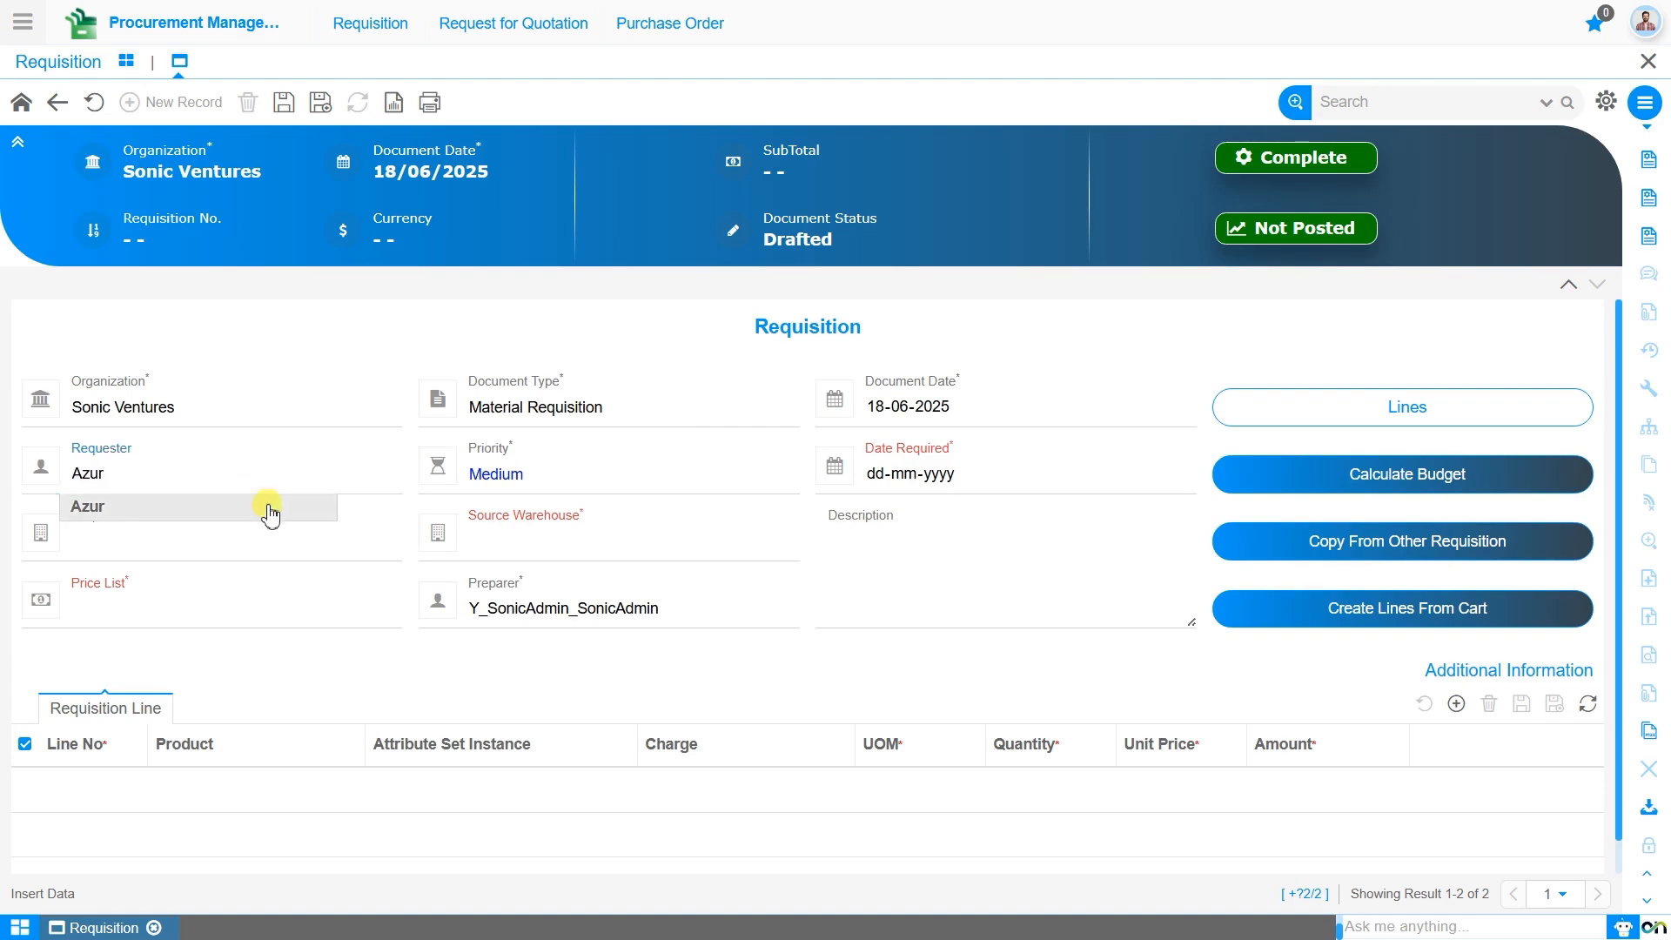
pyautogui.click(266, 508)
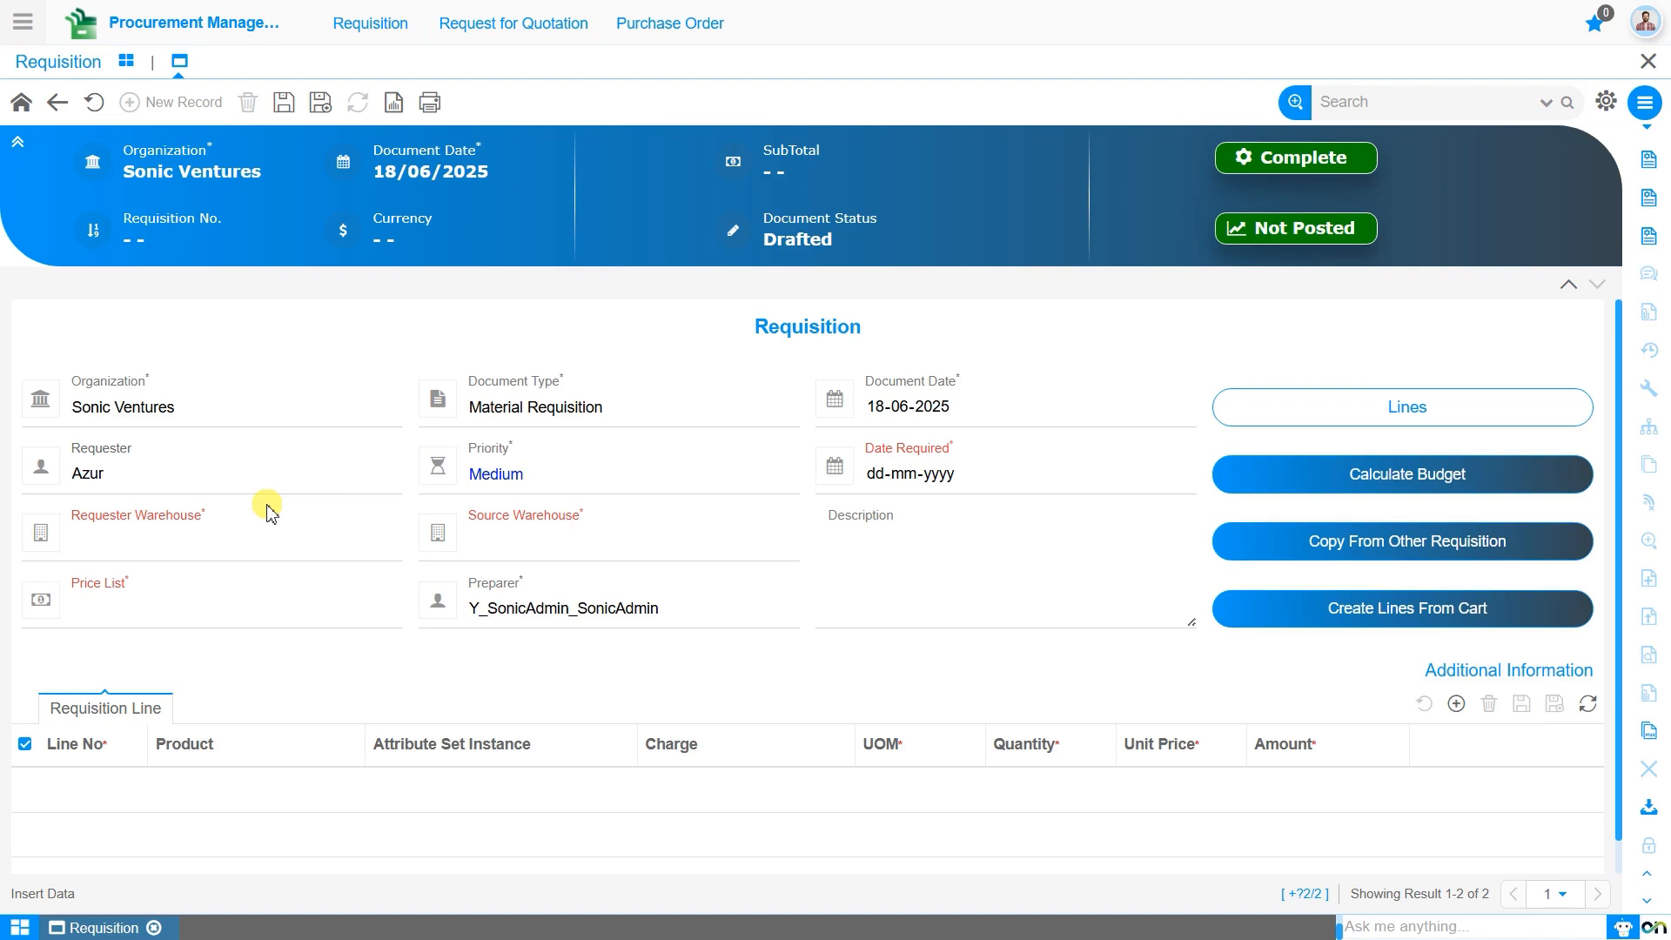
# Step: Set the requester warehouse to Sonic Ventures Mohali Warehouse and the source warehouse to Sonic Ventures Warehouse
pyautogui.click(275, 533)
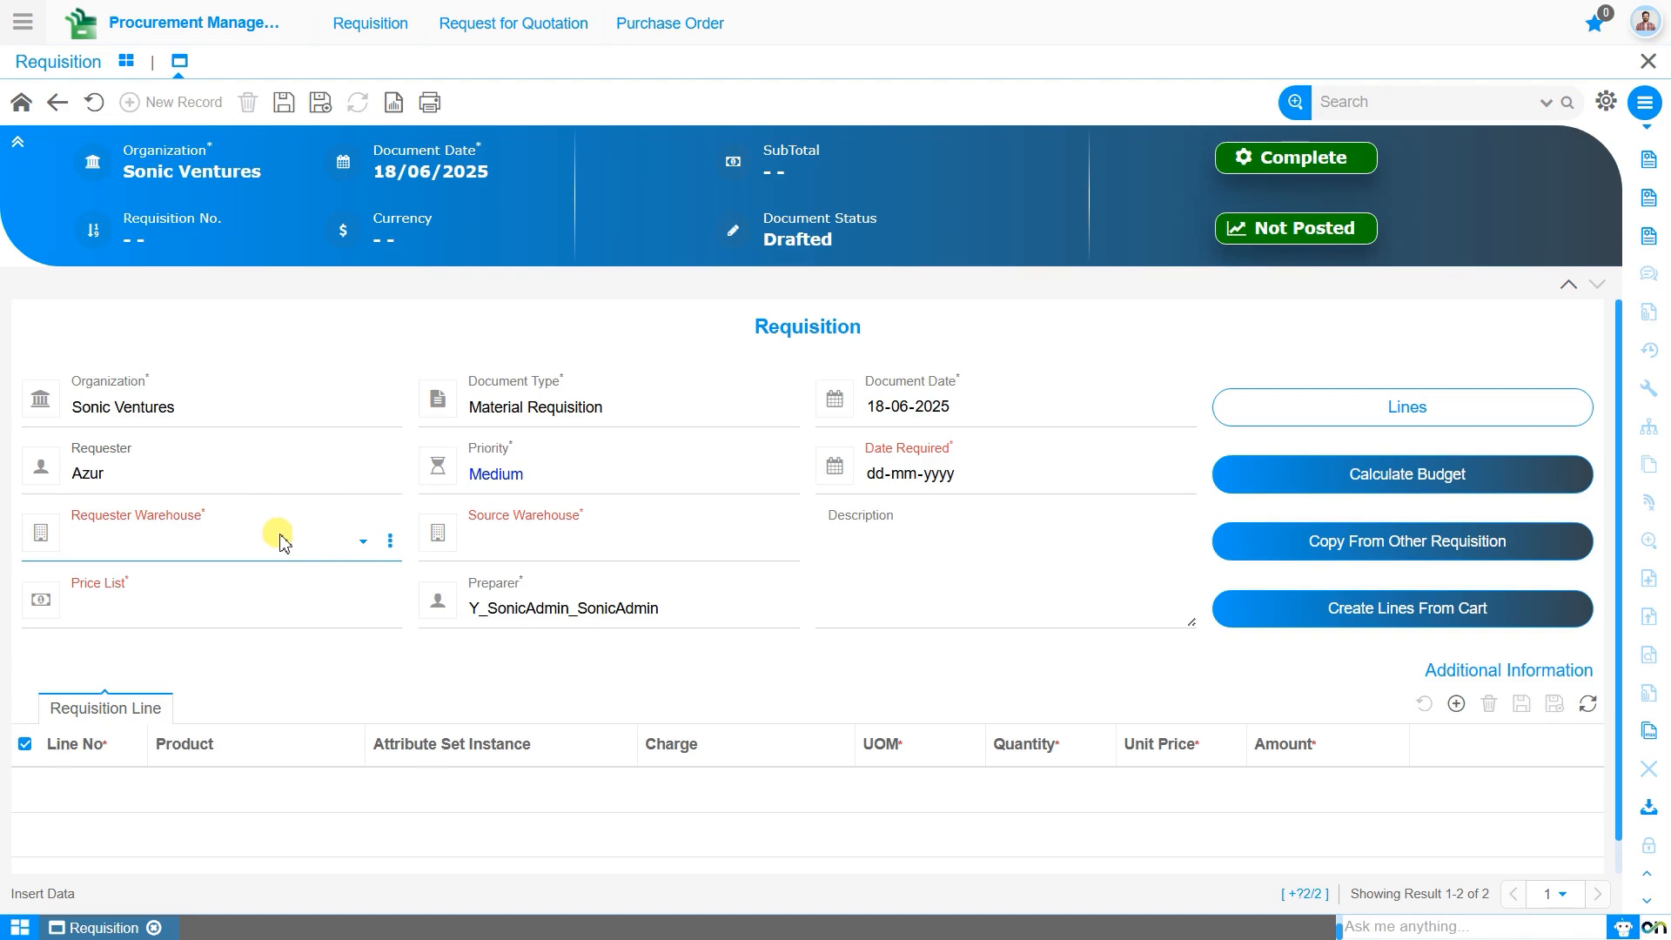
pyautogui.click(289, 550)
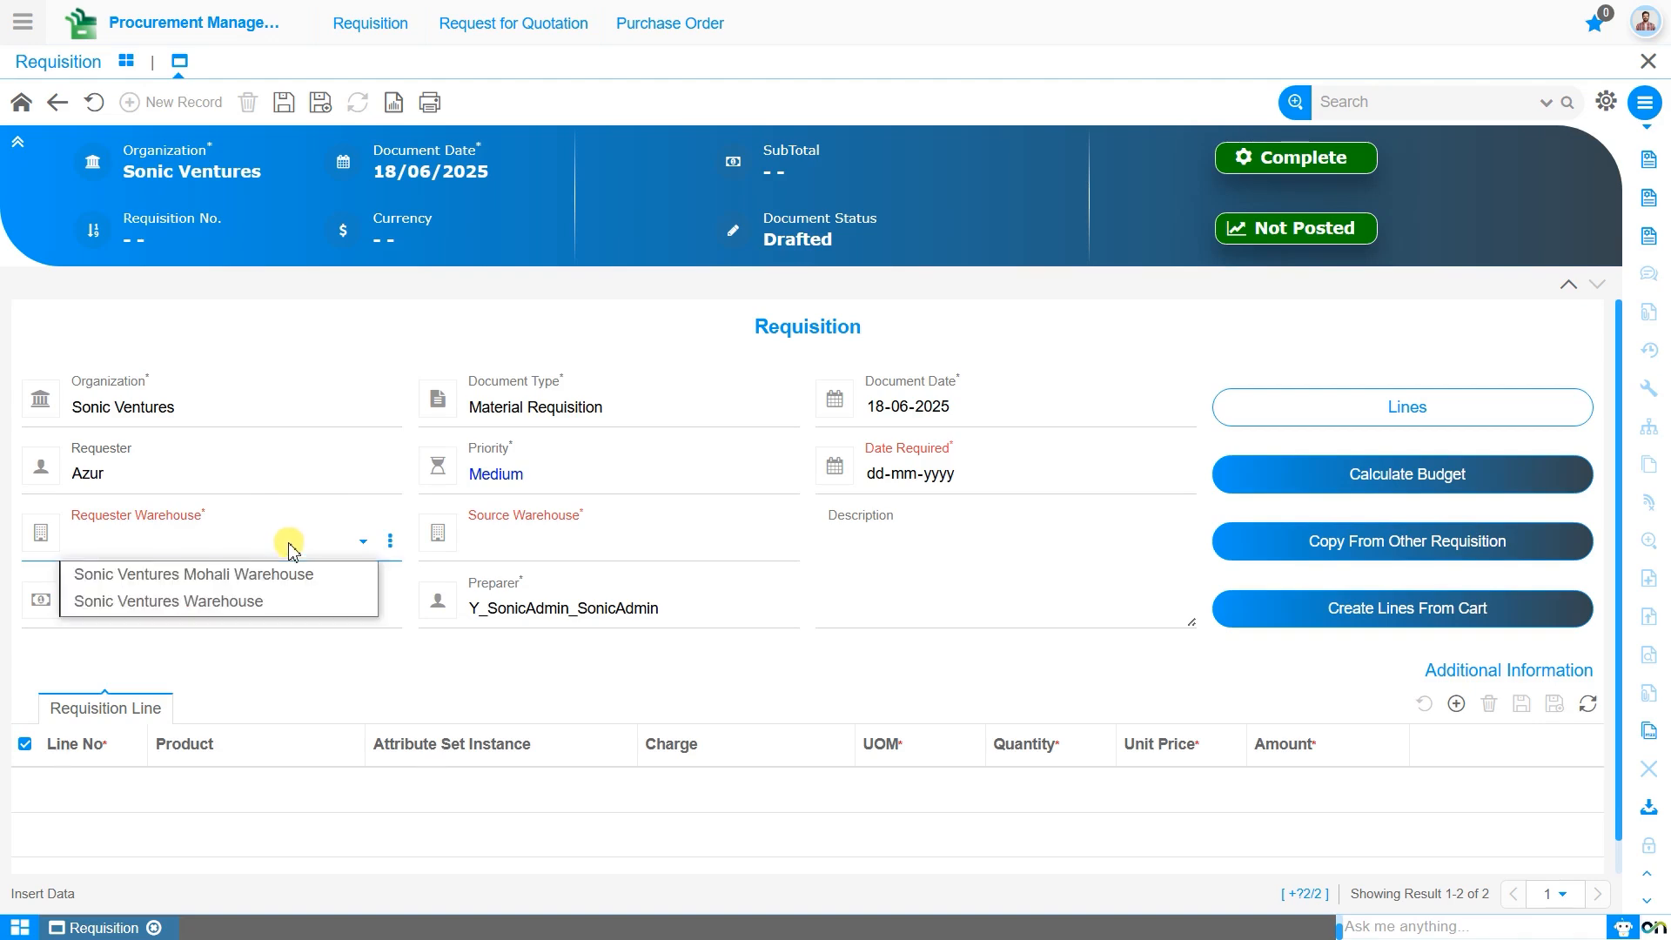
pyautogui.click(276, 578)
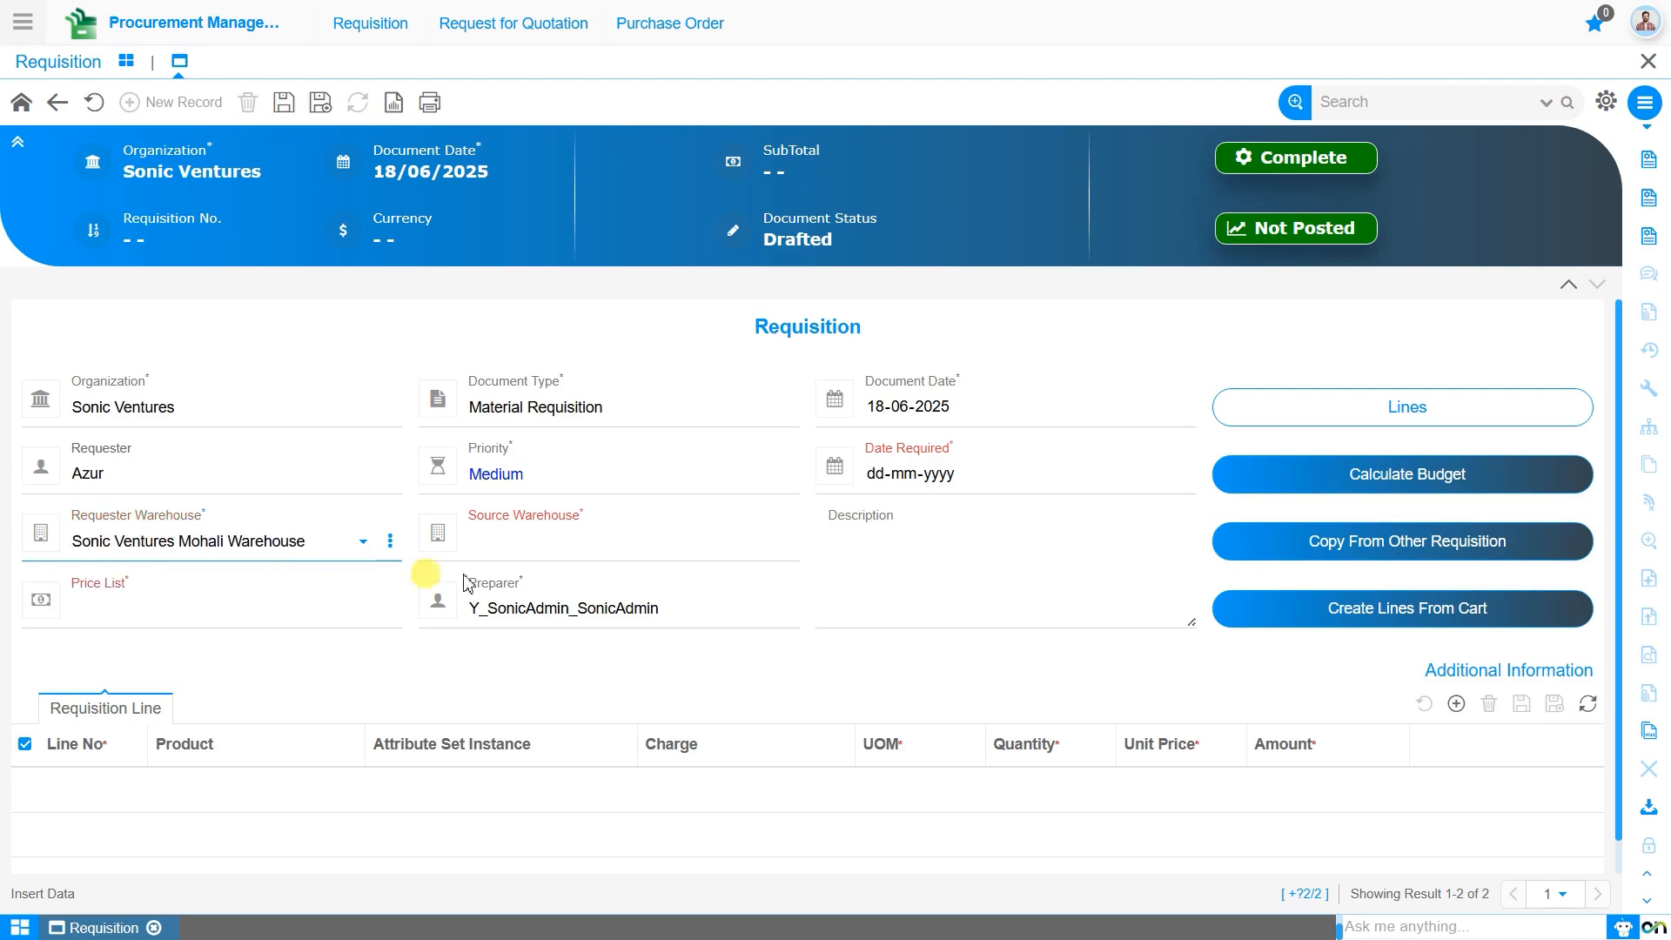
pyautogui.click(511, 545)
pyautogui.click(514, 549)
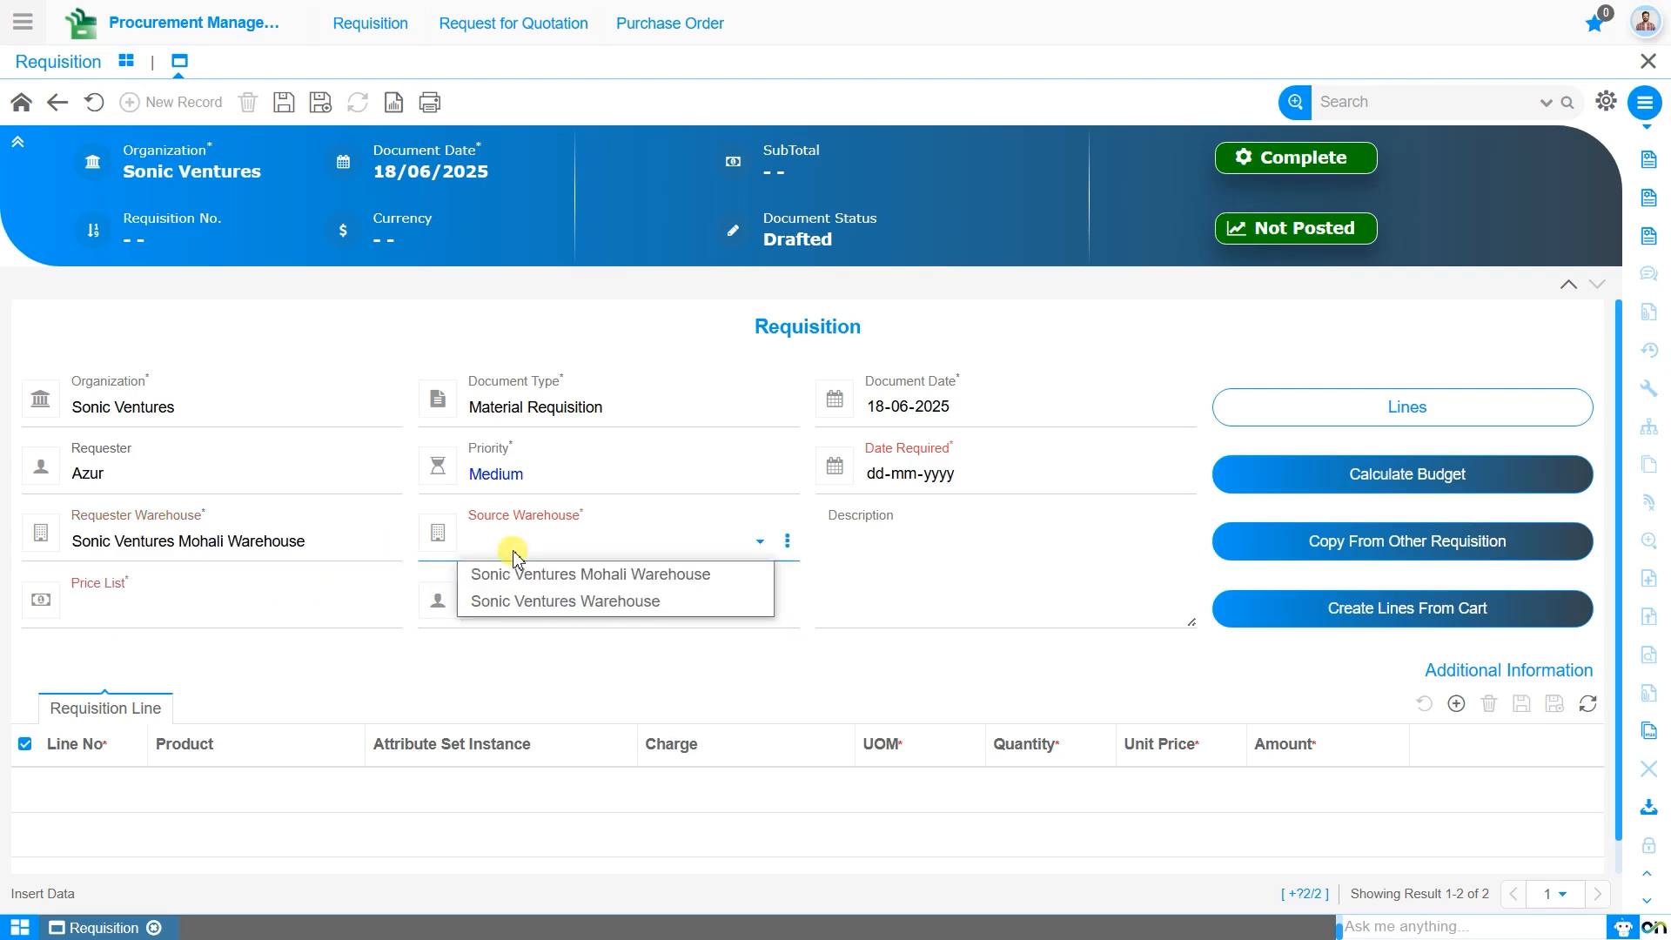
pyautogui.click(540, 599)
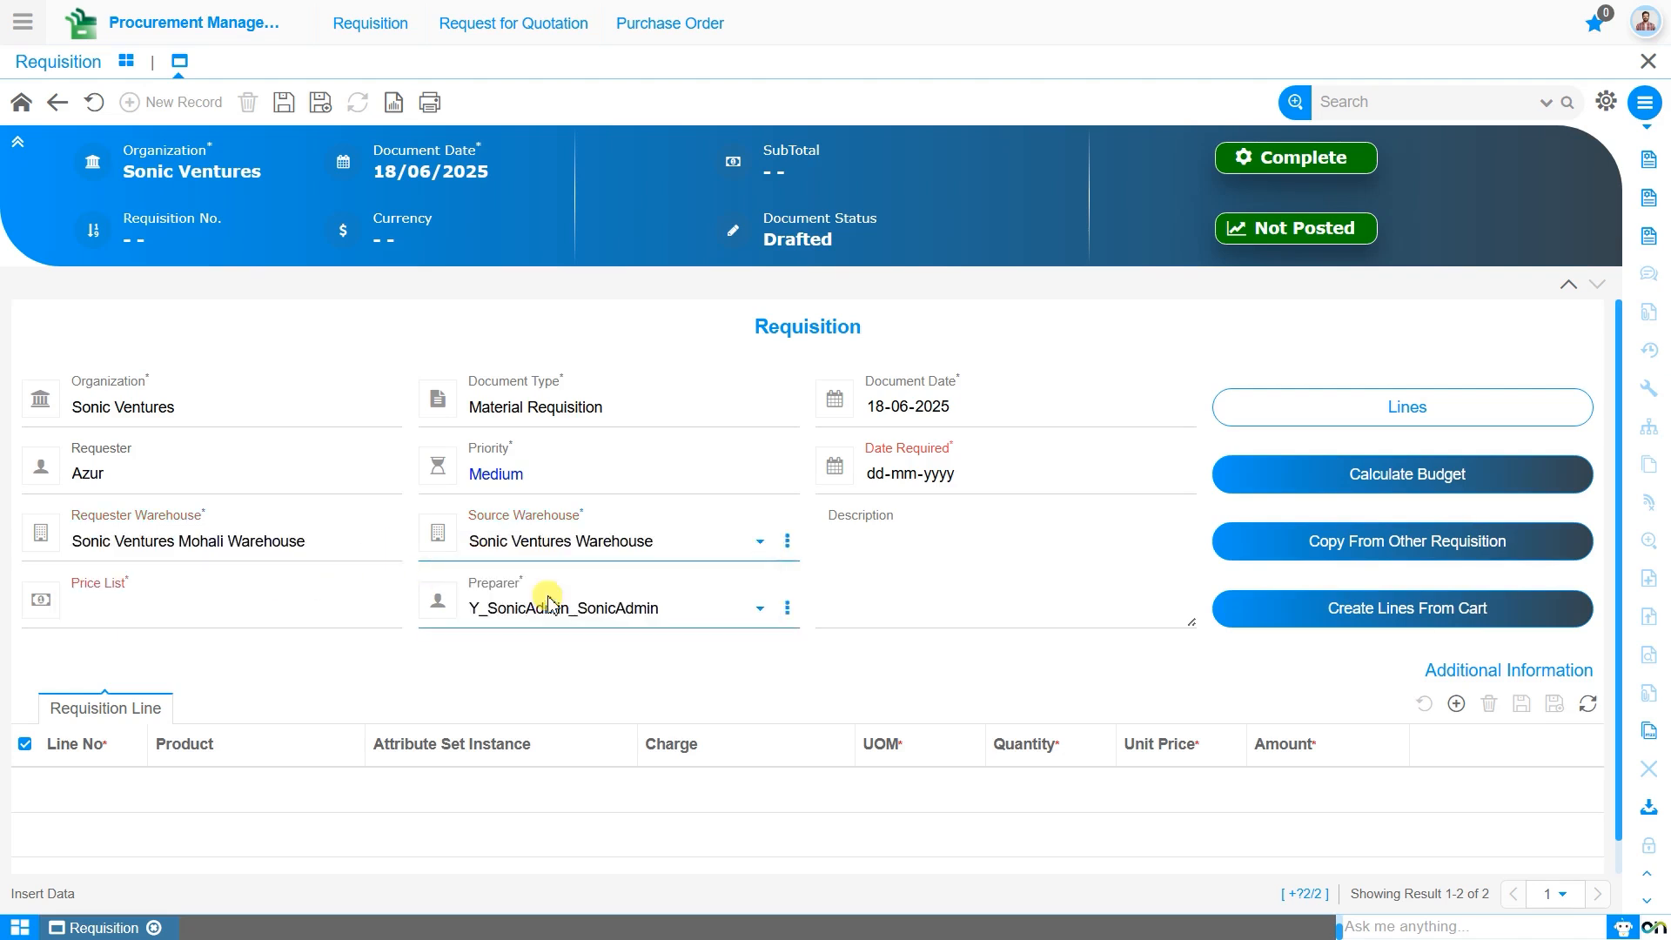
# Step: Choose Purchase Price List (INR), set the required date to 20-06-2025, and save the requisition
pyautogui.click(329, 606)
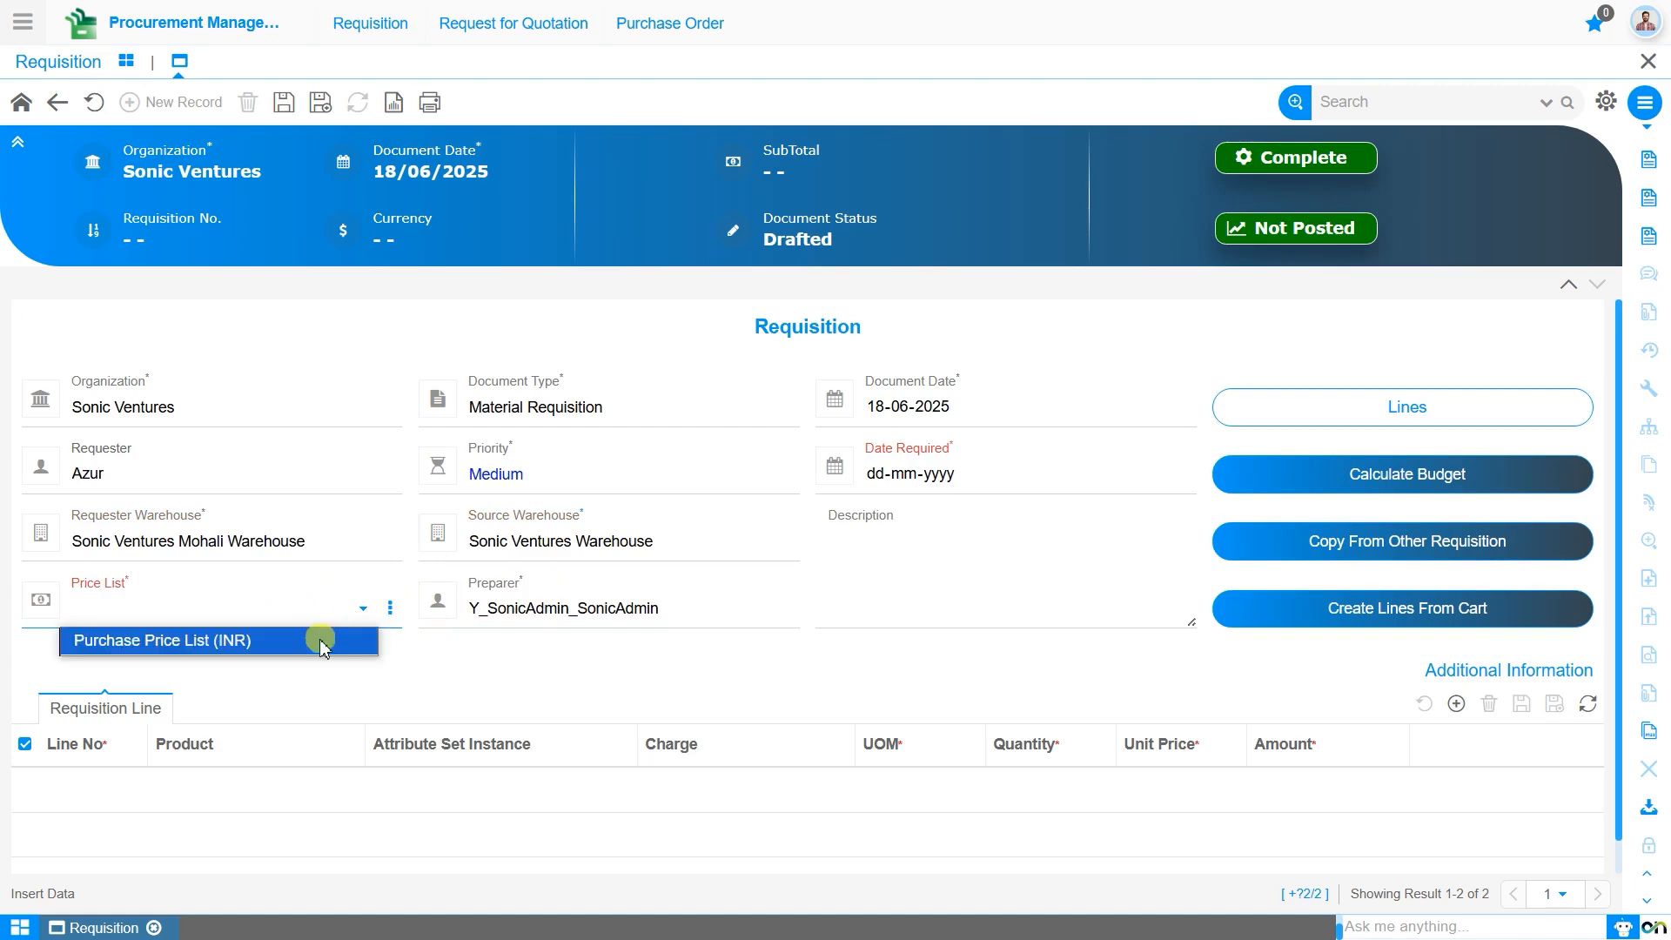
pyautogui.click(320, 643)
pyautogui.click(940, 465)
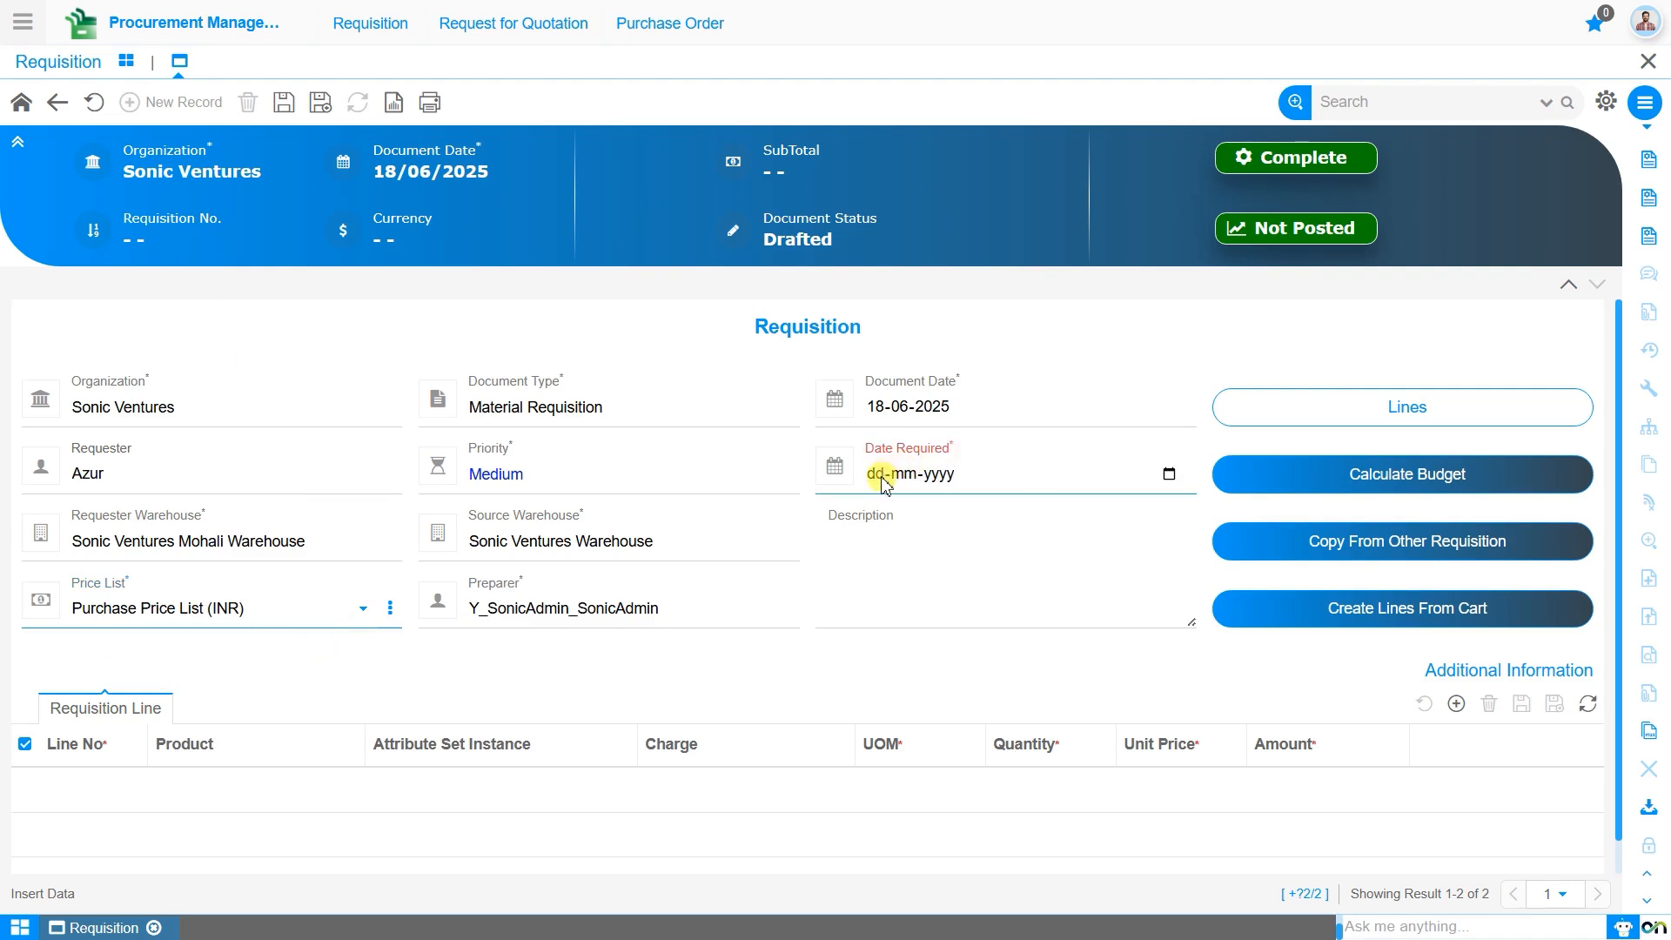
pyautogui.write('20-0')
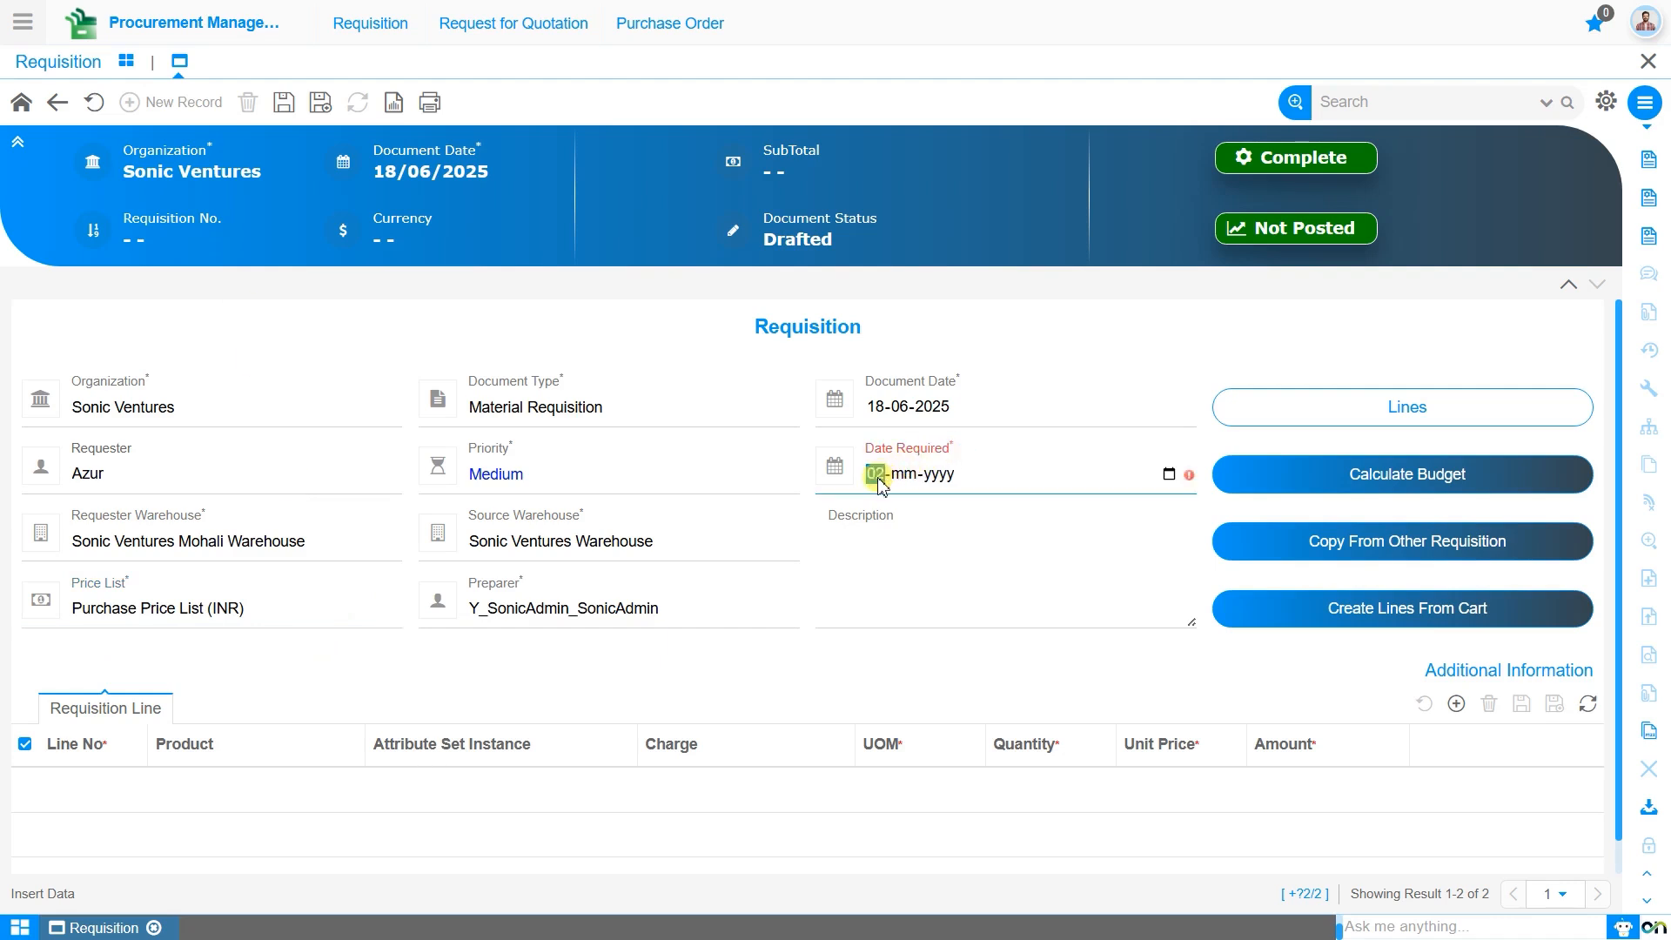
pyautogui.write('6-2025')
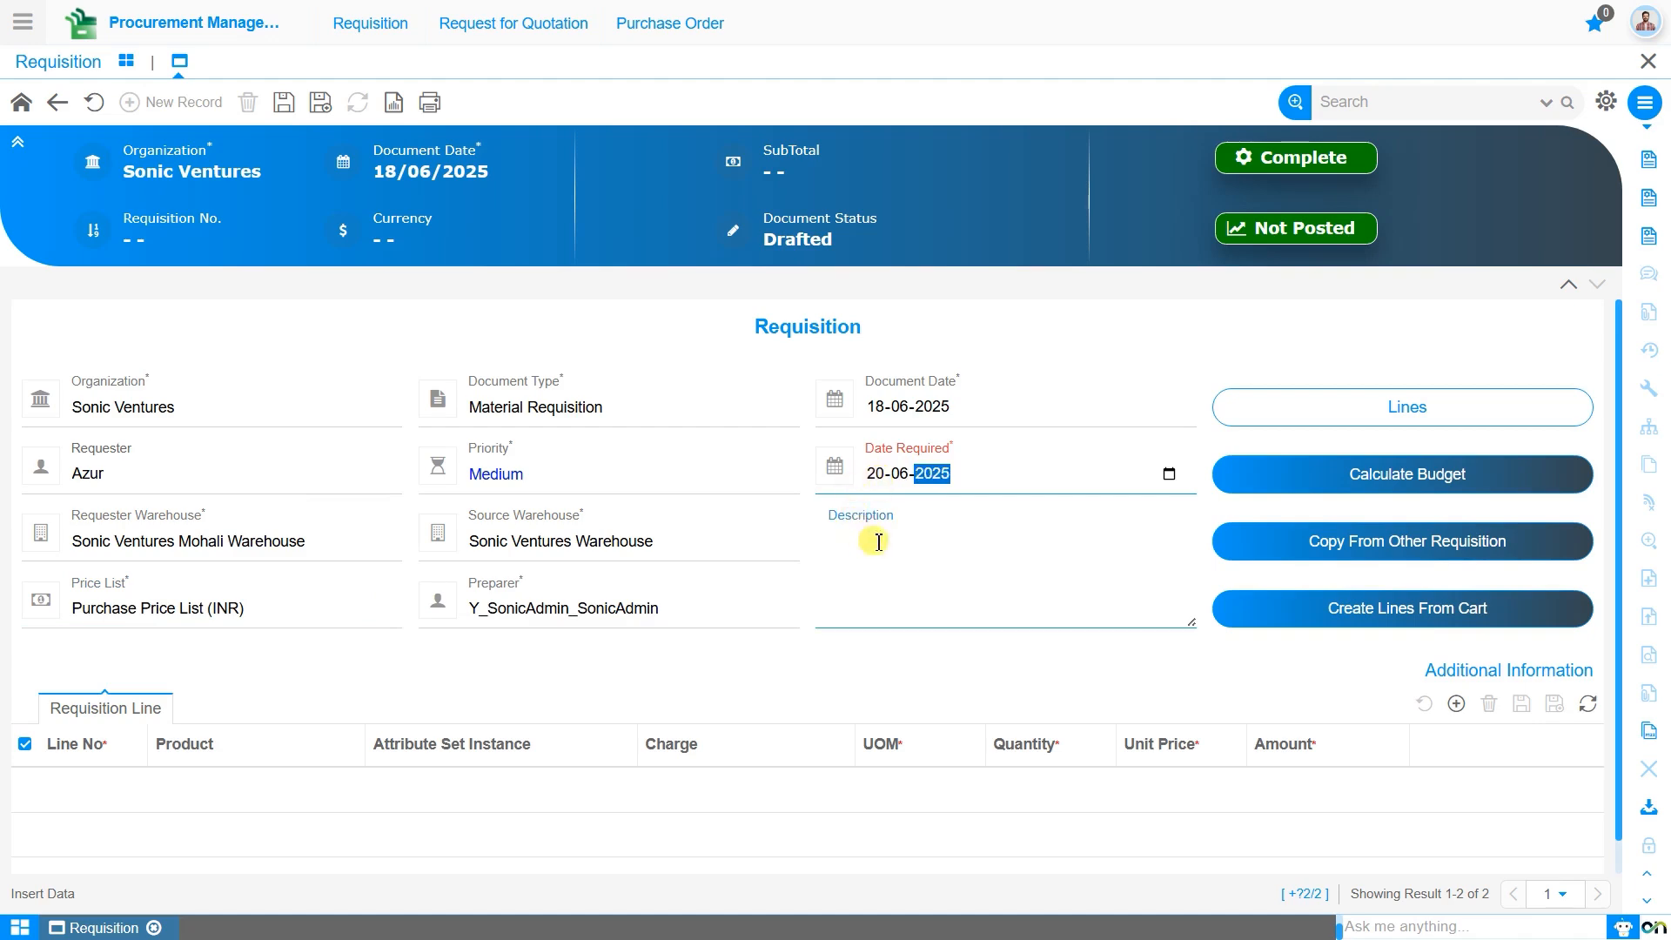
pyautogui.click(284, 102)
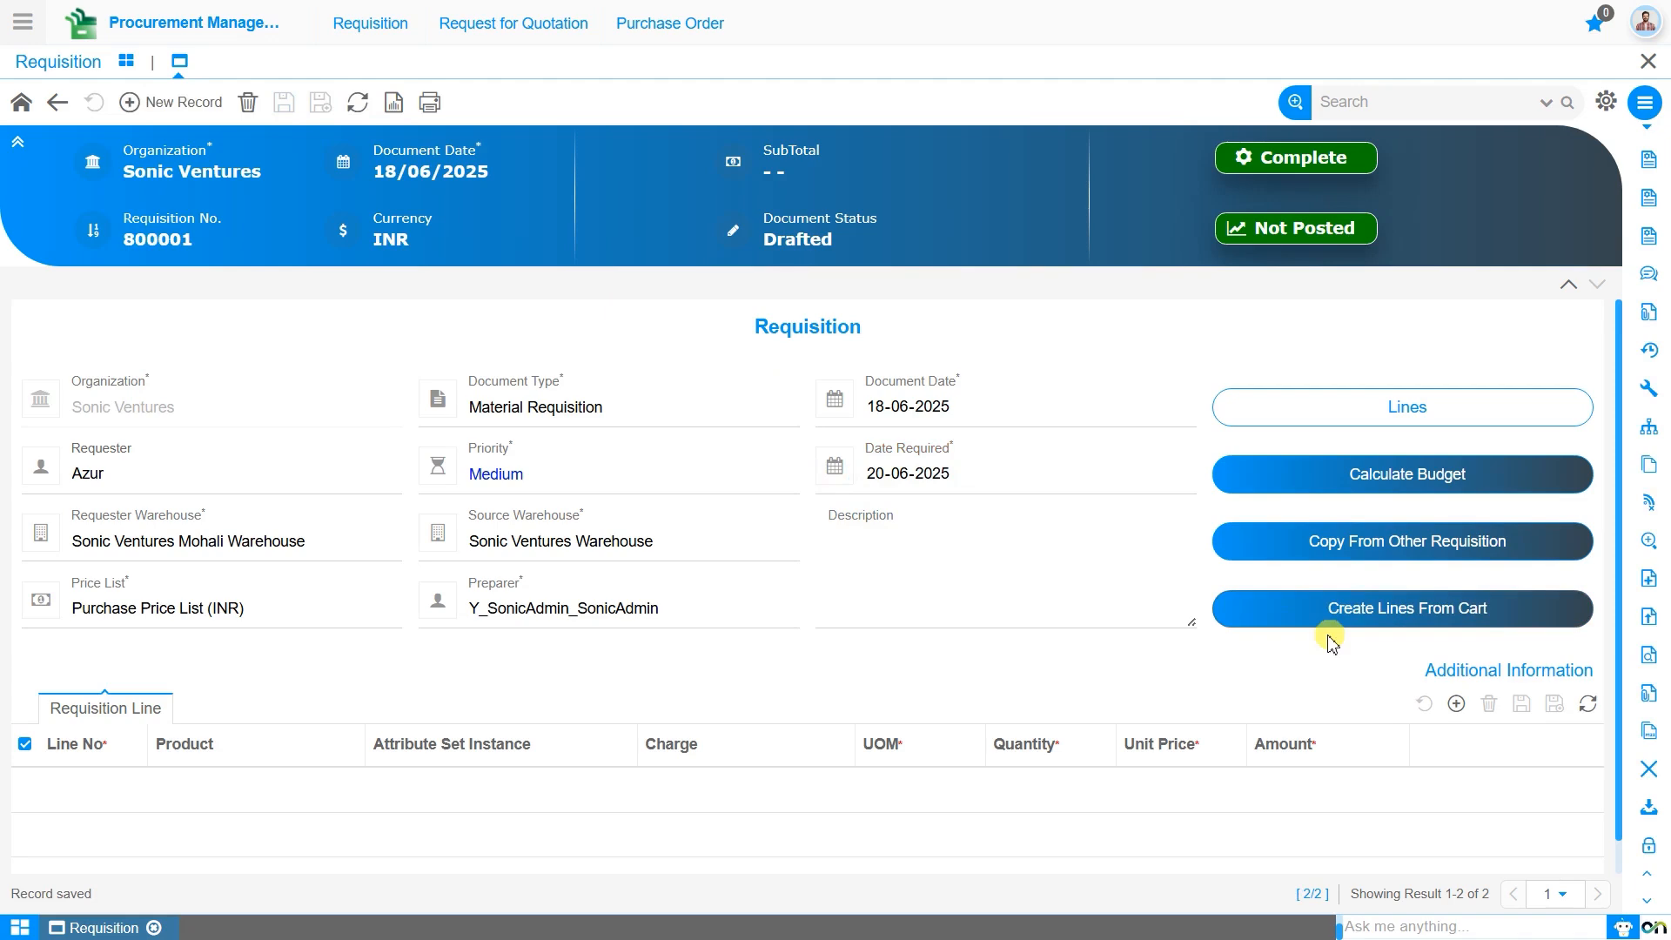
# Step: Create the requisition line from the Redmi Note 10 with attribute Red_128 GB in the Others_Generic Cart
pyautogui.click(1366, 622)
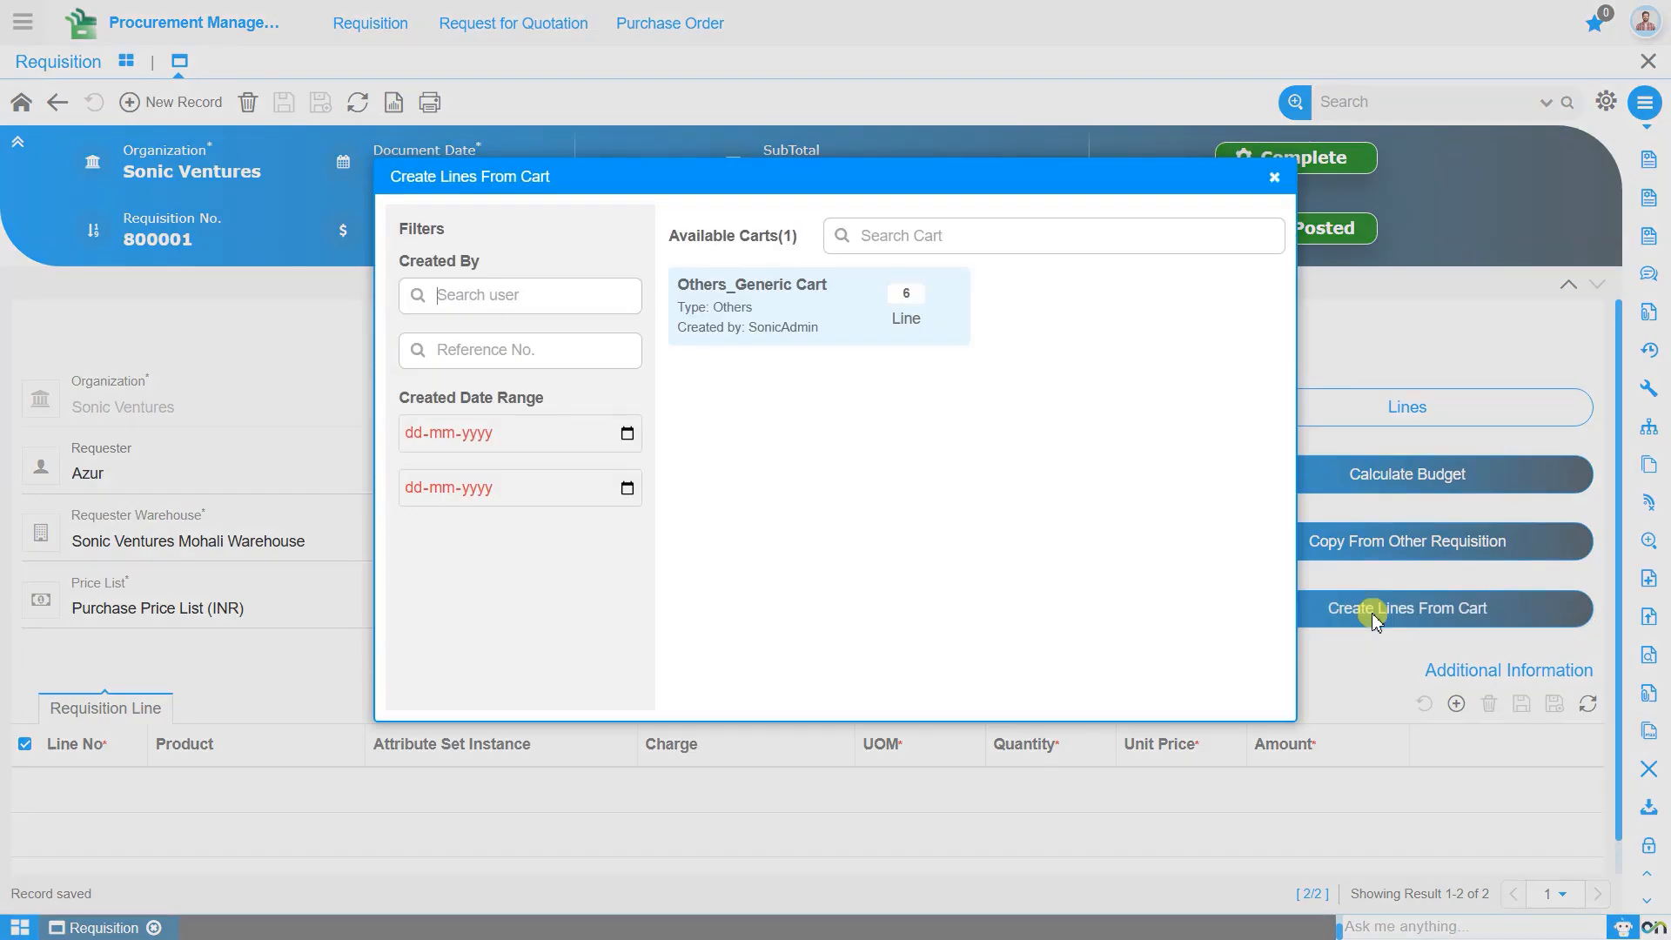
pyautogui.click(736, 304)
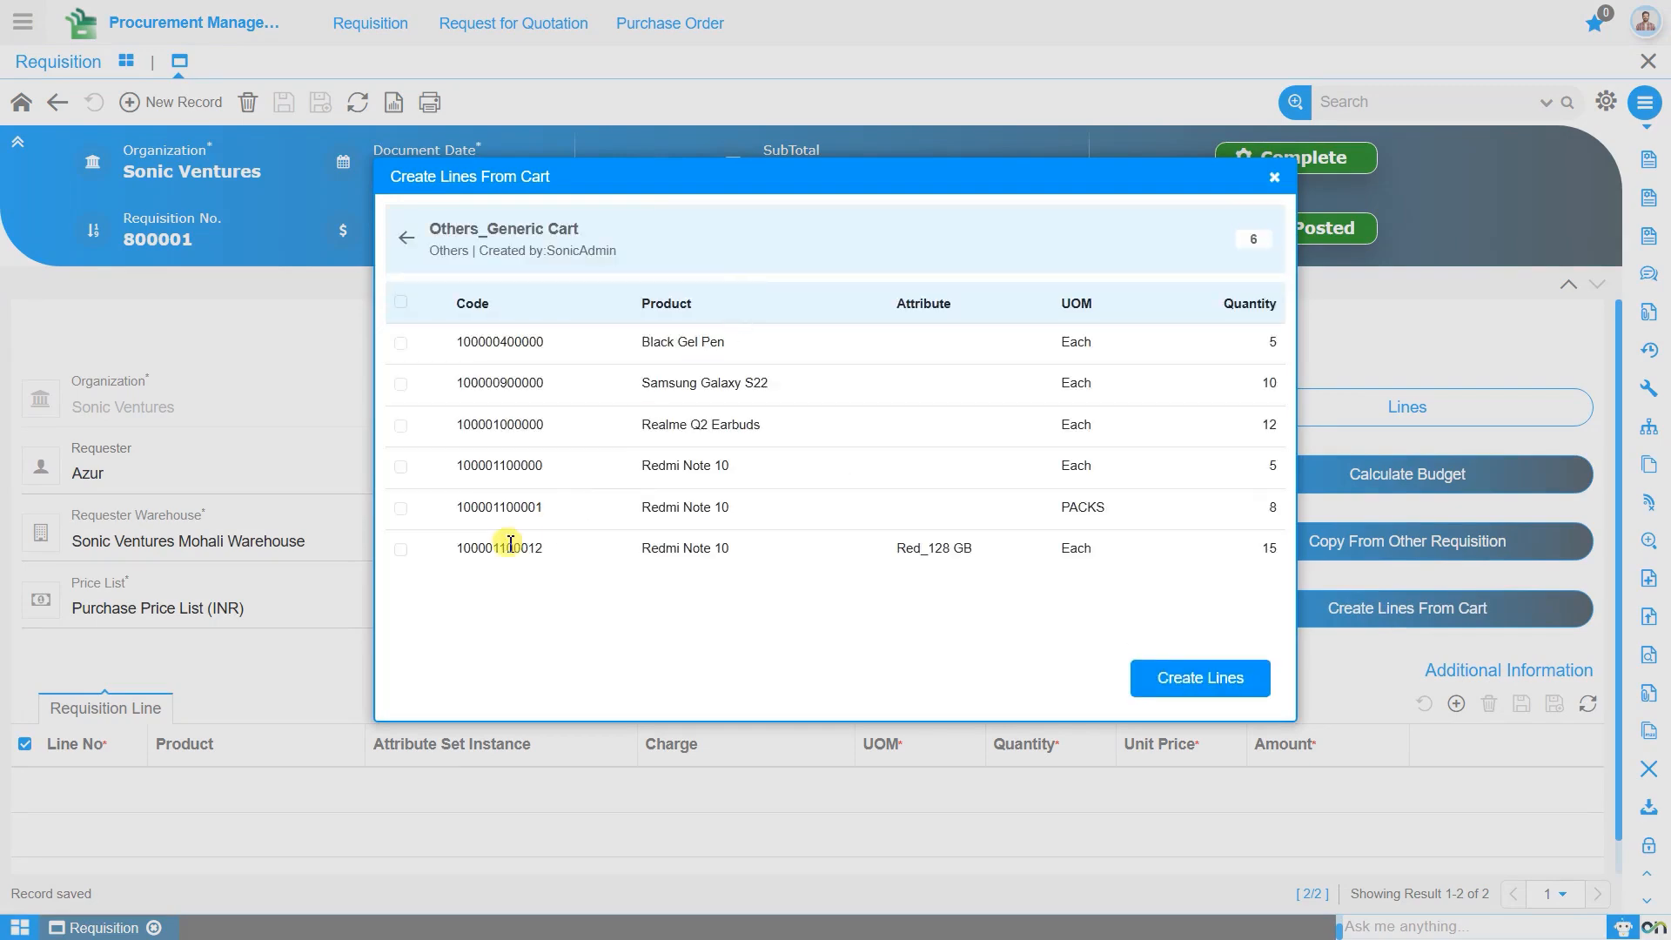
pyautogui.click(401, 550)
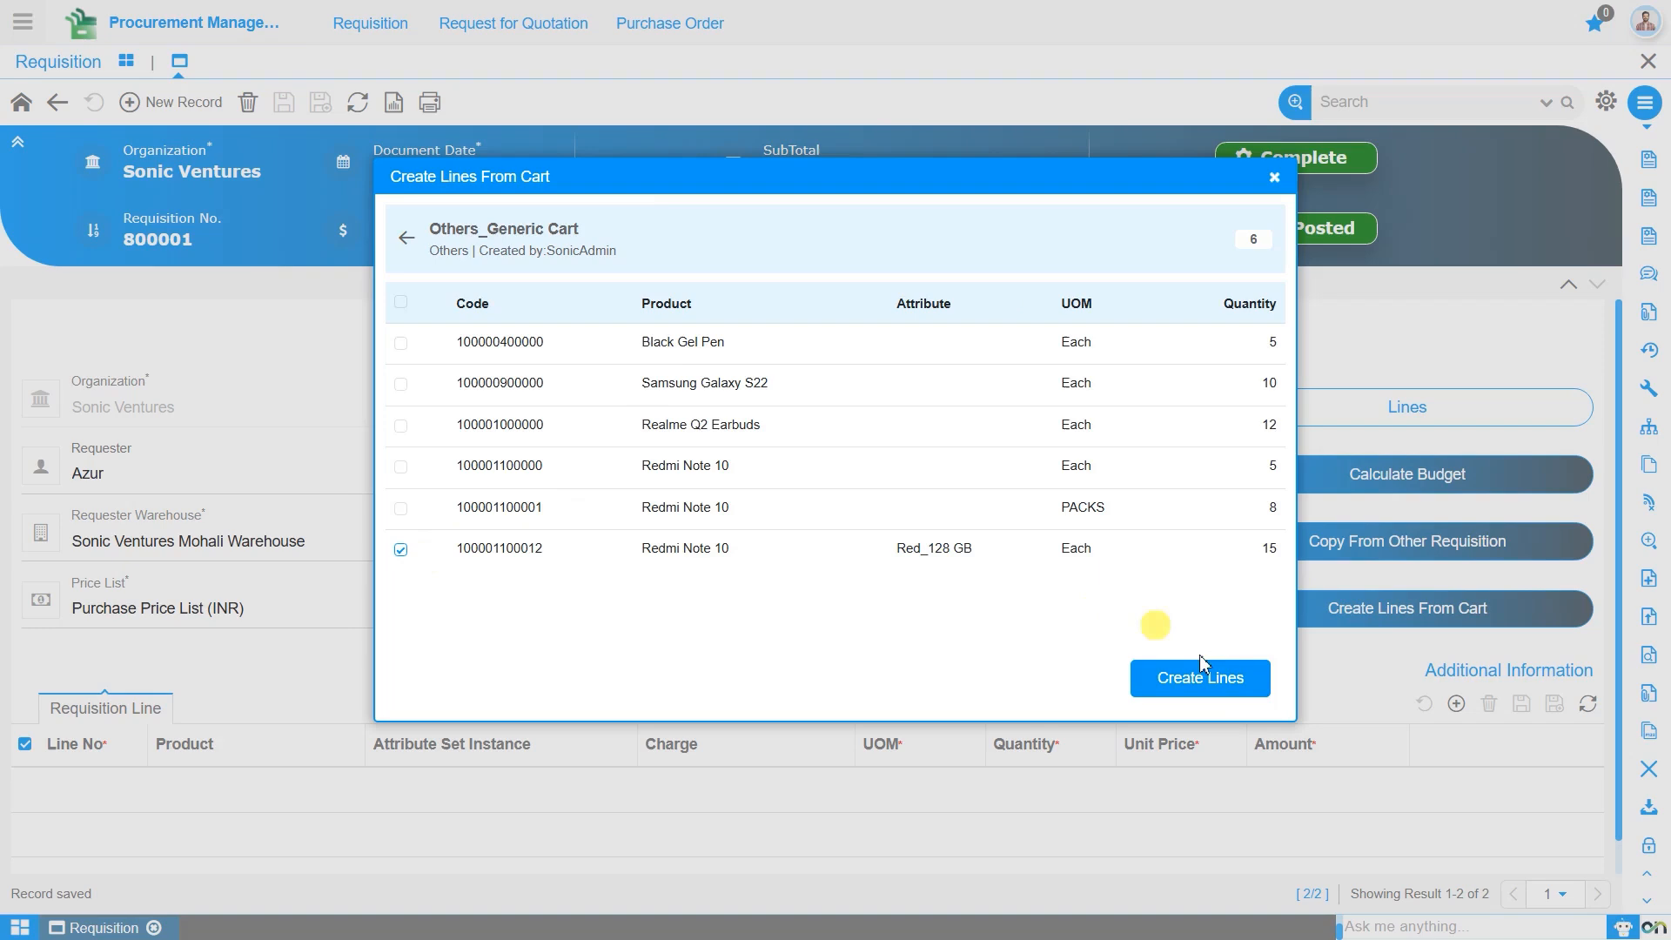
pyautogui.click(1225, 684)
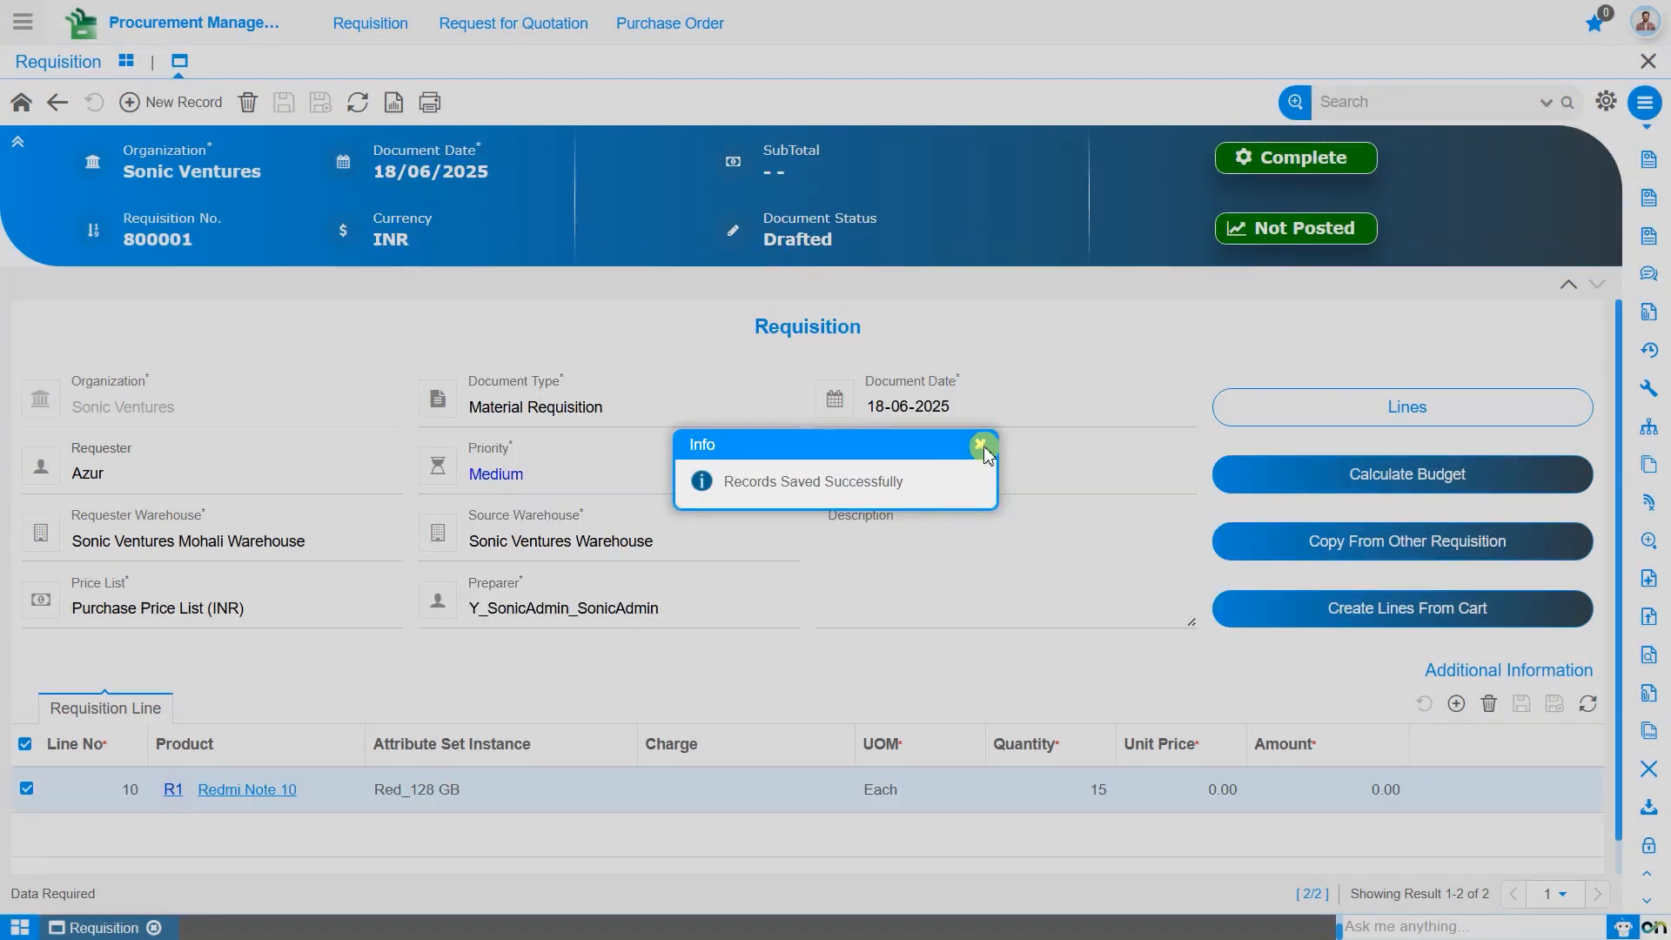
pyautogui.click(982, 446)
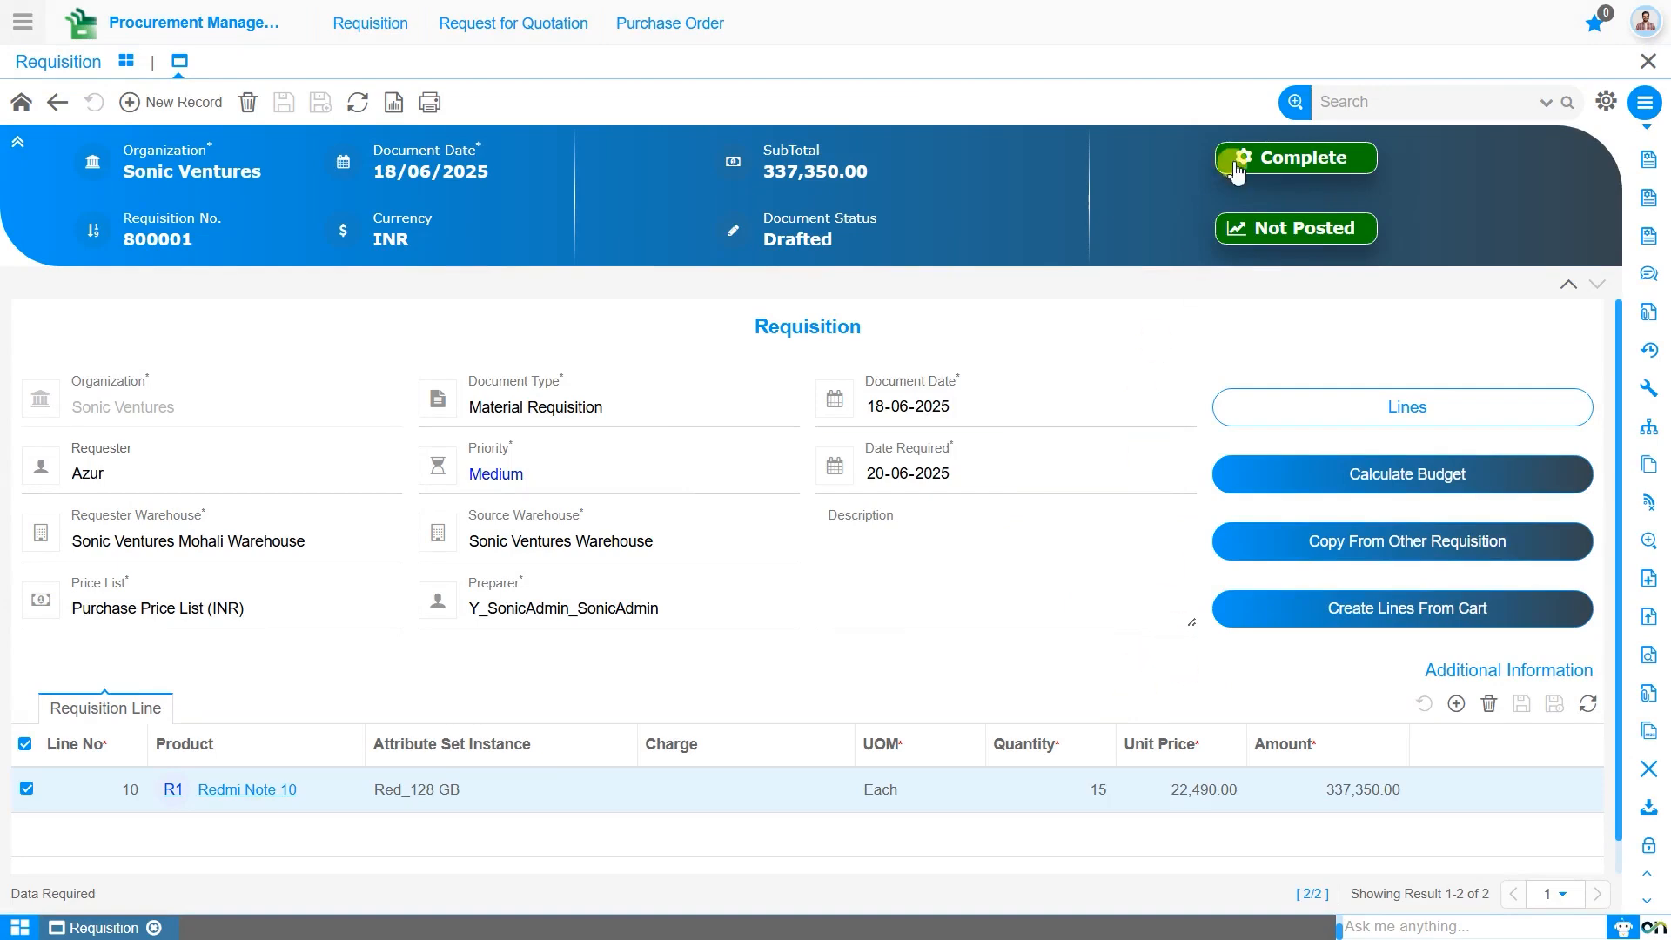
# Step: Complete the requisition document and copy its requisition number
pyautogui.click(1303, 161)
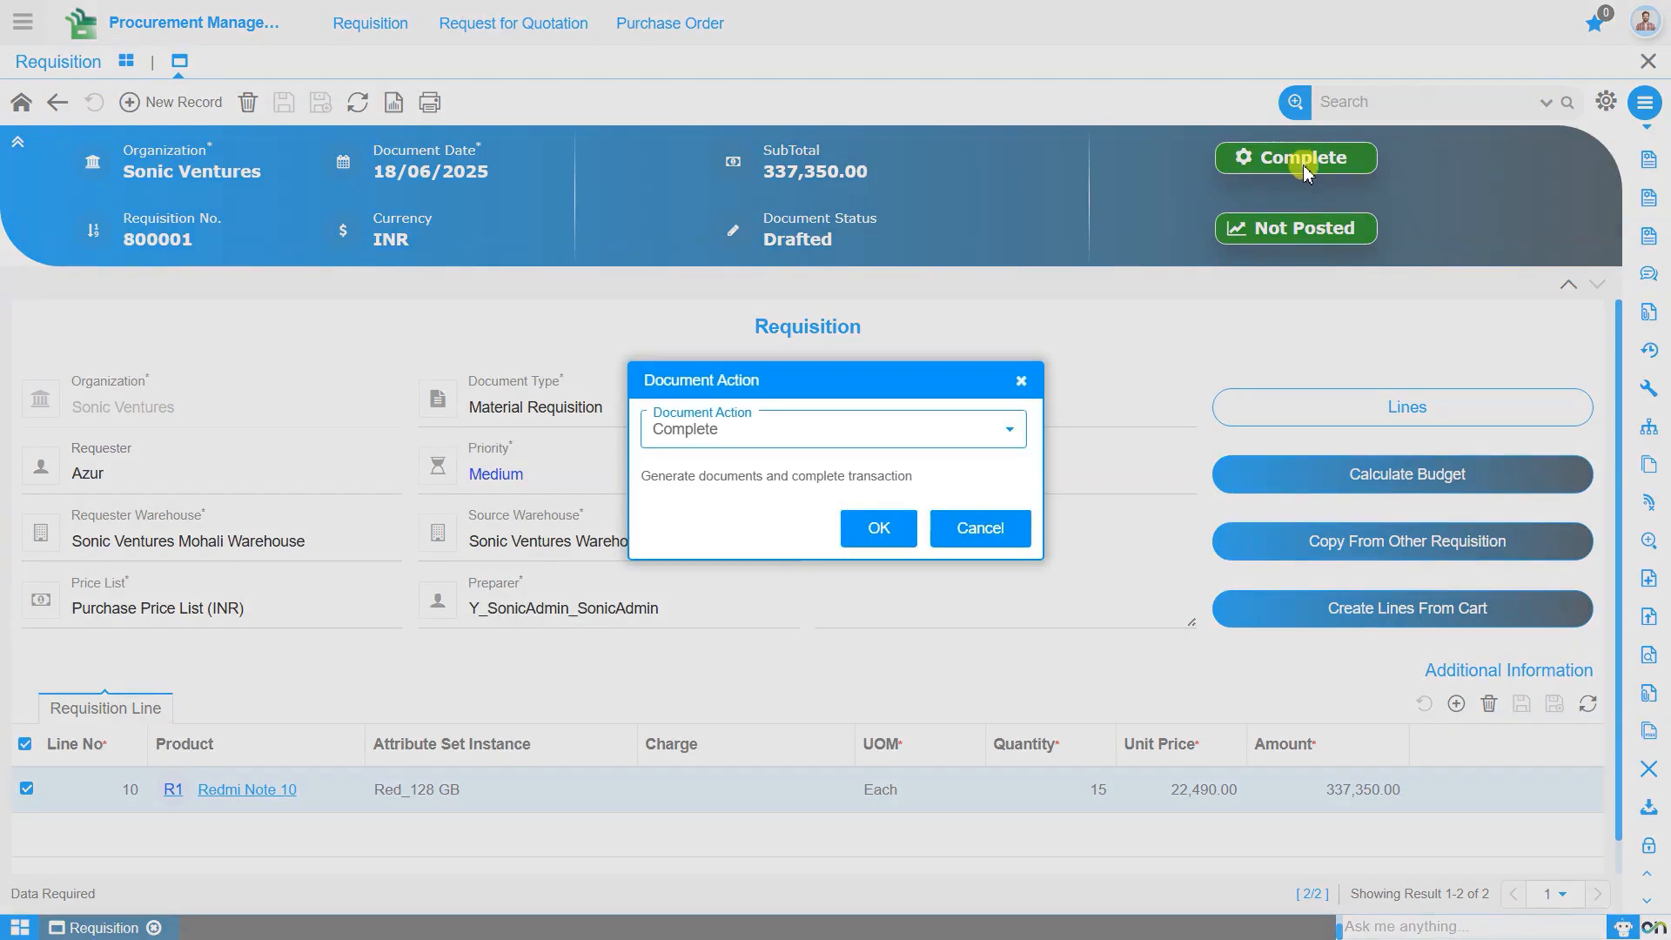
pyautogui.click(880, 528)
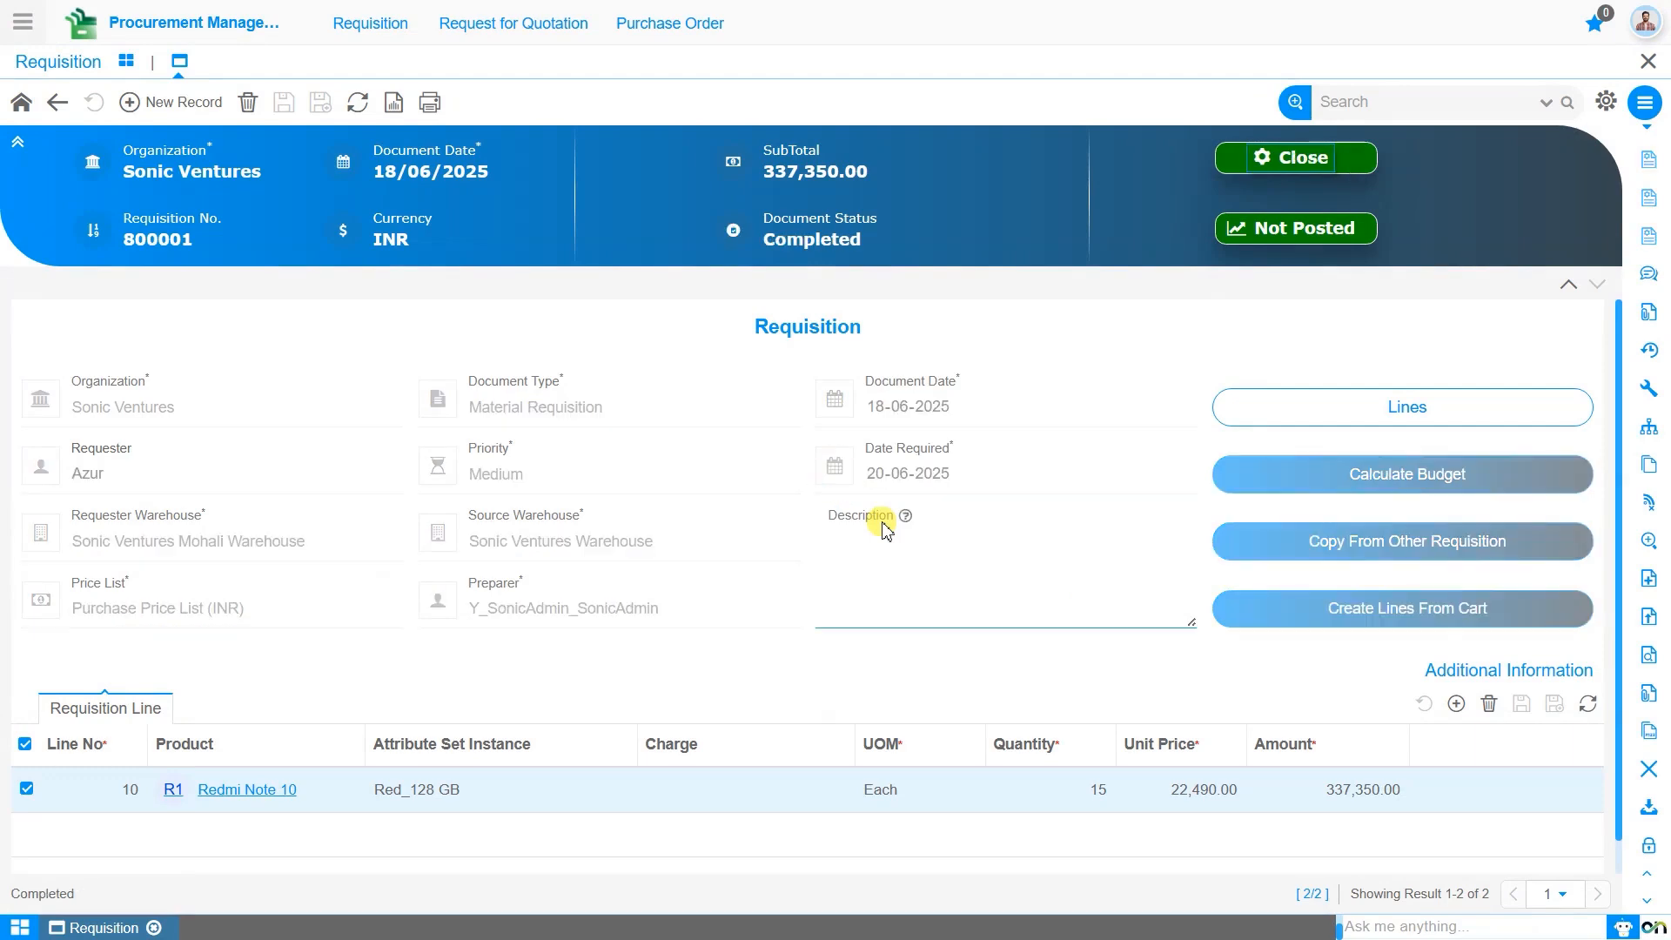
pyautogui.doubleClick(175, 236)
pyautogui.rightClick(175, 237)
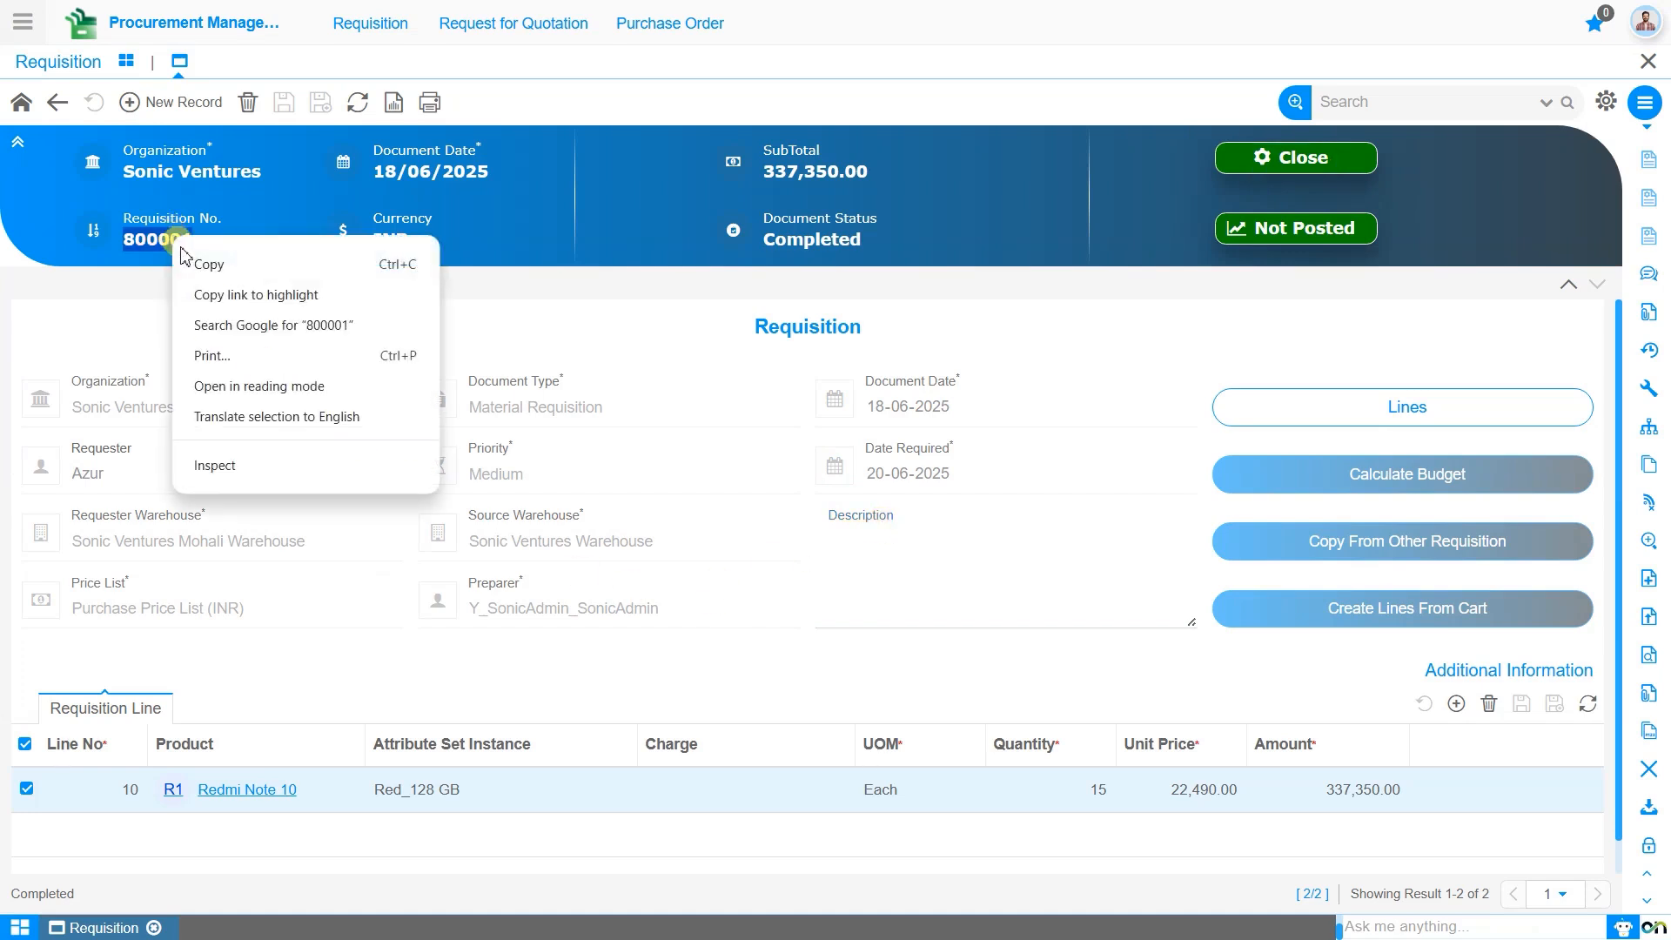
pyautogui.click(196, 260)
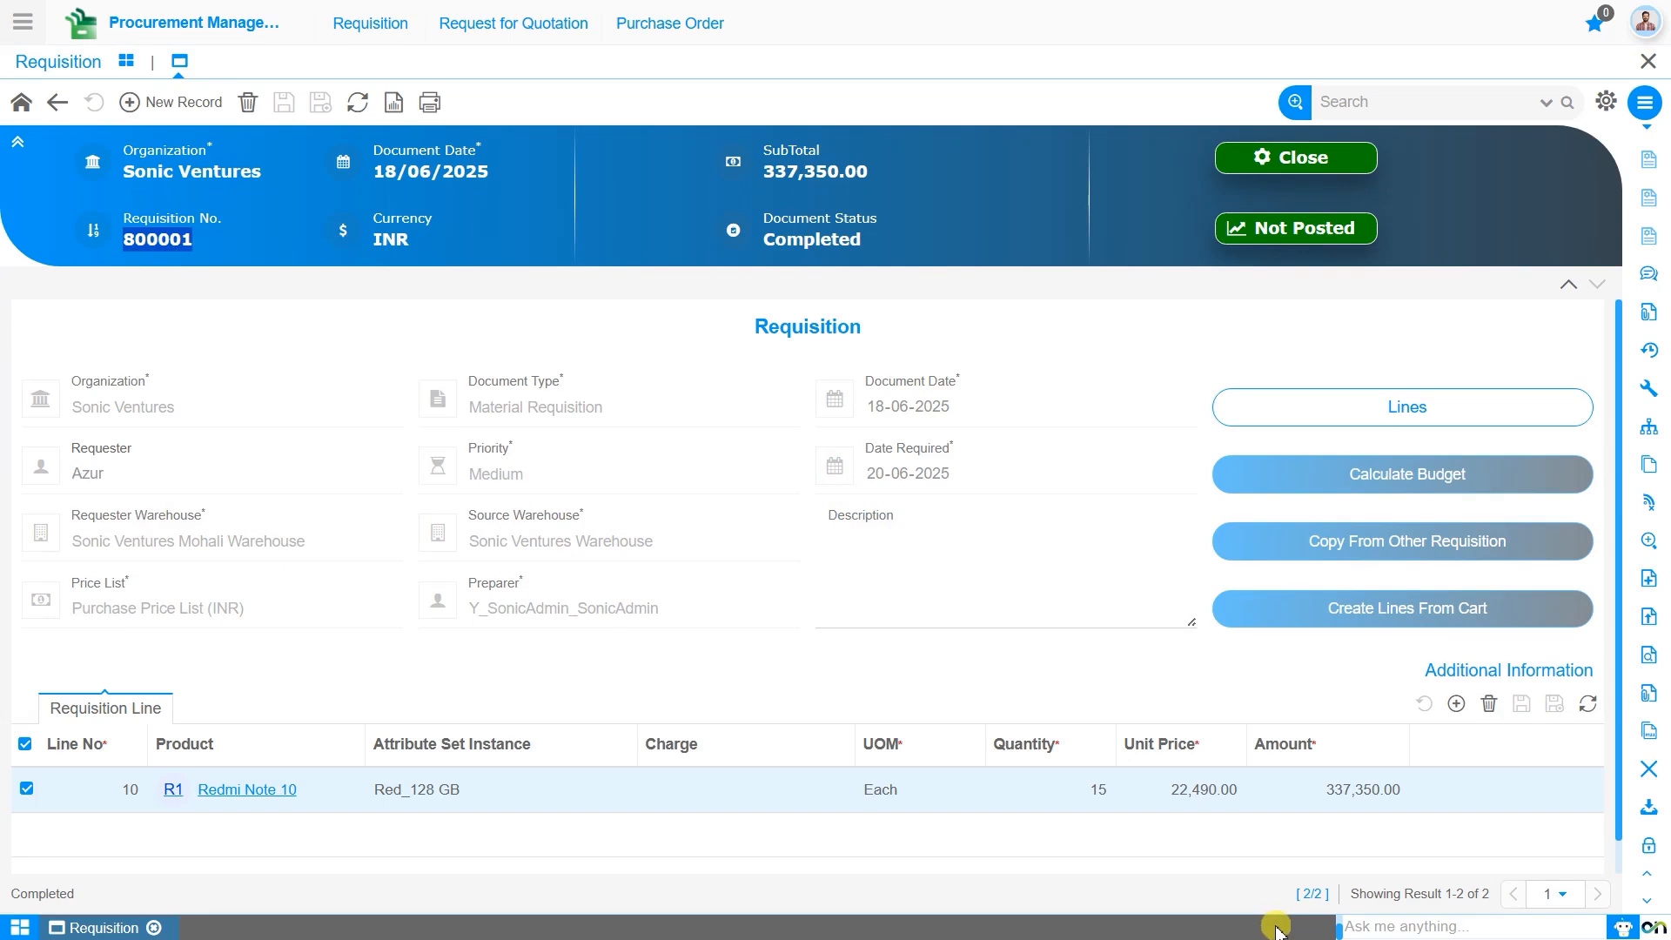
# Step: Start an Inventory Move scan in the Inventory Count Form with the copied number as its reference
pyautogui.scroll(2, 1276, 931)
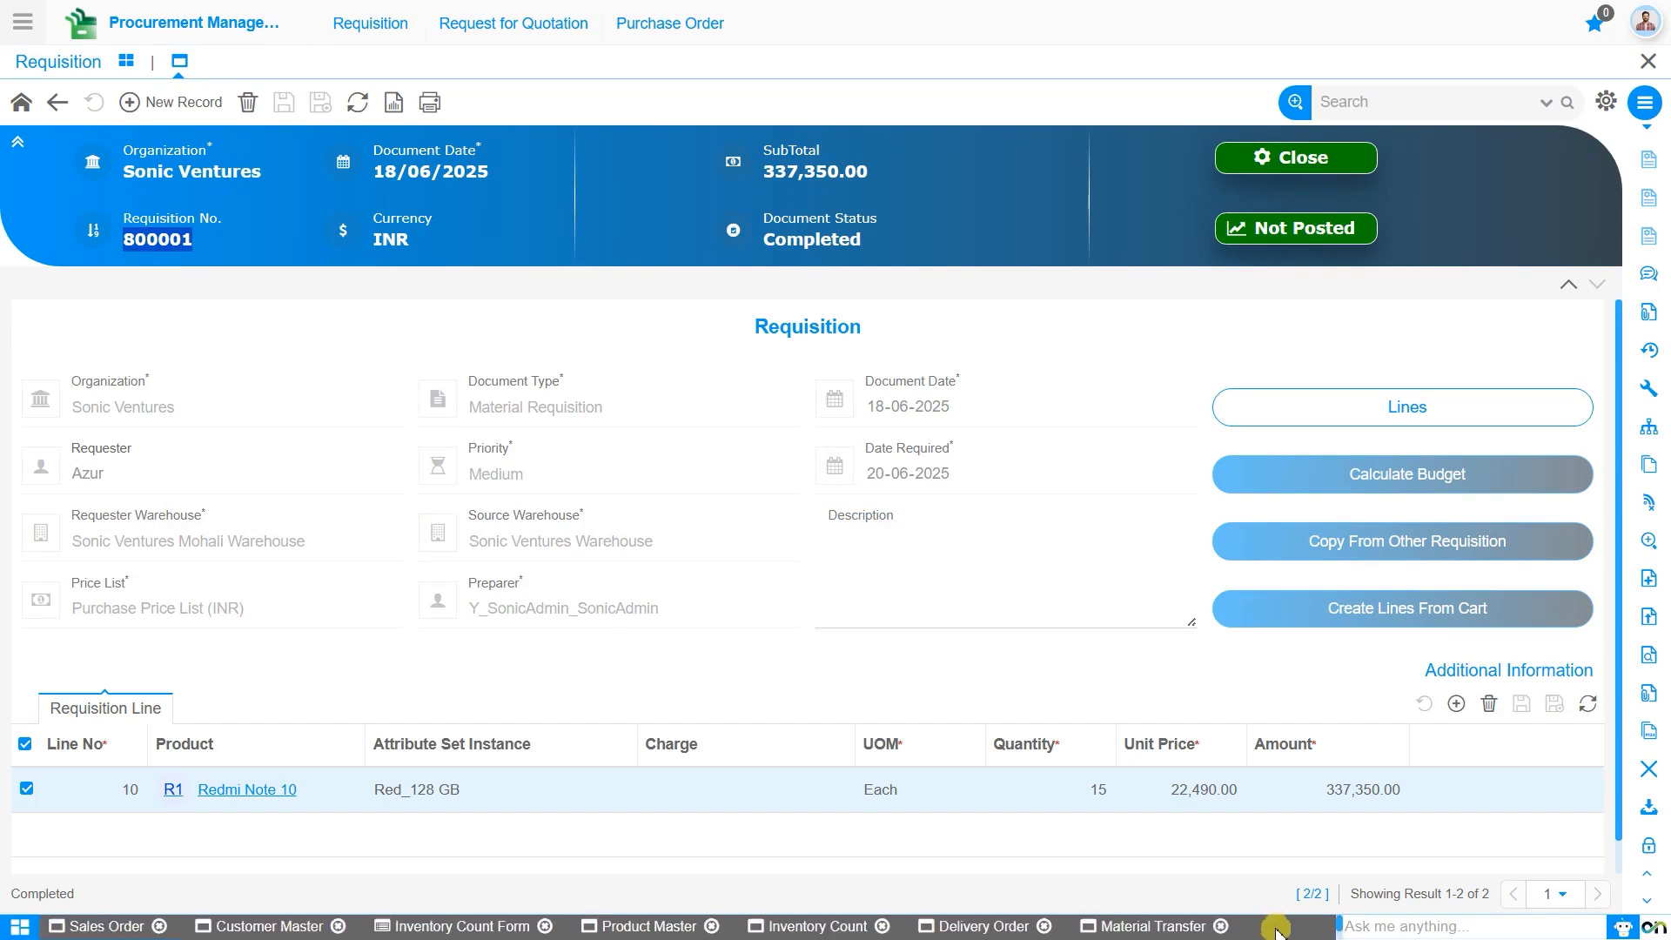
pyautogui.click(437, 927)
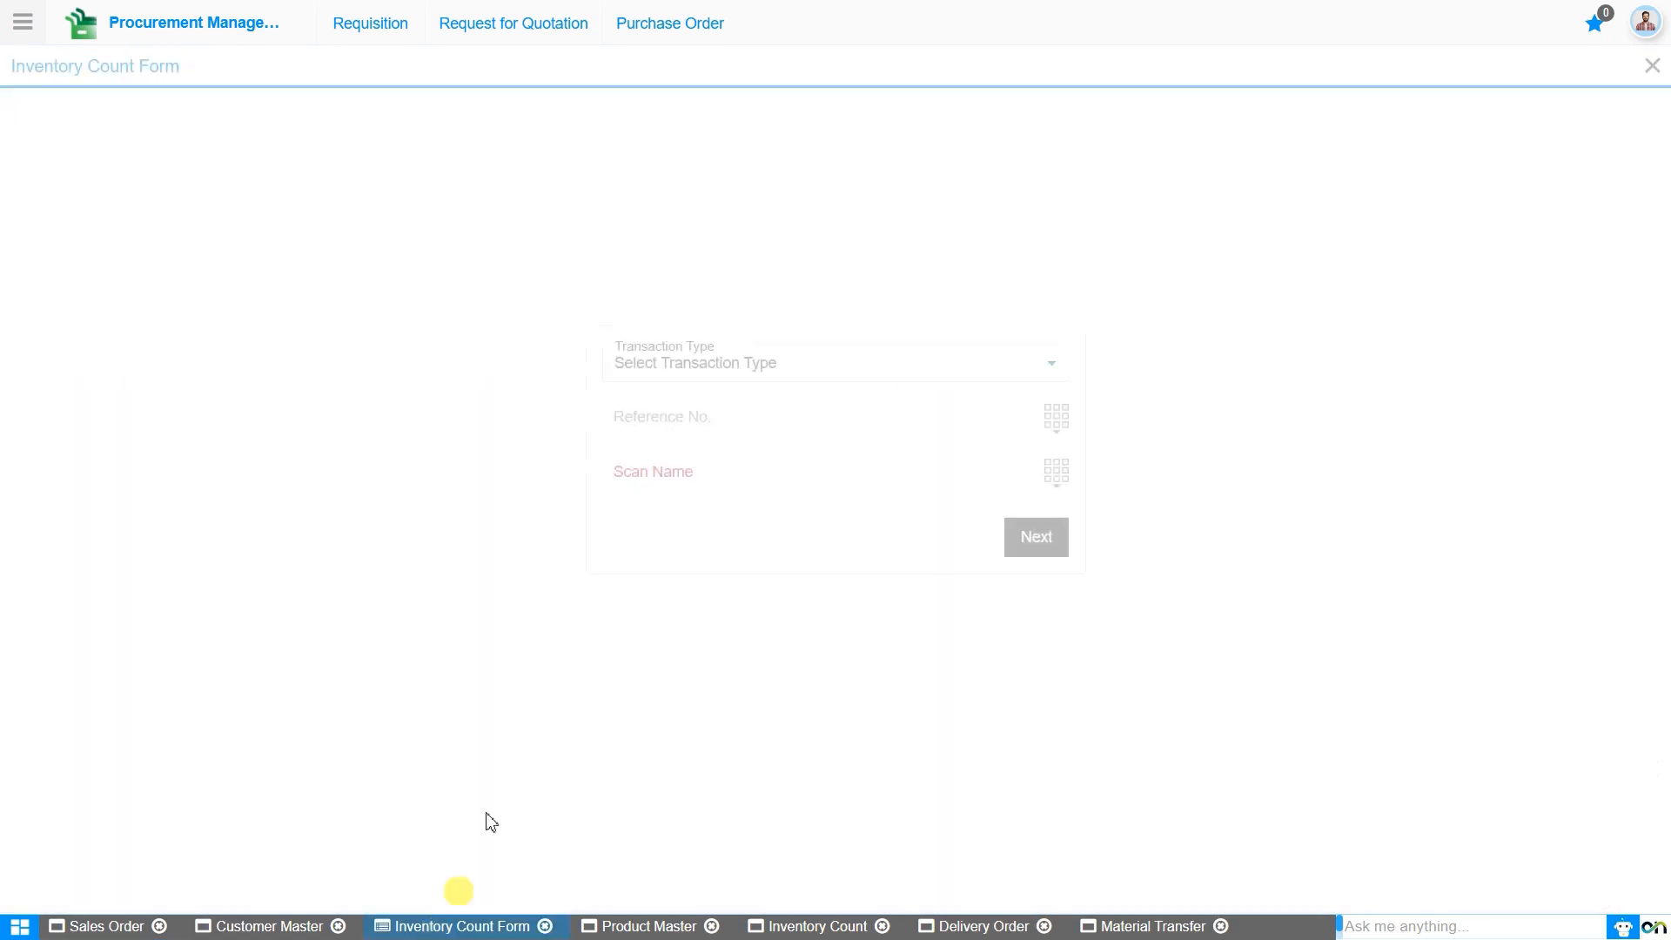
pyautogui.click(735, 374)
pyautogui.click(743, 421)
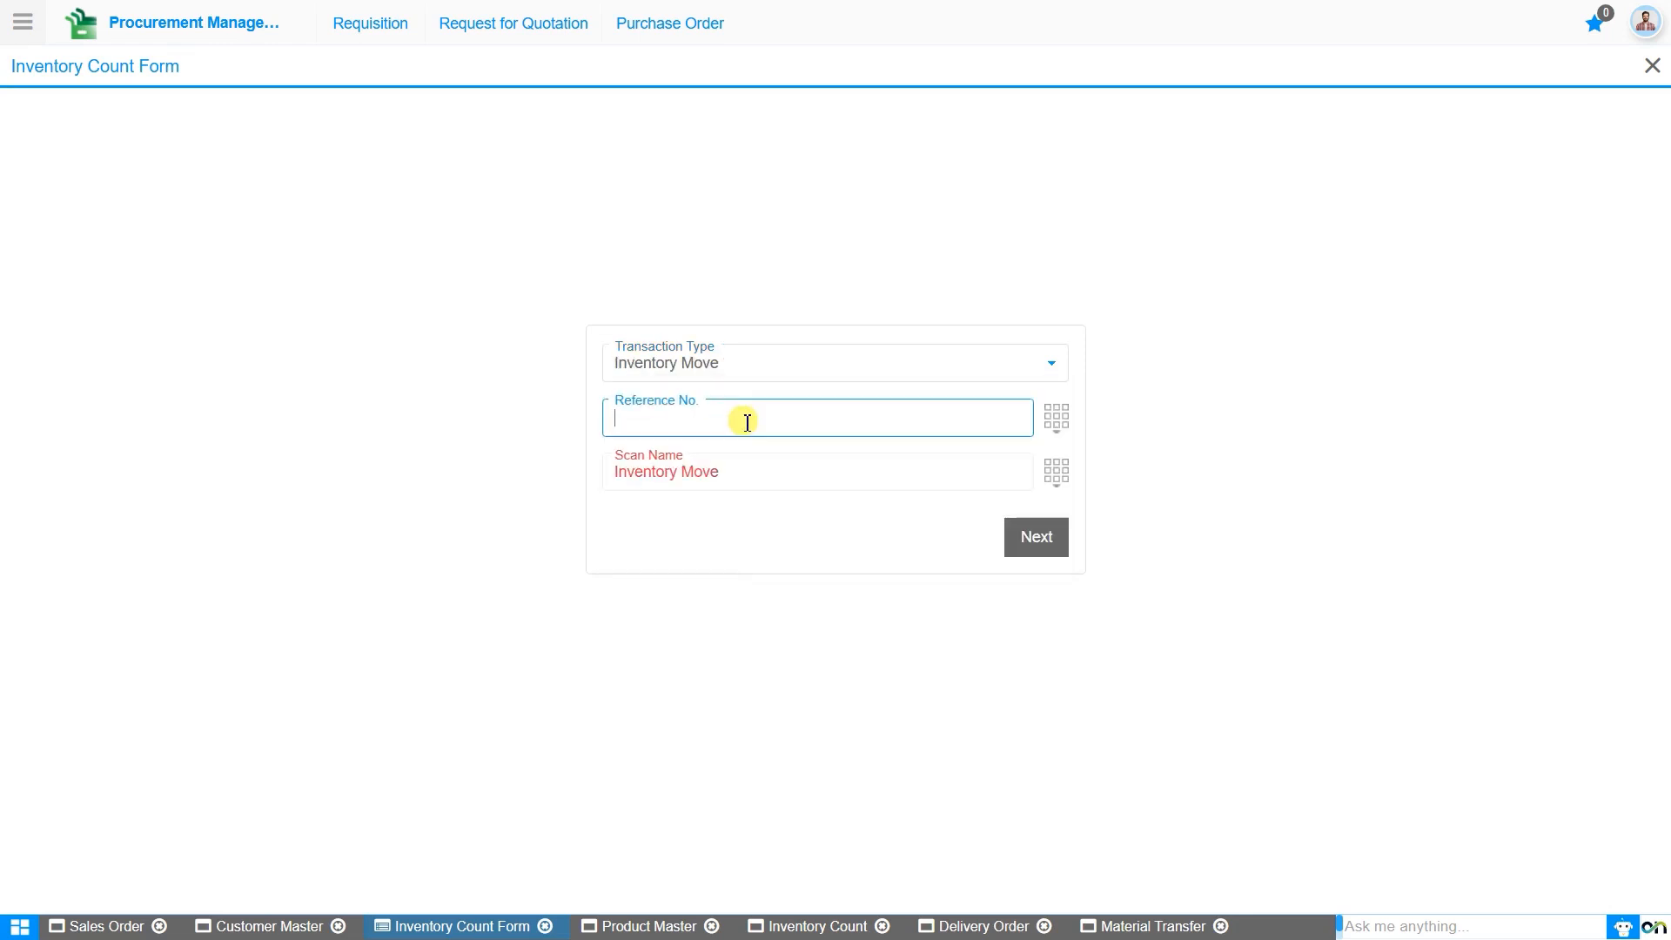
pyautogui.write('80000')
pyautogui.click(1028, 541)
# Step: Import the scanned items from the TrainingBarcodes text file into the Inventory Move scan
pyautogui.click(664, 168)
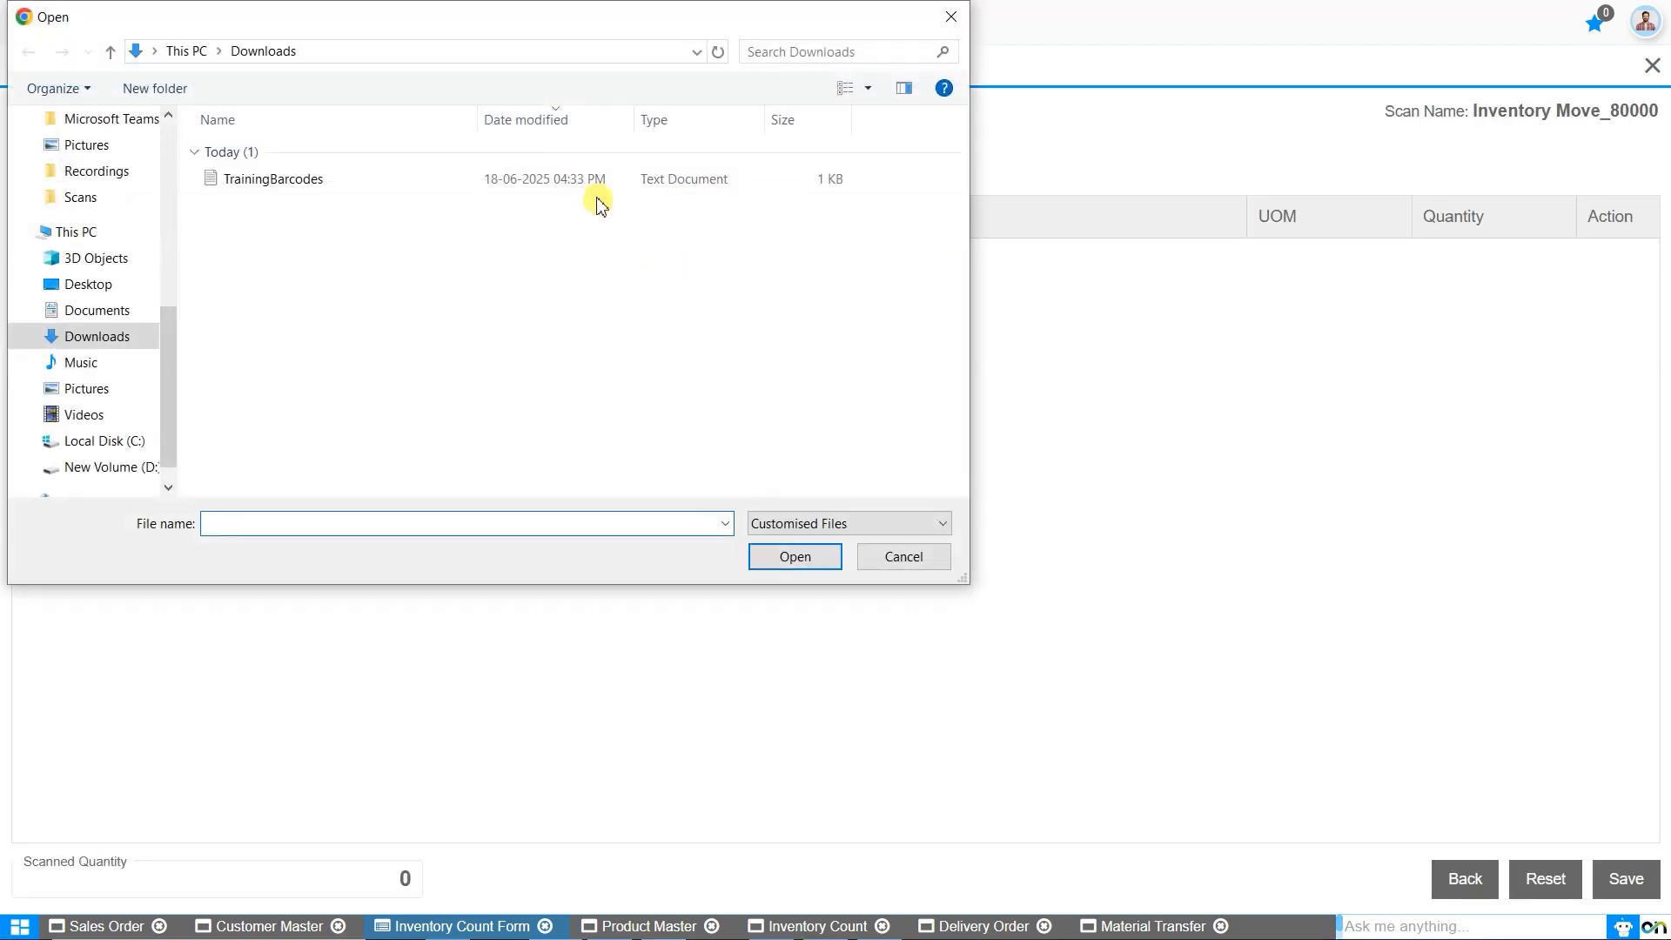
pyautogui.click(591, 181)
pyautogui.click(839, 558)
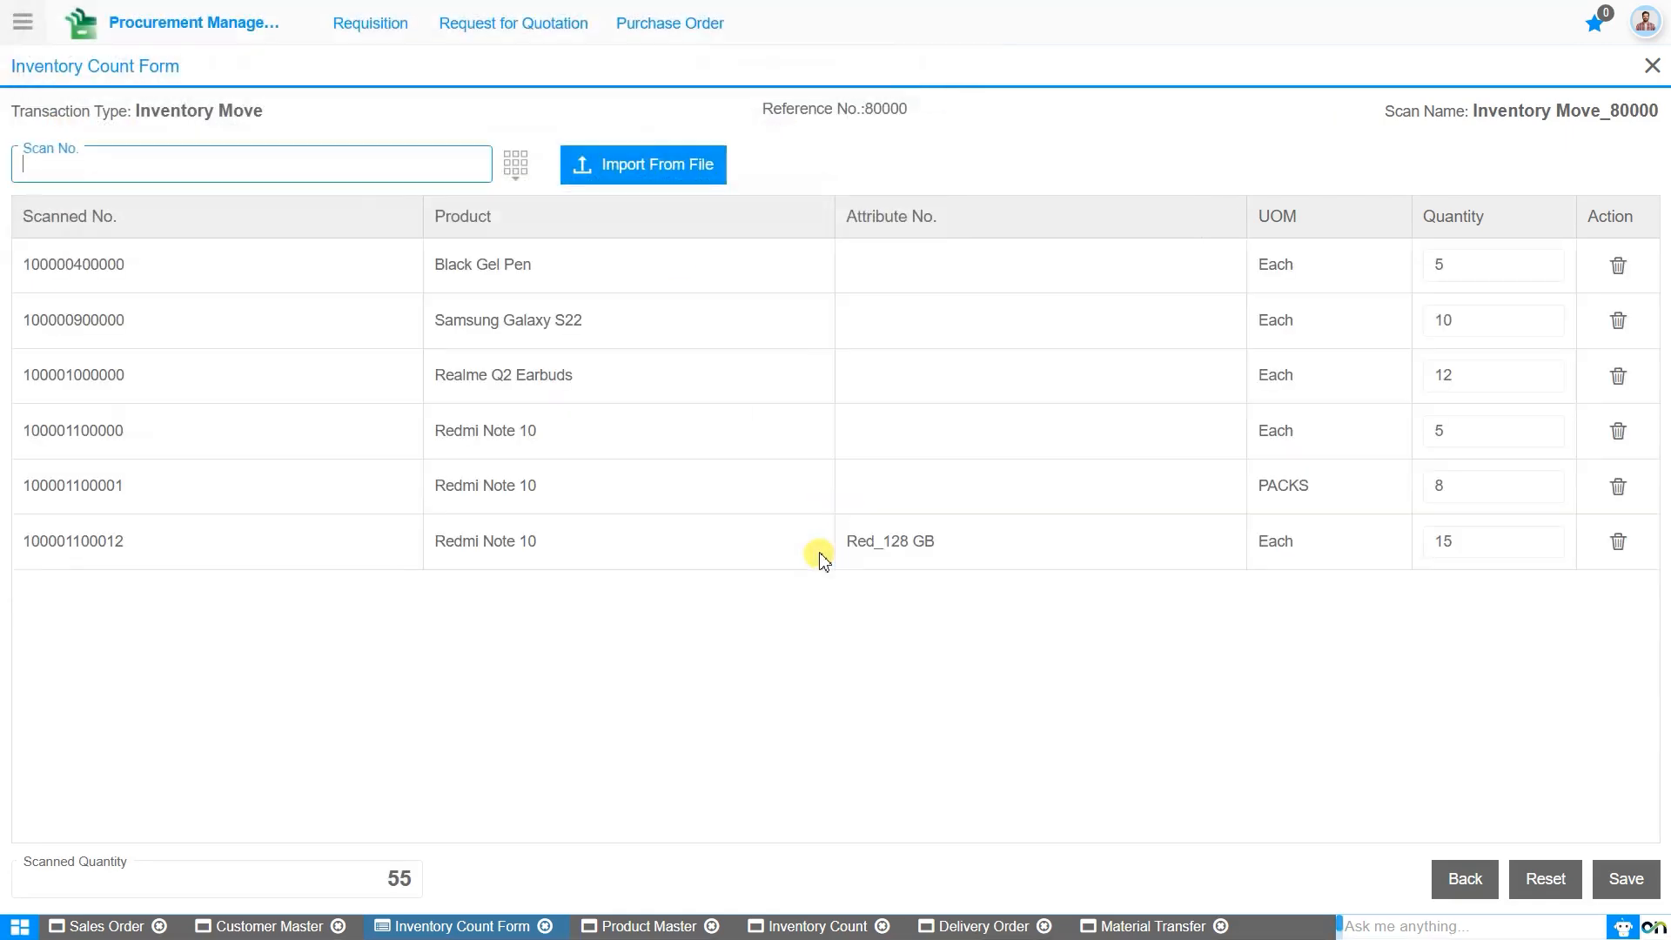
# Step: Delete every imported line except the Redmi Note 10 with attribute Red_128 GB and save the cart
pyautogui.click(1617, 266)
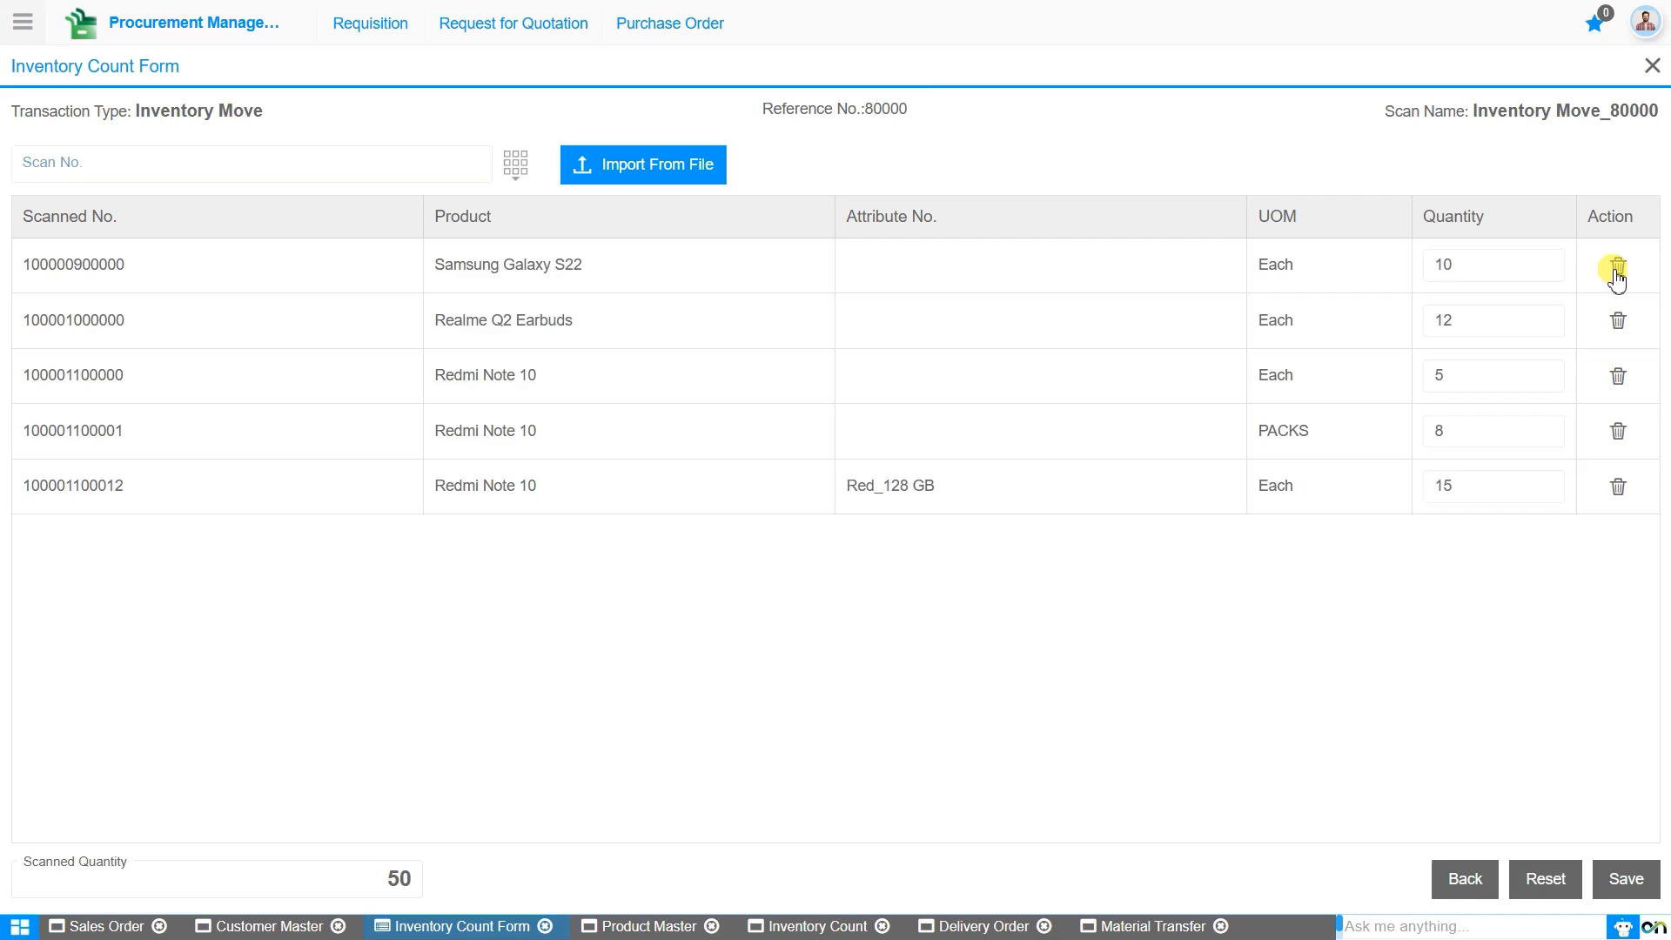
pyautogui.click(1617, 266)
pyautogui.click(1616, 266)
pyautogui.click(1617, 267)
pyautogui.click(1617, 268)
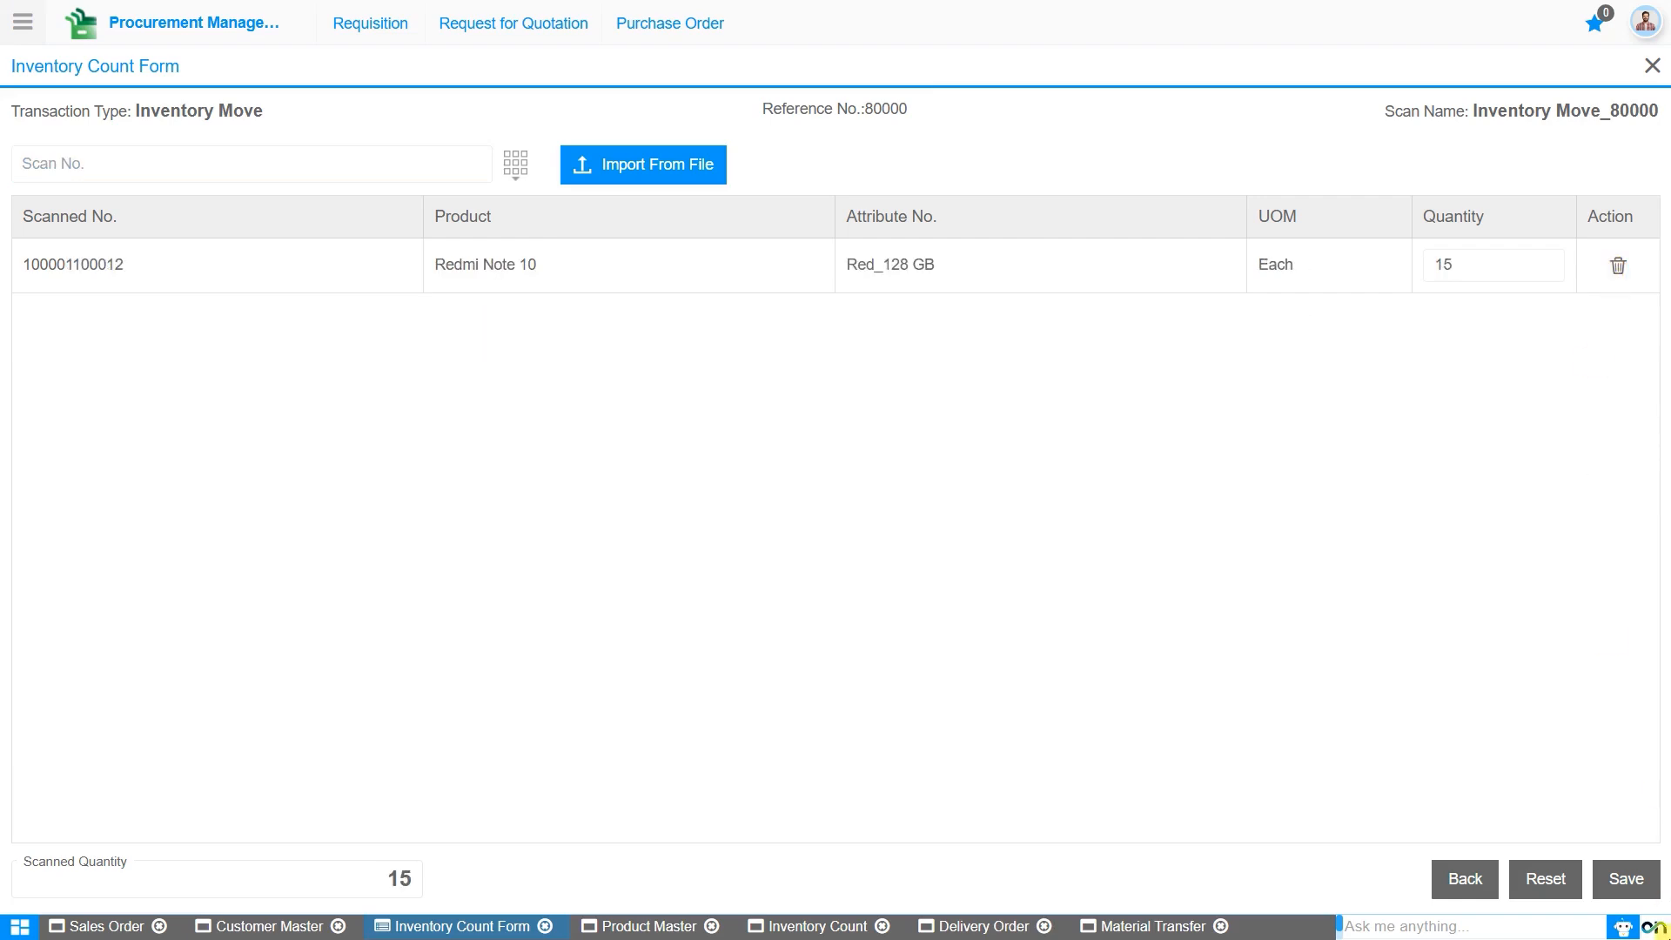
pyautogui.click(1626, 879)
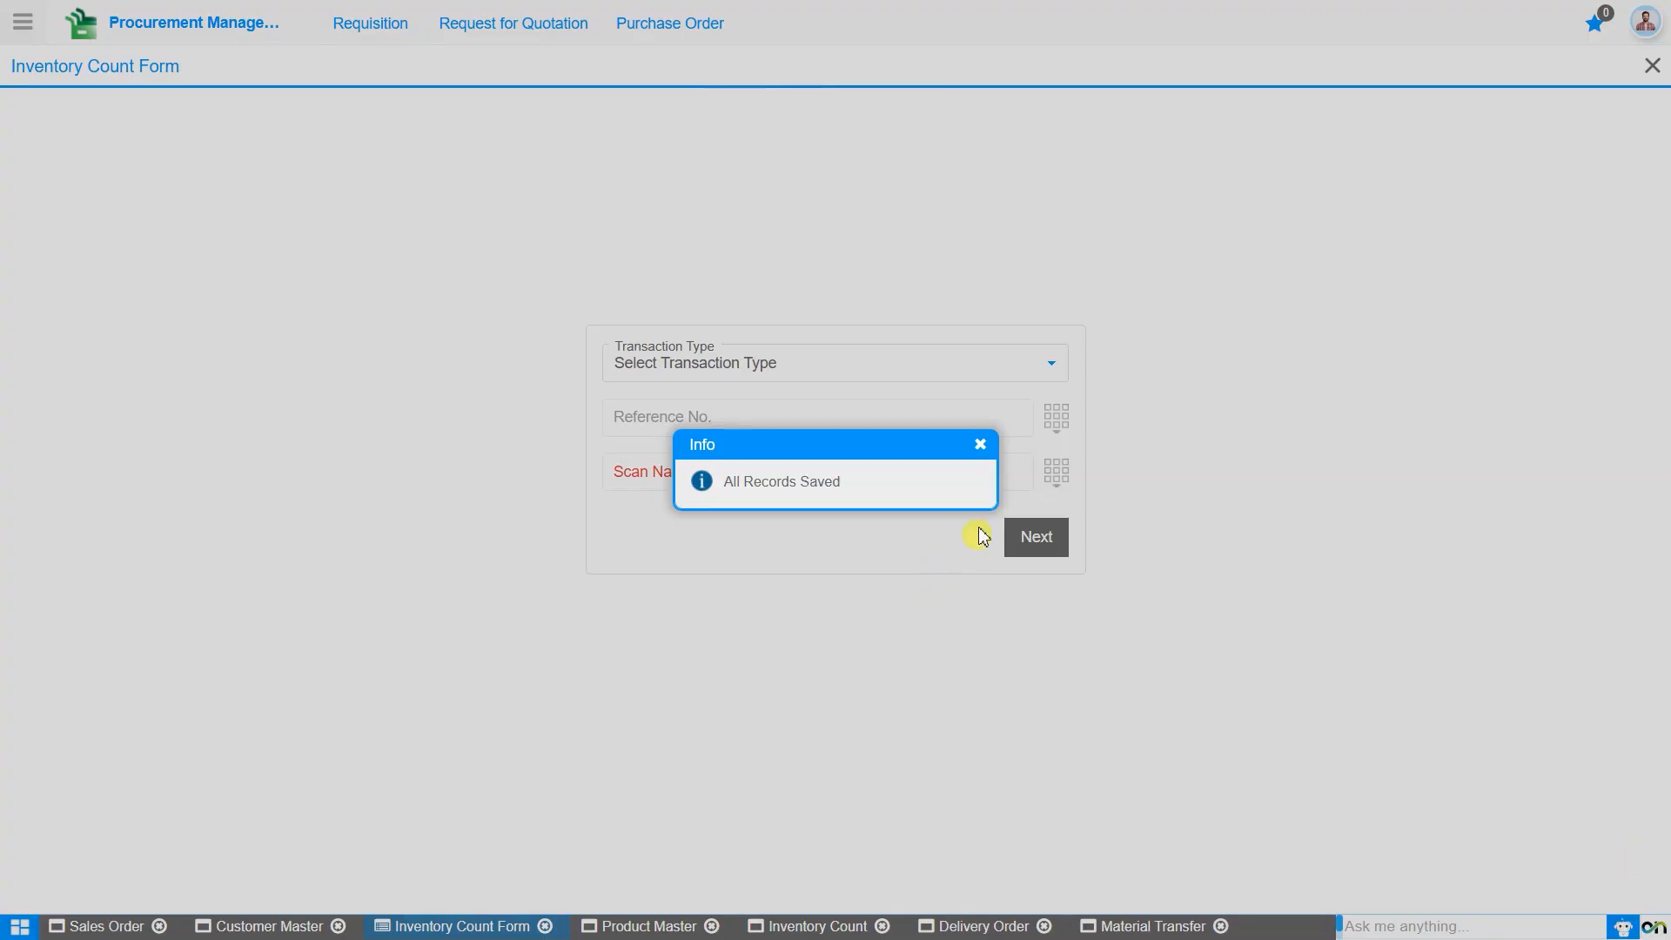
pyautogui.click(979, 444)
# Step: Check which carts are available for creating lines in the Material Transfer
pyautogui.click(1150, 927)
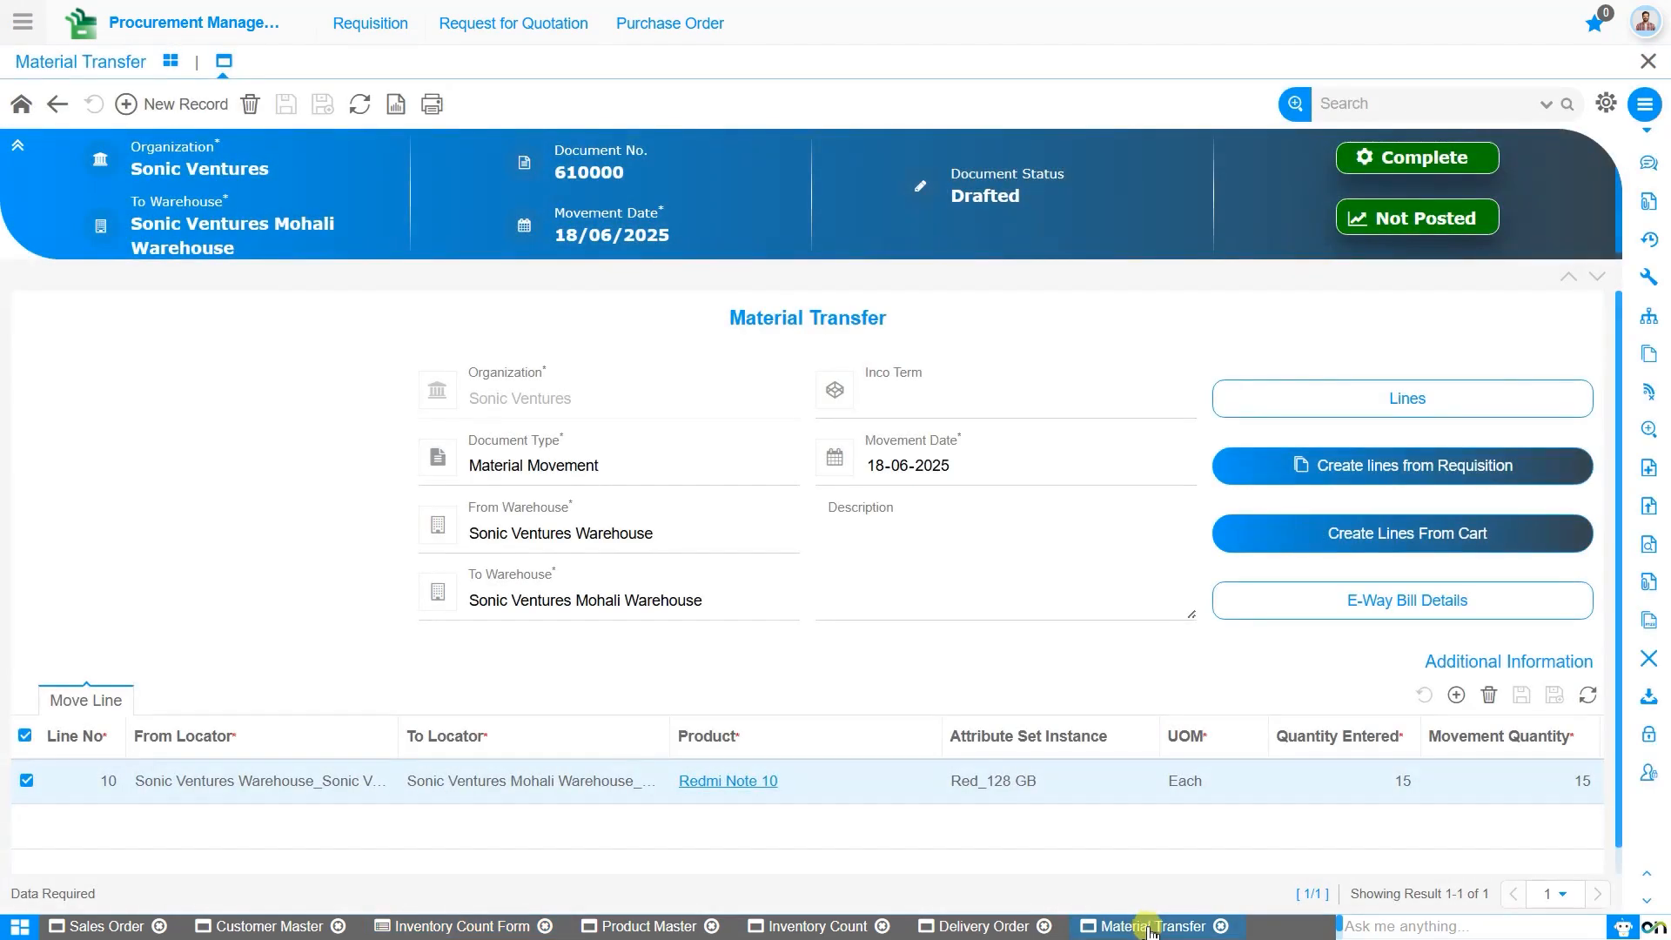
pyautogui.click(1358, 543)
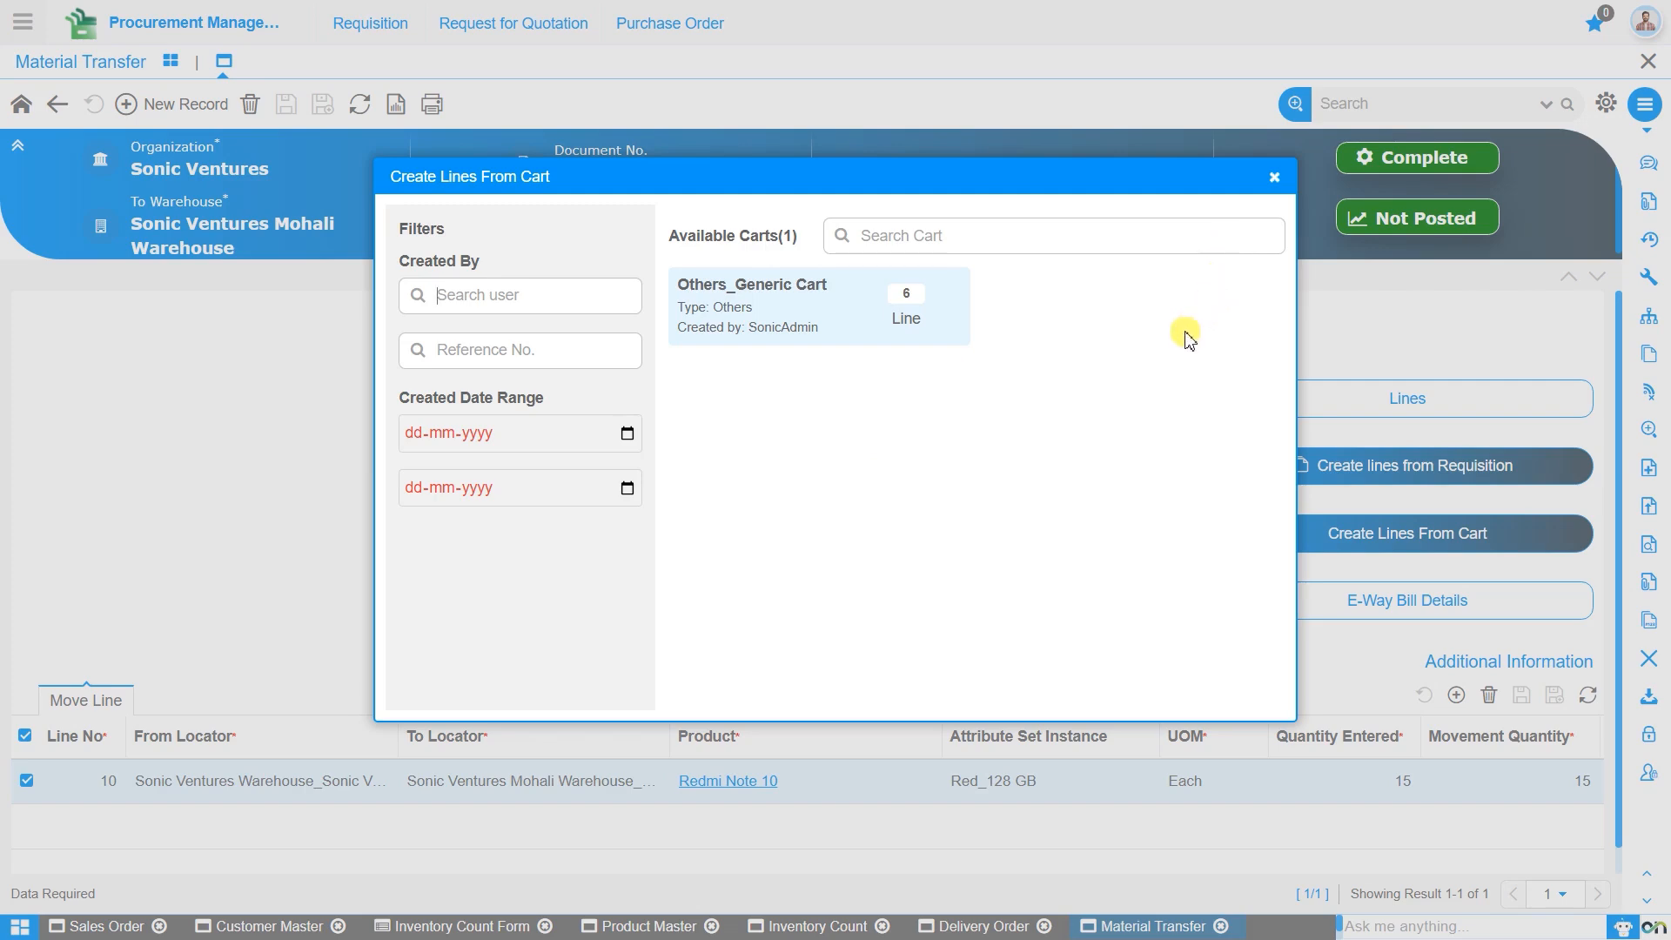
pyautogui.click(1272, 178)
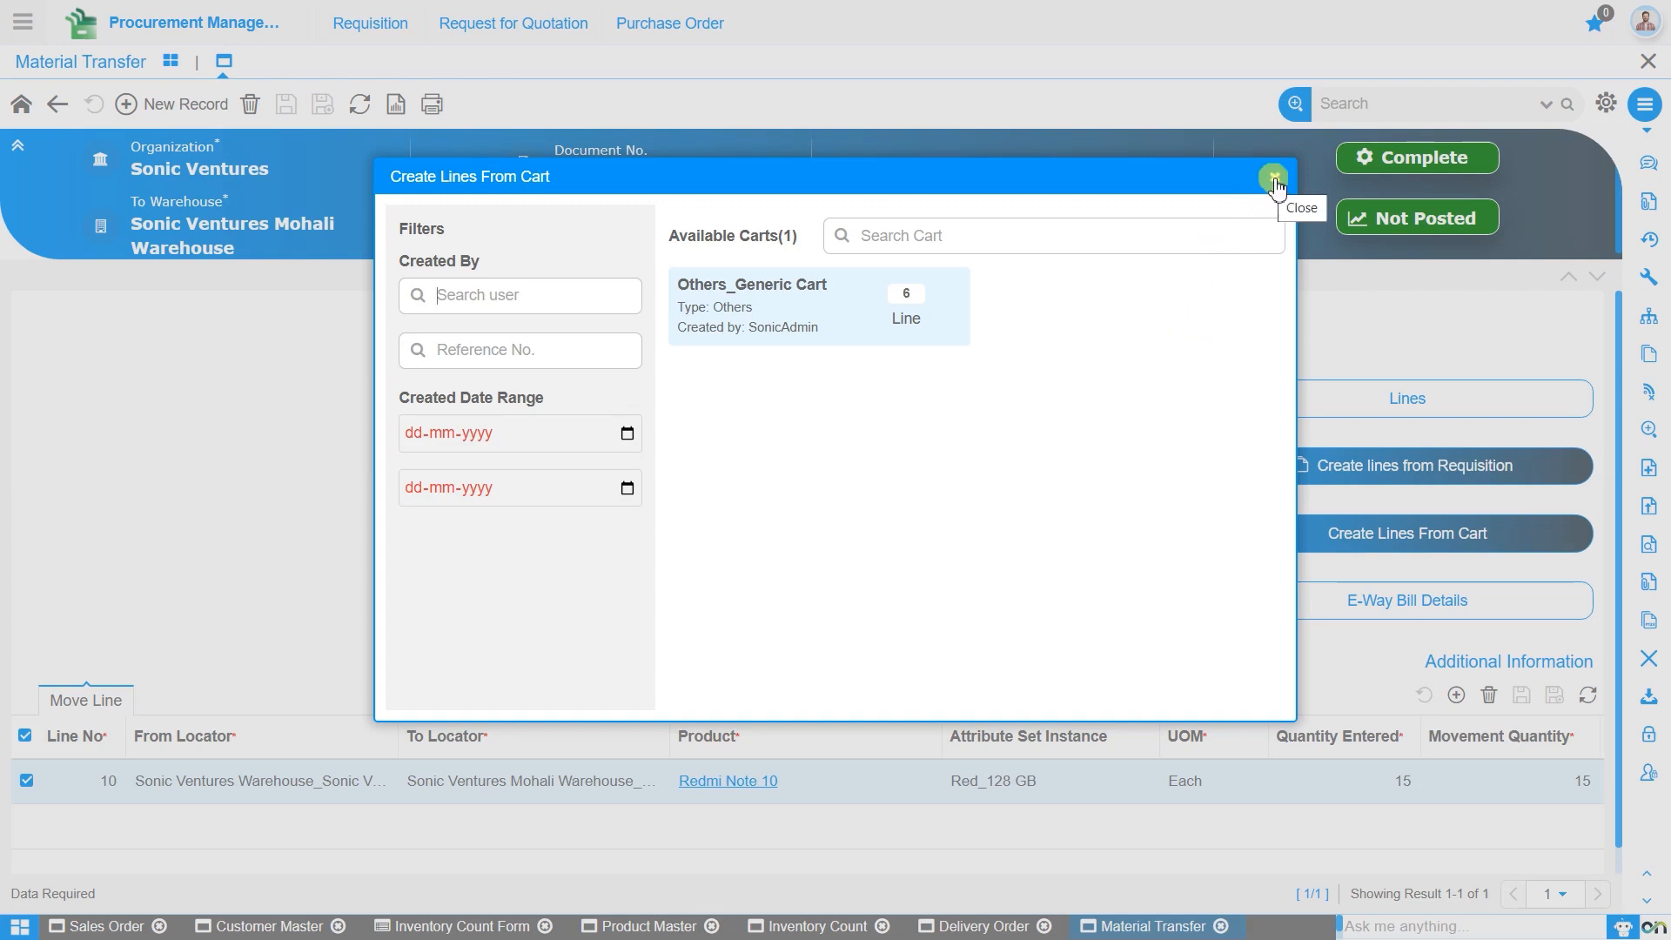
pyautogui.click(1274, 180)
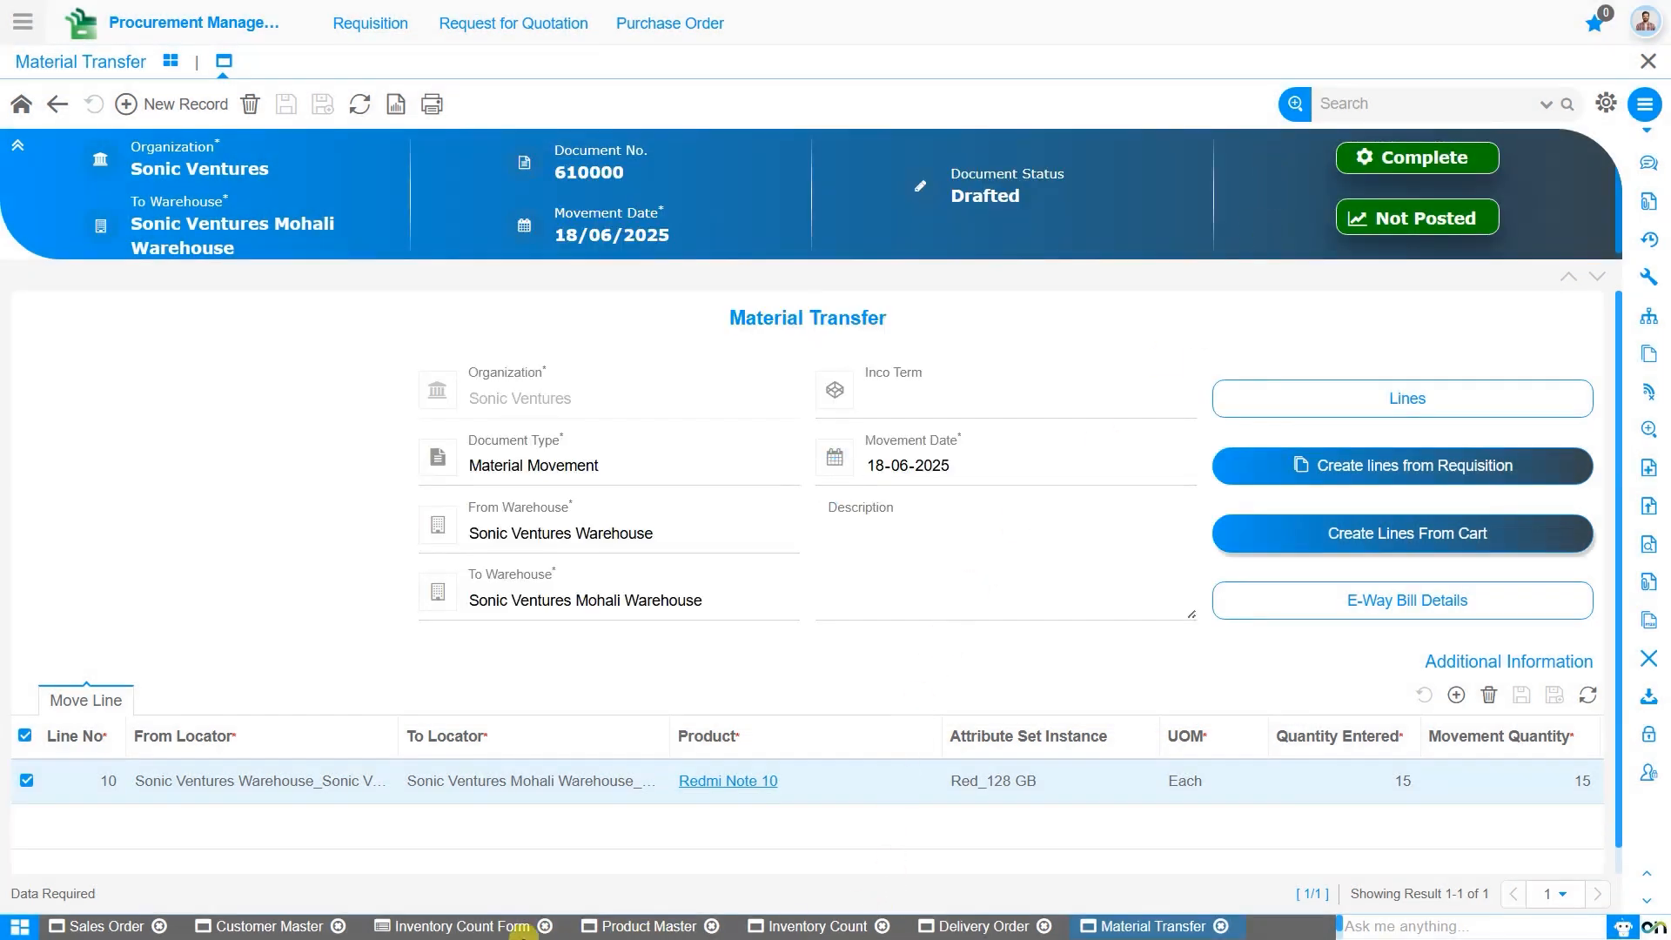
# Step: Start another Inventory Move scan in the Inventory Count Form with the full requisition number as its reference
pyautogui.click(491, 925)
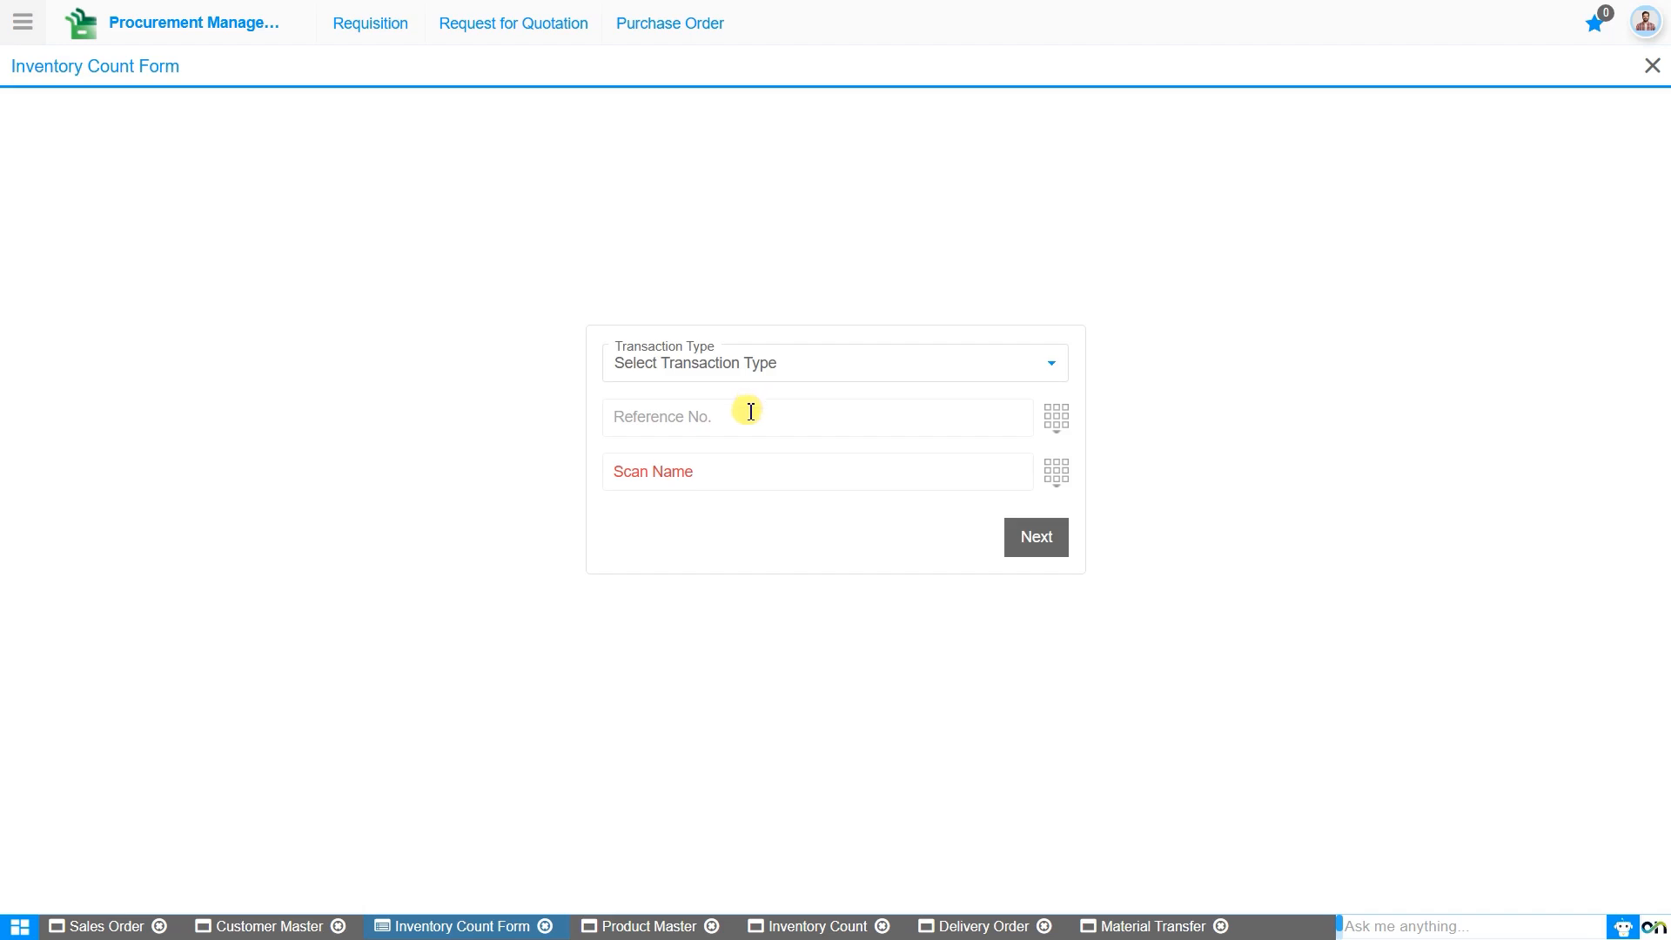
pyautogui.click(764, 362)
pyautogui.click(761, 424)
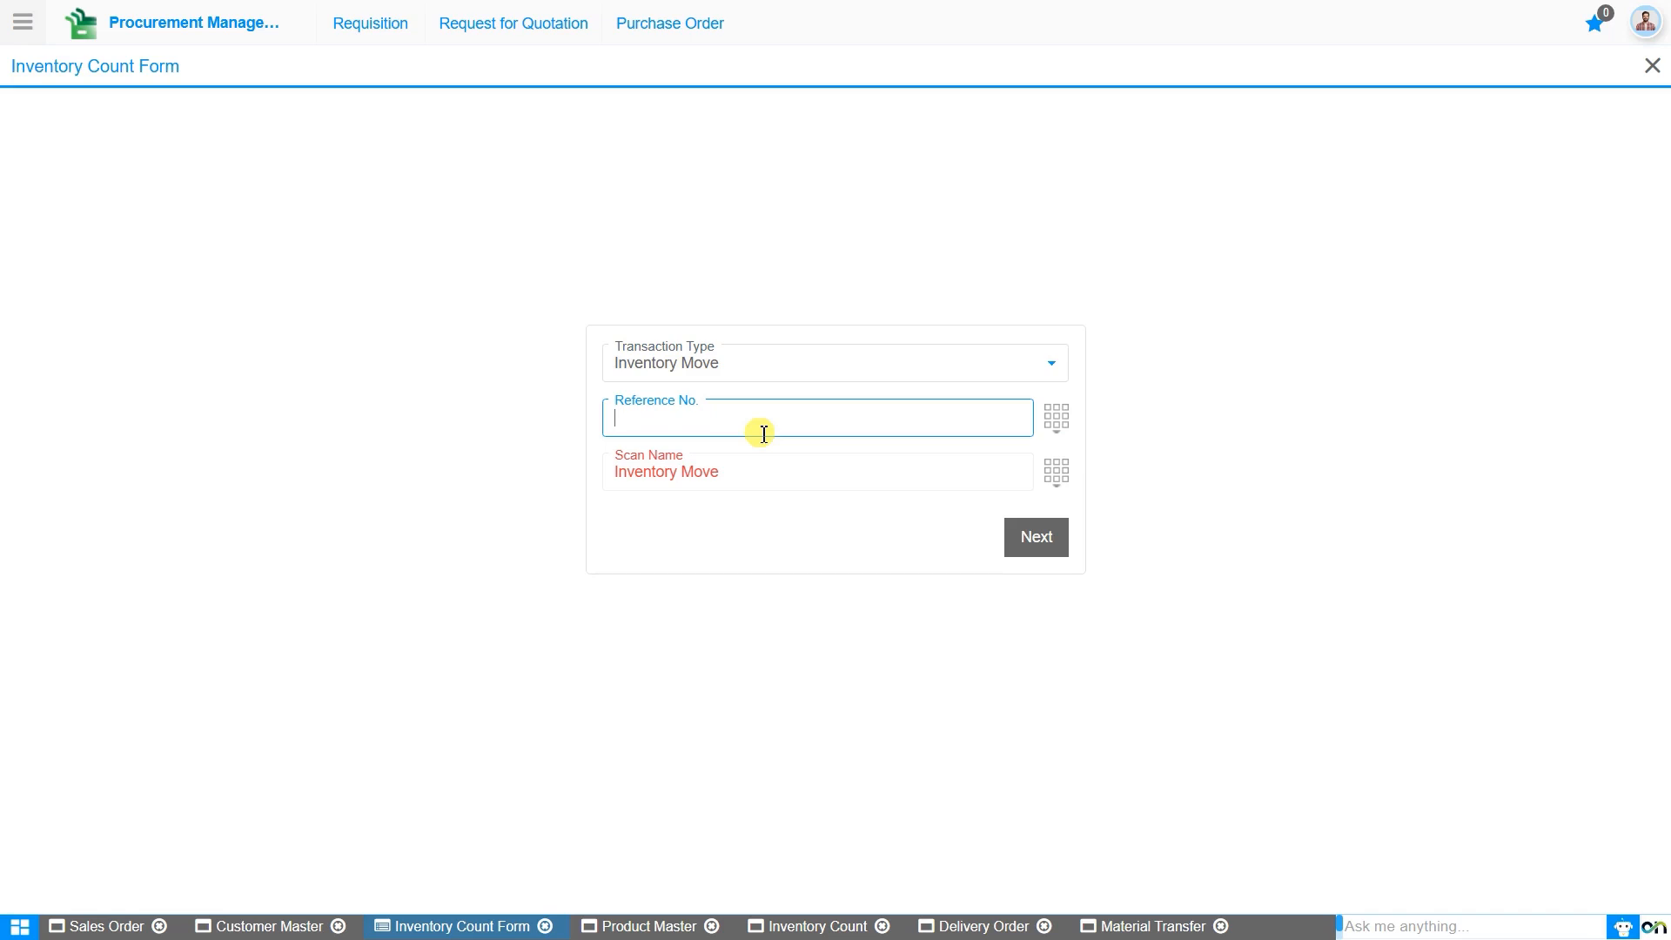
pyautogui.write('800001')
pyautogui.click(905, 535)
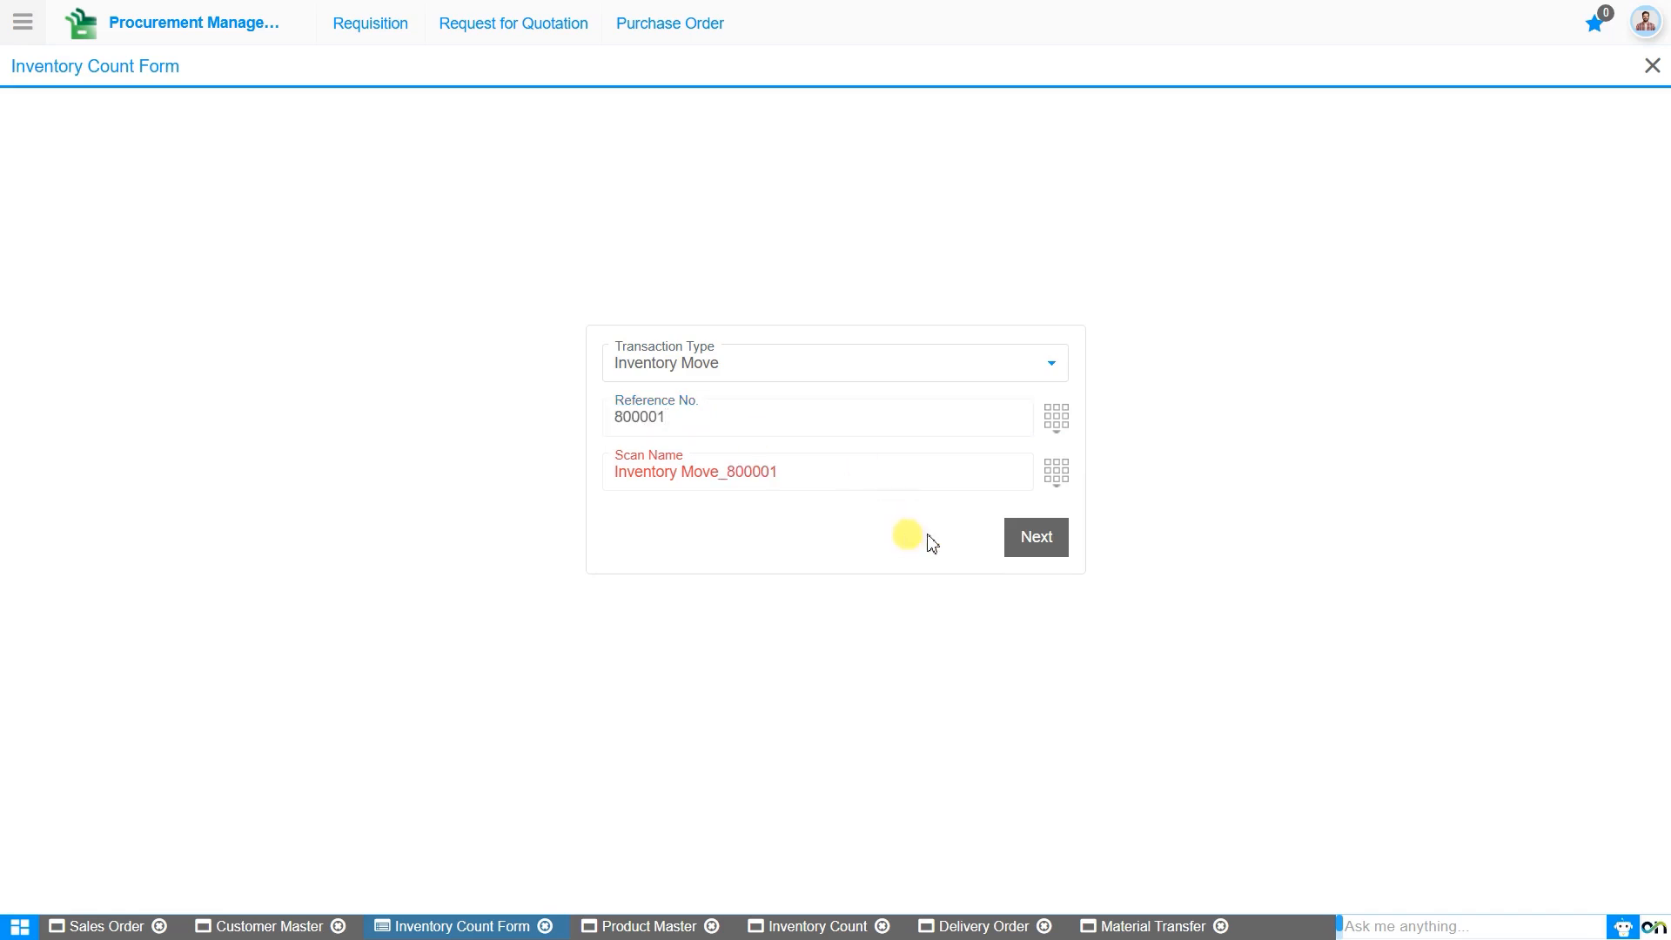
pyautogui.click(1011, 538)
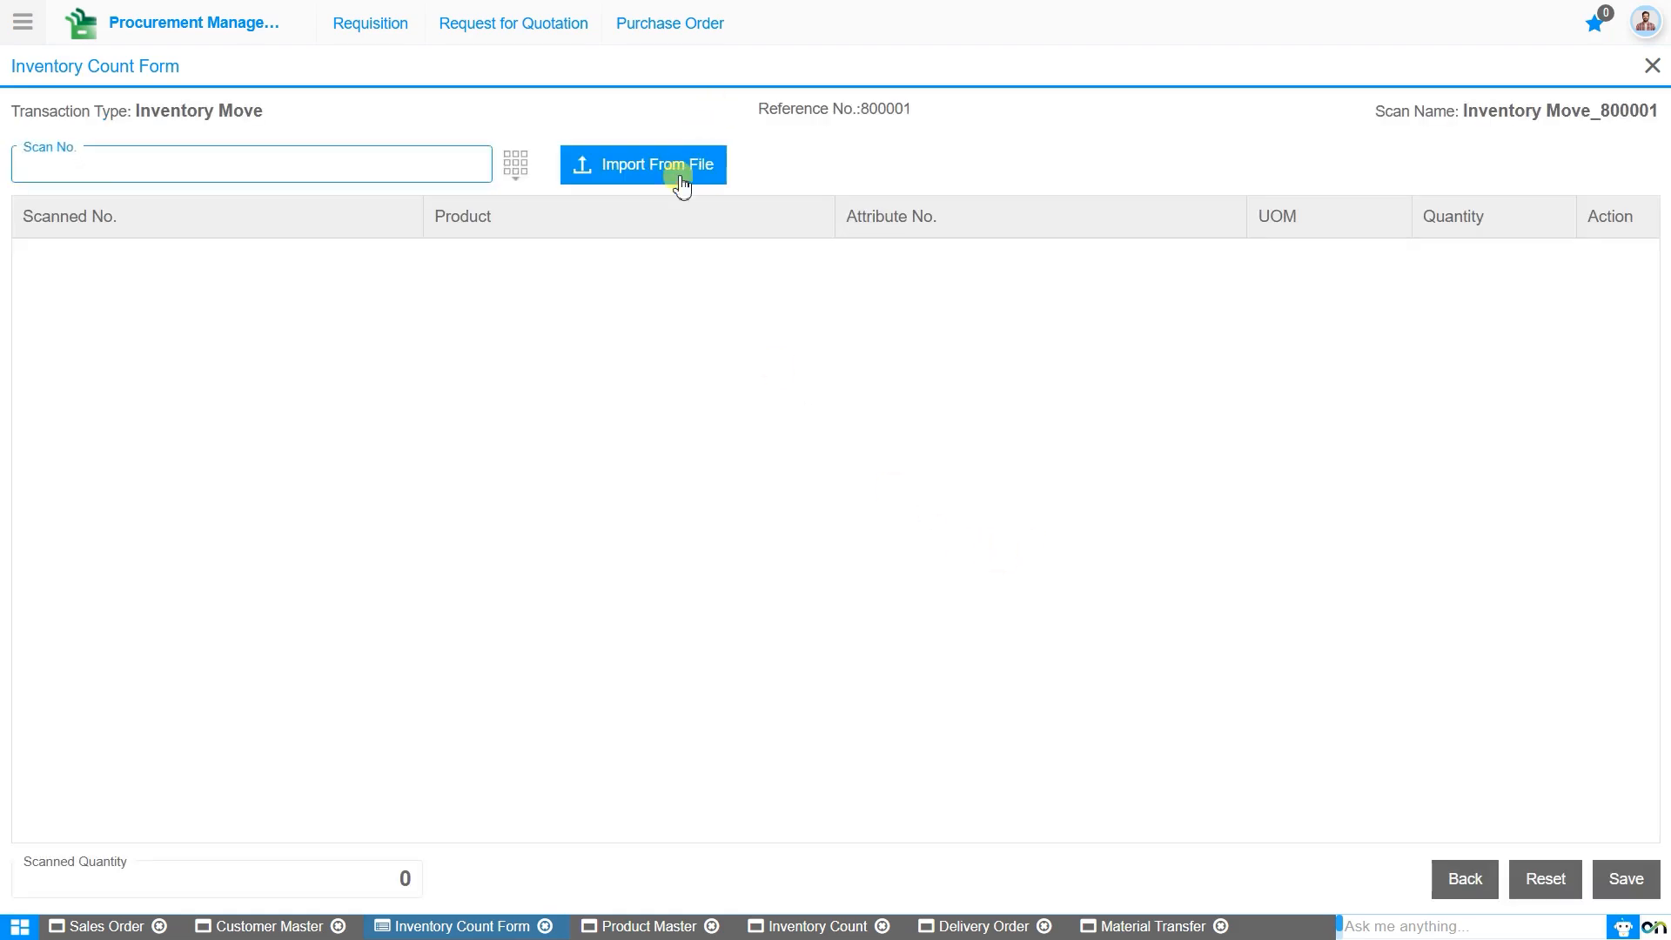
# Step: Import the TrainingBarcodes file into the new Inventory Move scan
pyautogui.click(681, 183)
pyautogui.click(766, 182)
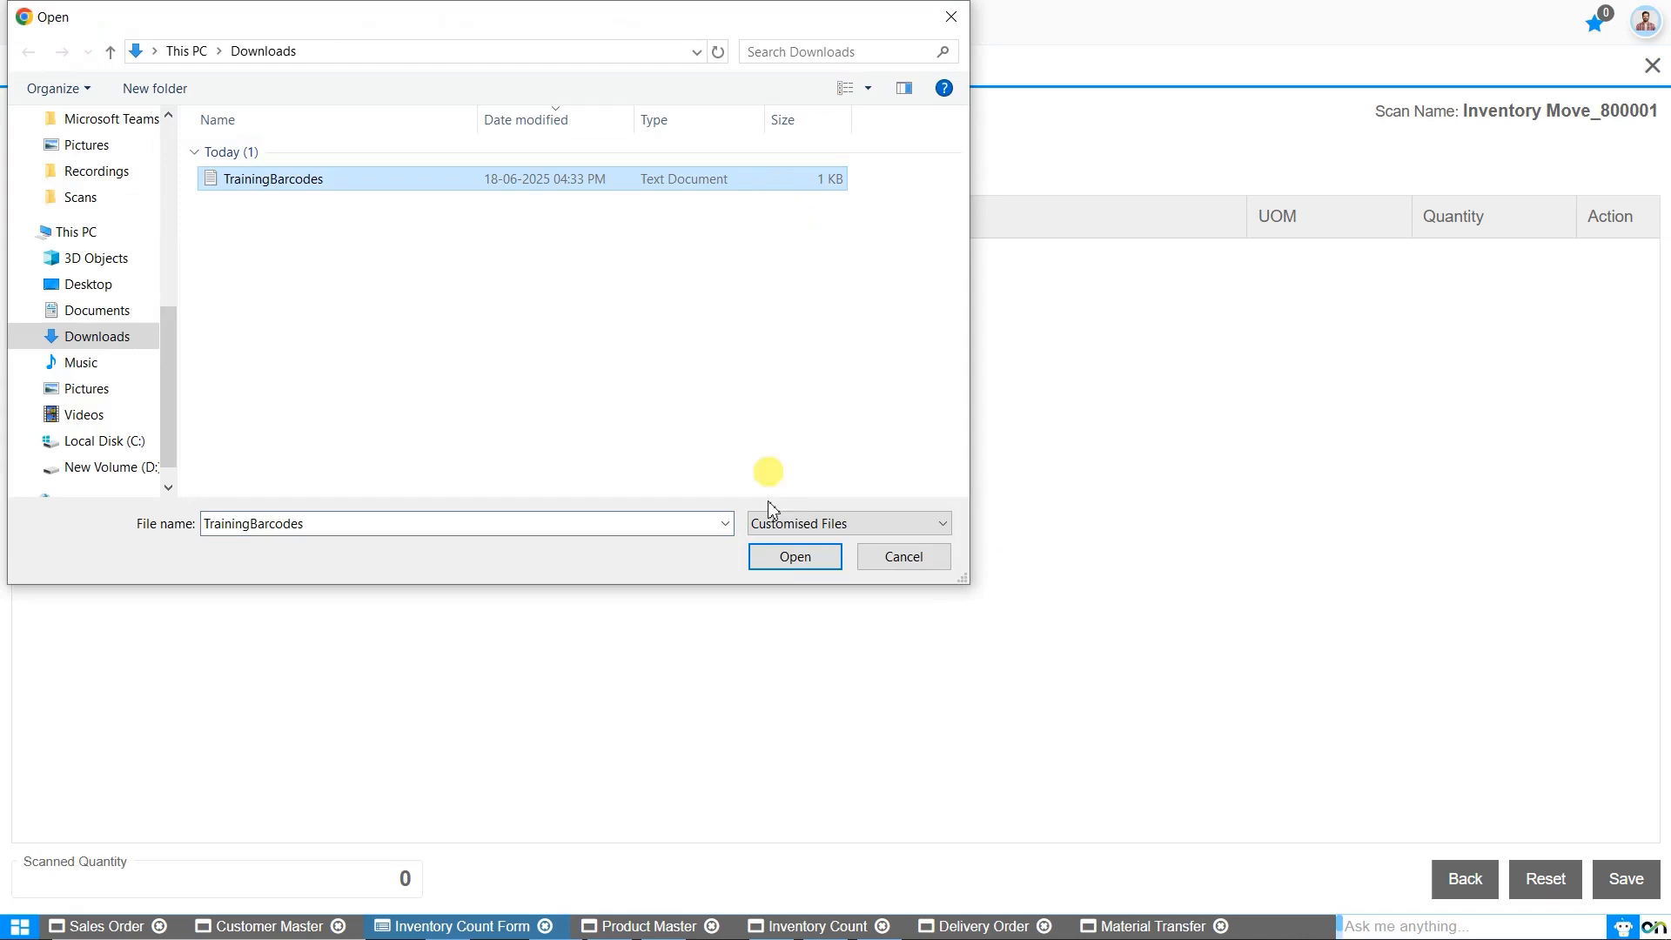
pyautogui.click(789, 556)
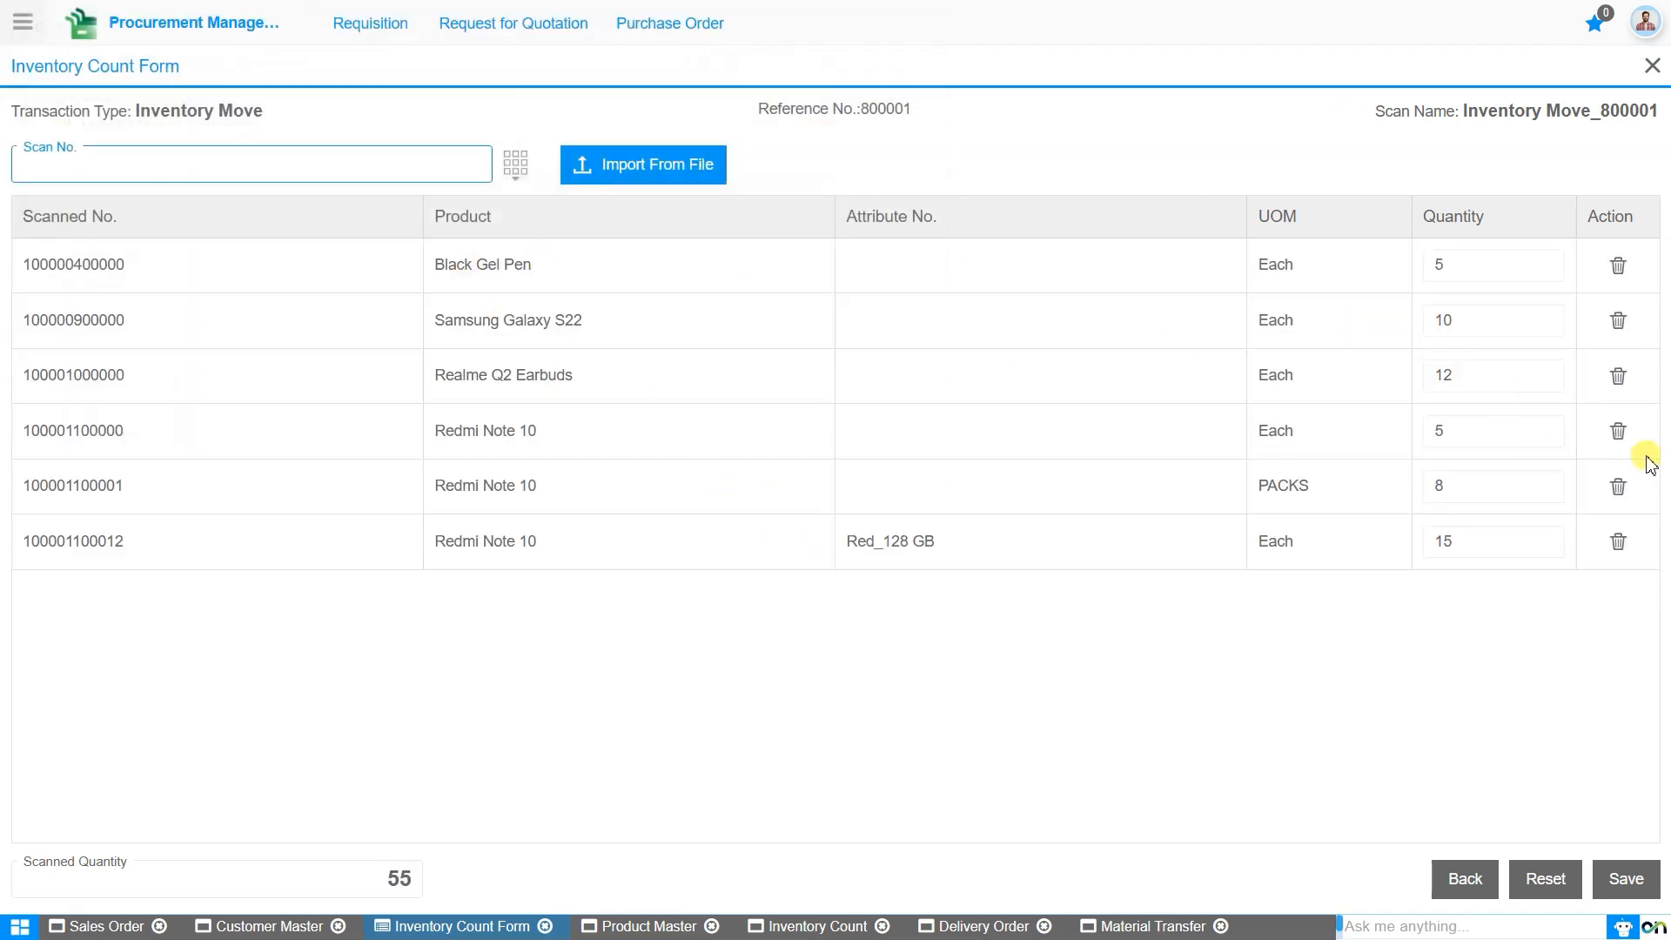
# Step: Remove the pen, Samsung, earbuds and both attribute-less Redmi Note 10 lines, keeping Red_128 GB, and save the cart
pyautogui.click(1620, 485)
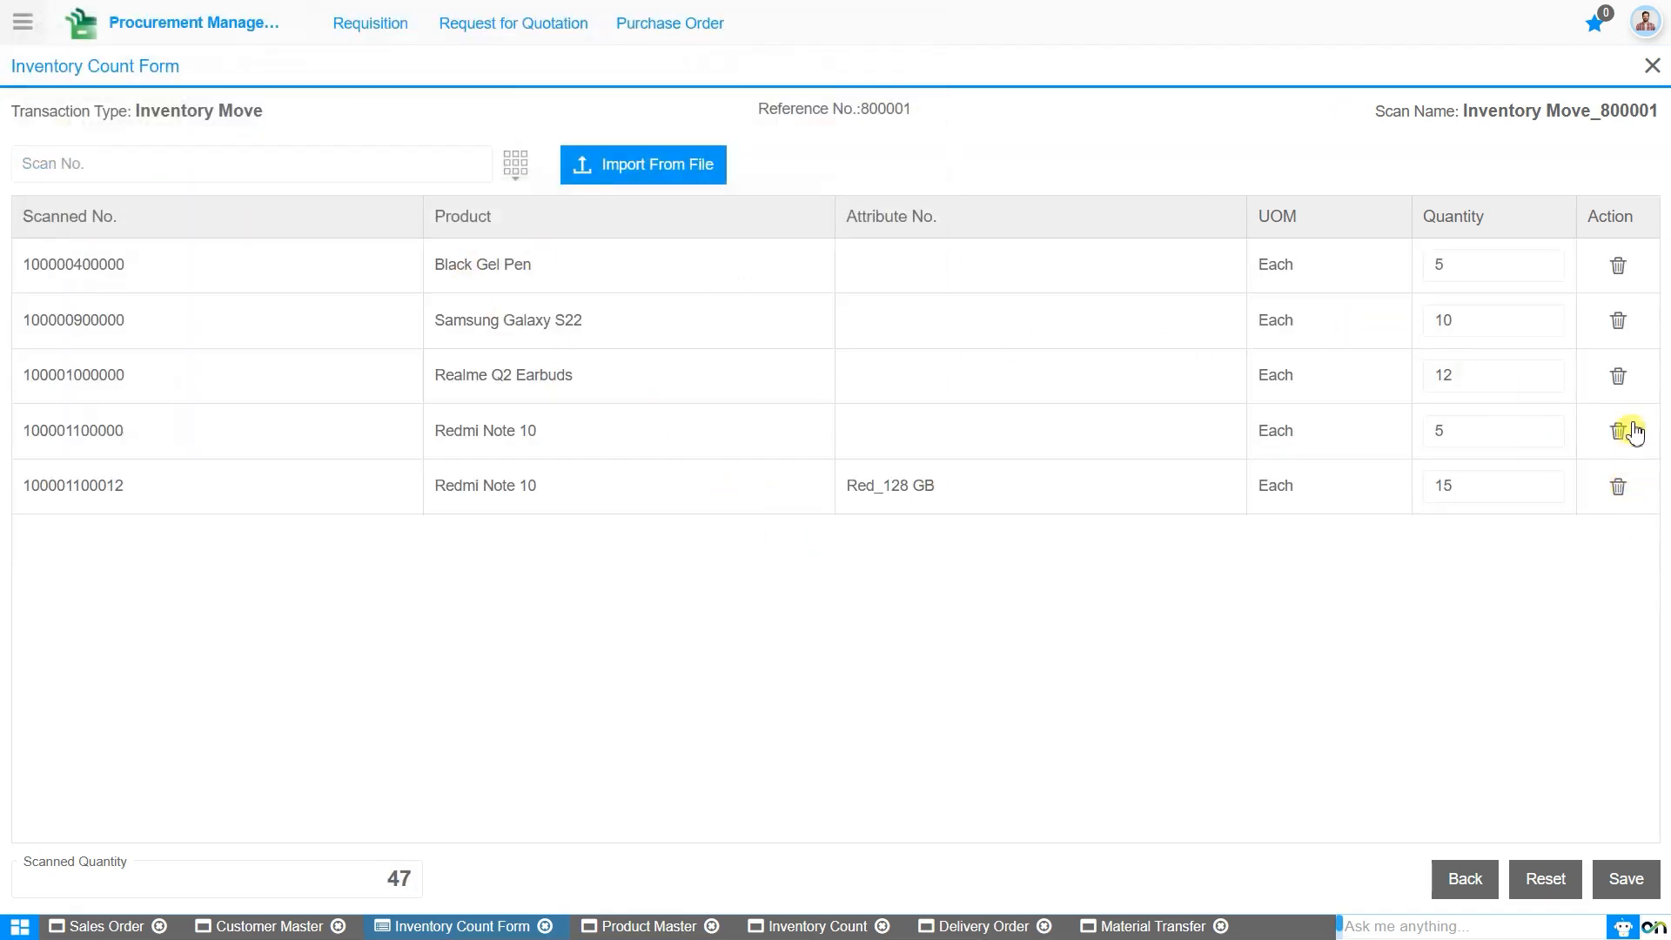
pyautogui.click(1620, 379)
pyautogui.click(1620, 322)
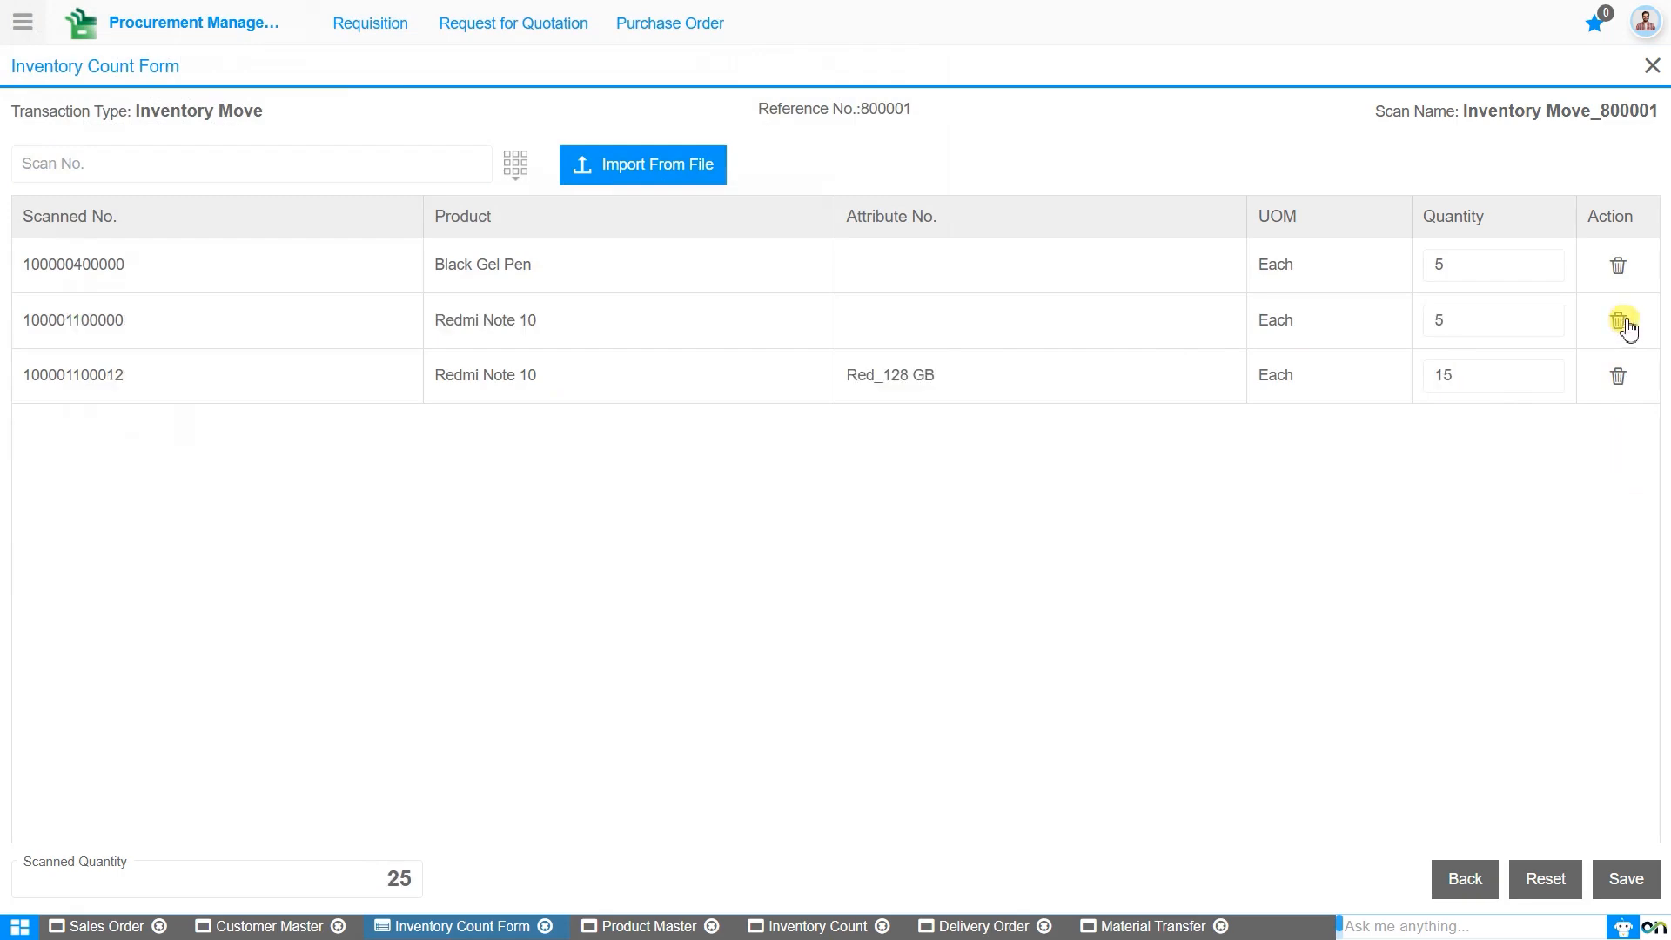
pyautogui.click(1620, 266)
pyautogui.click(1618, 266)
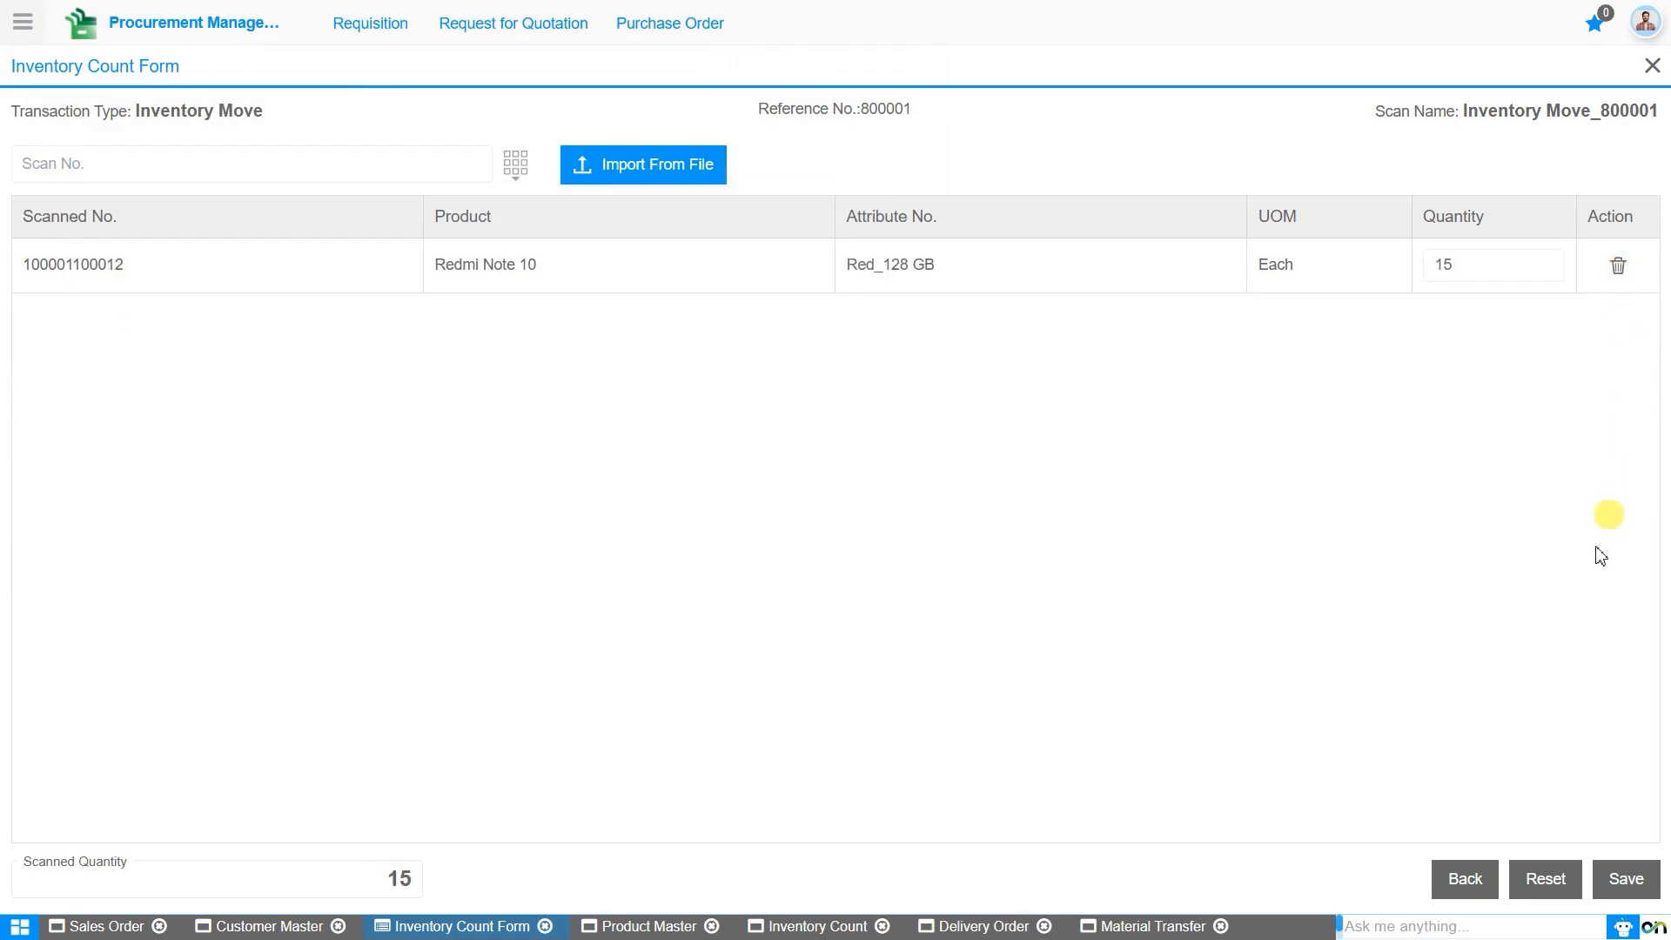
pyautogui.click(1614, 883)
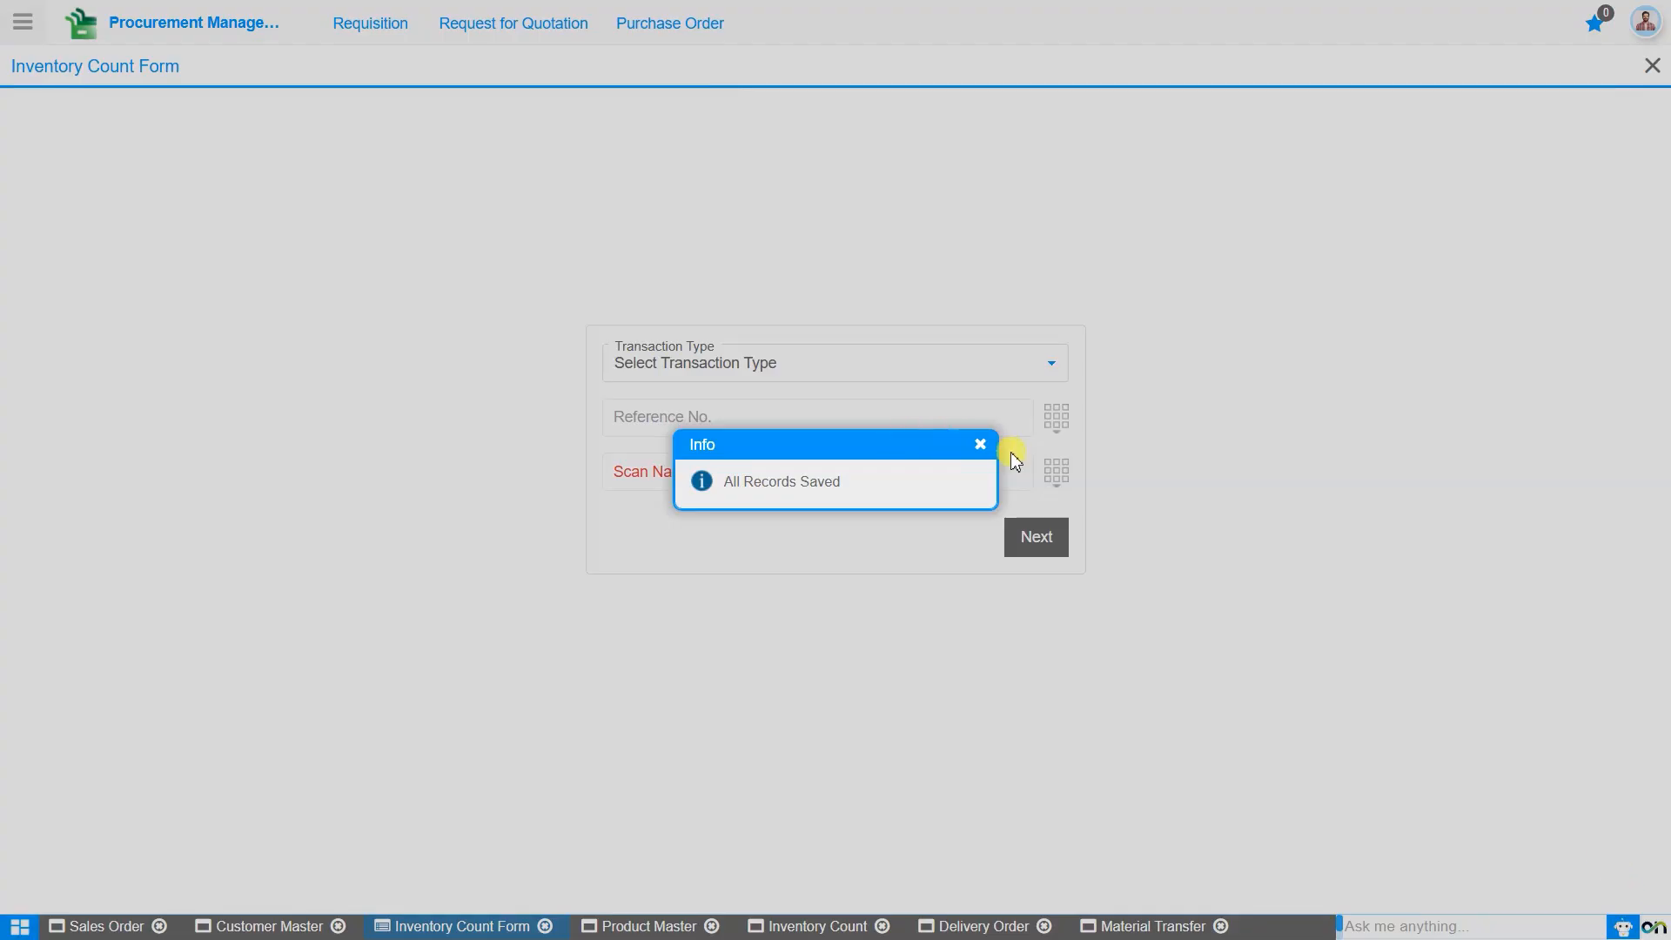
pyautogui.click(990, 448)
# Step: Examine the available carts and the Created By filter for creating Material Transfer lines from a cart
pyautogui.click(1166, 928)
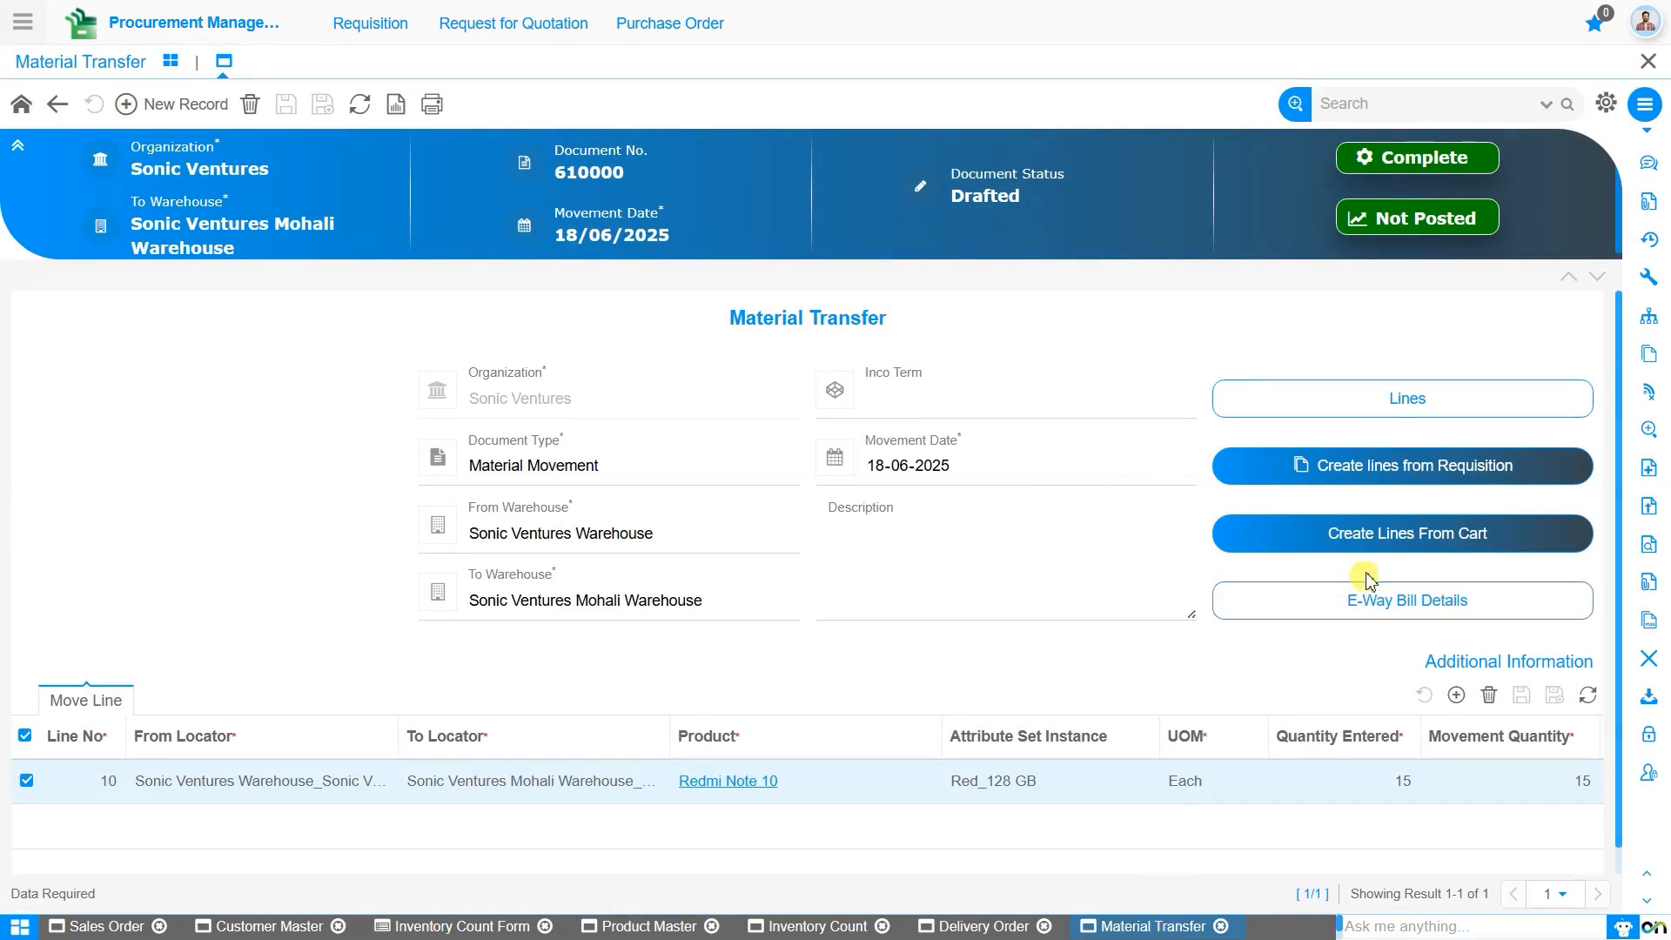
pyautogui.click(1390, 546)
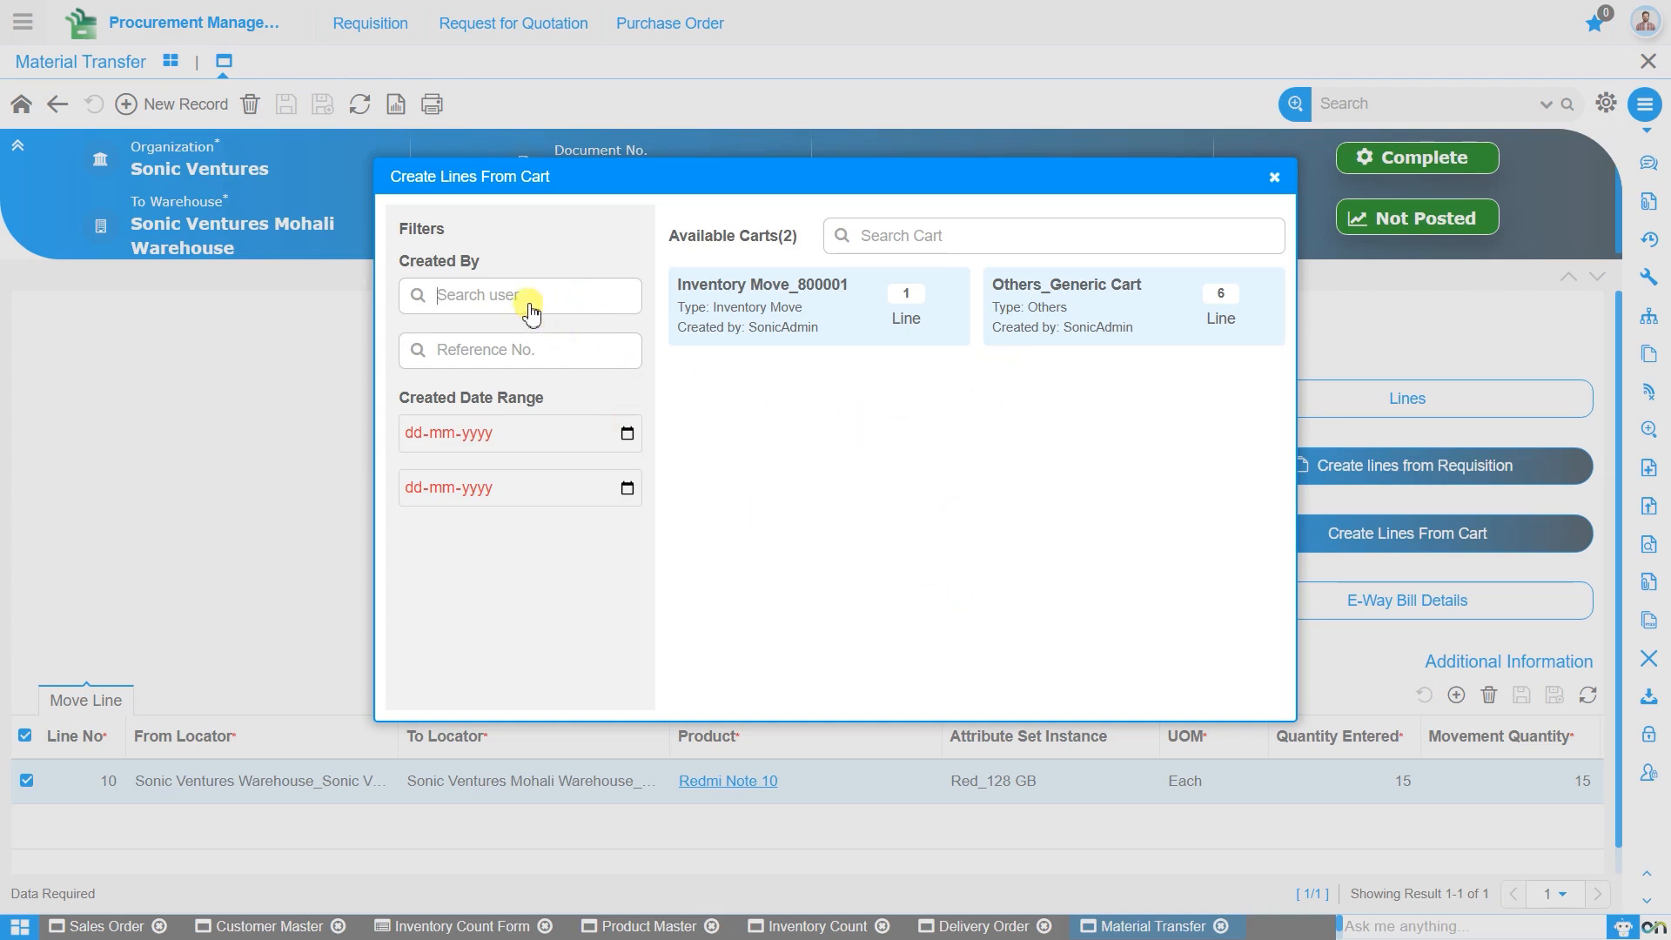
pyautogui.click(561, 299)
pyautogui.click(1274, 183)
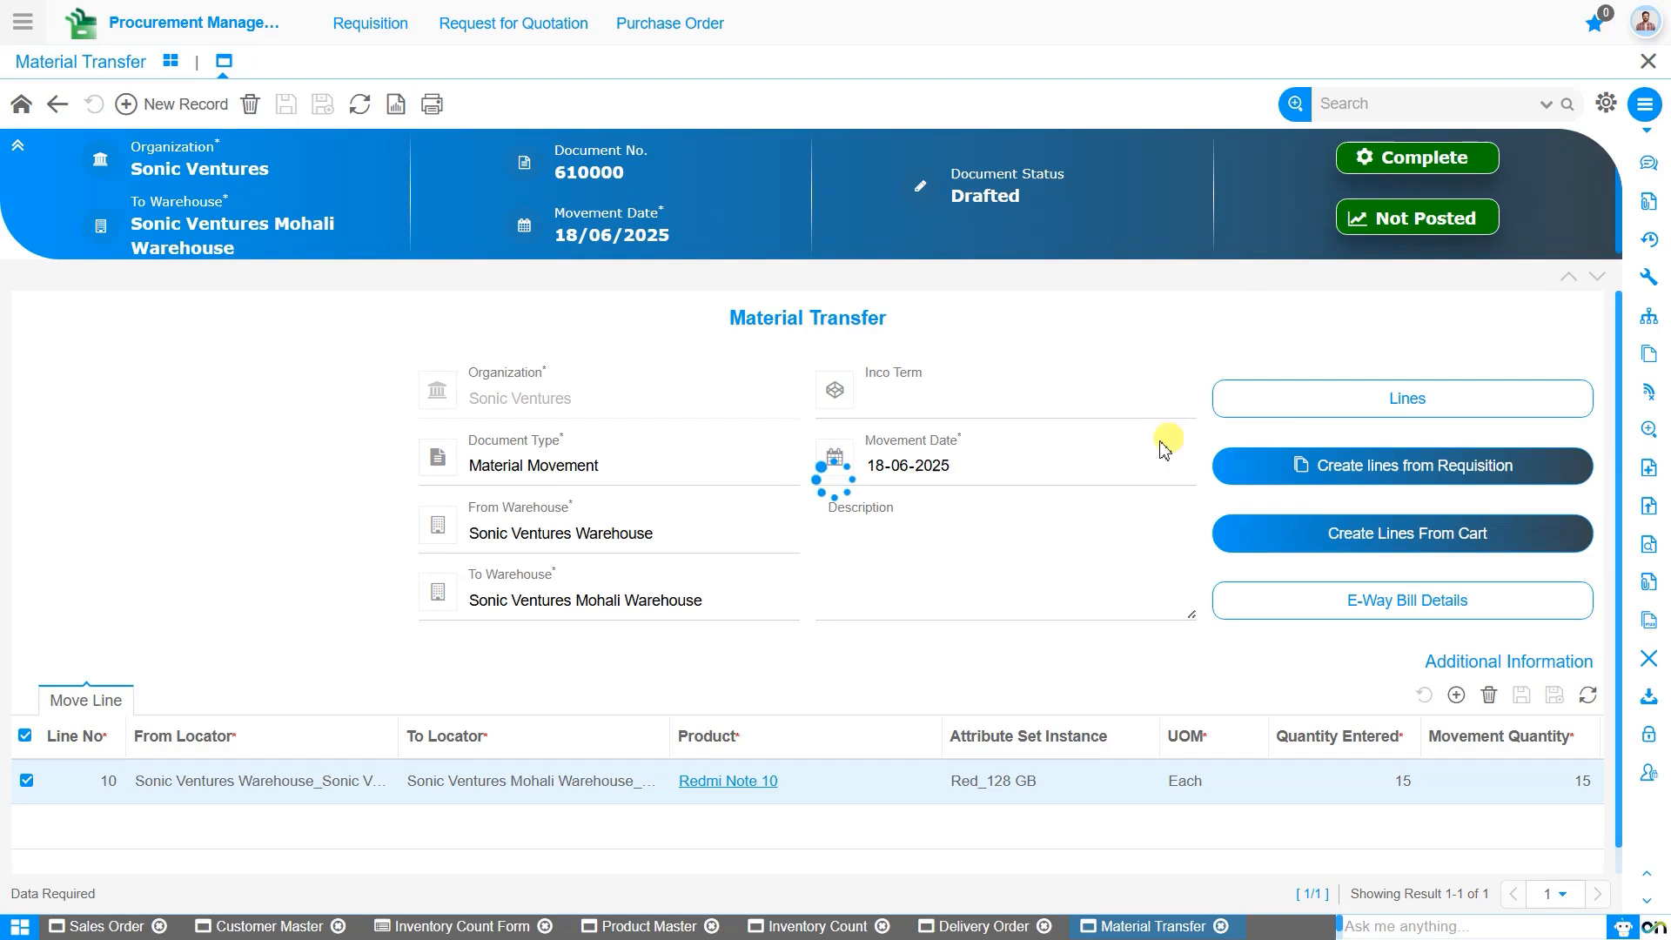